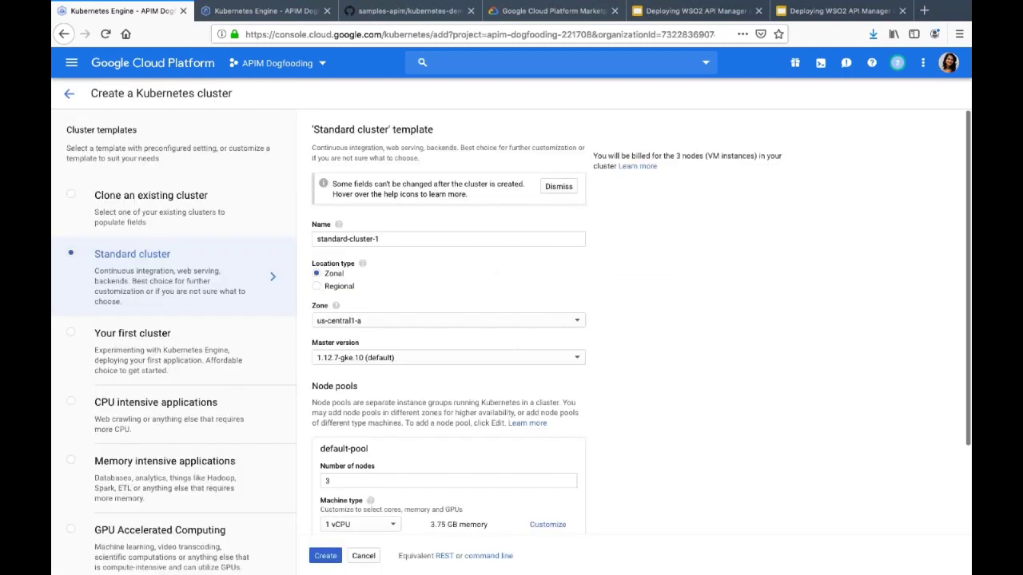
# Step: Name the cluster demo-standard-cluster-1 in zone us-central1-c with 4 vCPU machine type
pyautogui.click(315, 239)
pyautogui.write('demo-')
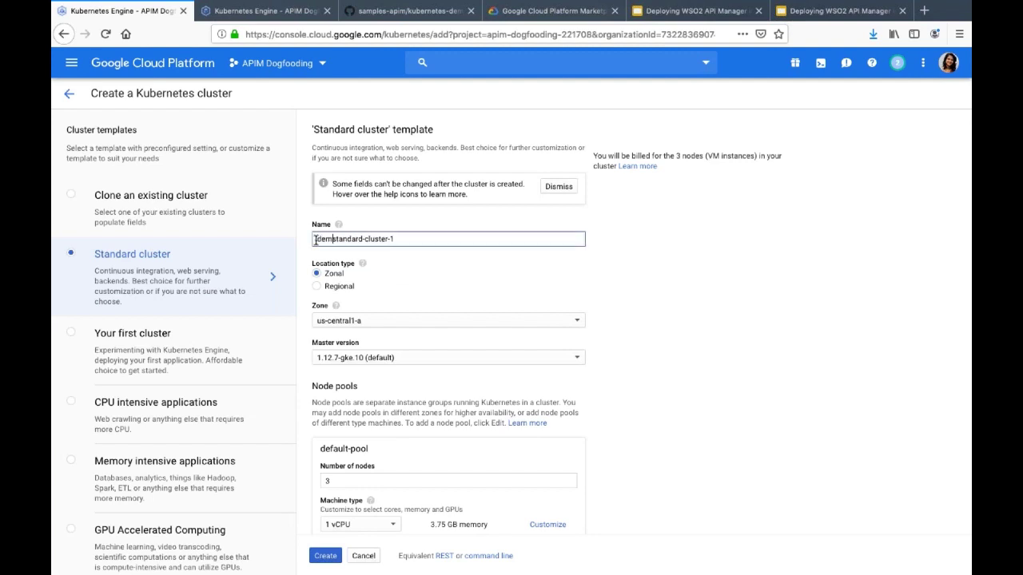
pyautogui.click(438, 328)
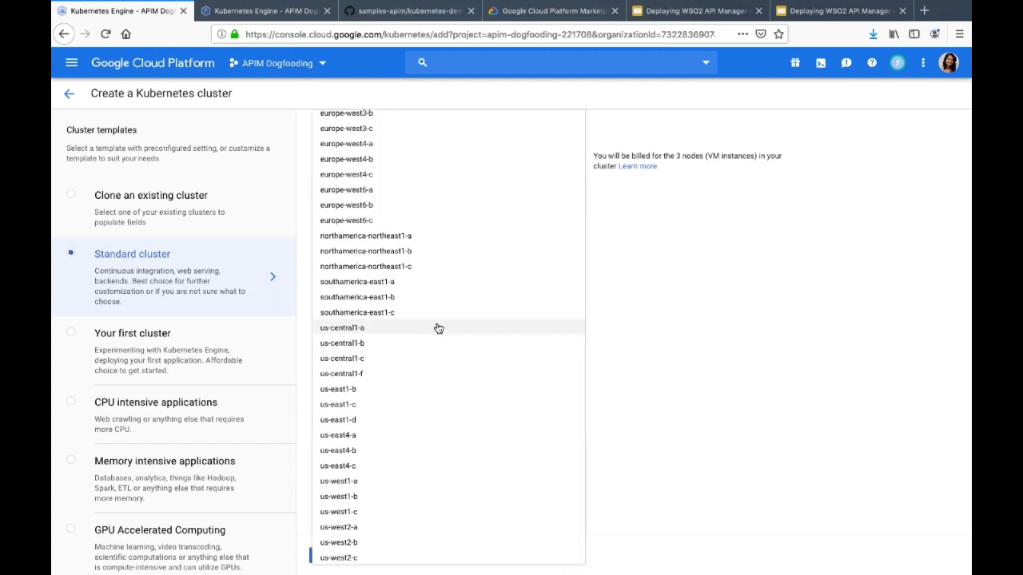
pyautogui.click(408, 360)
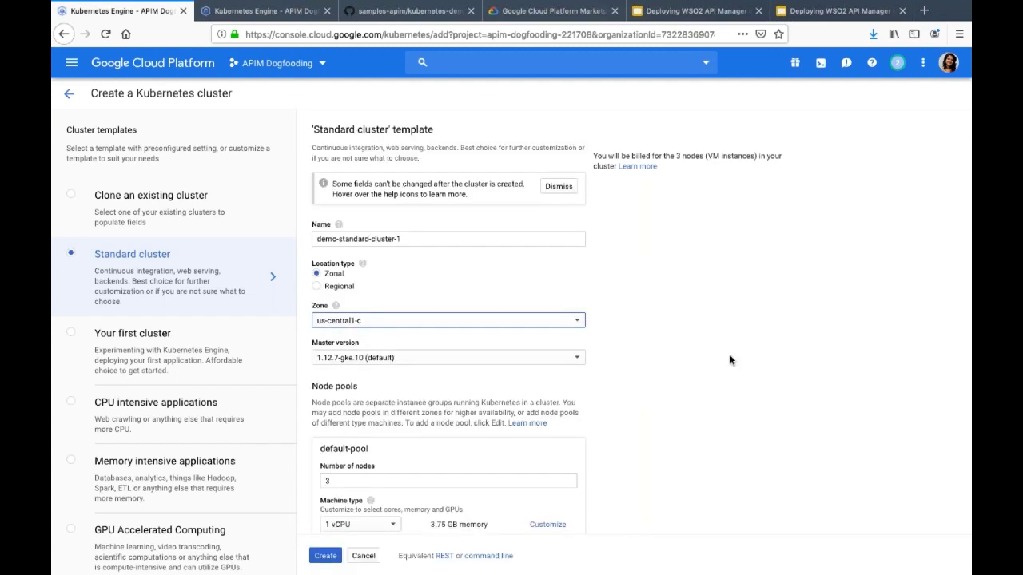
pyautogui.scroll(-3, 730, 359)
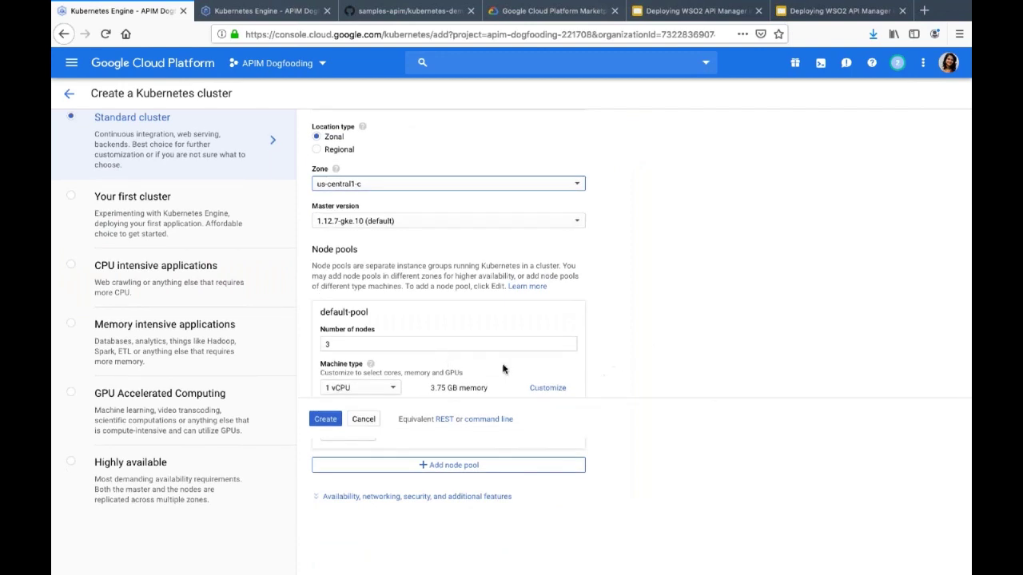
pyautogui.click(393, 387)
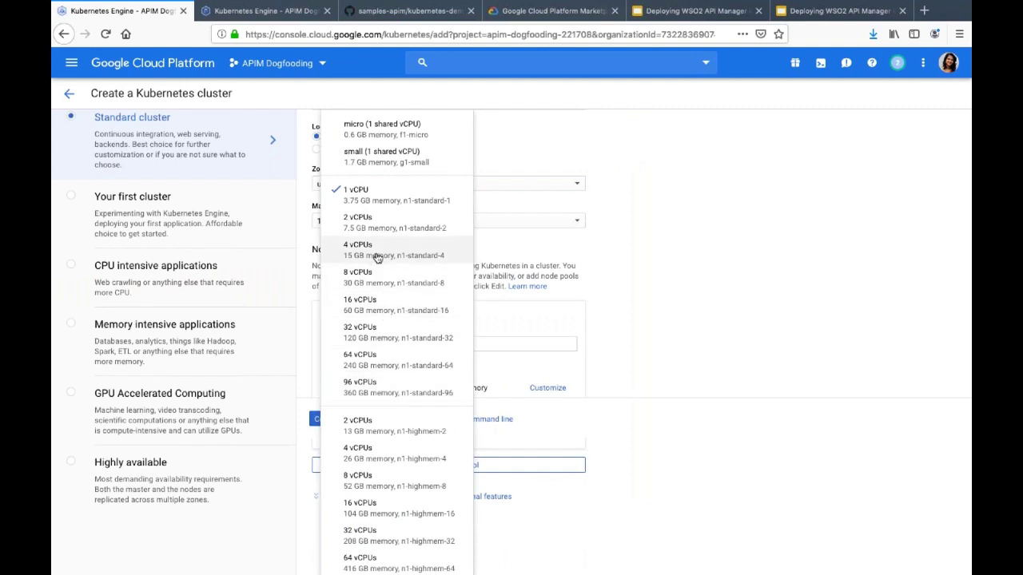
pyautogui.click(378, 258)
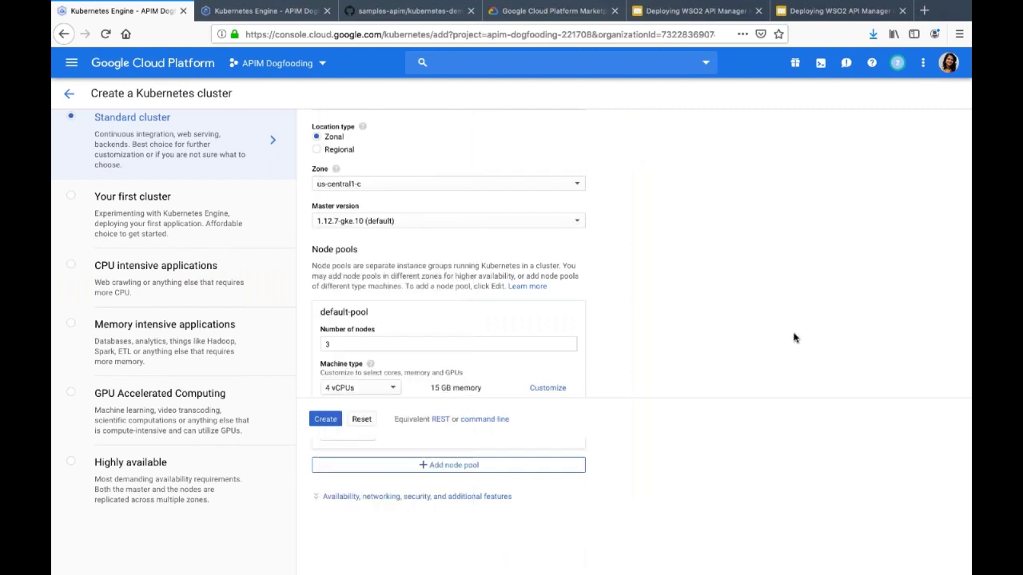
# Step: Enable basic authentication in the additional settings and create the cluster
pyautogui.scroll(-1, 793, 338)
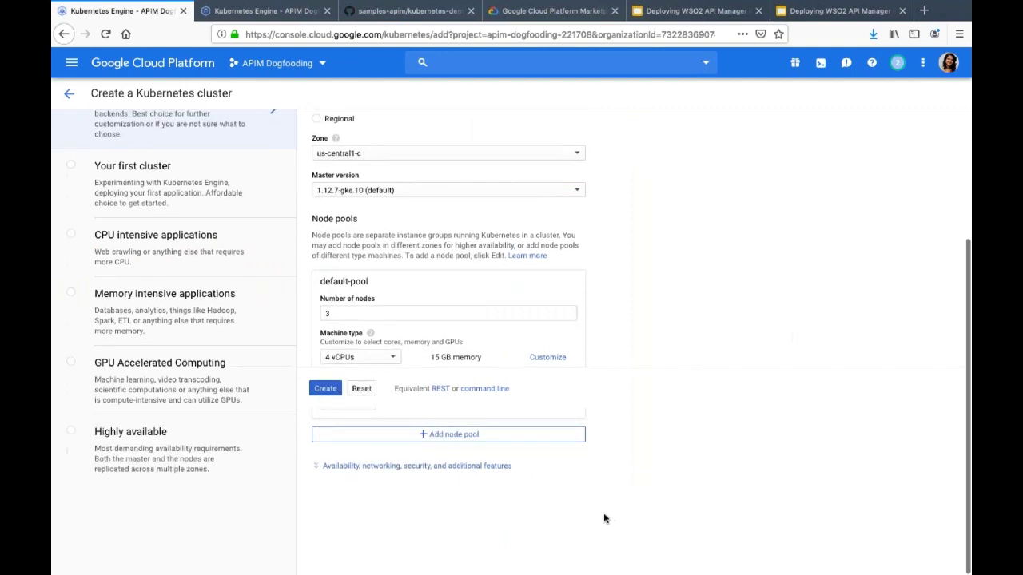
pyautogui.click(502, 468)
pyautogui.scroll(-5, 721, 509)
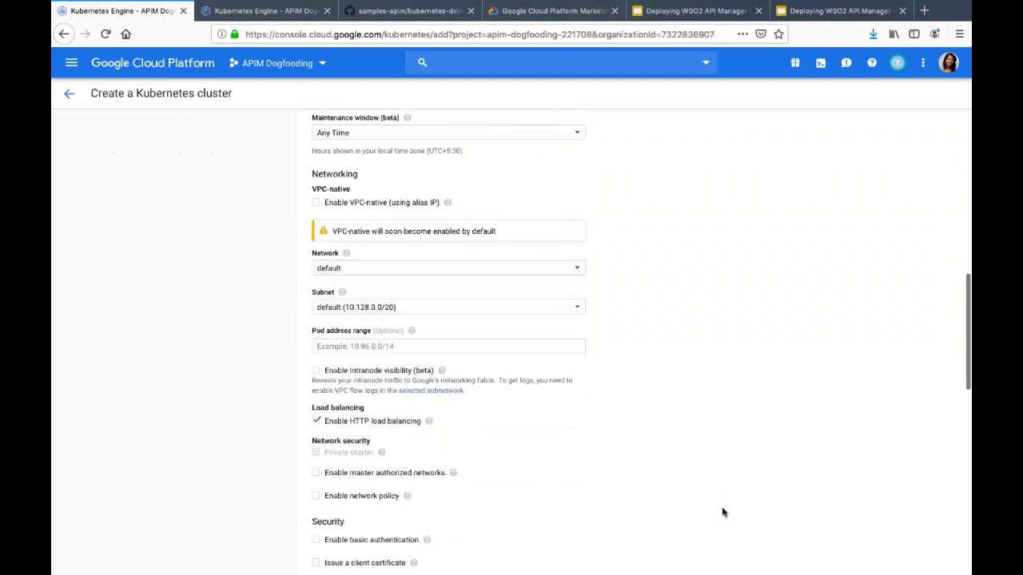
pyautogui.scroll(-1, 721, 513)
pyautogui.scroll(-1, 721, 513)
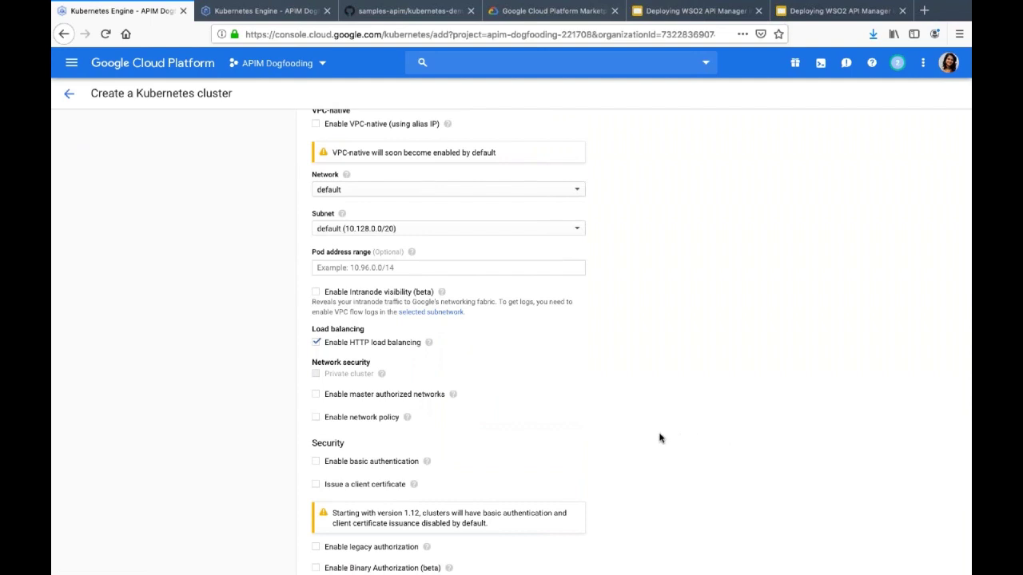
pyautogui.click(316, 462)
pyautogui.scroll(-5, 570, 445)
pyautogui.scroll(-5, 570, 360)
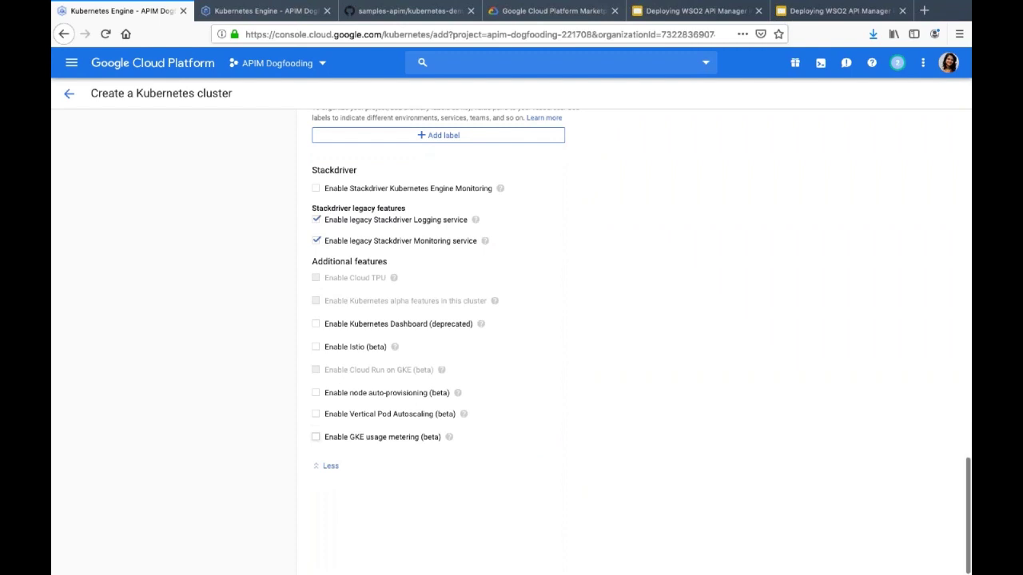
pyautogui.click(330, 466)
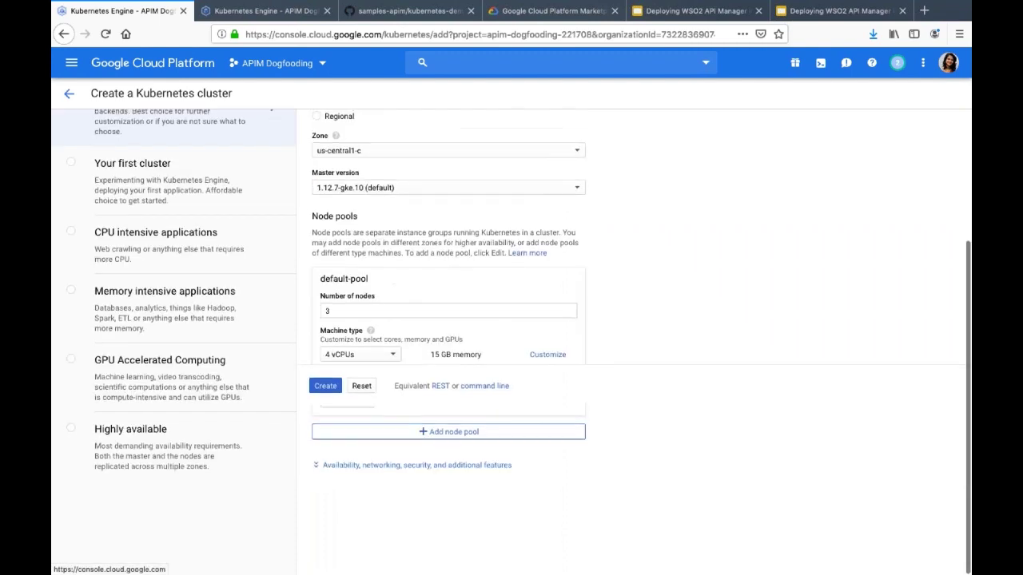
pyautogui.click(336, 389)
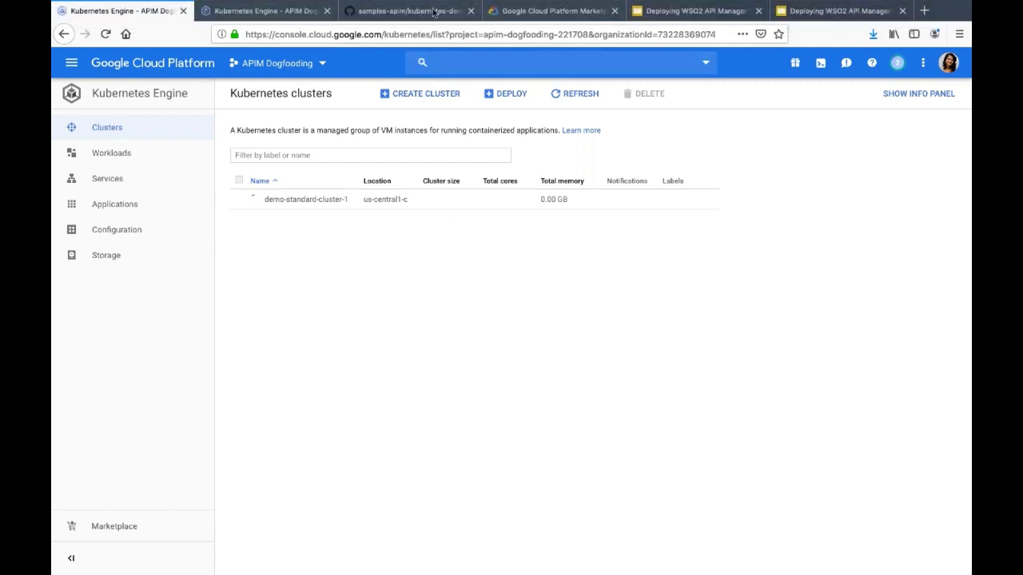
pyautogui.click(426, 14)
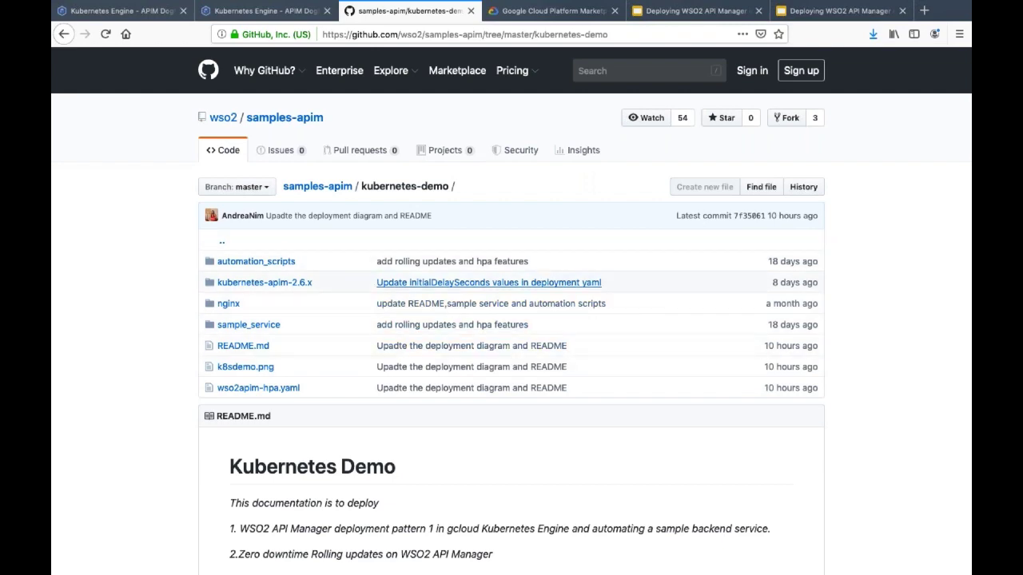
pyautogui.scroll(-5, 527, 442)
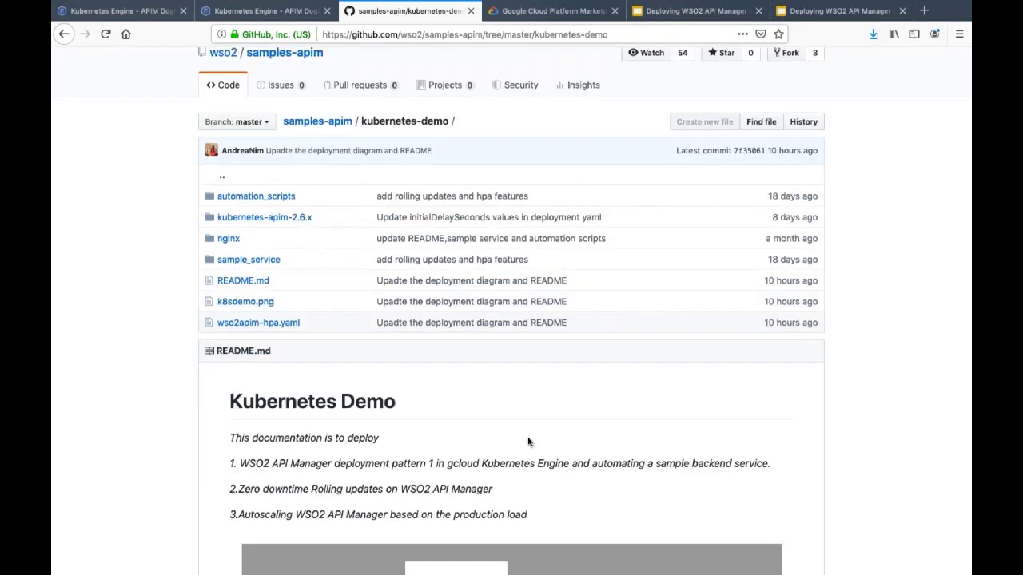
pyautogui.scroll(-20, 528, 442)
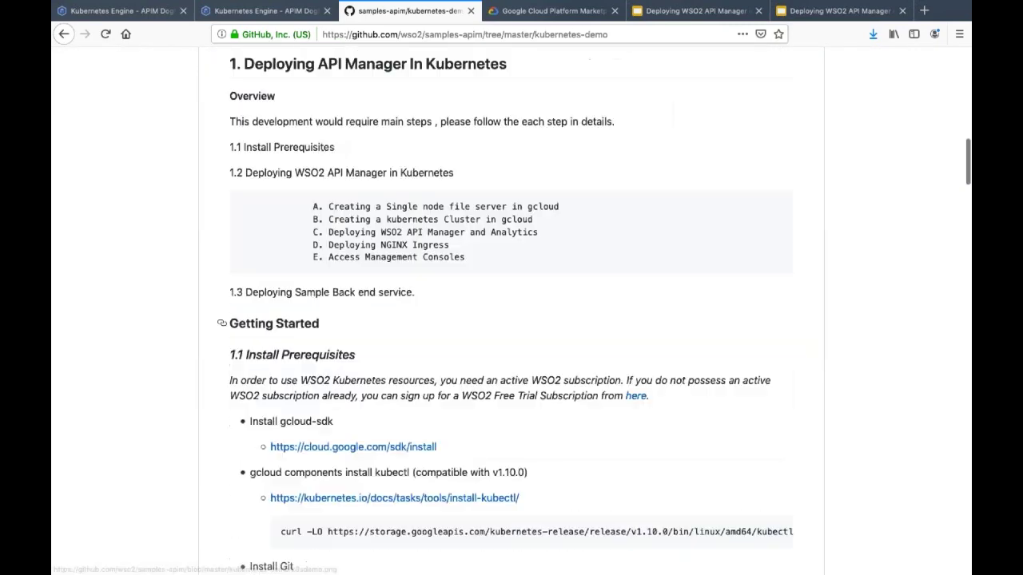
pyautogui.scroll(-12, 527, 442)
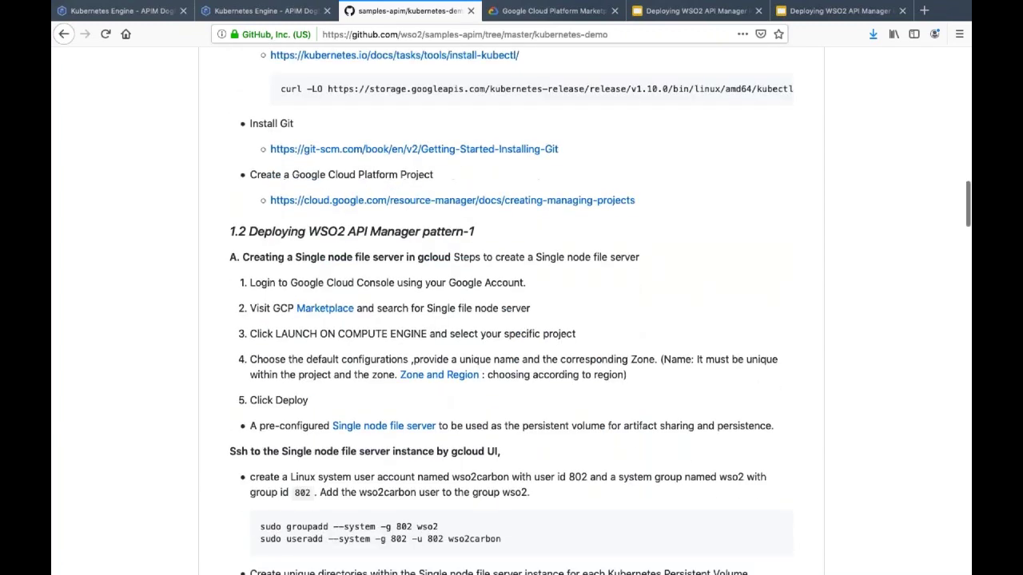
pyautogui.scroll(-2, 511, 311)
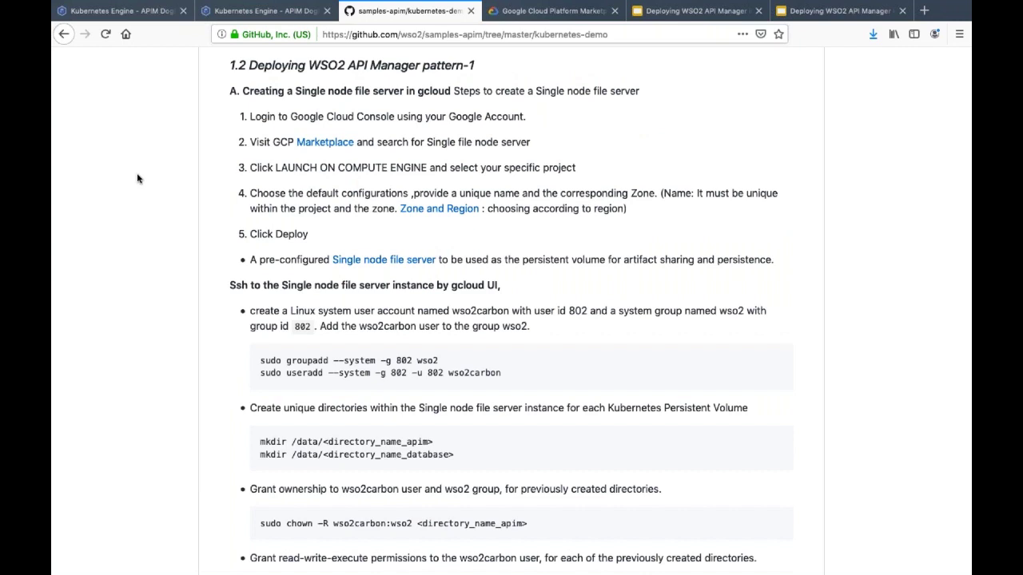
pyautogui.click(148, 15)
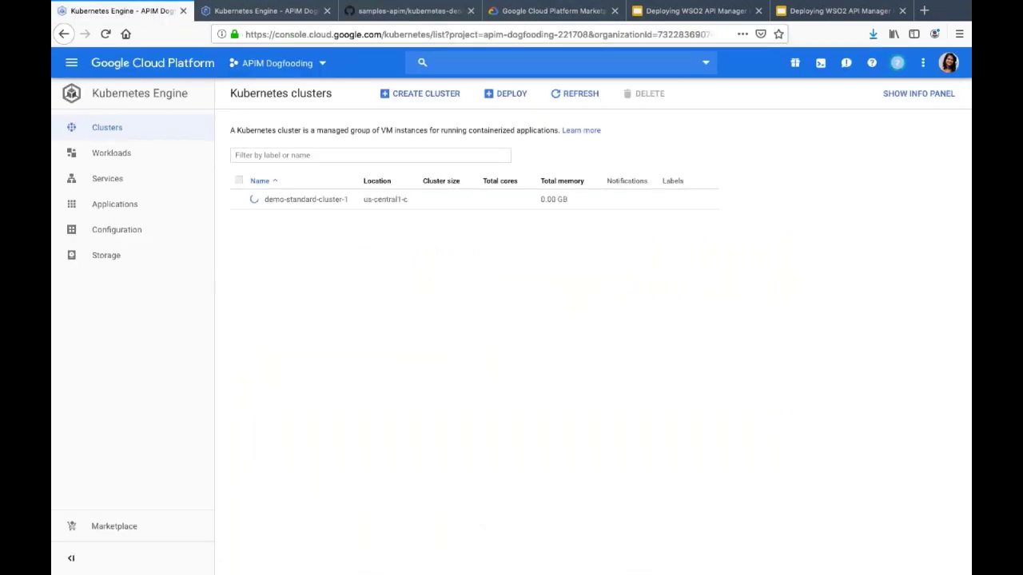
# Step: Go to the Marketplace solution catalog from the console
pyautogui.click(72, 70)
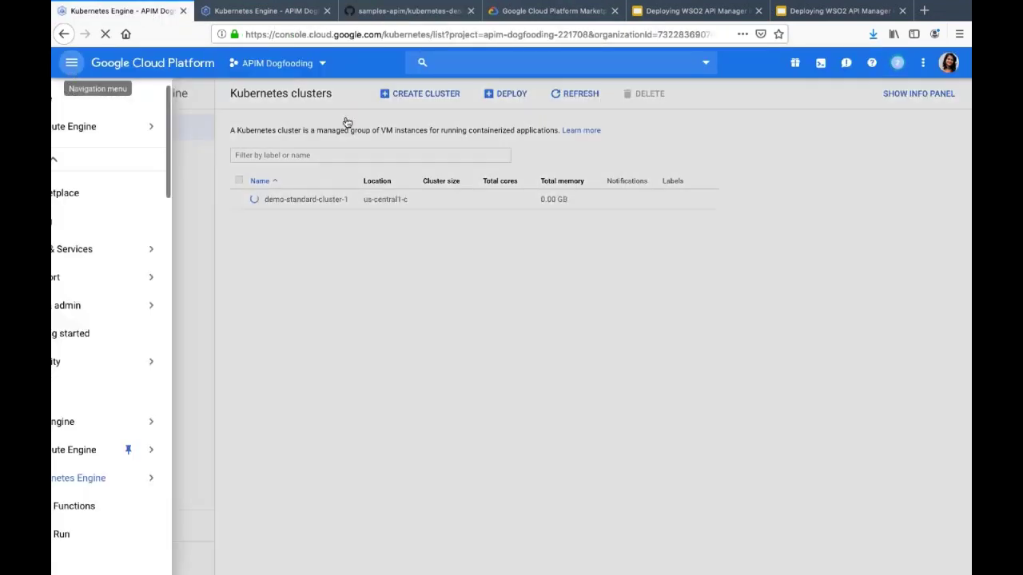
pyautogui.click(463, 299)
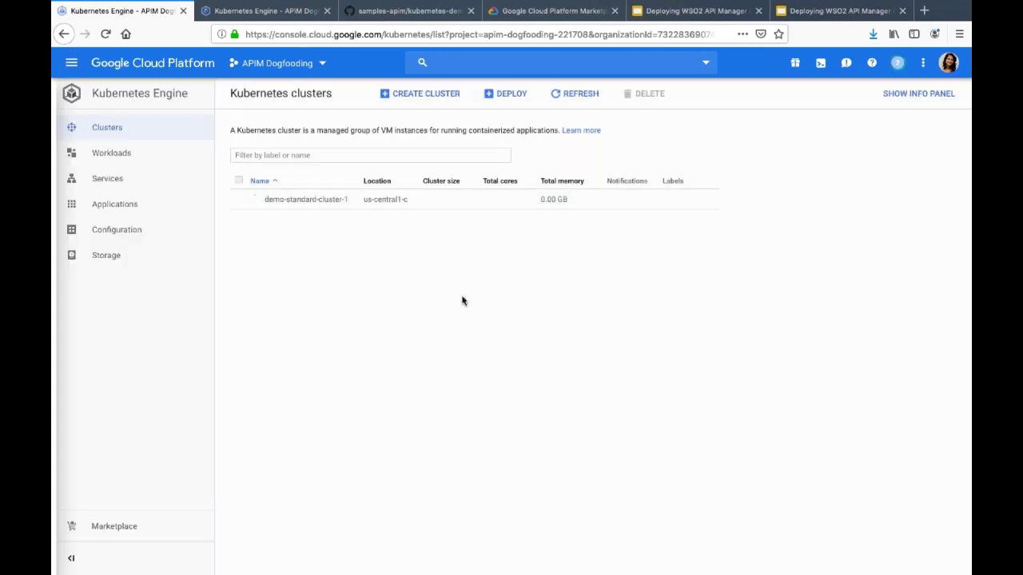
pyautogui.click(579, 14)
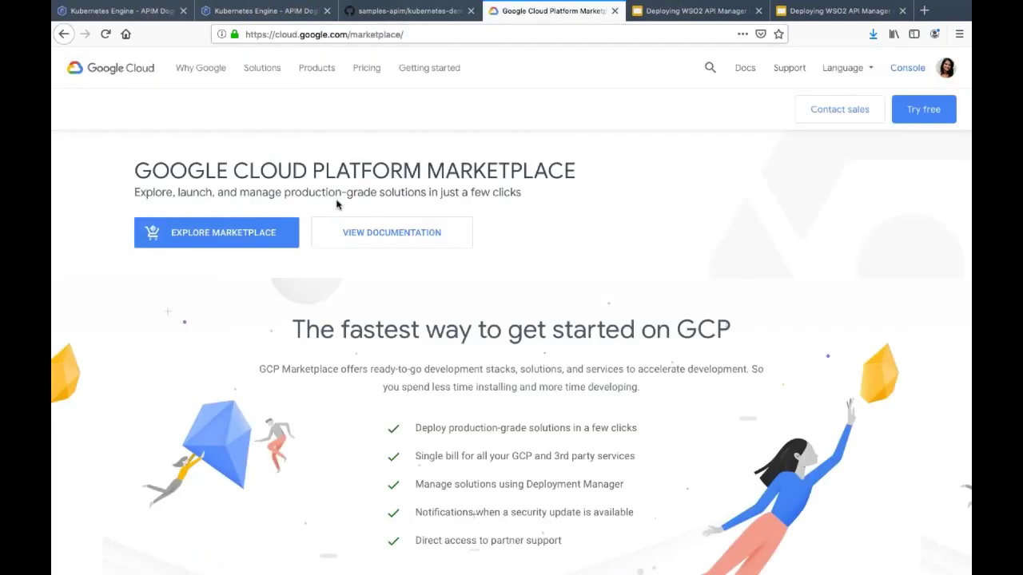
pyautogui.click(230, 236)
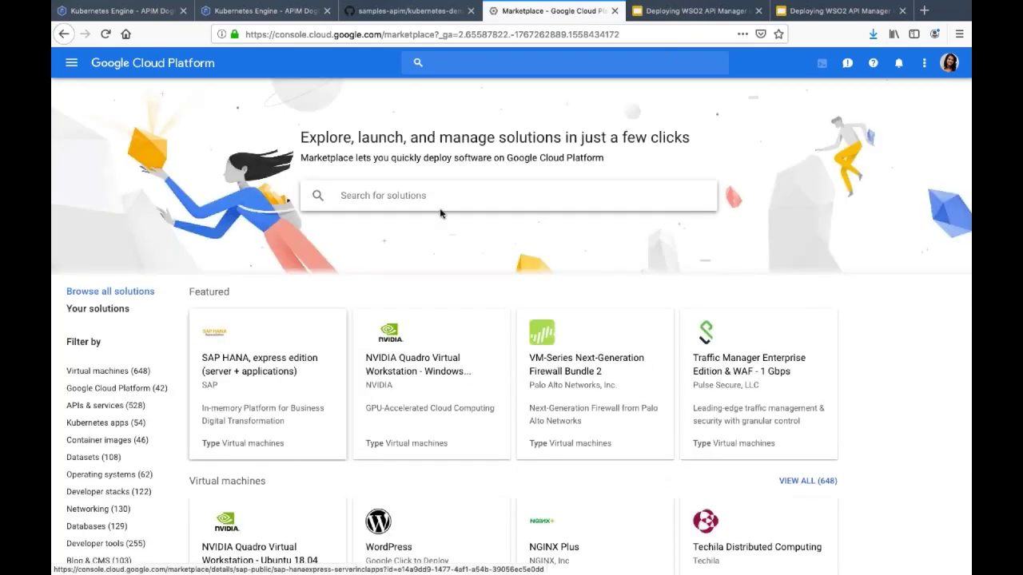
# Step: Find Single node file server and launch it on Compute Engine in the APIM Dogfooding project
pyautogui.click(439, 205)
pyautogui.write('s')
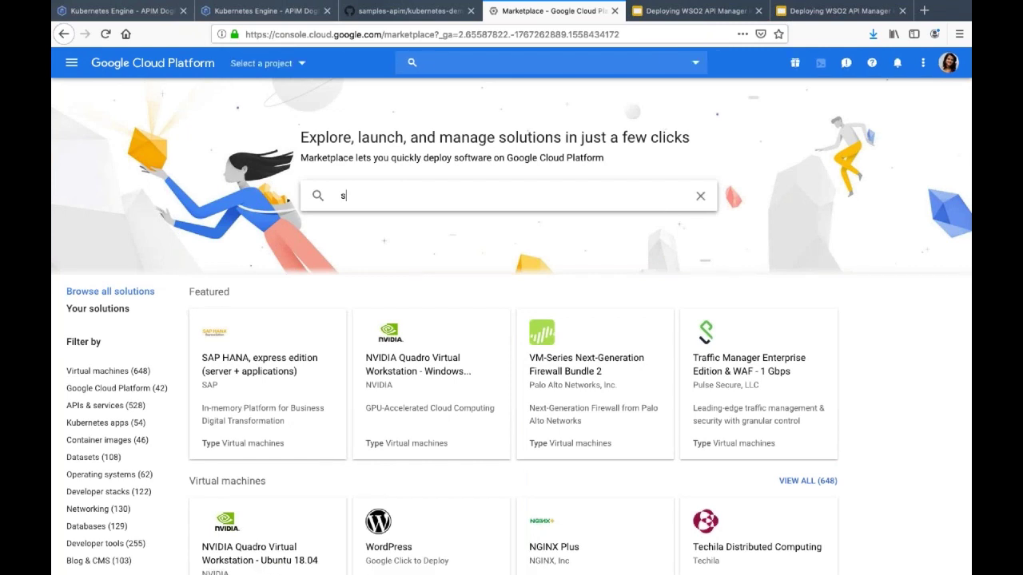
pyautogui.write('ind')
pyautogui.write('gl')
pyautogui.click(364, 232)
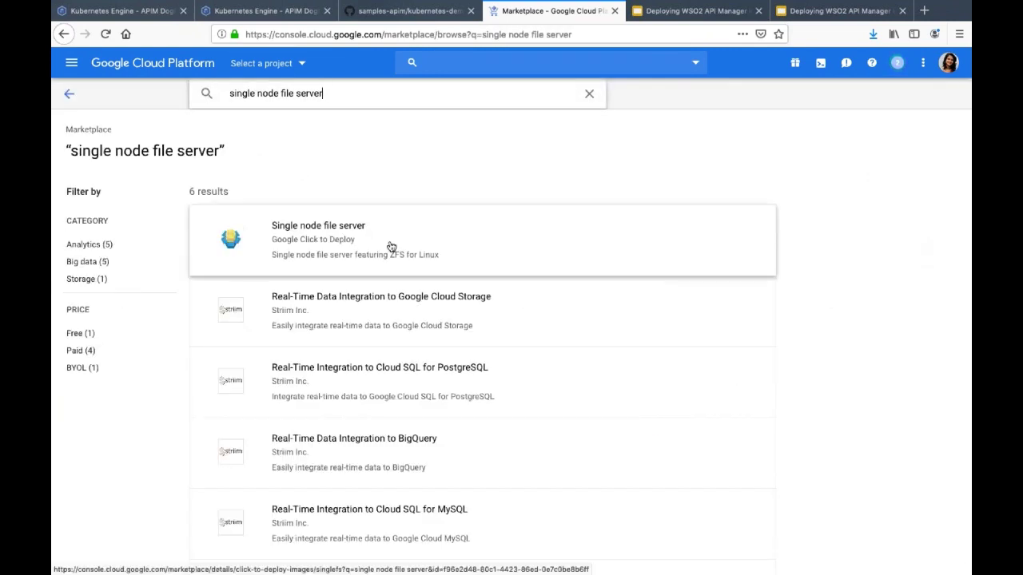
pyautogui.click(389, 244)
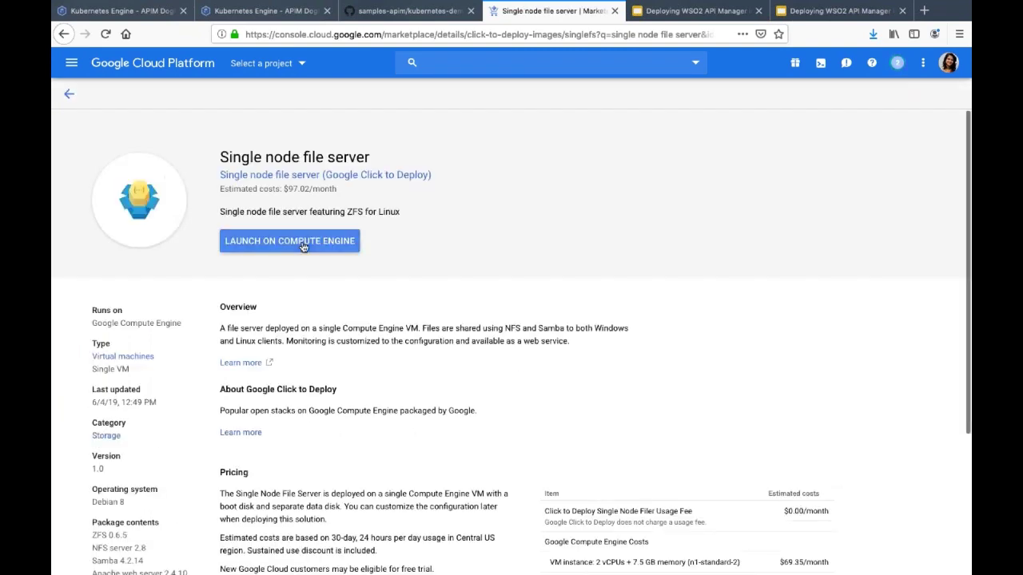
pyautogui.click(289, 241)
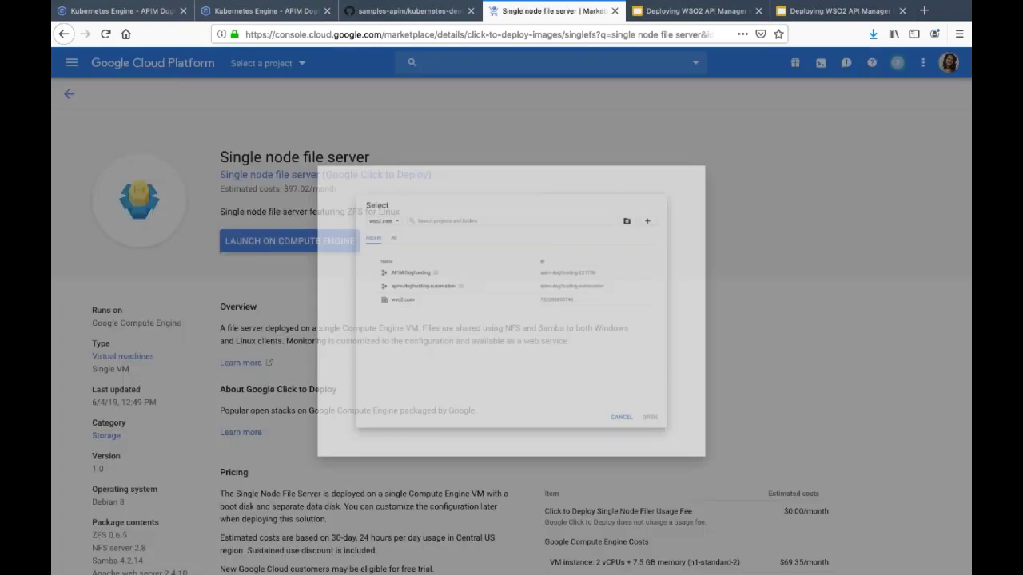
pyautogui.click(356, 251)
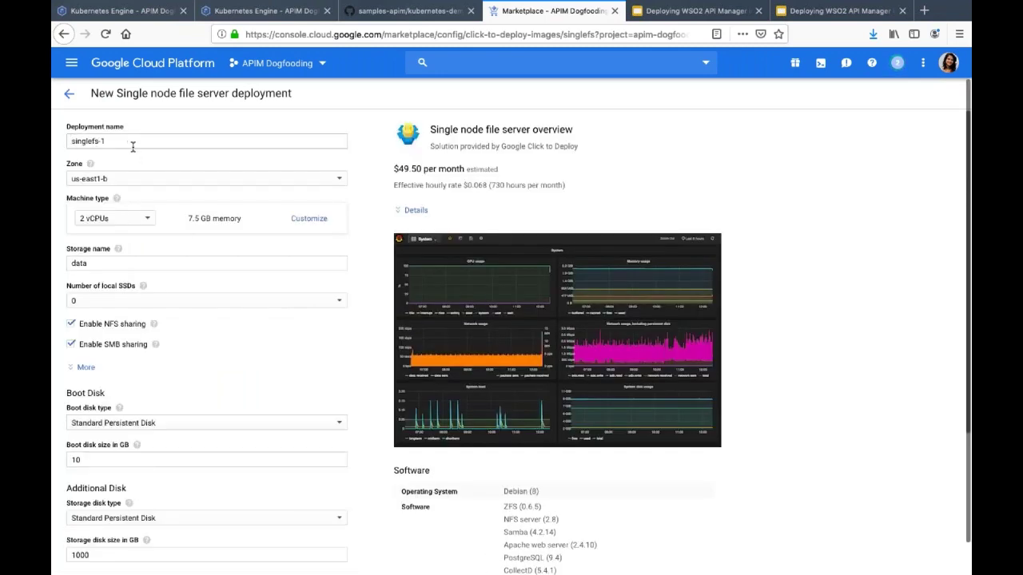
pyautogui.click(209, 186)
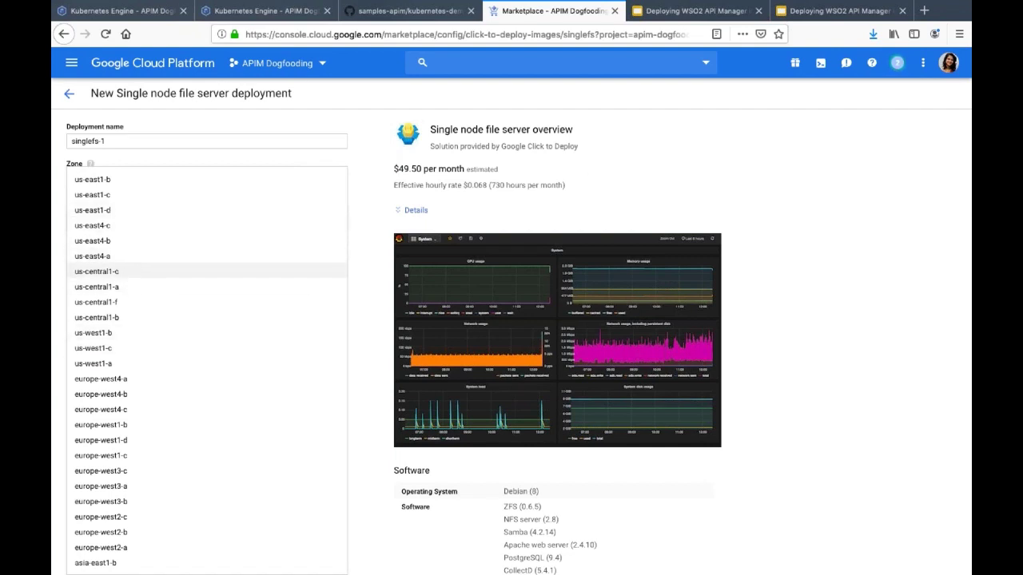
pyautogui.click(125, 273)
pyautogui.scroll(-5, 371, 359)
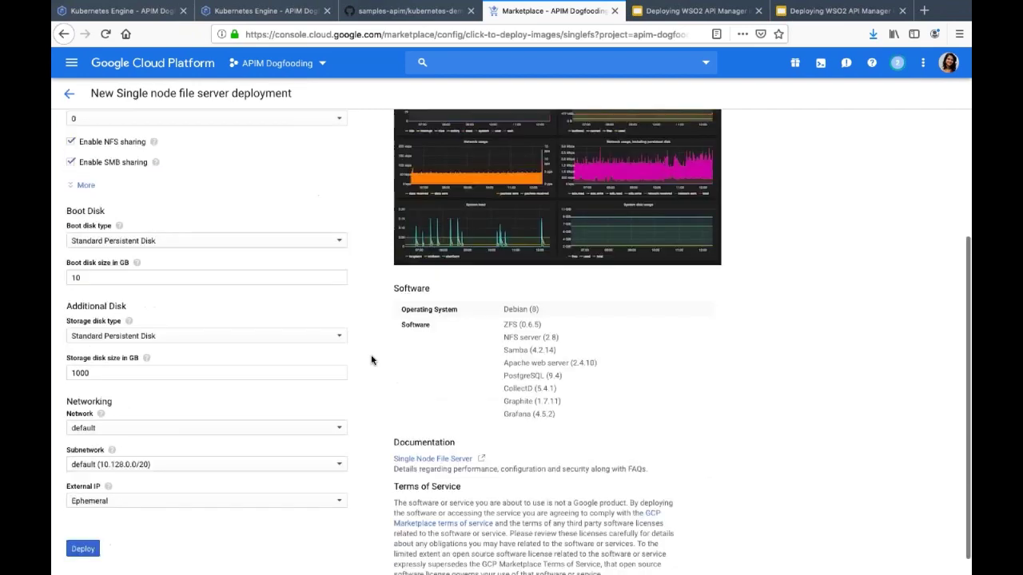
pyautogui.scroll(-2, 372, 359)
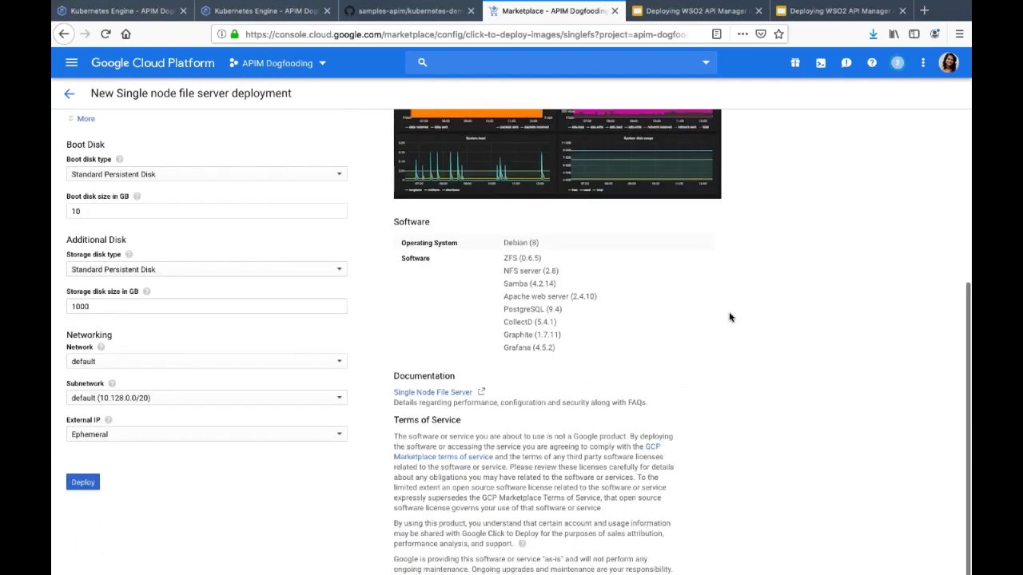
pyautogui.scroll(3, 728, 317)
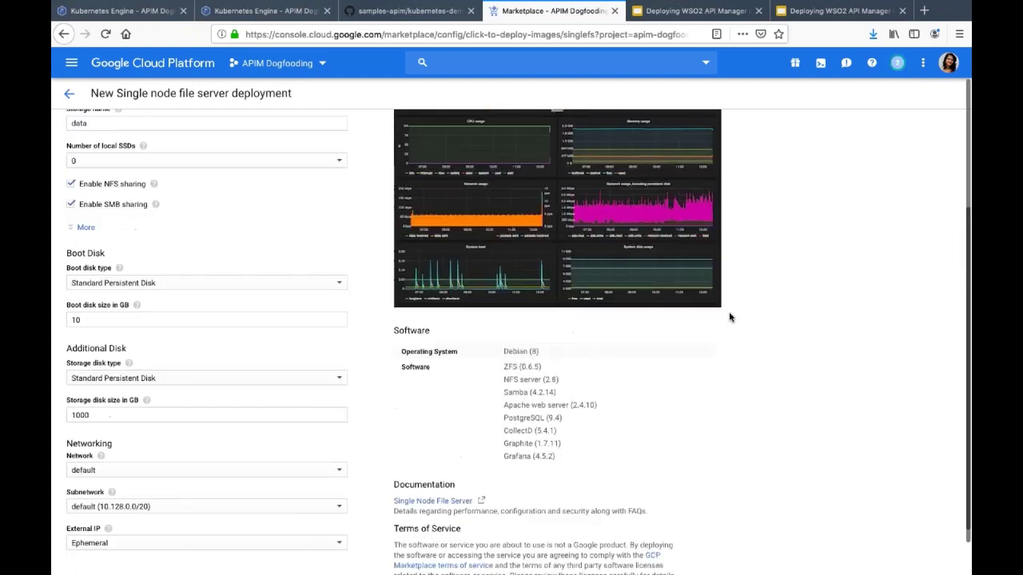
pyautogui.scroll(3, 729, 318)
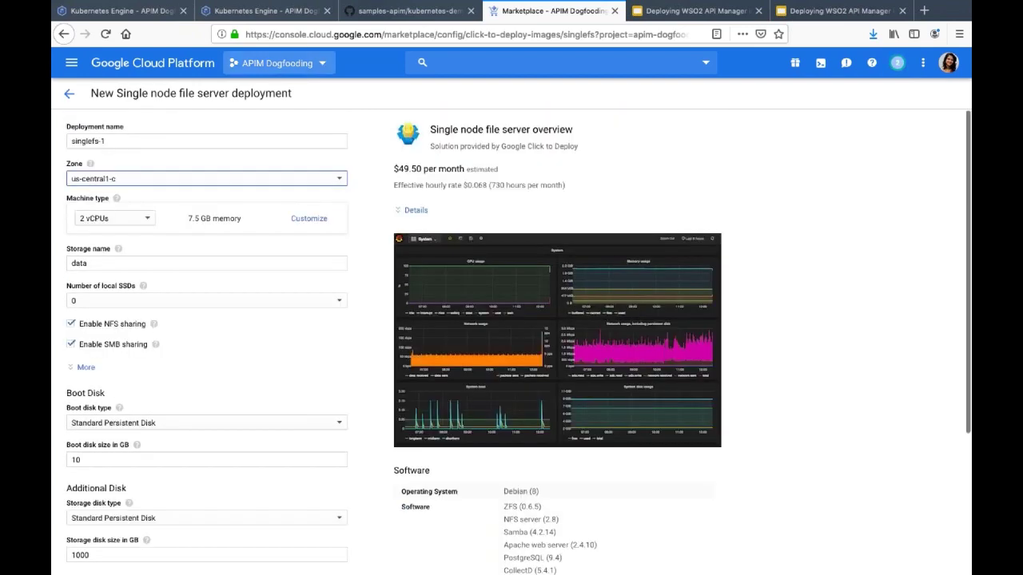
# Step: Go to Compute Engine VM instances and start SSH on demo-singlefs-1-vm
pyautogui.click(74, 63)
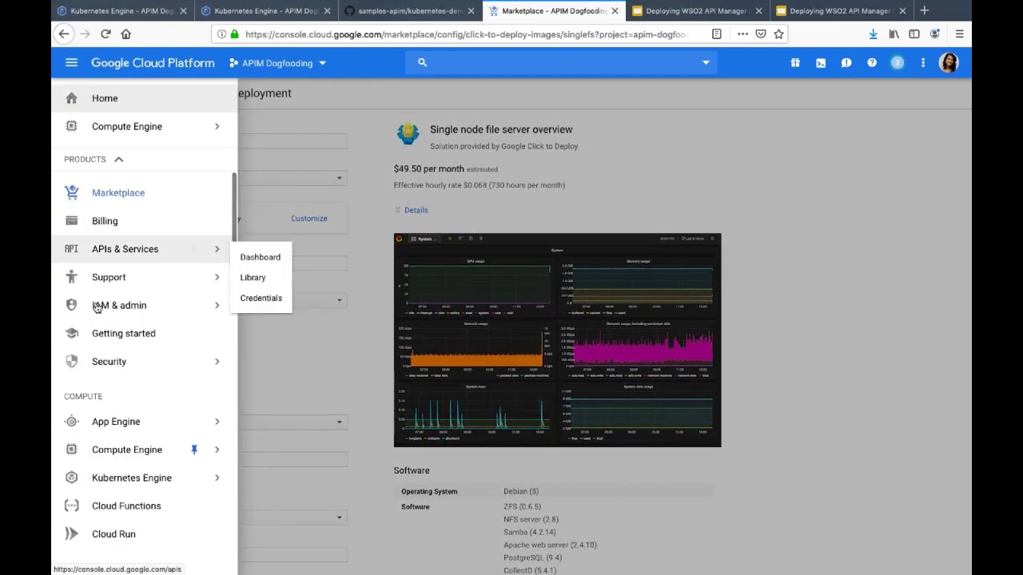
pyautogui.scroll(-1, 104, 359)
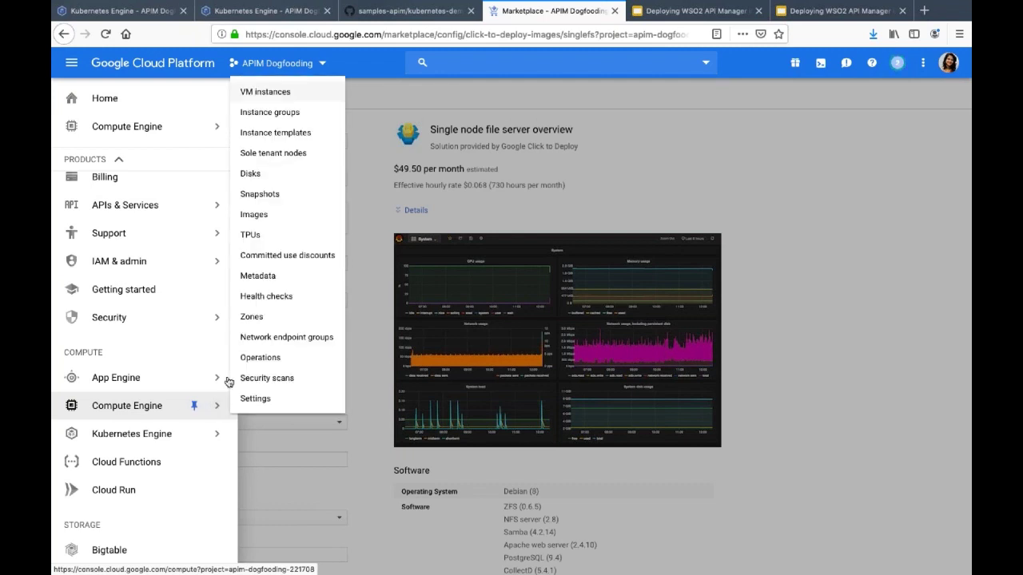
pyautogui.moveTo(218, 374)
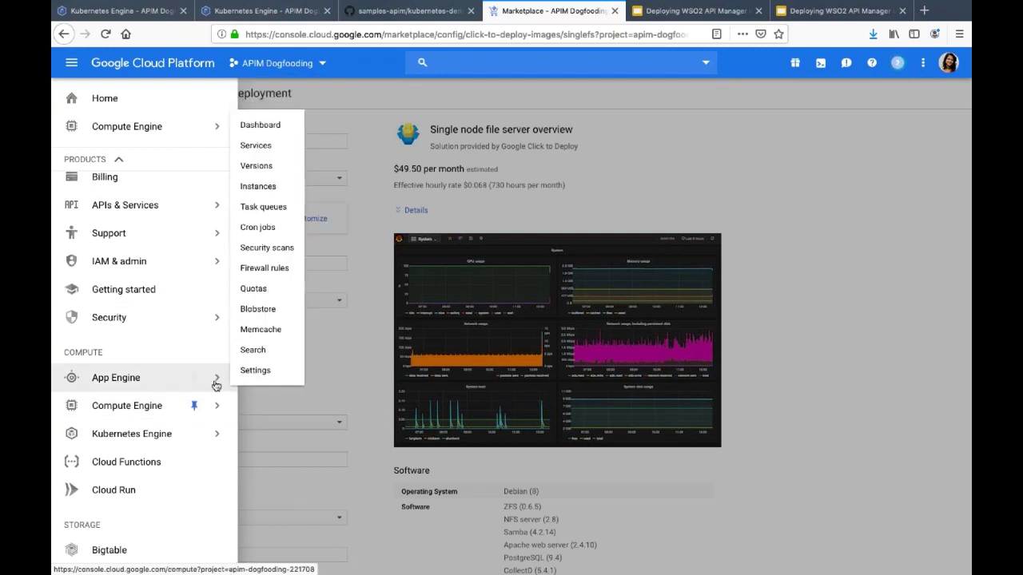
pyautogui.moveTo(216, 413)
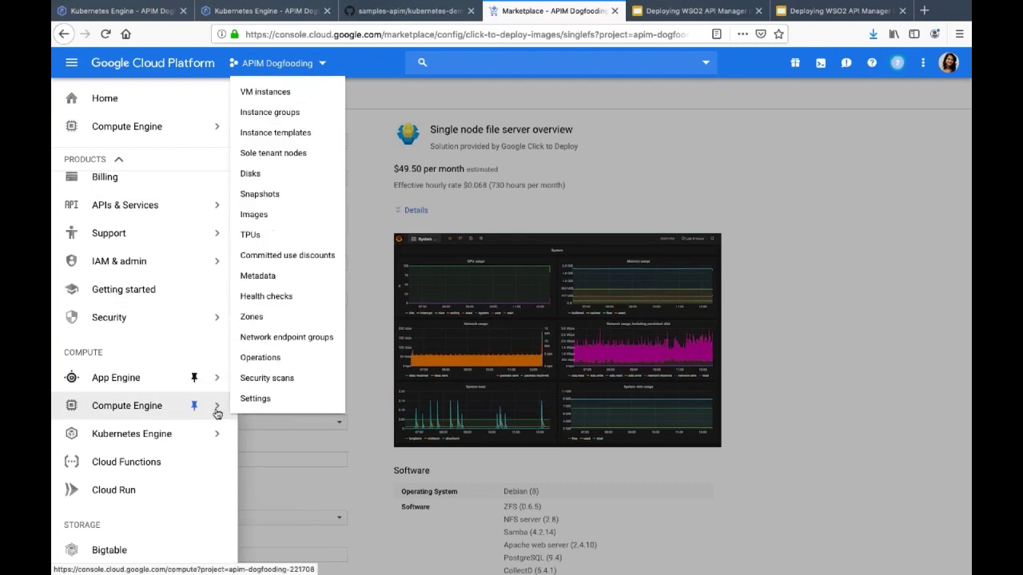
pyautogui.click(285, 91)
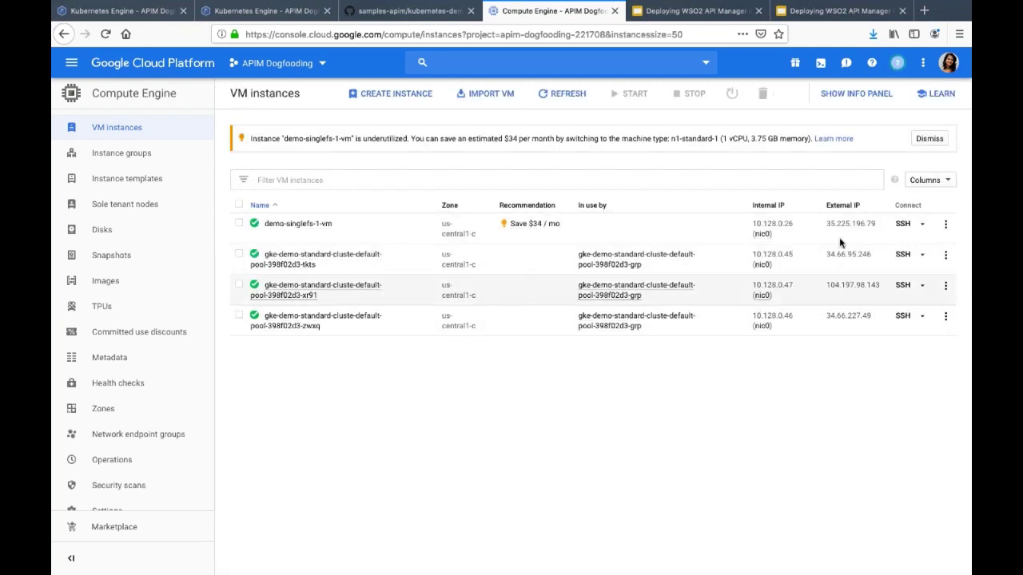
pyautogui.click(902, 225)
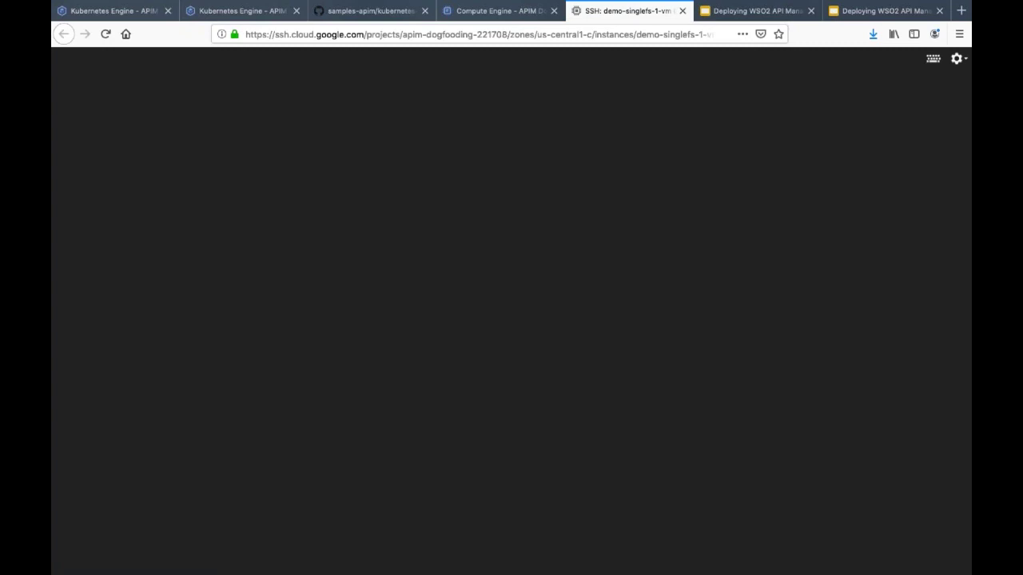
# Step: Reload the stalled SSH page with Resend until connected, then return to the GitHub docs
pyautogui.click(105, 36)
pyautogui.click(732, 268)
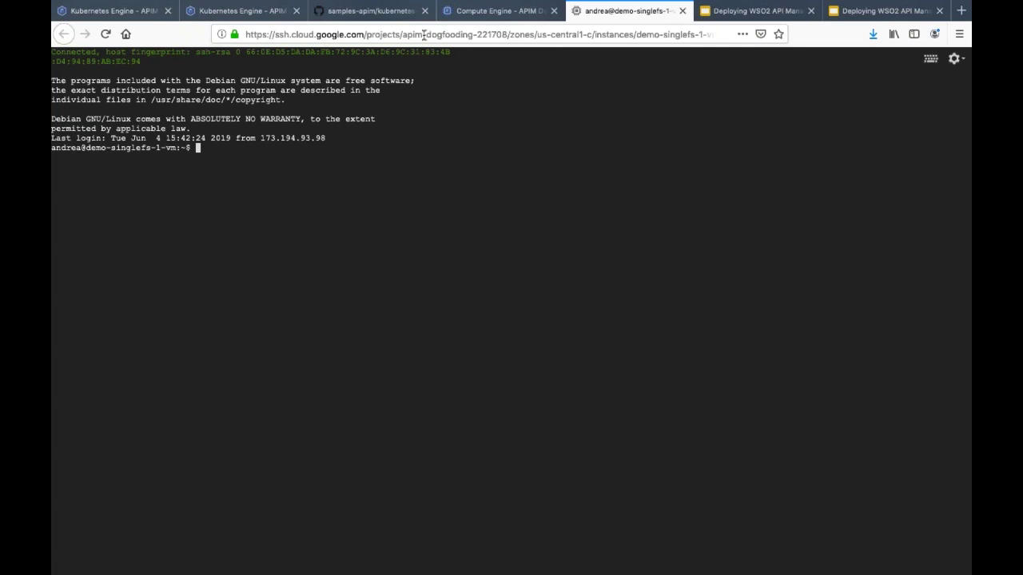
pyautogui.click(405, 12)
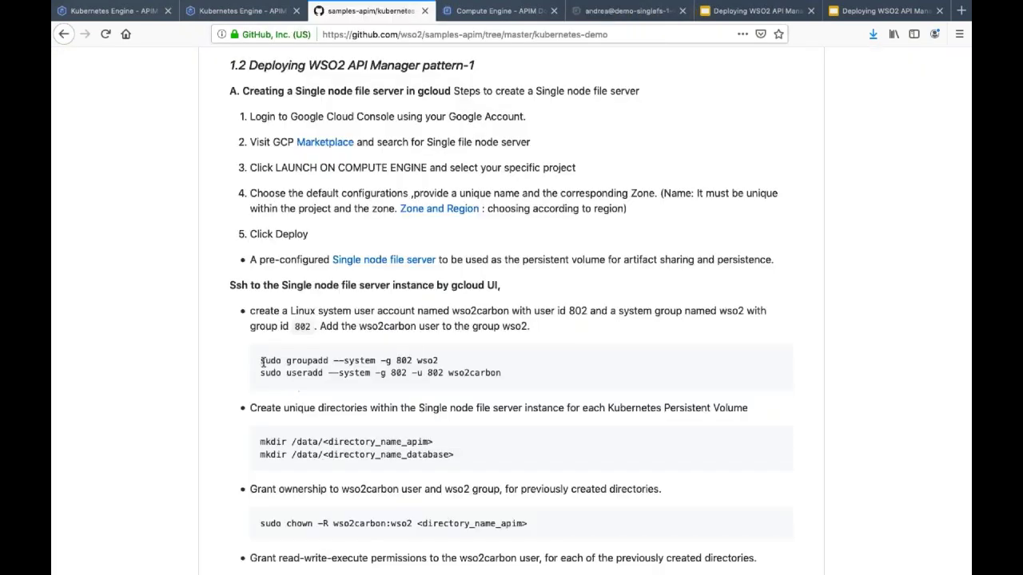
# Step: Copy the sudo groupadd wso2 command from GitHub and run it in the SSH terminal
pyautogui.moveTo(260, 362); pyautogui.dragTo(438, 363)
pyautogui.press('super+c')
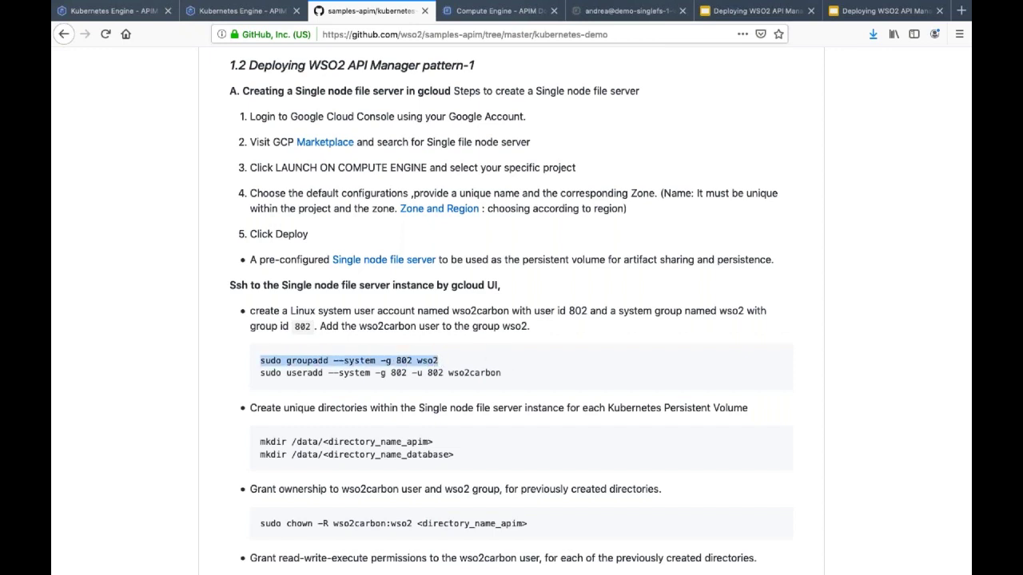
pyautogui.press('super+5')
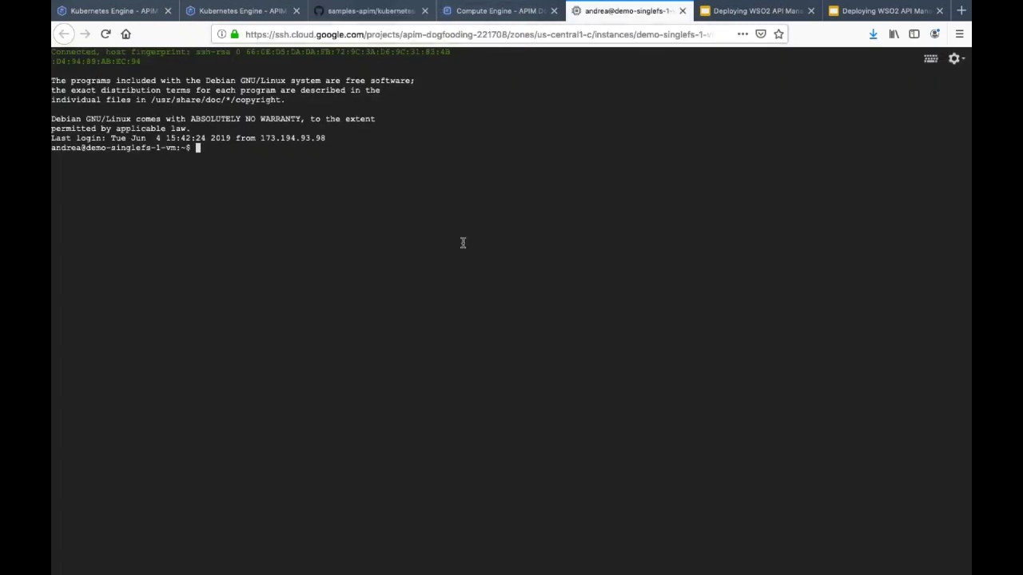
pyautogui.press('super+v')
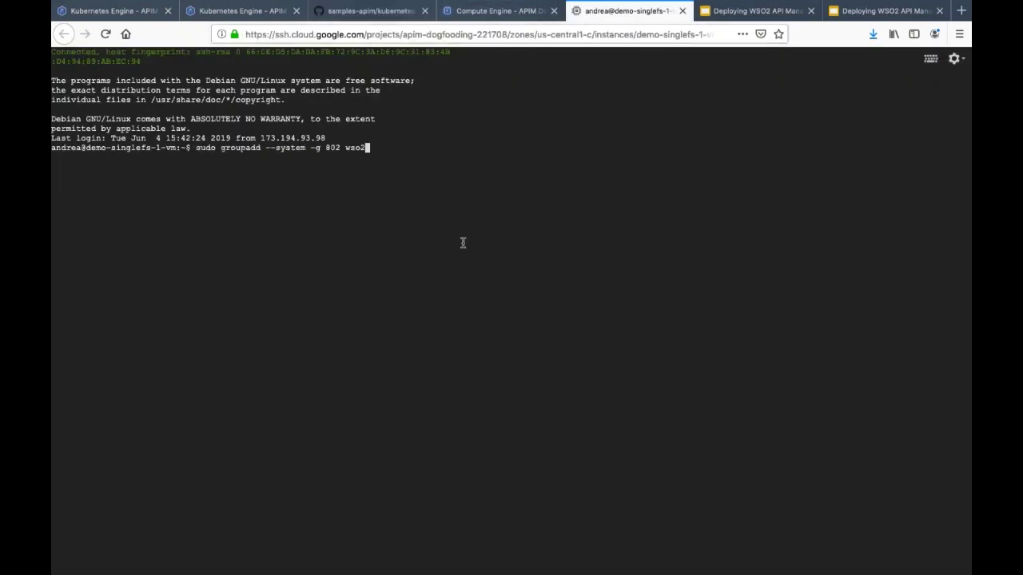
pyautogui.press('Return')
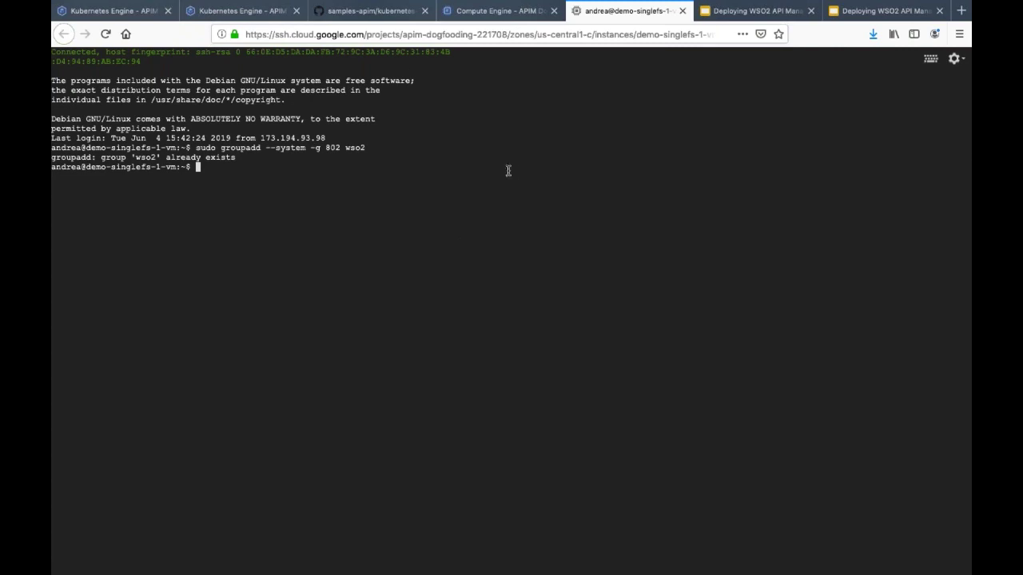
# Step: Copy the sudo useradd wso2carbon command from GitHub and run it in the SSH terminal
pyautogui.click(372, 11)
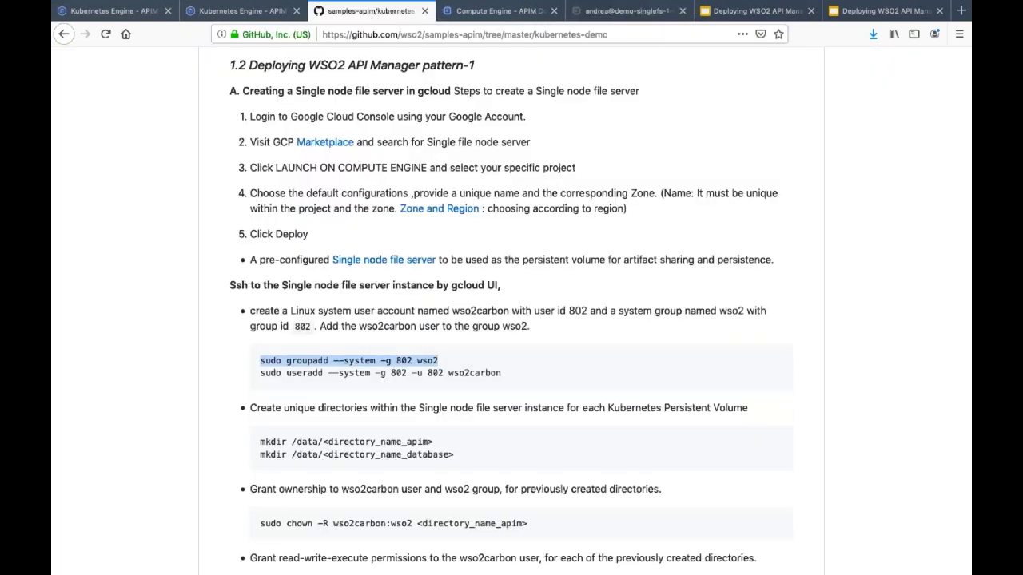
pyautogui.scroll(-1, 511, 320)
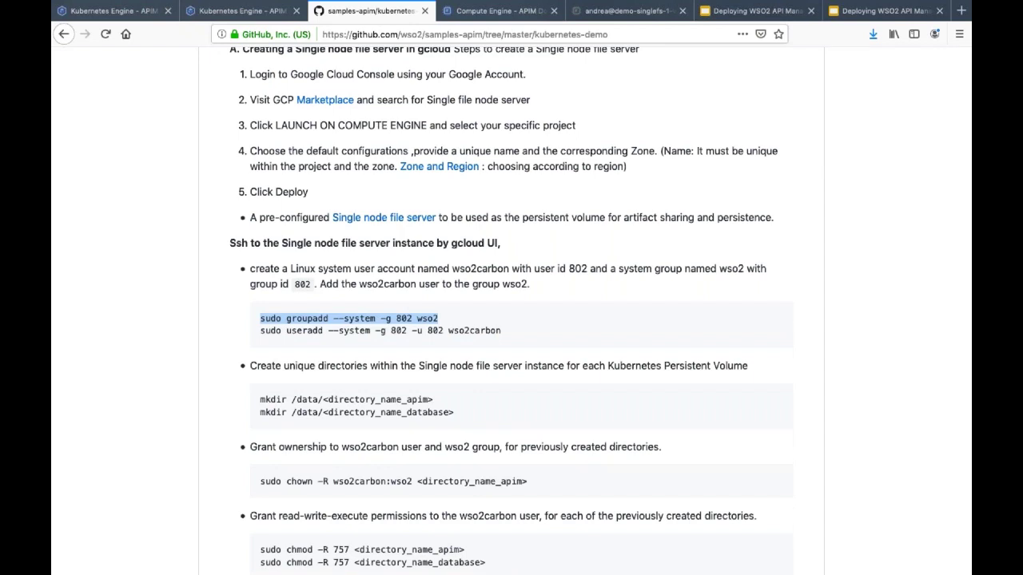
pyautogui.click(262, 333)
pyautogui.moveTo(262, 333); pyautogui.dragTo(506, 337)
pyautogui.press('super+c')
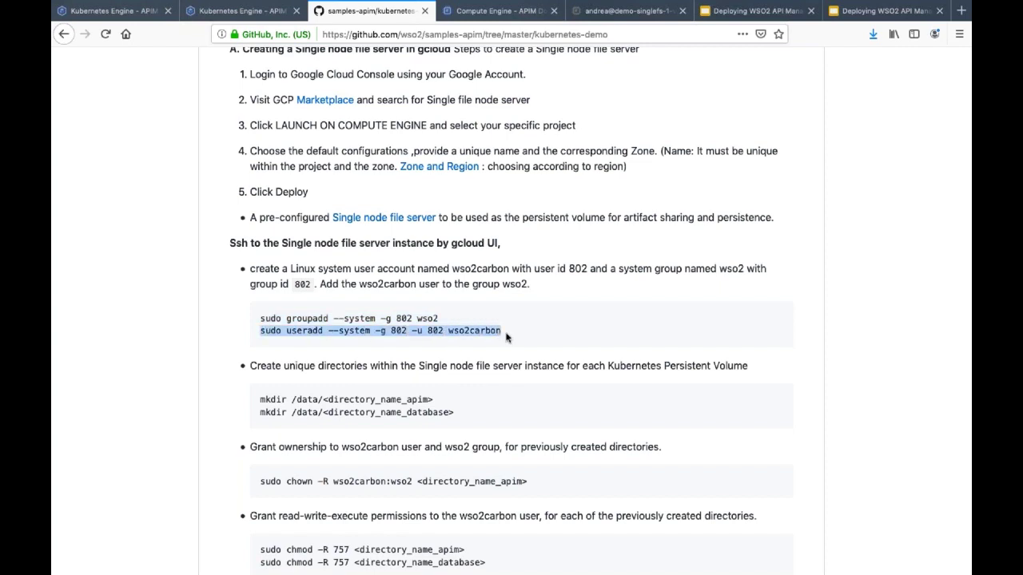
pyautogui.click(609, 16)
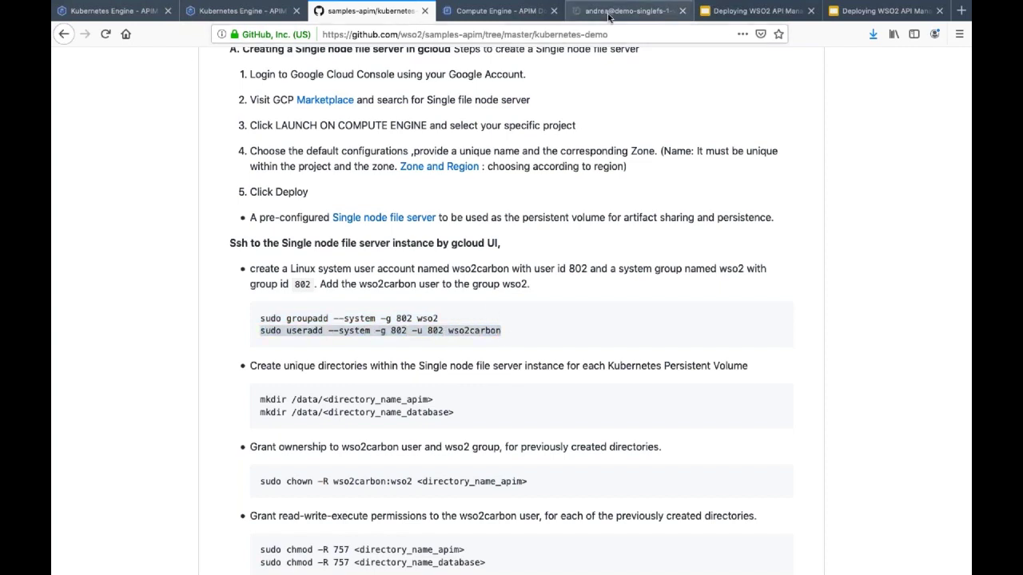
pyautogui.press('super+v')
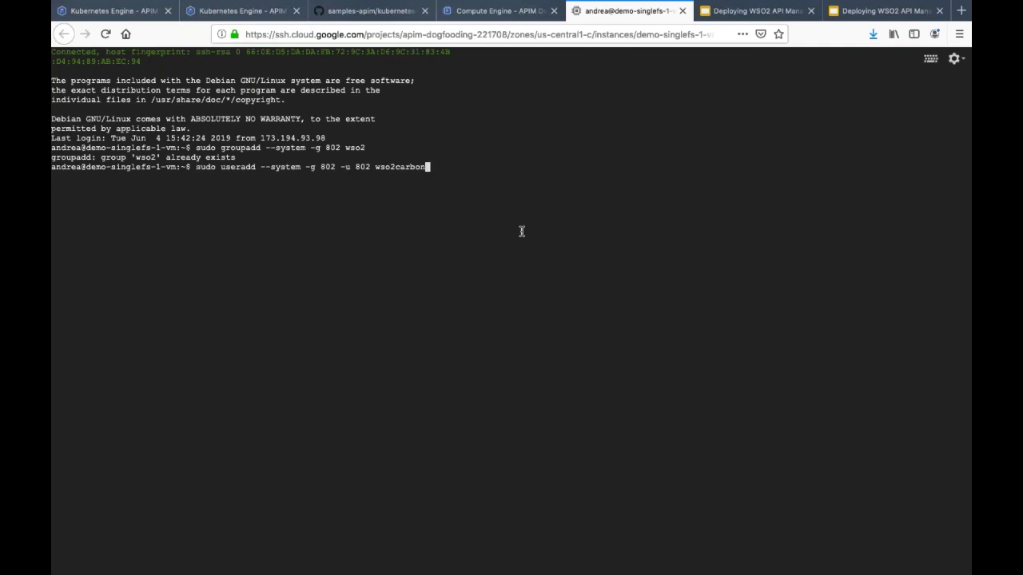
pyautogui.press('Return')
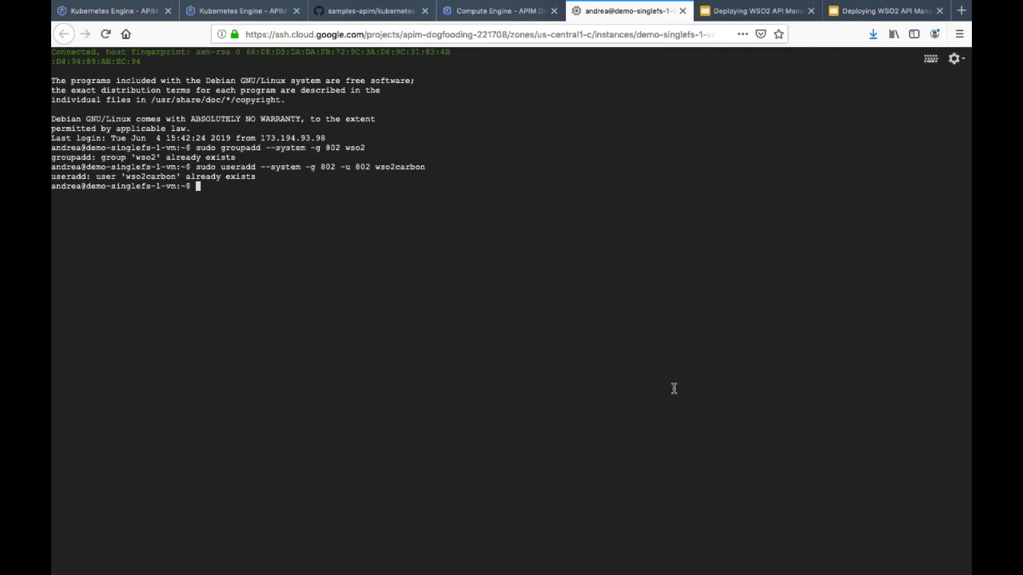
# Step: Create the /data/apim directory using the mkdir /data/ command copied from GitHub
pyautogui.click(393, 16)
pyautogui.moveTo(259, 400); pyautogui.dragTo(323, 400)
pyautogui.hotkey('ctrl', 'c')
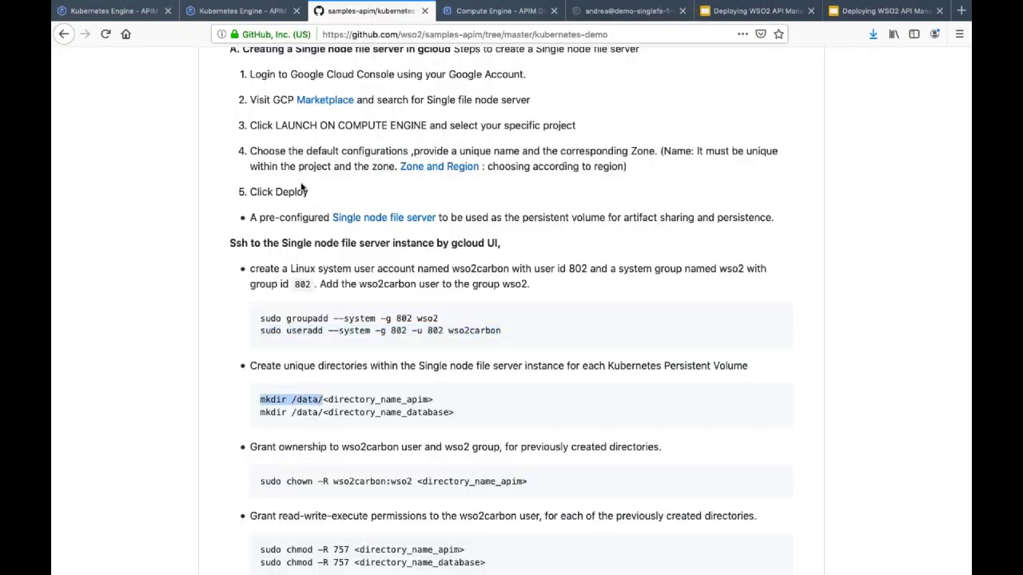
pyautogui.click(615, 11)
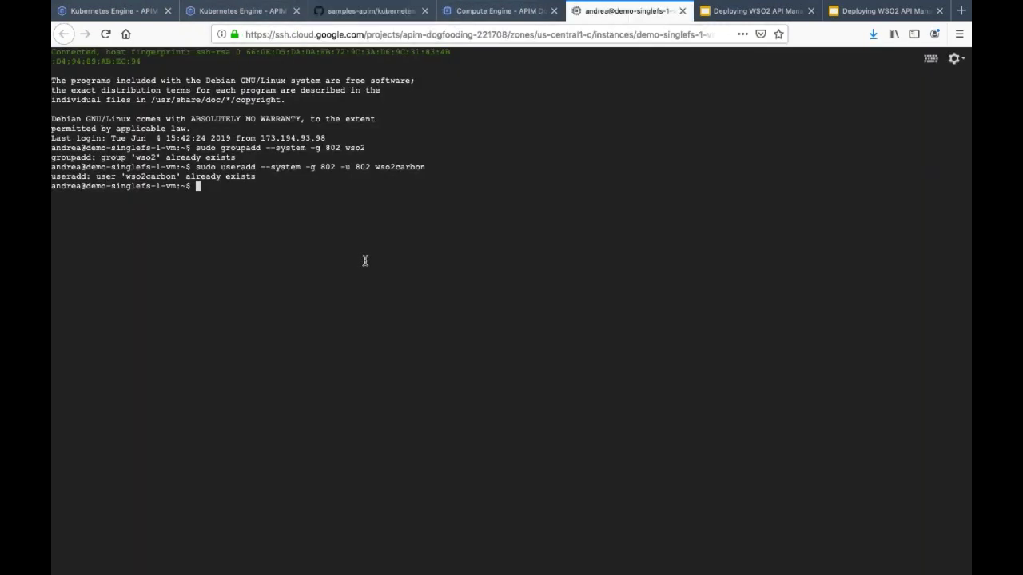
pyautogui.hotkey('ctrl', 'v')
pyautogui.write('apim')
pyautogui.press('Return')
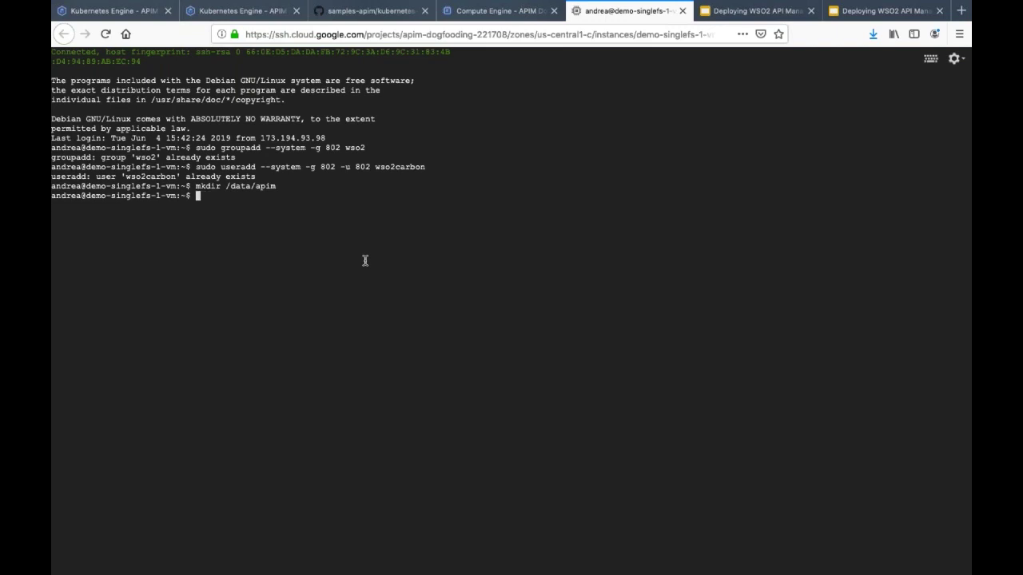
# Step: Recall the mkdir command and create /data/database
pyautogui.press('Up')
pyautogui.press('BackSpace')
pyautogui.press('BackSpace')
pyautogui.press('BackSpace')
pyautogui.press('BackSpace')
pyautogui.write('data/database')
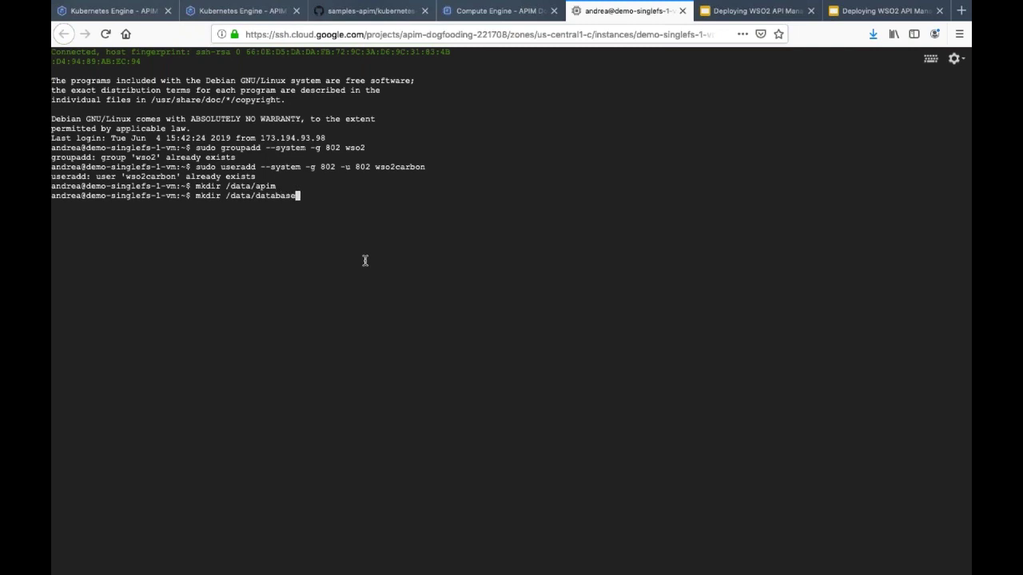
pyautogui.press('Return')
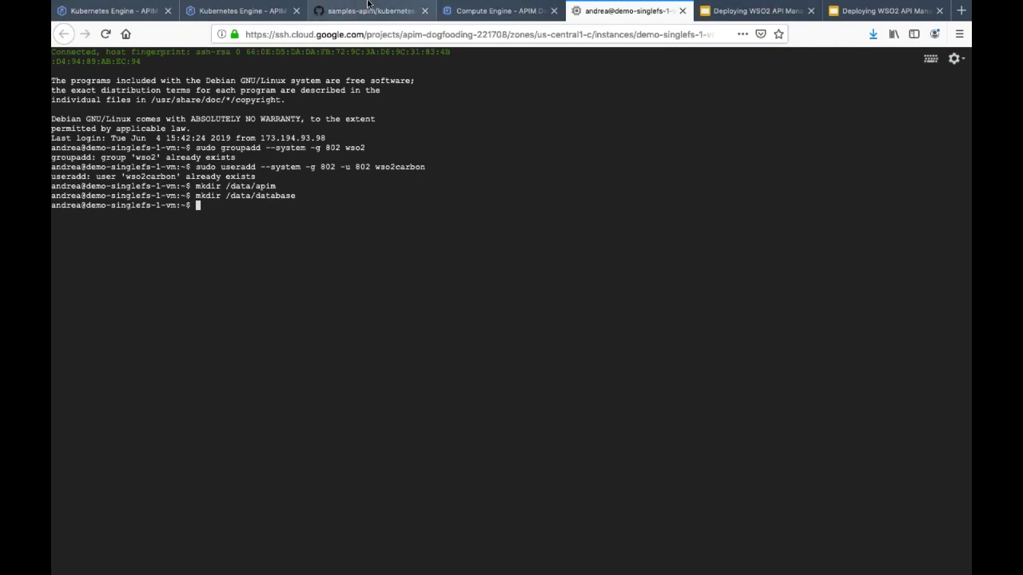
# Step: Give wso2carbon:wso2 ownership of /data/apim with the chown command copied from GitHub
pyautogui.click(365, 15)
pyautogui.scroll(-2, 264, 413)
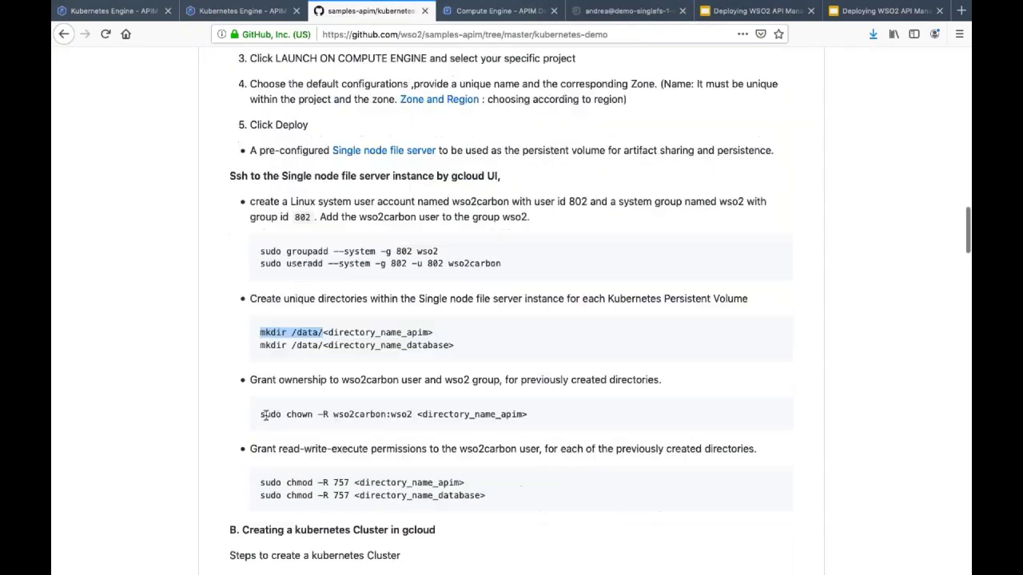
pyautogui.moveTo(261, 414); pyautogui.dragTo(414, 412)
pyautogui.press('super+c')
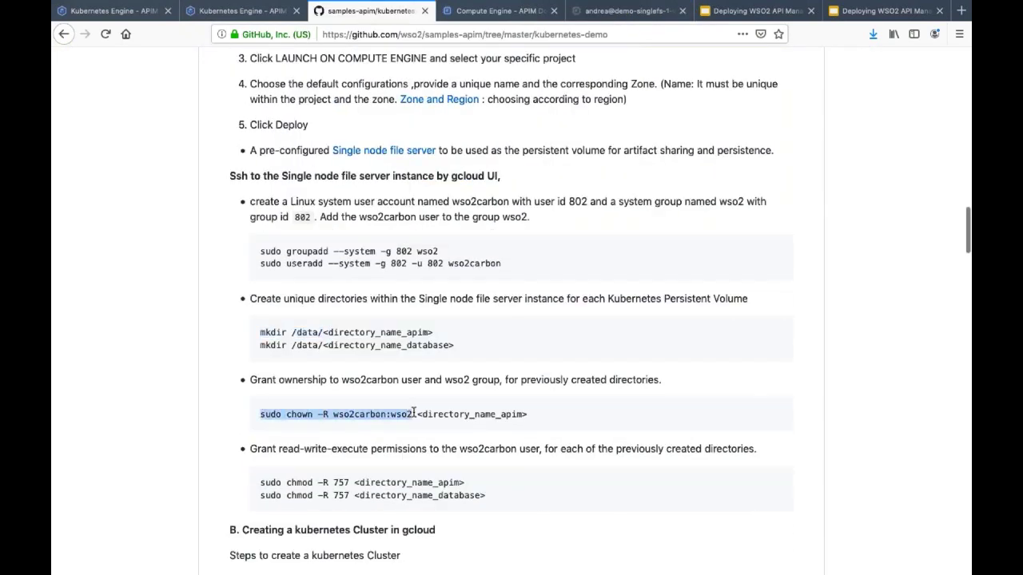
pyautogui.click(626, 13)
pyautogui.press('super+v')
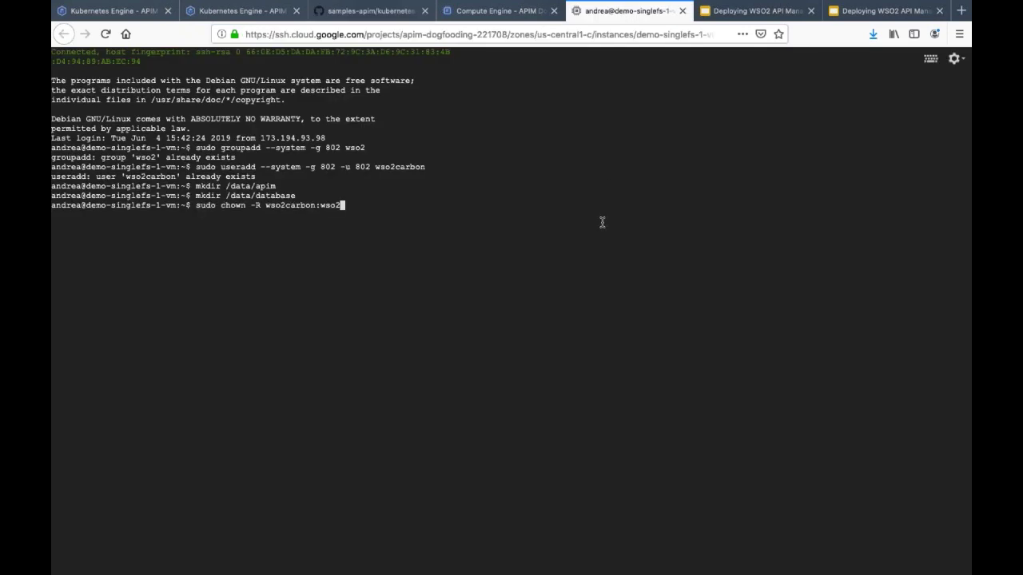
pyautogui.write('/data/apim')
pyautogui.press('Return')
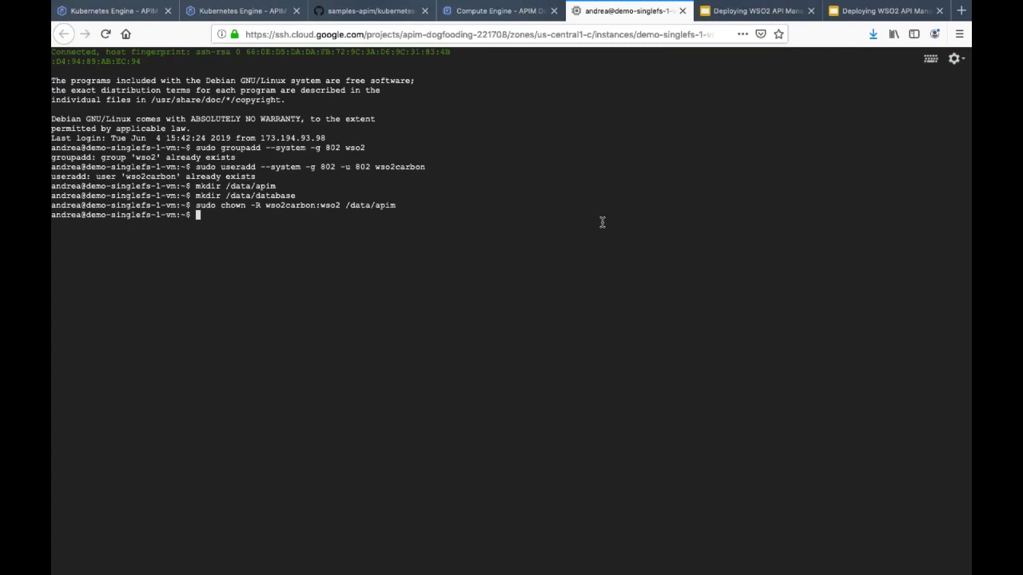
# Step: Apply recursive chmod 757 to /data/apim using the command copied from GitHub
pyautogui.click(384, 16)
pyautogui.scroll(-3, 400, 319)
pyautogui.moveTo(260, 368); pyautogui.dragTo(352, 369)
pyautogui.press('super+c')
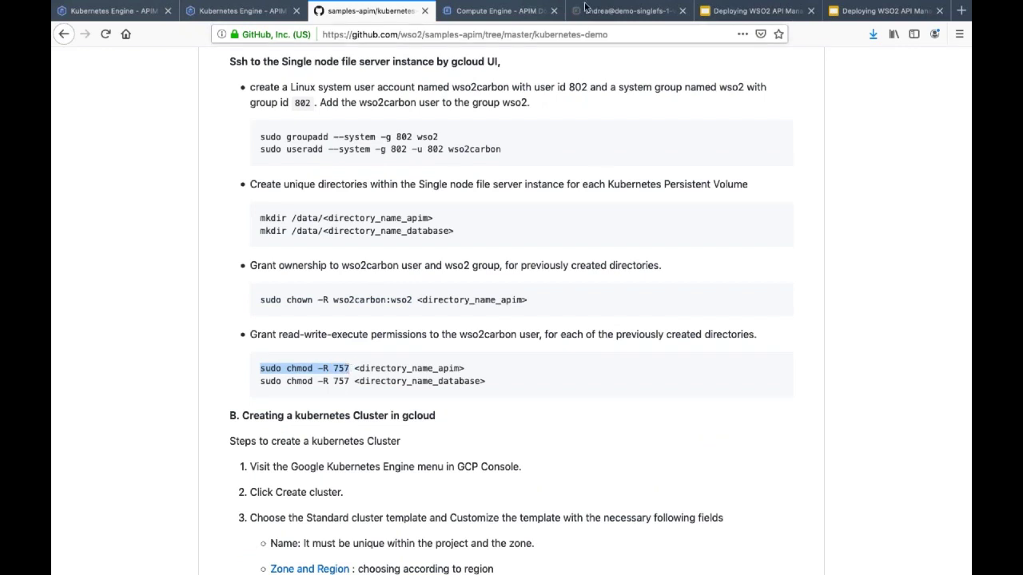
pyautogui.click(603, 10)
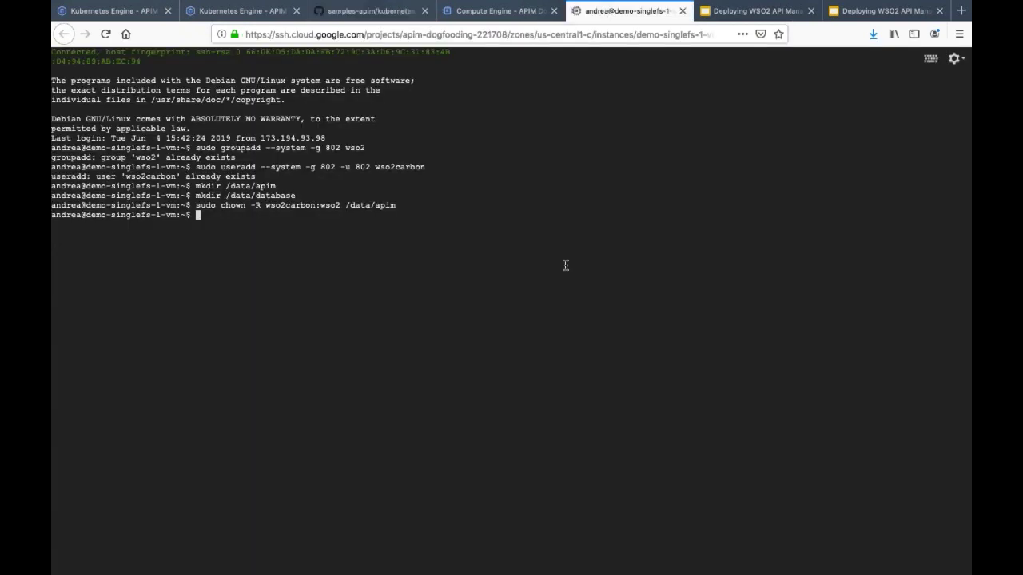
pyautogui.press('super+v')
pyautogui.write('/data/')
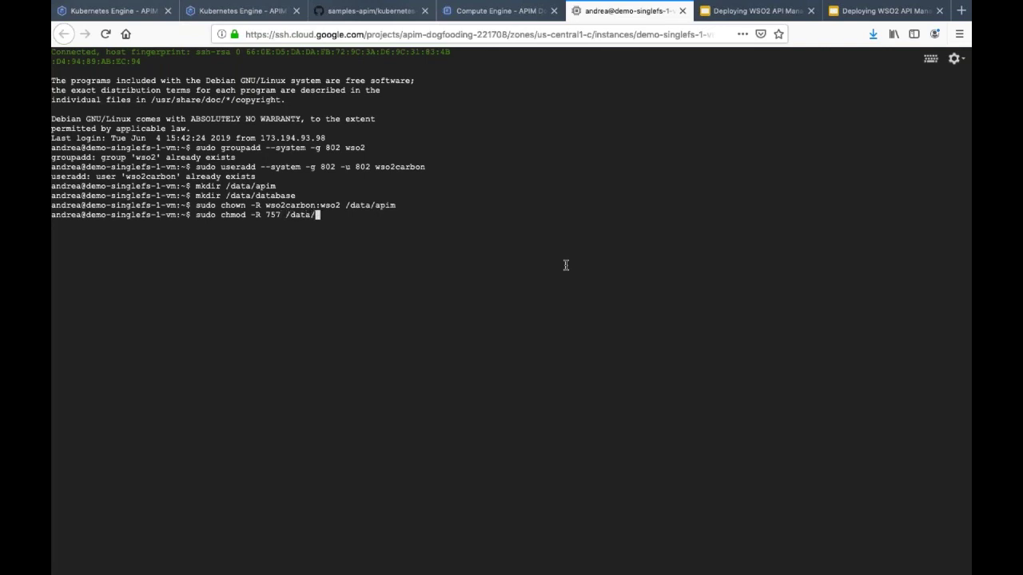
pyautogui.write('apim')
pyautogui.press('Return')
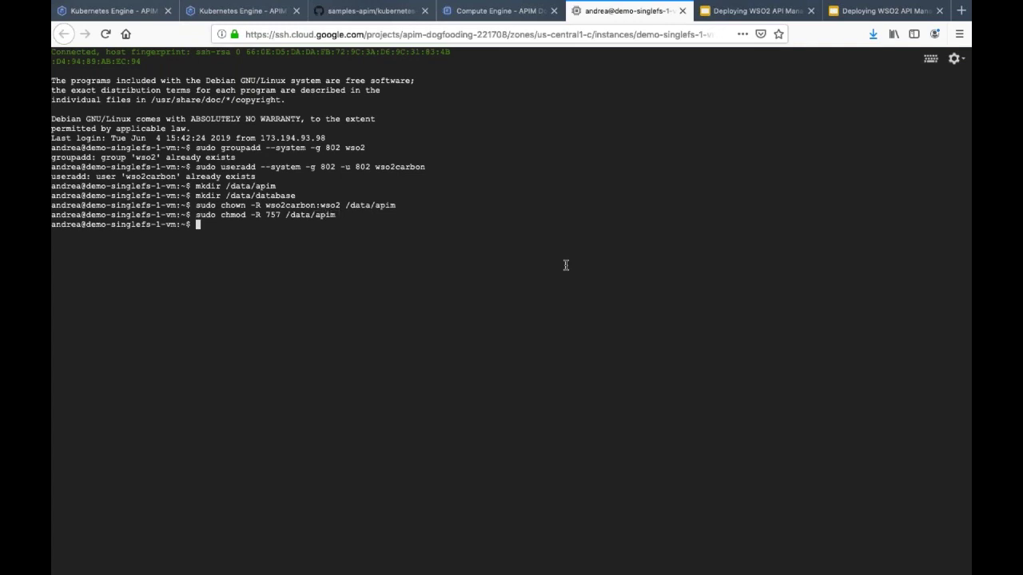
# Step: Rerun the recursive chmod 757 on /data/database, then close the SSH session
pyautogui.press('Up')
pyautogui.press('BackSpace')
pyautogui.press('BackSpace')
pyautogui.press('BackSpace')
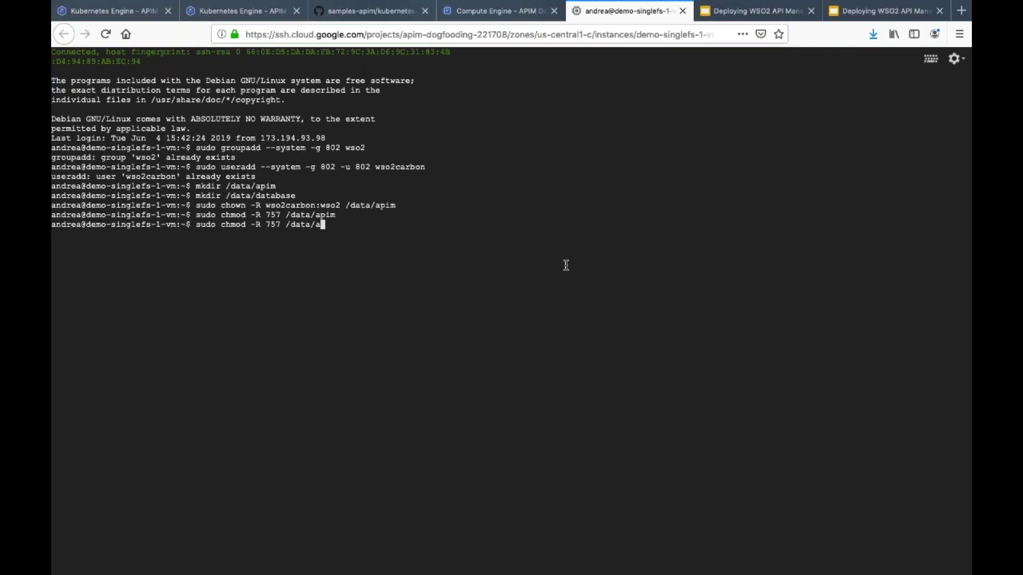
pyautogui.press('BackSpace')
pyautogui.write('database')
pyautogui.press('Return')
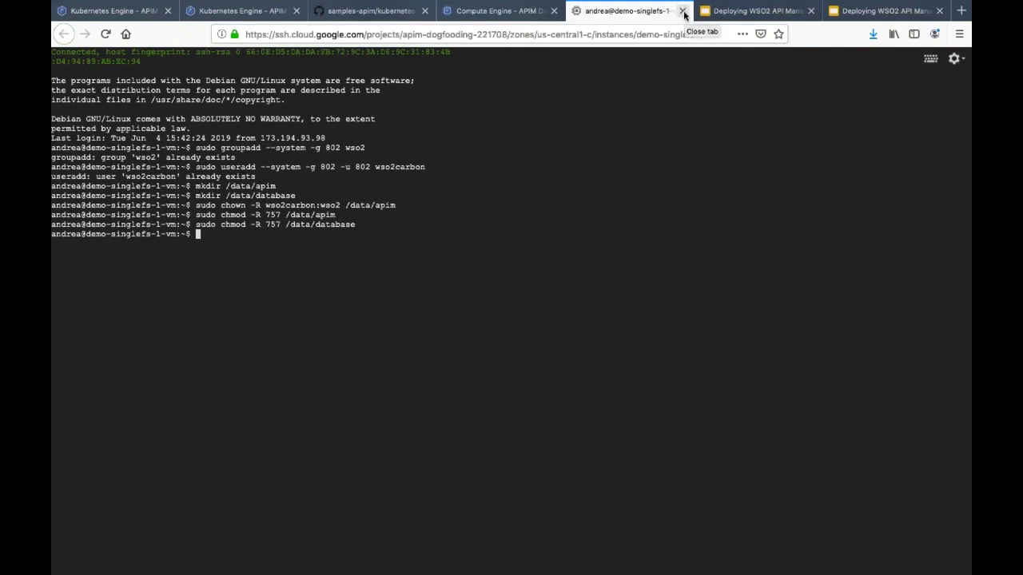
pyautogui.click(684, 14)
# Step: Leave the SSH page and copy demo-standard-cluster-1's gcloud get-credentials command from Connect
pyautogui.click(668, 270)
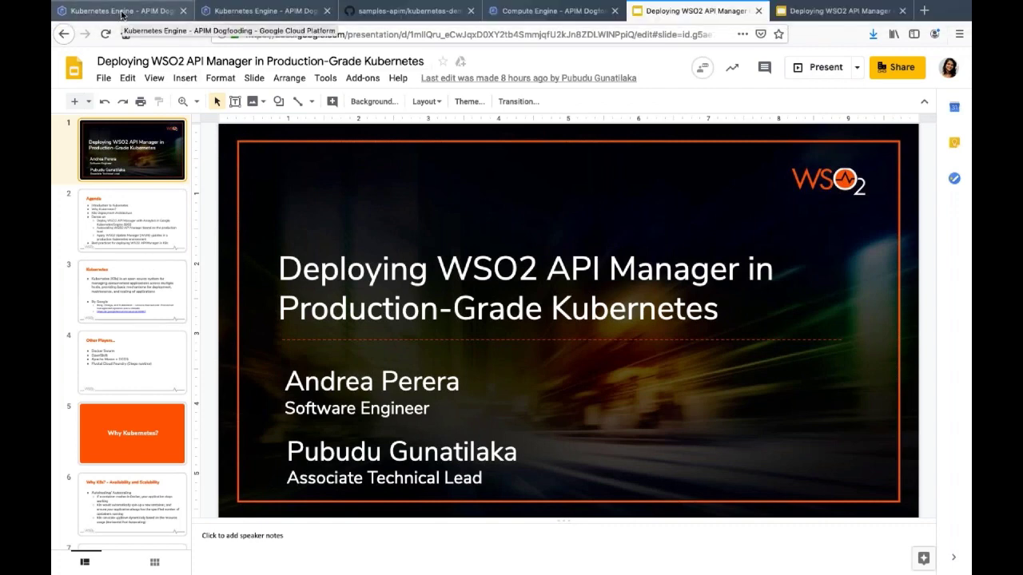
pyautogui.click(122, 14)
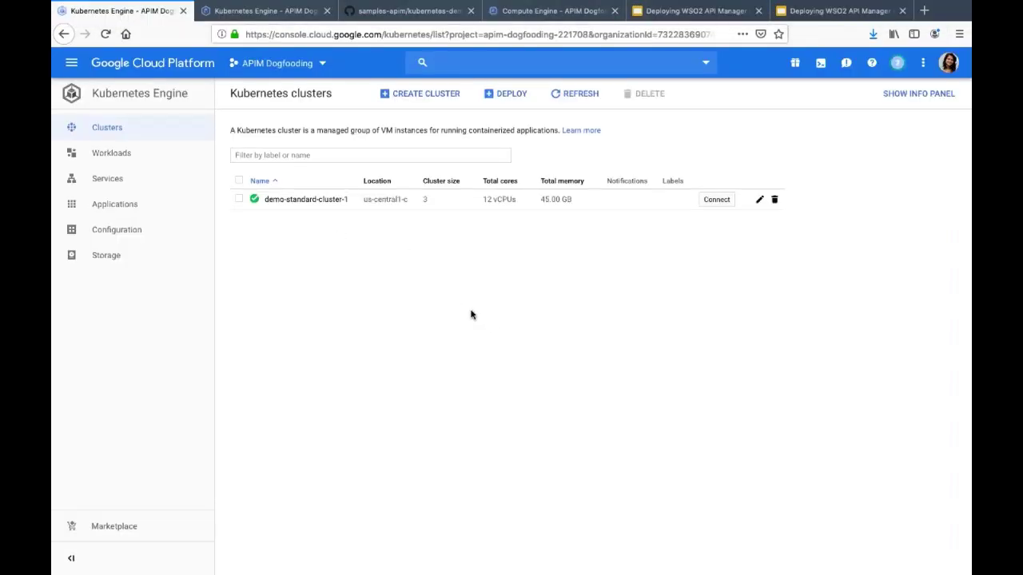
pyautogui.click(722, 205)
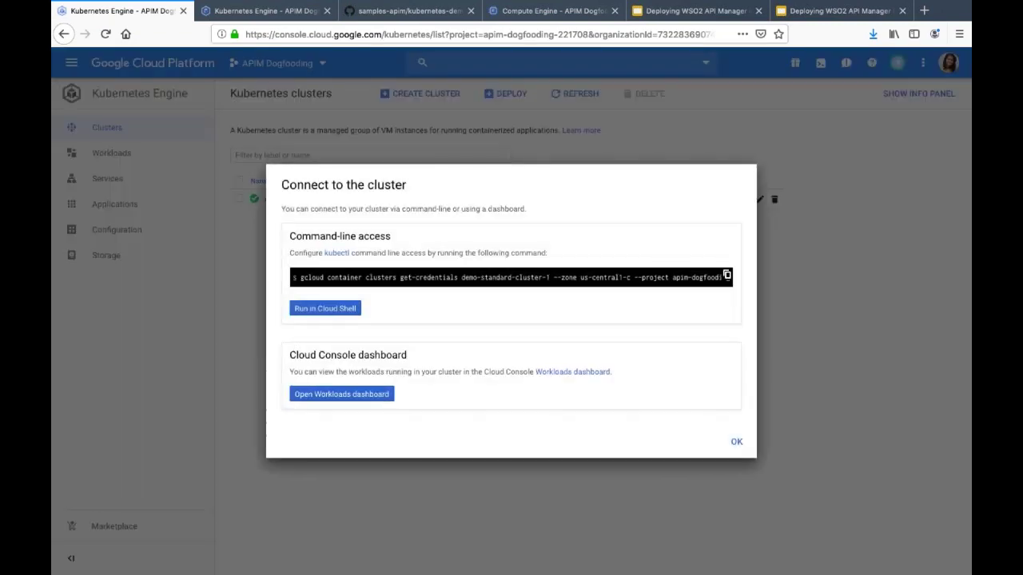
pyautogui.click(727, 276)
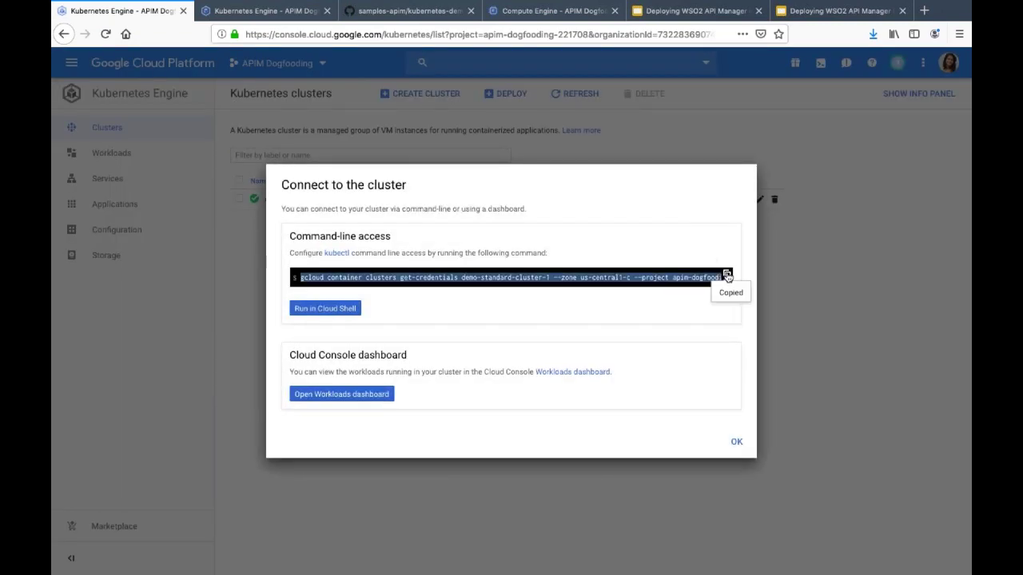
pyautogui.click(736, 444)
# Step: Run the gcloud get-credentials command for demo-standard-cluster-1 in the local terminal
pyautogui.hotkey('ctrl', 'Left')
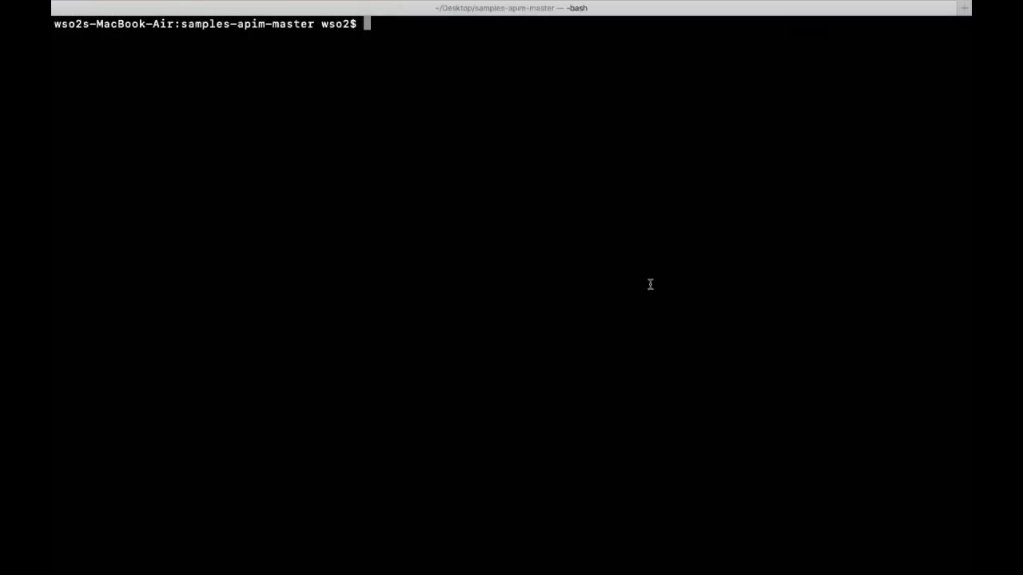
pyautogui.press('Return')
pyautogui.press('super+v')
pyautogui.press('Return')
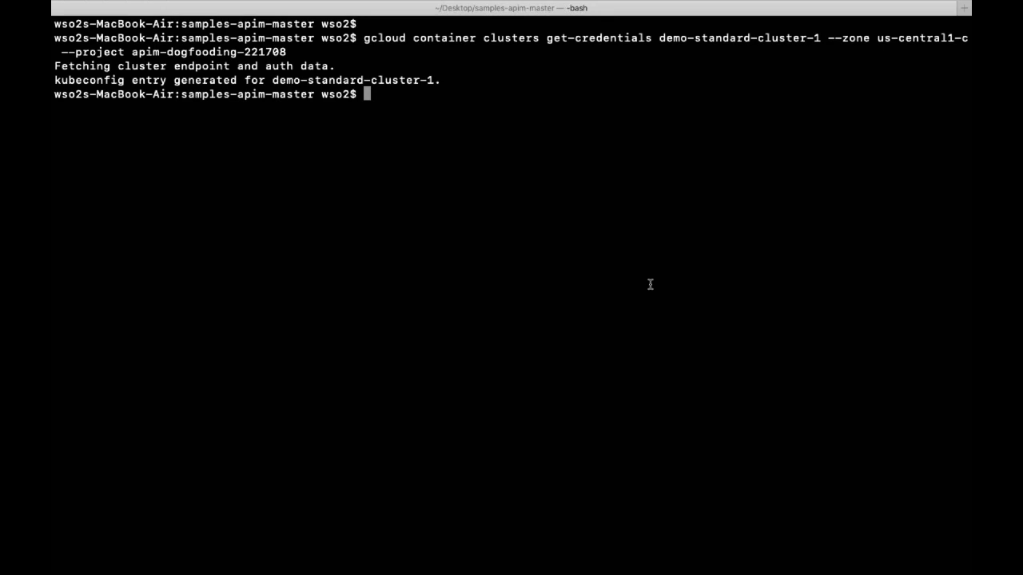
pyautogui.hotkey('ctrl', 'Left')
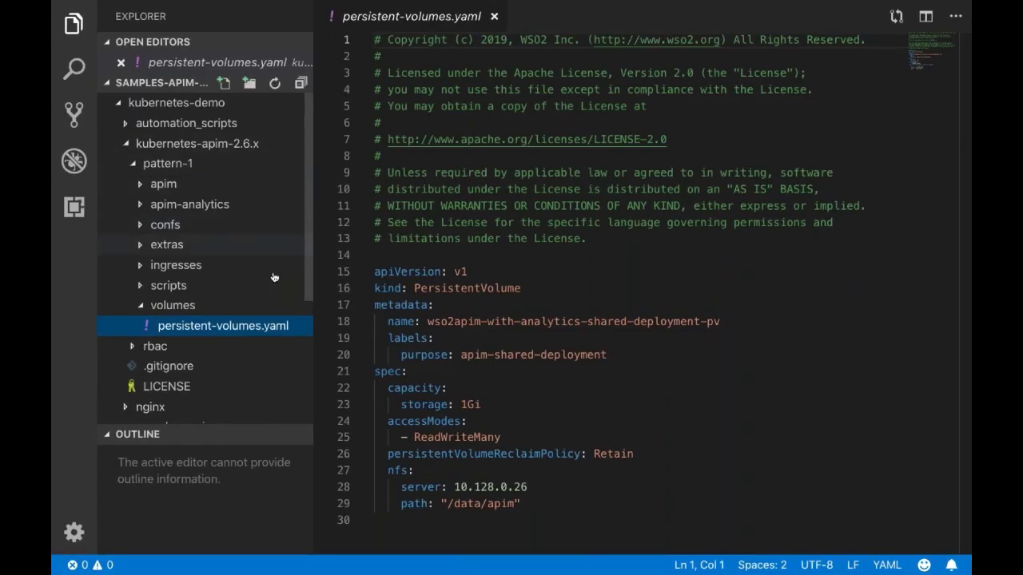
# Step: Check persistent-volumes.yaml's NFS server 10.128.0.26 and /data/apim path, then return to the browser
pyautogui.scroll(-2, 649, 446)
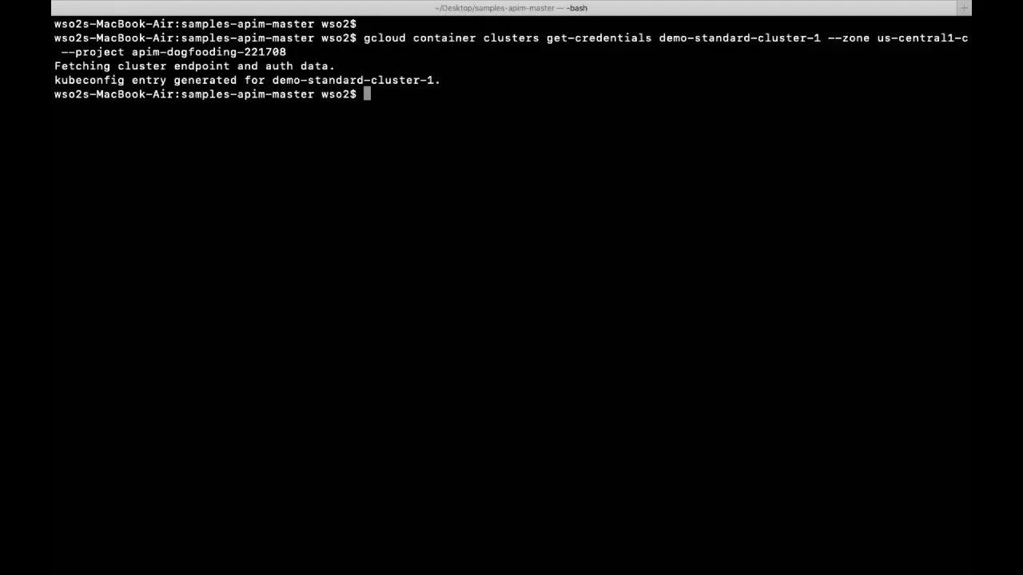
pyautogui.hotkey('ctrl', 'Right')
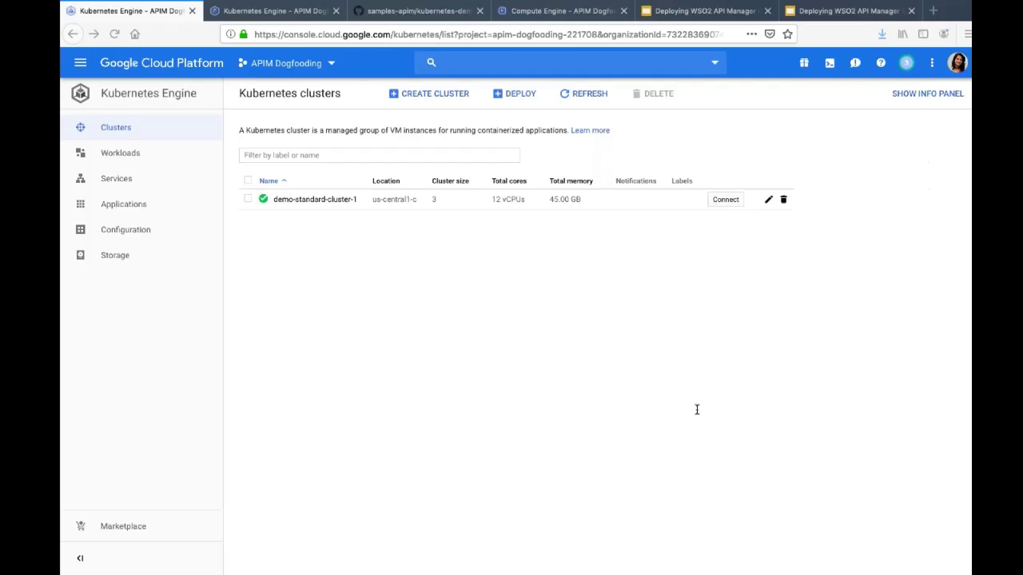
# Step: Go to Compute Engine VM instances and copy demo-singlefs-1-vm's internal IP 10.128.0.26
pyautogui.click(71, 62)
pyautogui.moveTo(148, 450)
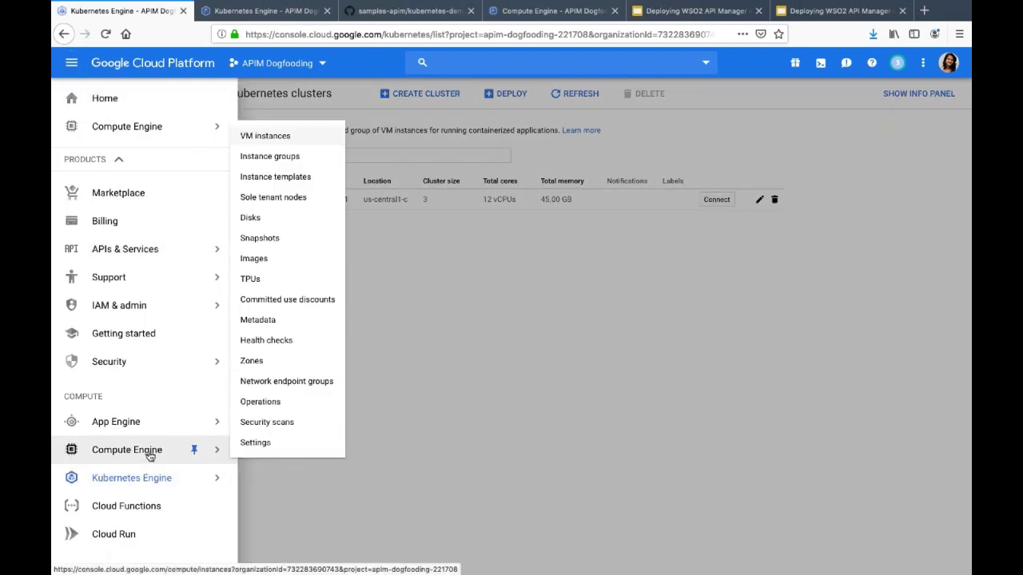
pyautogui.click(277, 134)
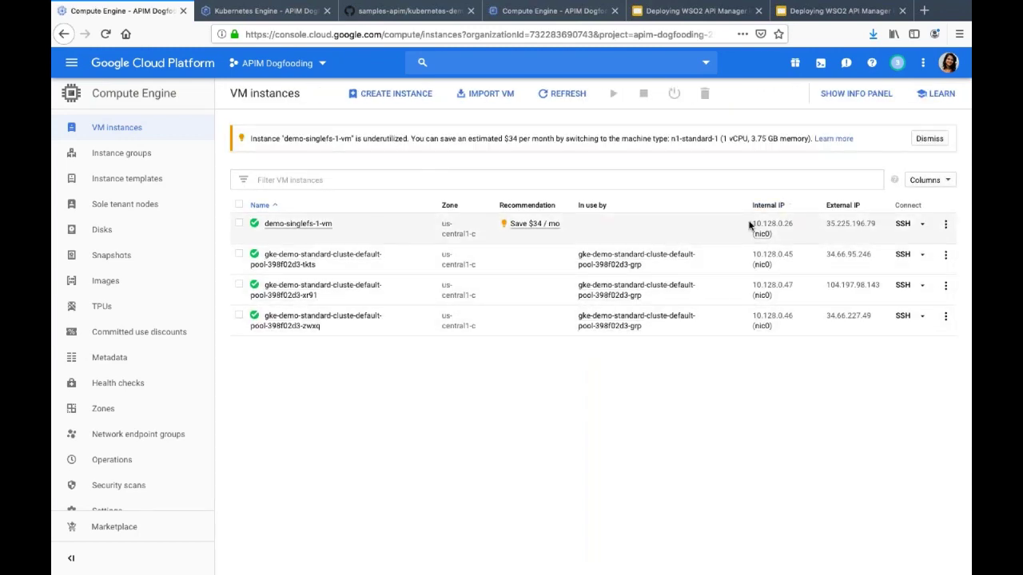
pyautogui.moveTo(750, 225); pyautogui.dragTo(792, 227)
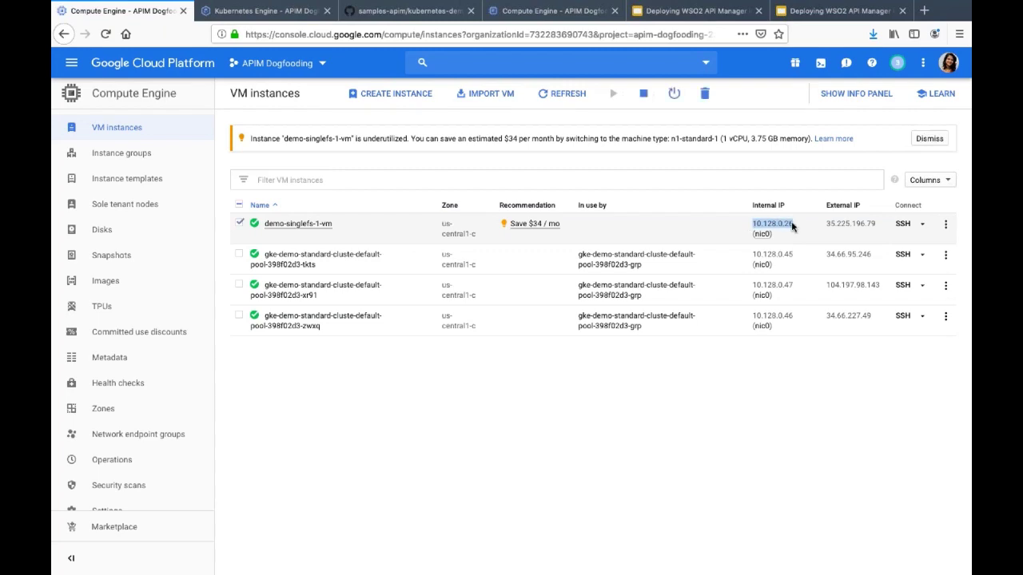
pyautogui.hotkey('ctrl', 'Left')
pyautogui.hotkey('ctrl', 'Left')
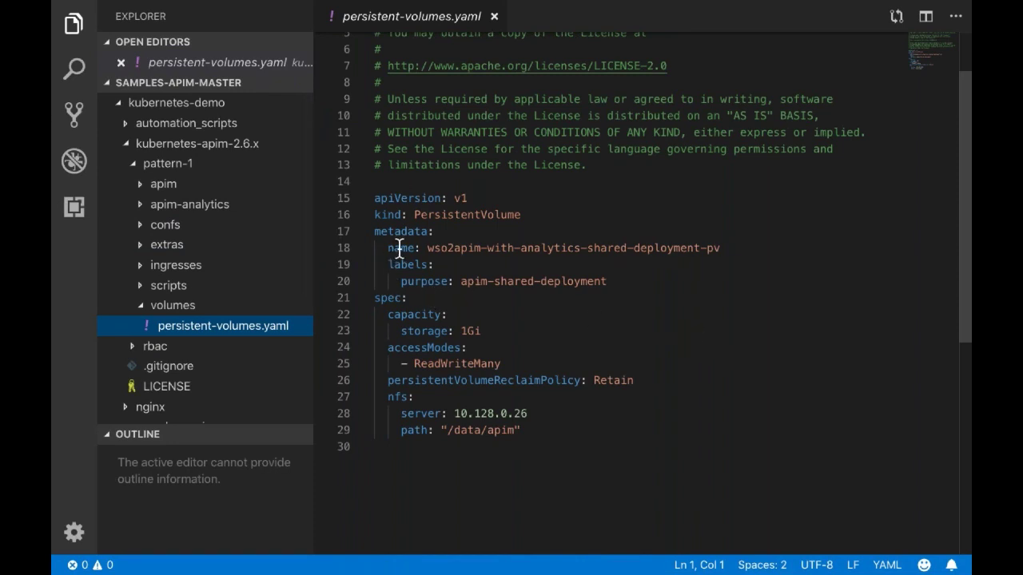
# Step: Open extras/rdbms/volumes/persistent-volumes.yaml and check its NFS server 10.128.0.26 and path /data/database
pyautogui.click(142, 246)
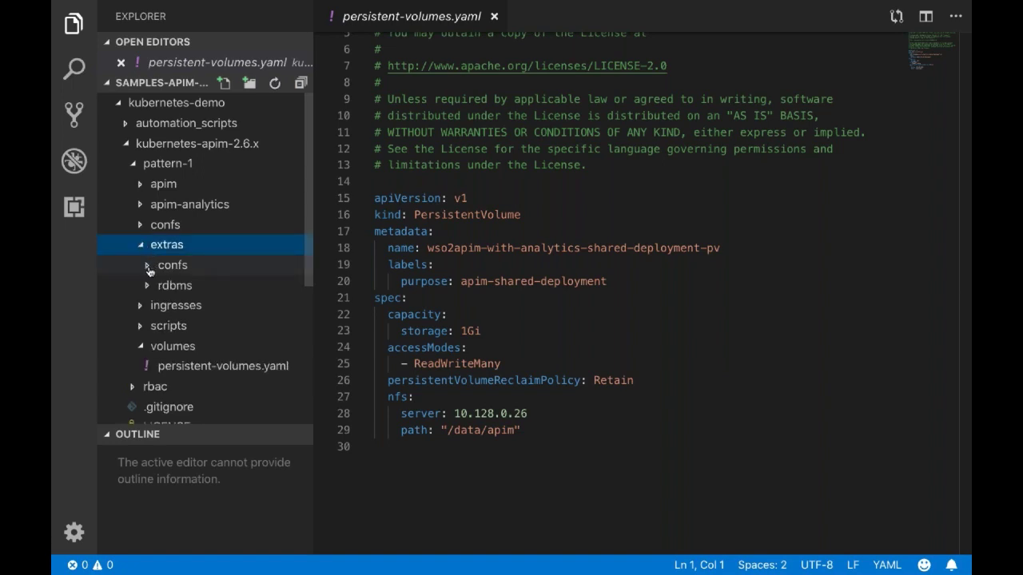
pyautogui.click(147, 286)
pyautogui.click(157, 327)
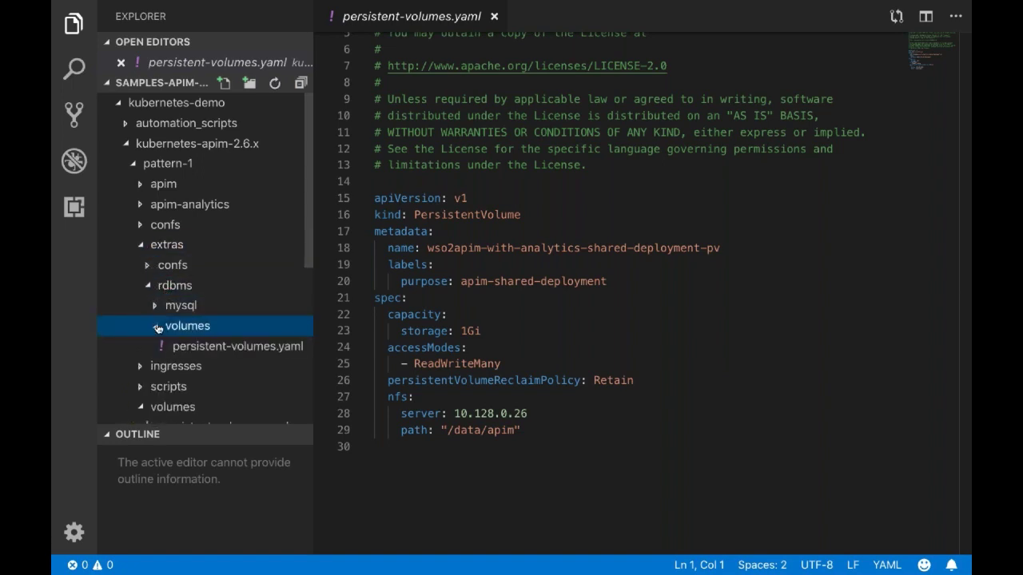
pyautogui.click(203, 350)
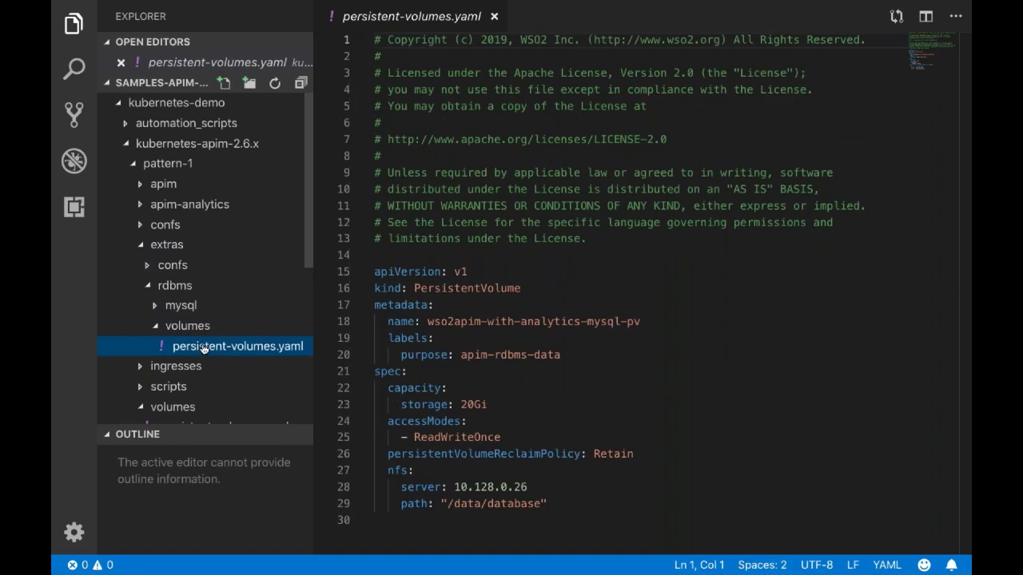
pyautogui.scroll(-2, 775, 472)
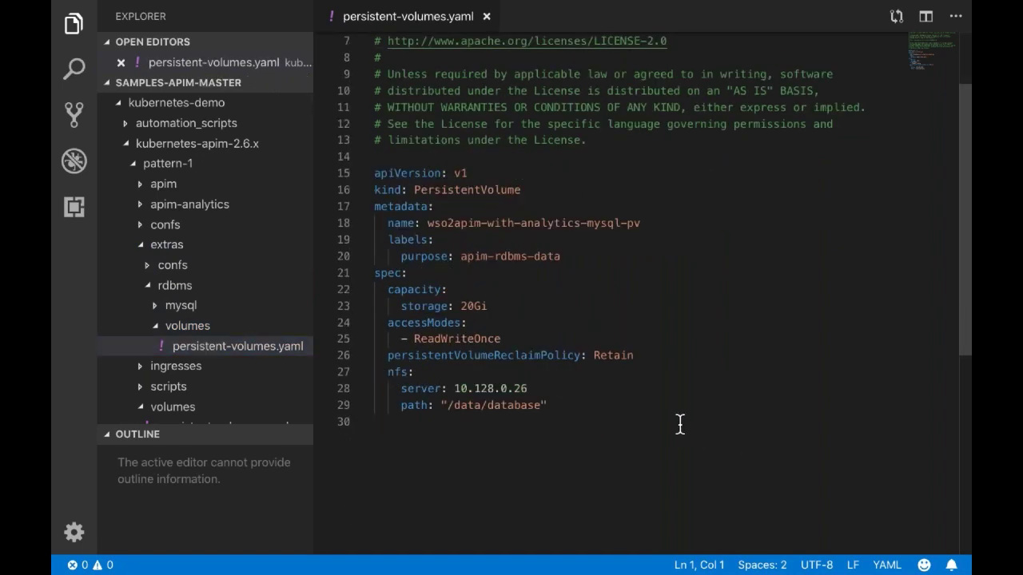
pyautogui.hscroll(5, 680, 425)
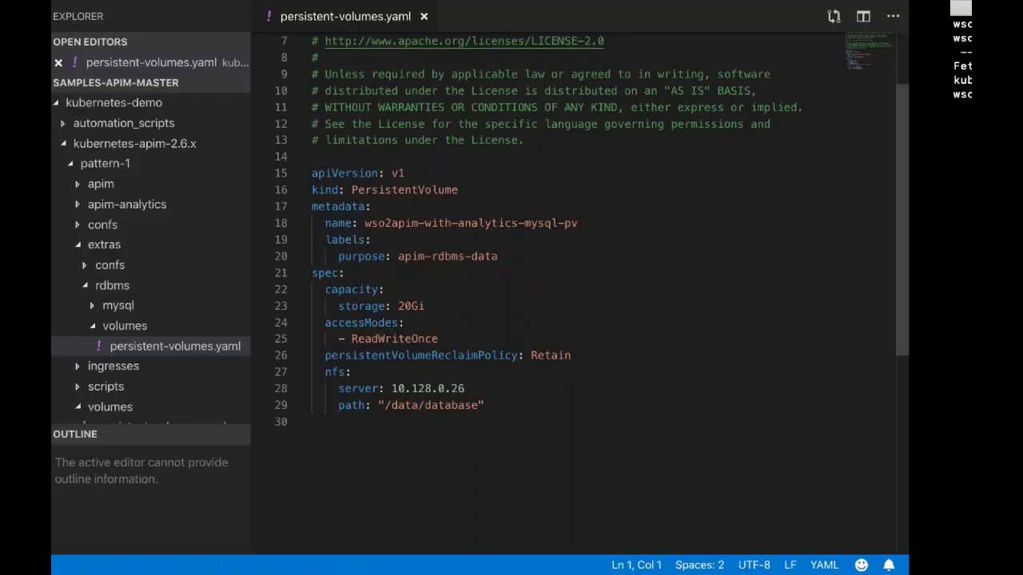
pyautogui.hscroll(3, 686, 388)
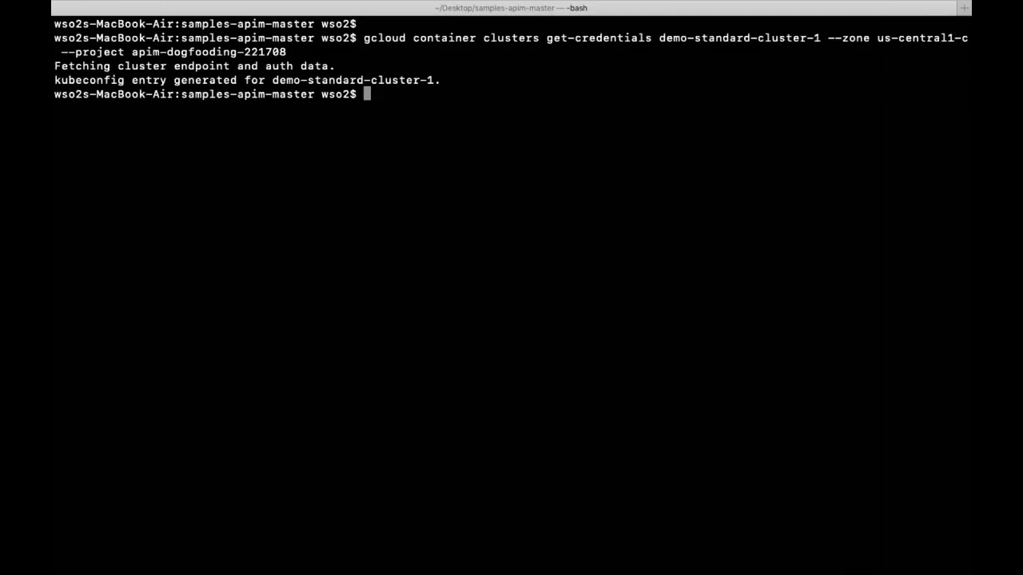
# Step: Change directory into kubernetes-demo/kubernetes-apim-2.6.x/pattern-1/scripts
pyautogui.hscroll(2, 511, 288)
pyautogui.write('cd kub')
pyautogui.press('Tab')
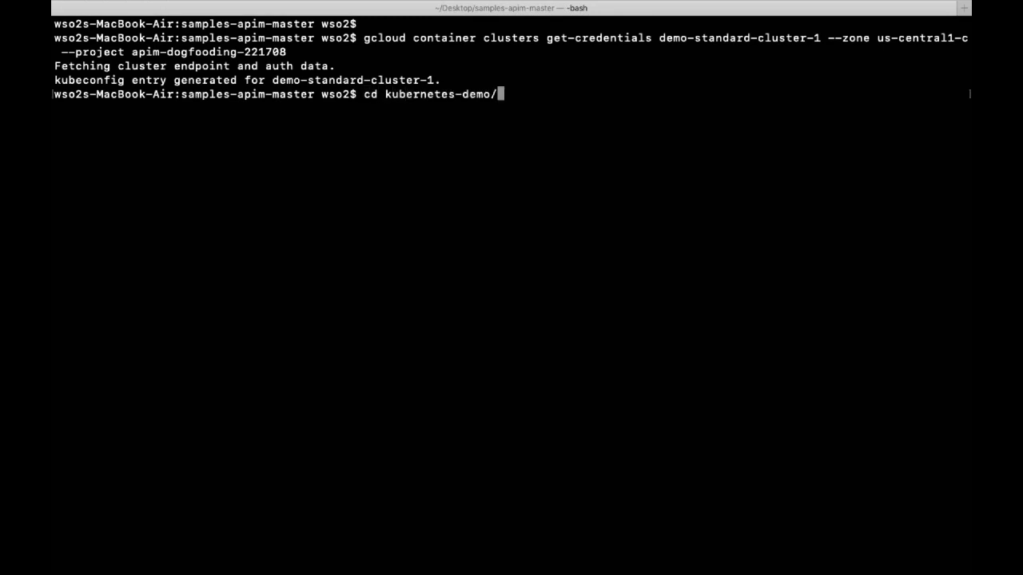
pyautogui.write('kub')
pyautogui.press('Tab')
pyautogui.write('pa')
pyautogui.press('Tab')
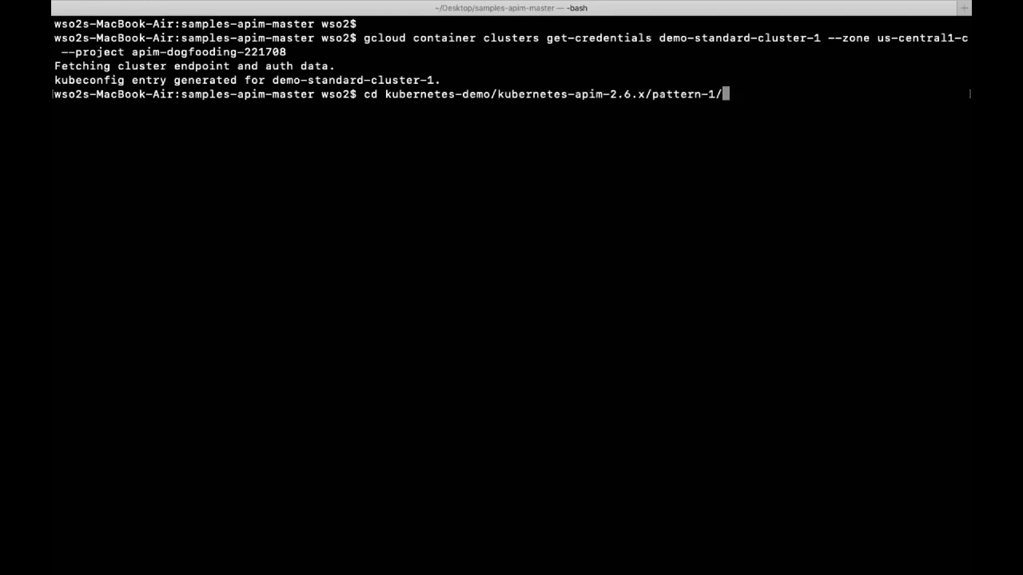
pyautogui.write('s')
pyautogui.press('Tab')
pyautogui.press('Return')
# Step: List the scripts folder and show deploy.sh's usage help with ./deploy.sh --h
pyautogui.write('ls')
pyautogui.press('Return')
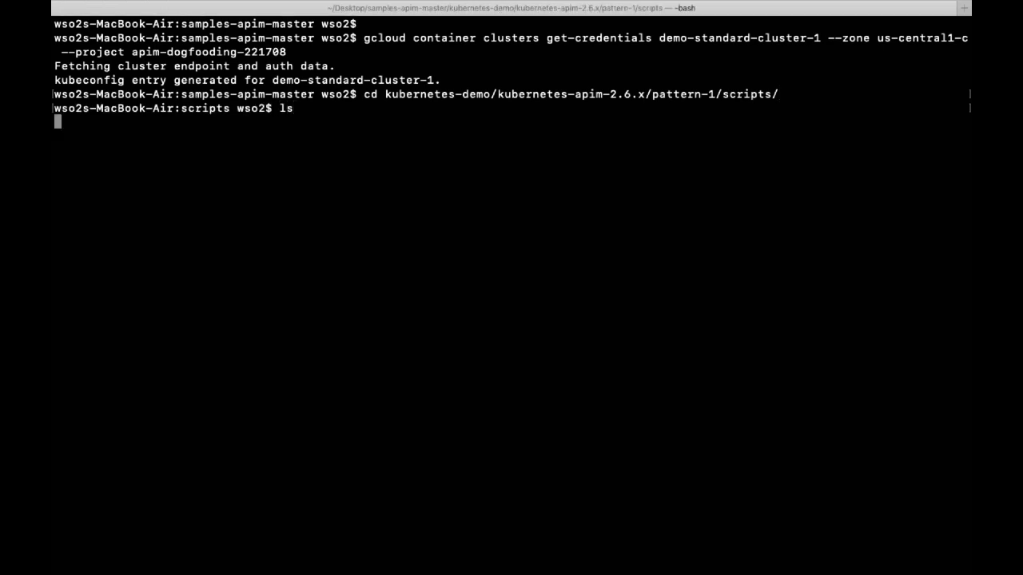
pyautogui.write('./d')
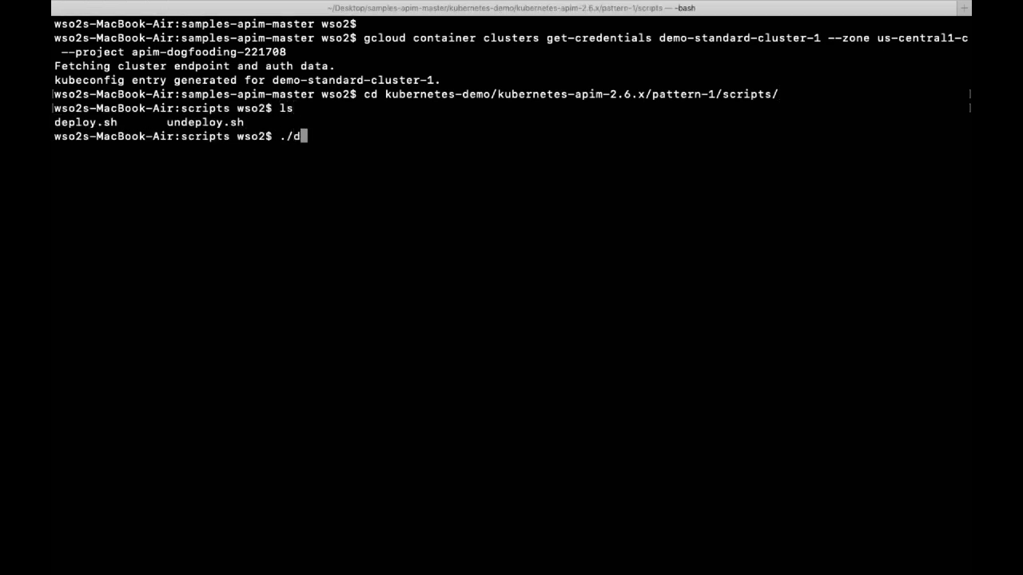
pyautogui.press('Tab')
pyautogui.write('--h')
pyautogui.press('Return')
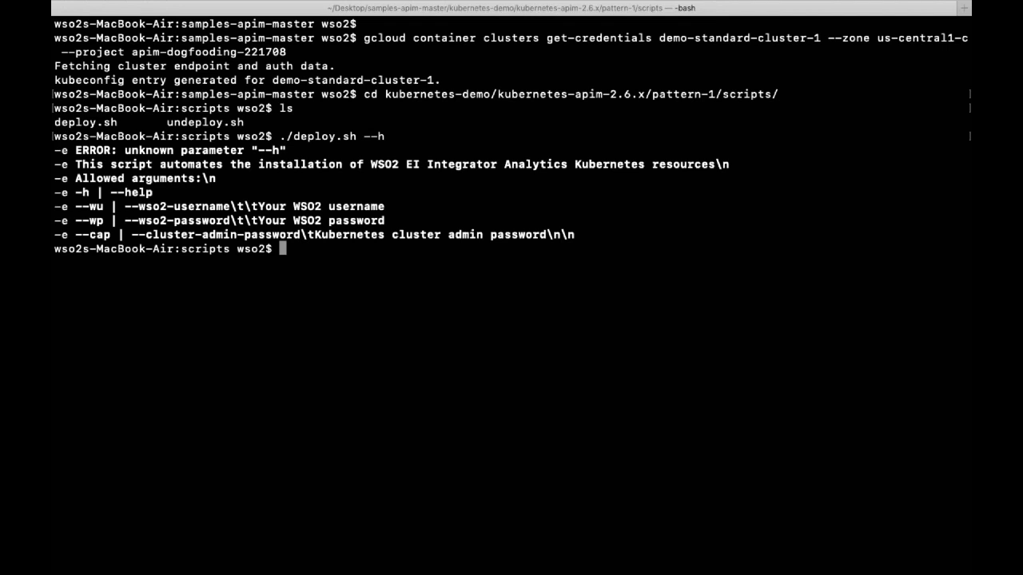
# Step: Type ./deploy.sh --wu=$username --wp=$password --cap= without running it yet
pyautogui.write('./d')
pyautogui.press('Tab')
pyautogui.write('--wu')
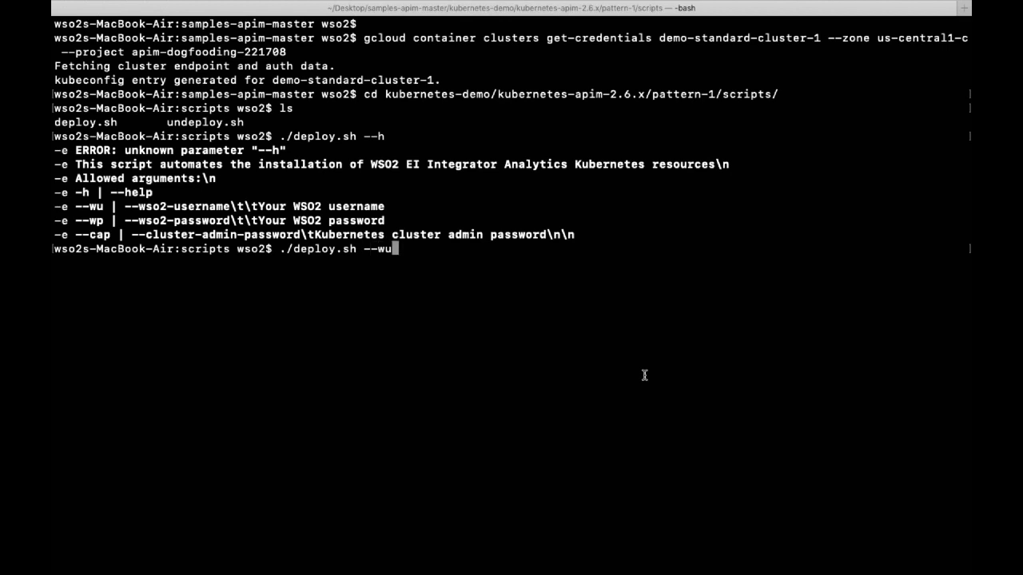
pyautogui.write('=$username ')
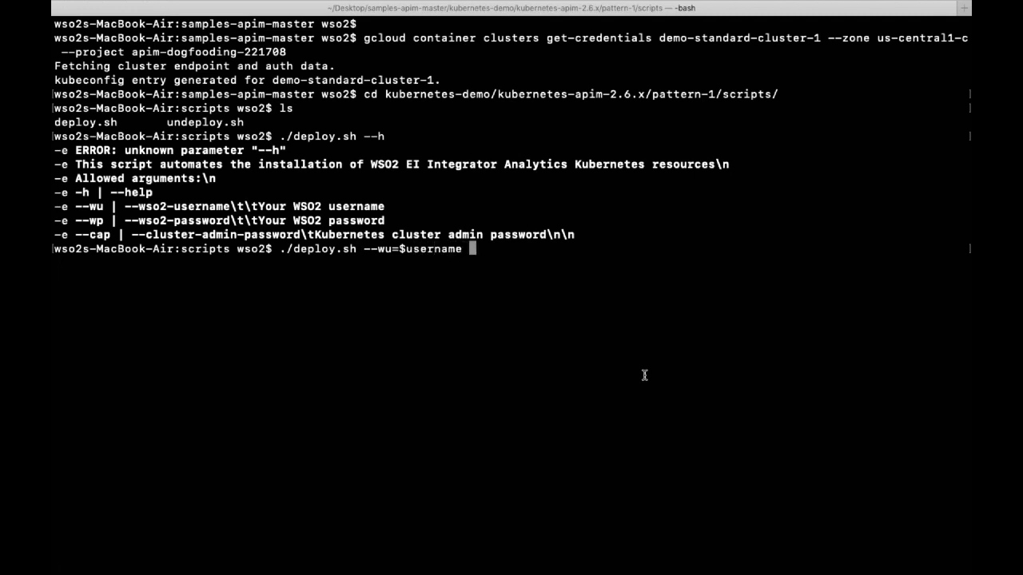
pyautogui.write('--wp=$password')
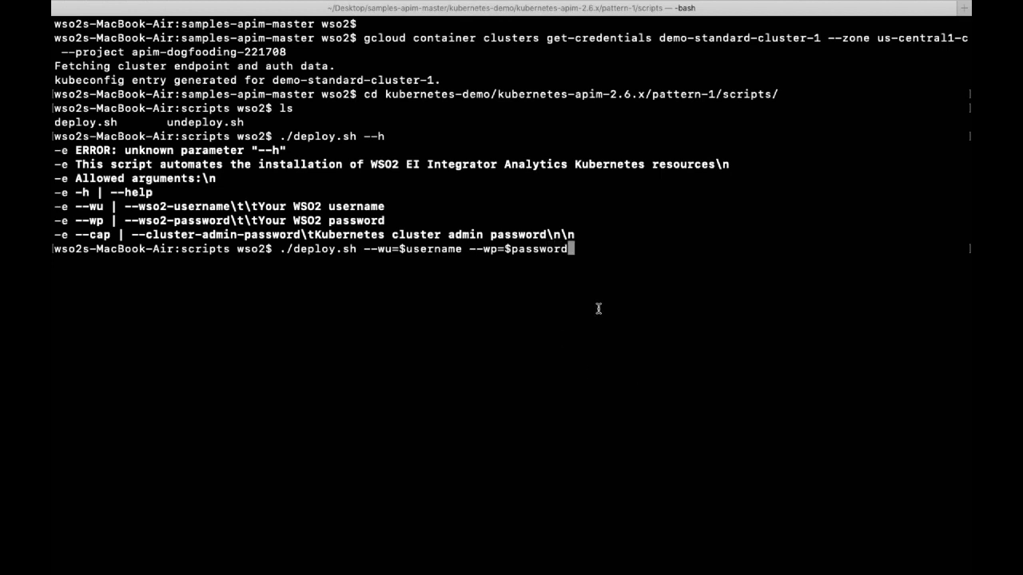
pyautogui.write(' --cap=')
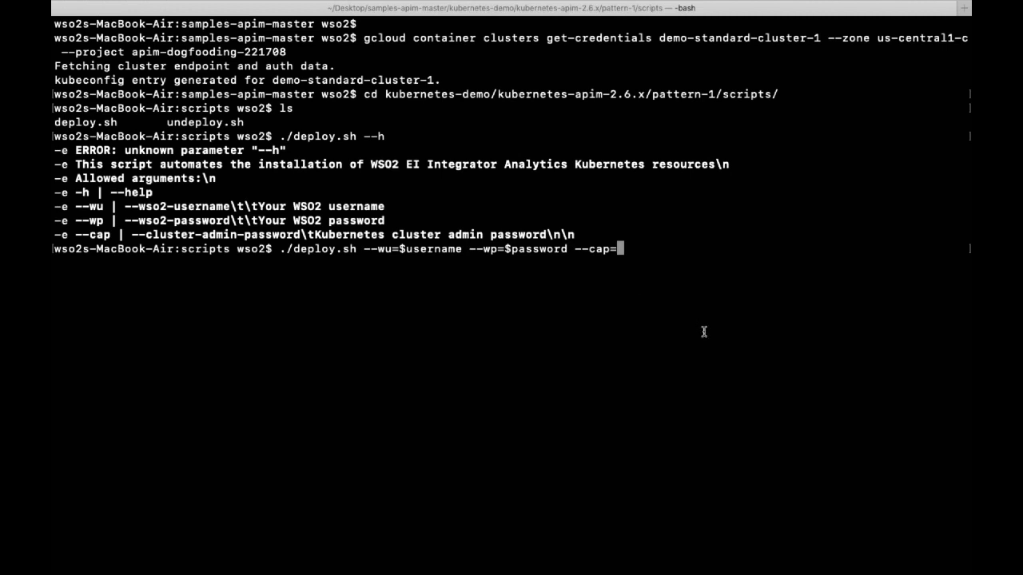
pyautogui.hotkey('ctrl', 'Right')
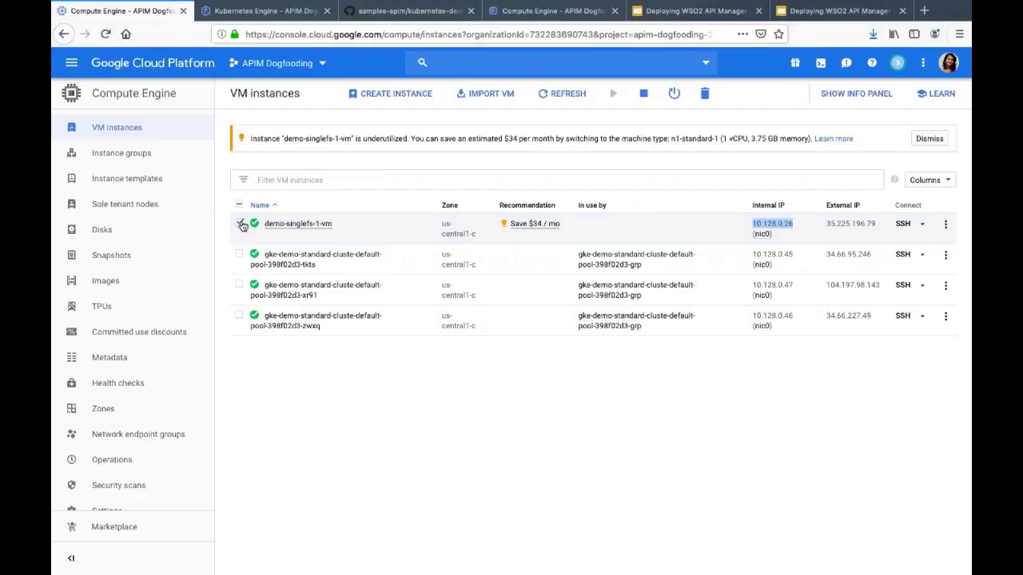
# Step: Copy the admin password from demo-standard-cluster-1's credentials under Kubernetes Engine > Clusters
pyautogui.click(71, 63)
pyautogui.moveTo(128, 478)
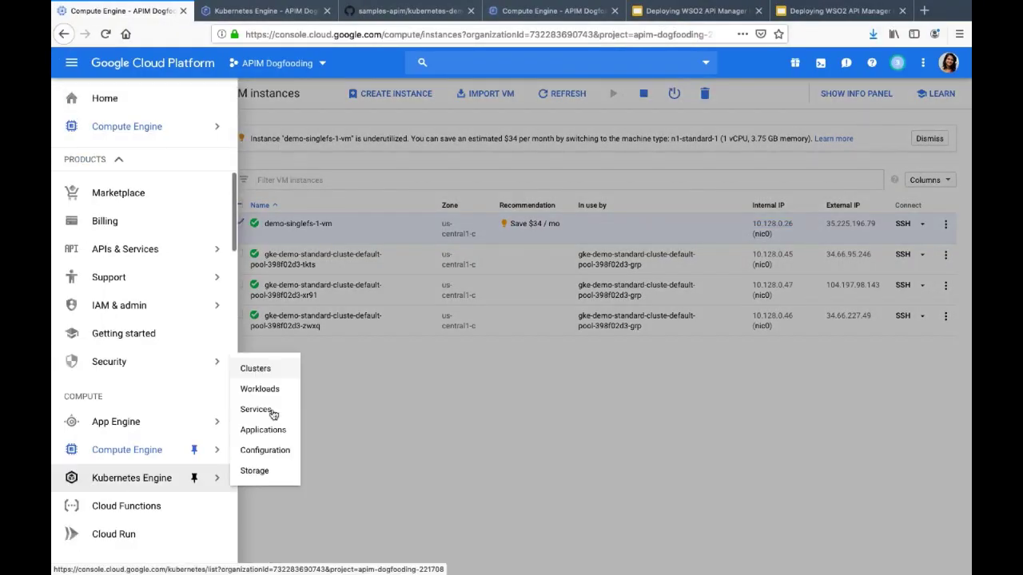
pyautogui.click(271, 373)
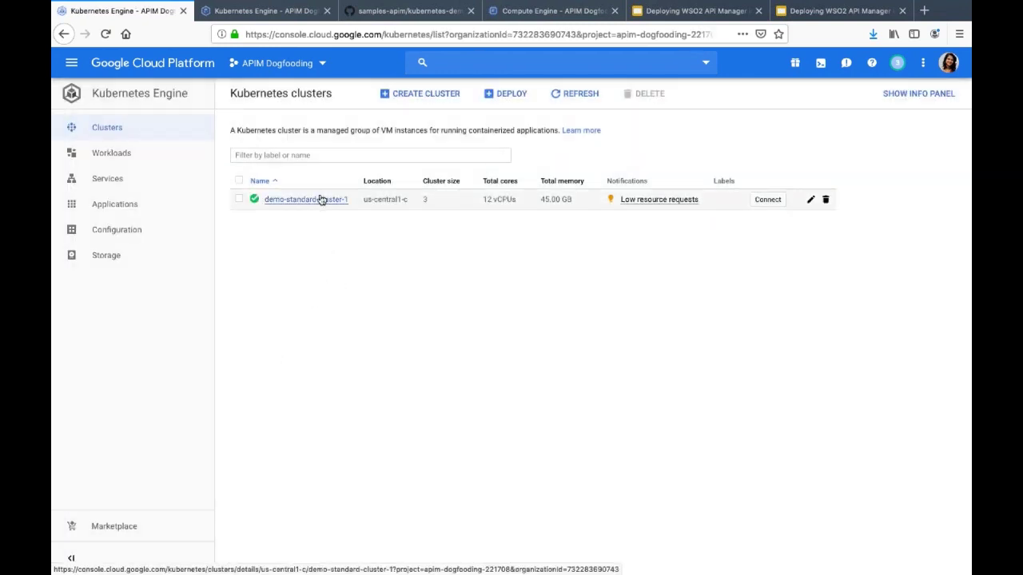
pyautogui.click(320, 199)
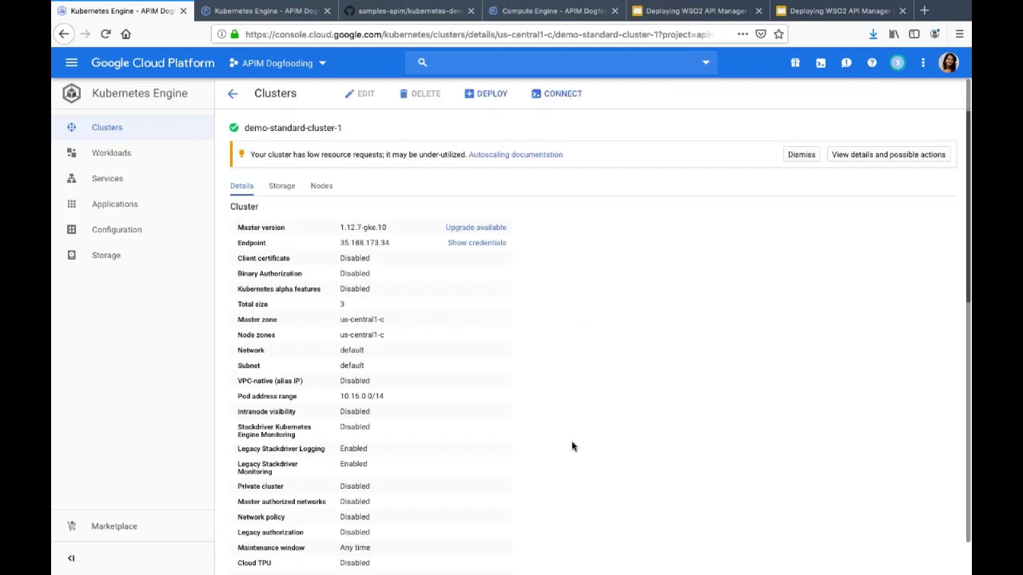
pyautogui.click(489, 243)
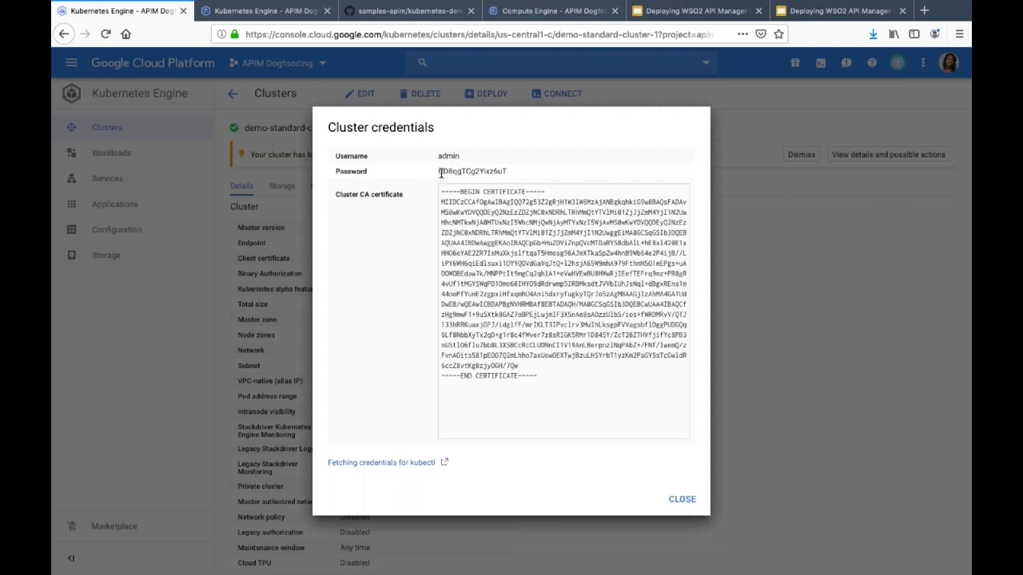
pyautogui.moveTo(439, 172); pyautogui.dragTo(508, 175)
pyautogui.press('super+c')
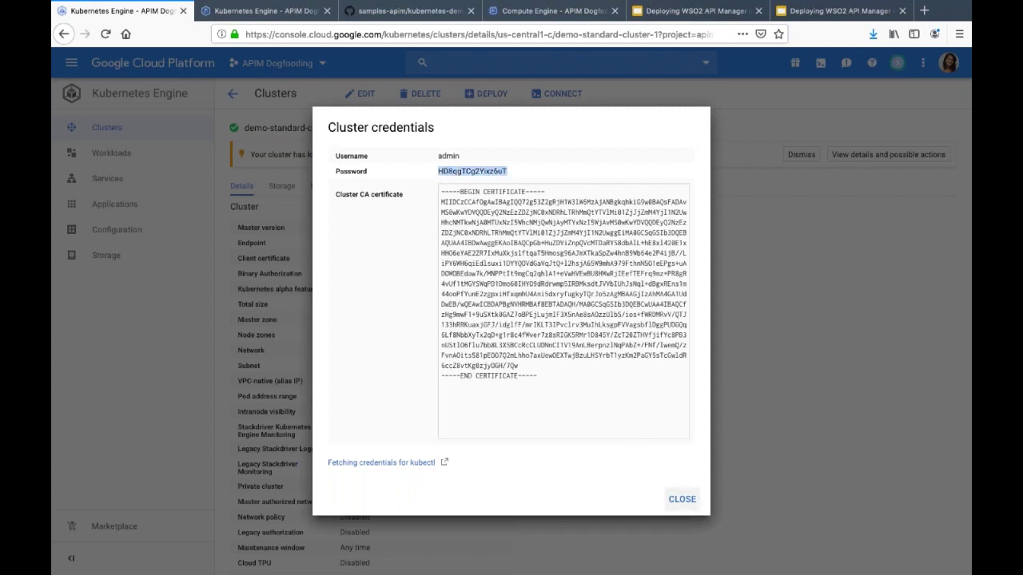
pyautogui.click(681, 498)
# Step: Paste the cluster admin password after --cap= and run deploy.sh
pyautogui.press('super+Tab')
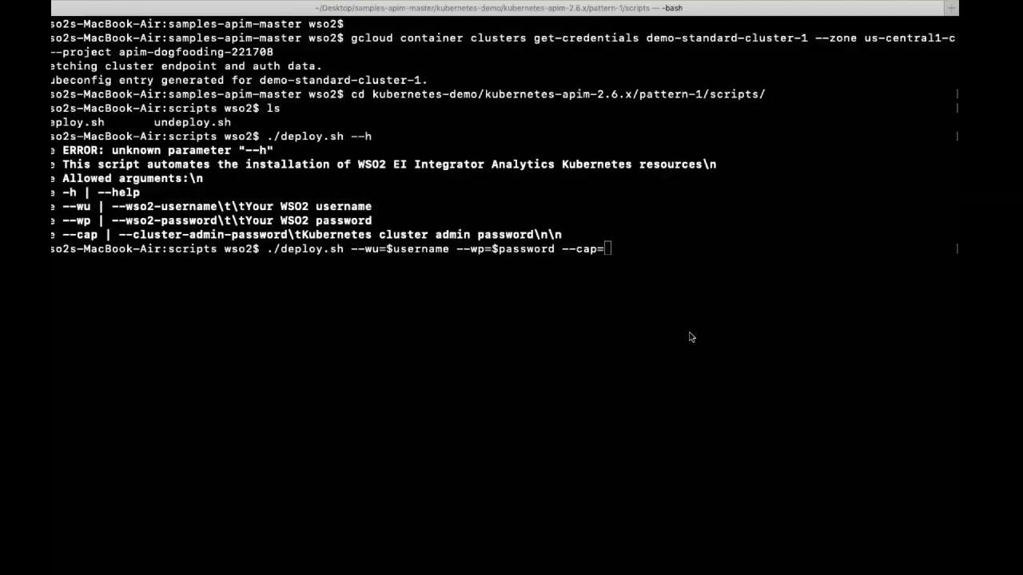
pyautogui.press('super+v')
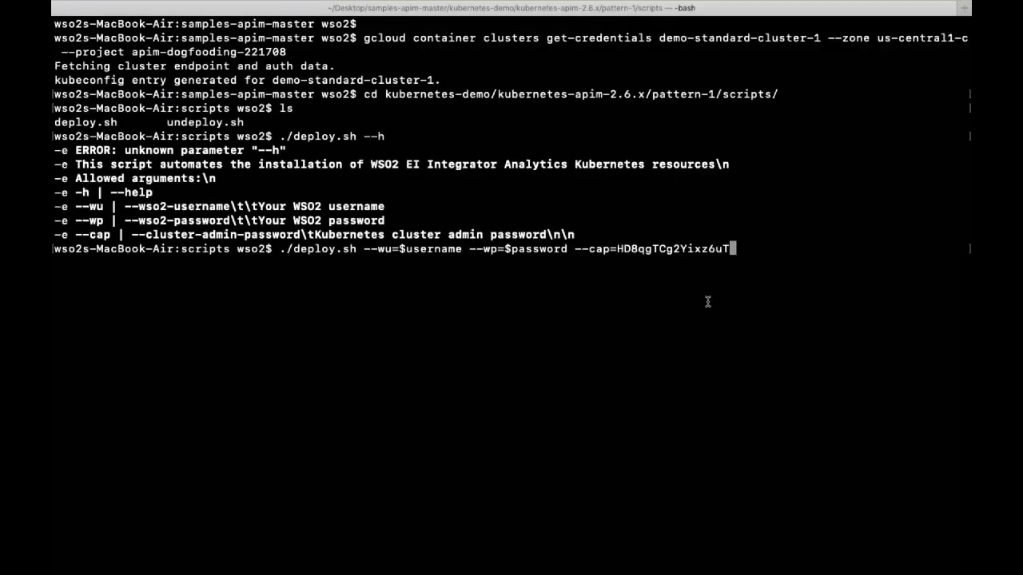
pyautogui.press('Return')
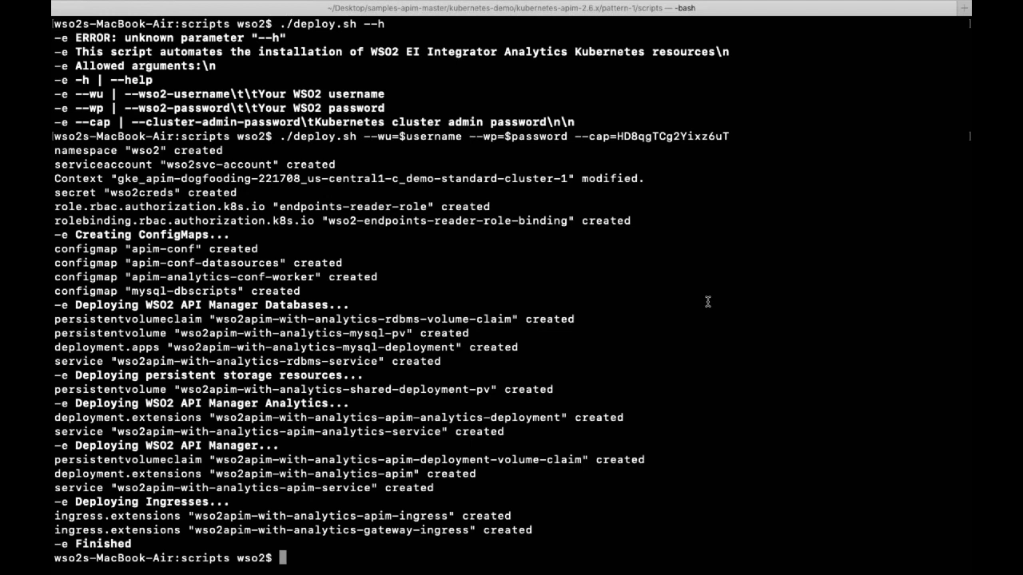
# Step: Move up to kubernetes-demo, enter the nginx folder and list its scripts
pyautogui.write('cd ../../../')
pyautogui.press('Return')
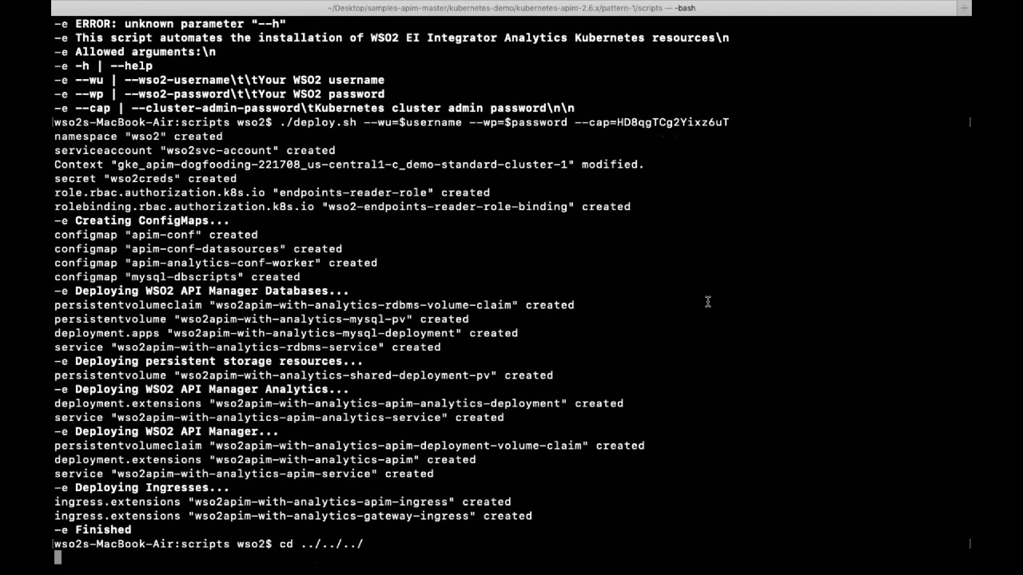
pyautogui.write('cd nginx/')
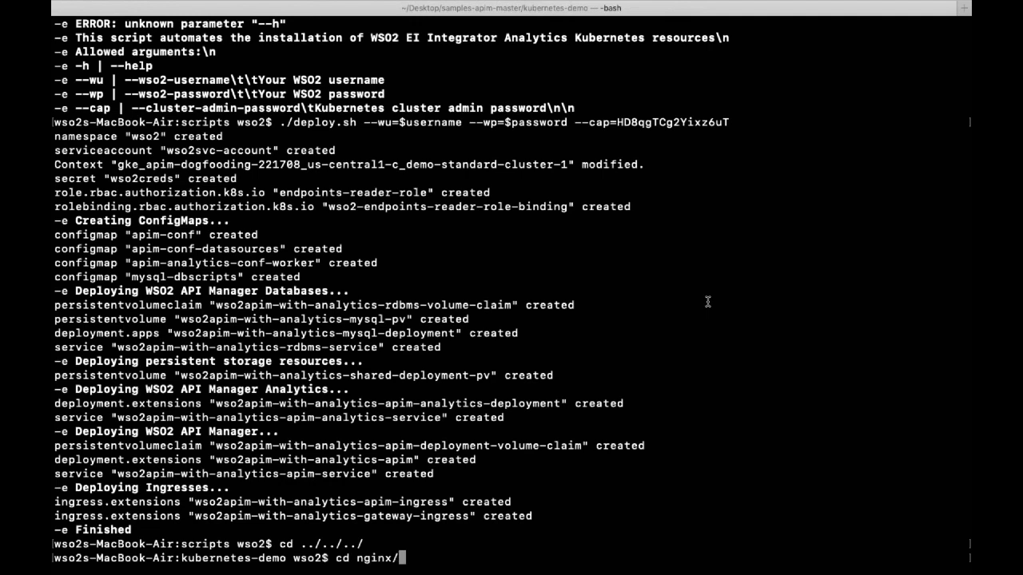
pyautogui.press('Return')
pyautogui.write('ls')
pyautogui.press('Return')
# Step: Run ./nginx-deploy.sh with --cap set to the cluster admin password from the earlier command
pyautogui.write('./n')
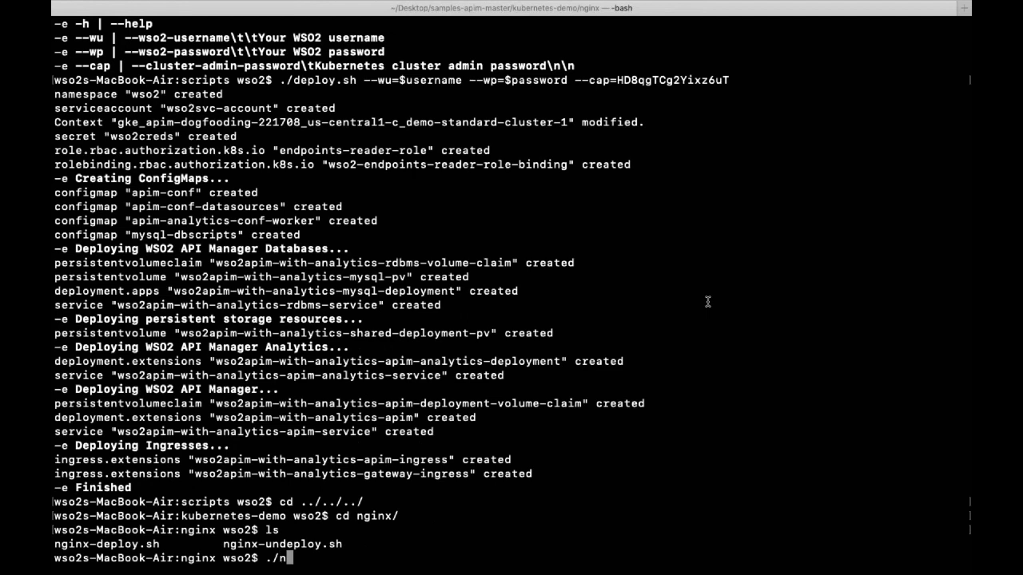
pyautogui.press('Tab')
pyautogui.write('d')
pyautogui.press('Tab')
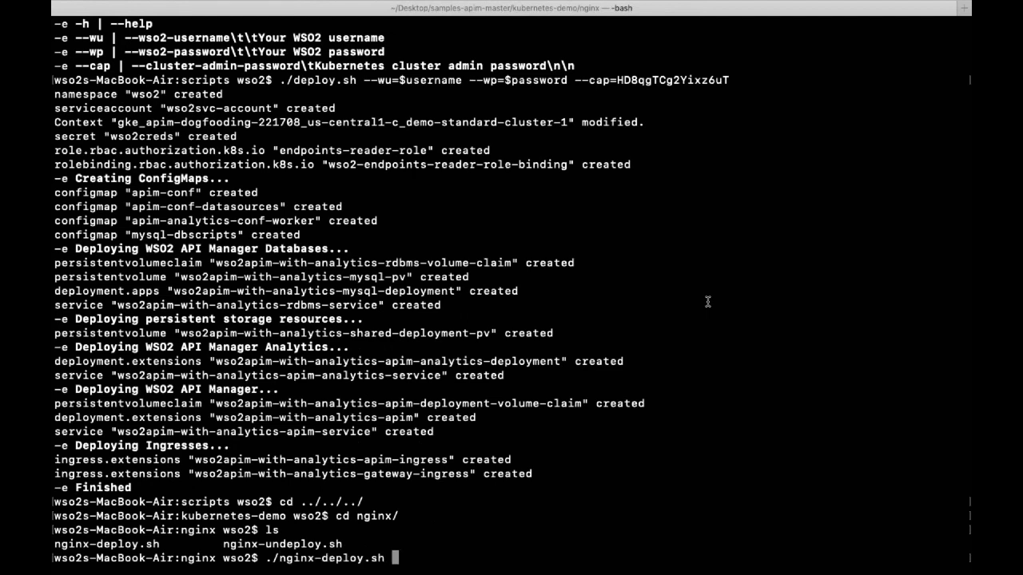
pyautogui.write('--cap=')
pyautogui.scroll(-1, 697, 396)
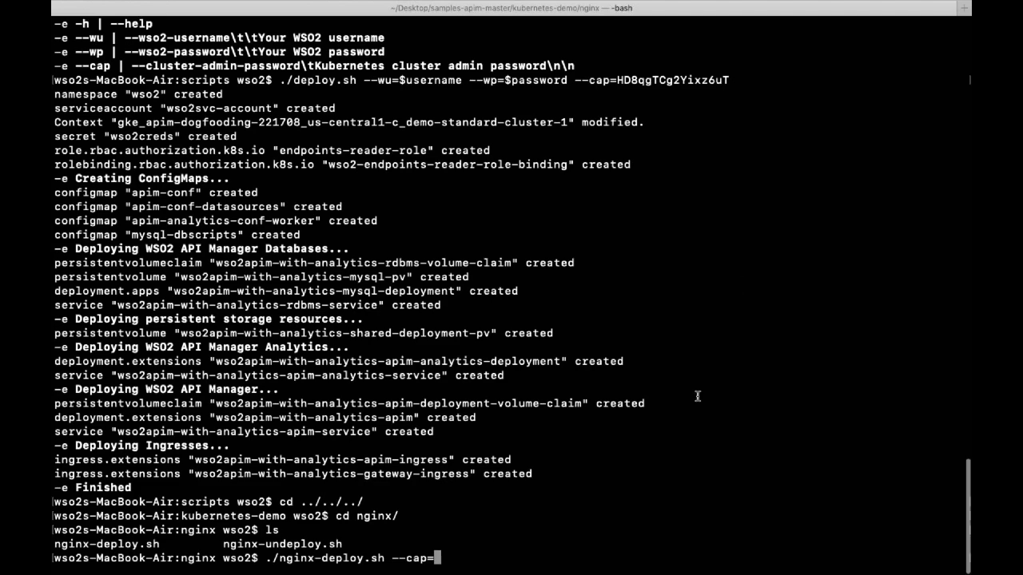
pyautogui.scroll(5, 697, 396)
pyautogui.moveTo(617, 164); pyautogui.dragTo(729, 165)
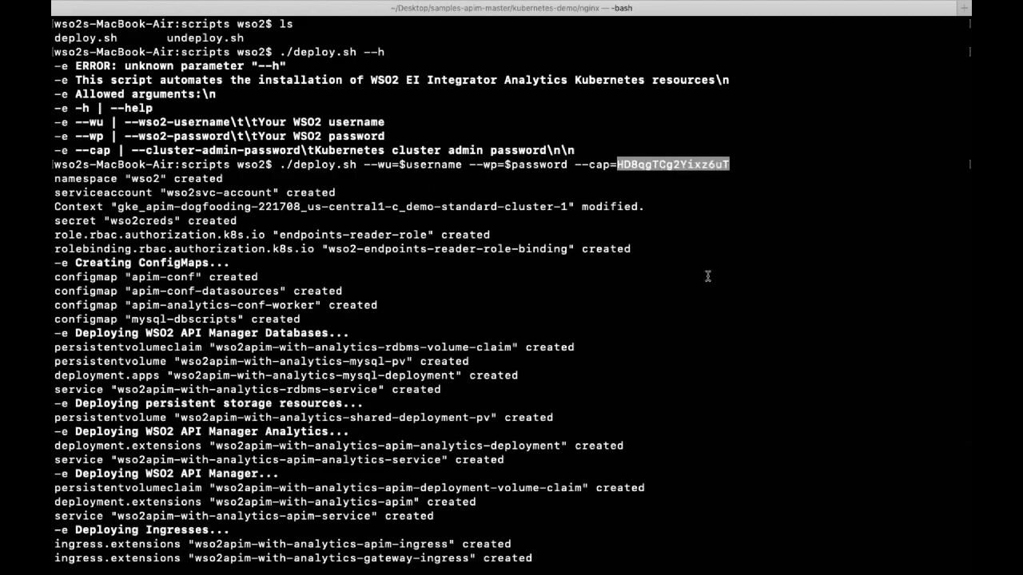
pyautogui.scroll(-2, 707, 277)
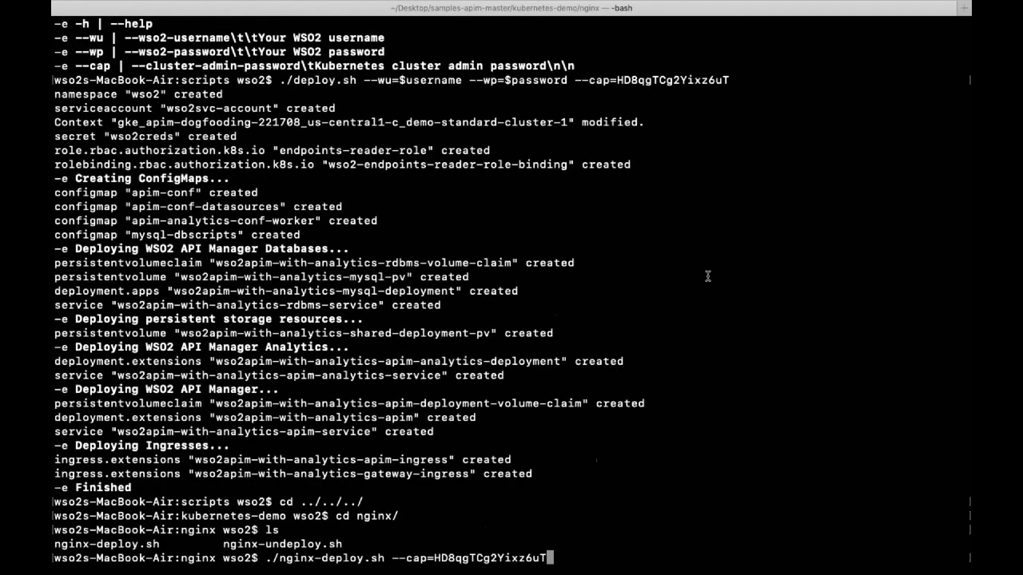
pyautogui.press('Return')
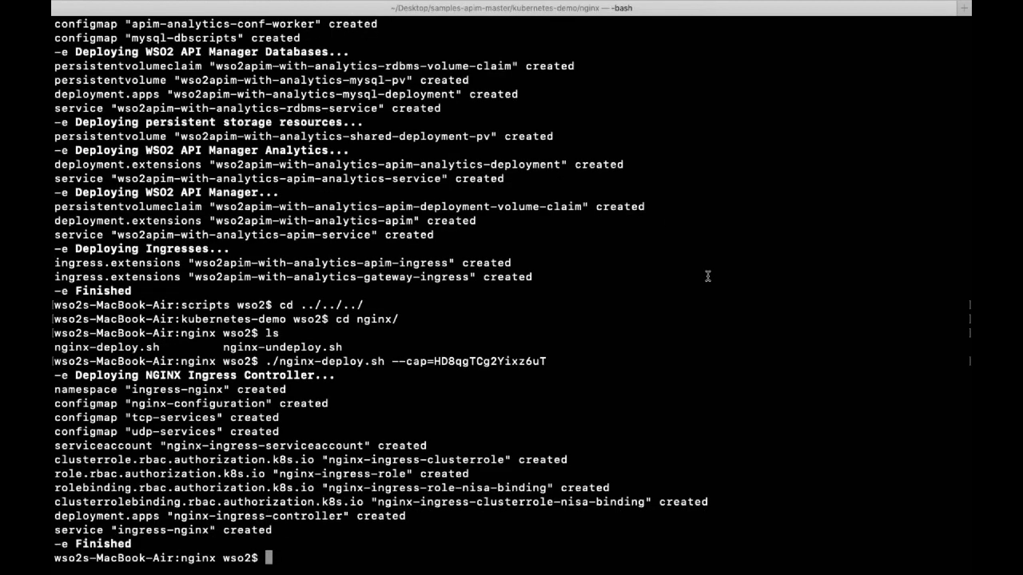
pyautogui.write('kubectl g')
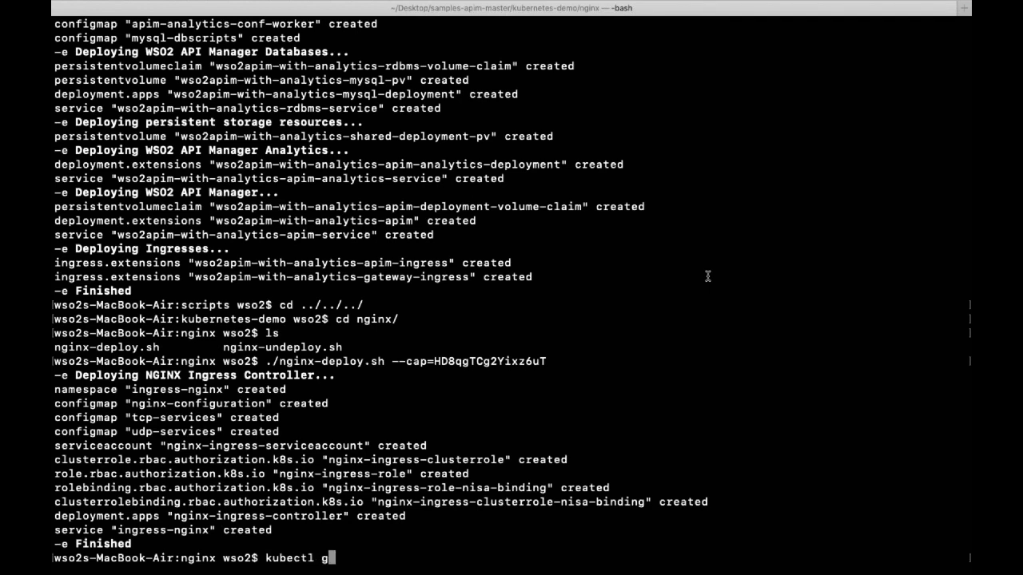
pyautogui.write('et pods -n wso2')
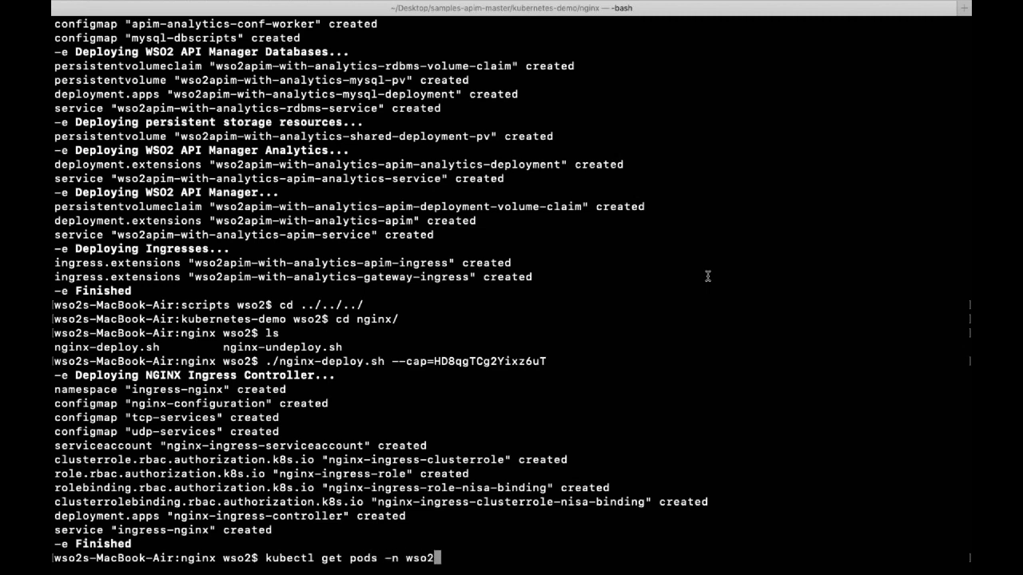
# Step: List the wso2 pods and ingresses with kubectl to check their addresses
pyautogui.press('Return')
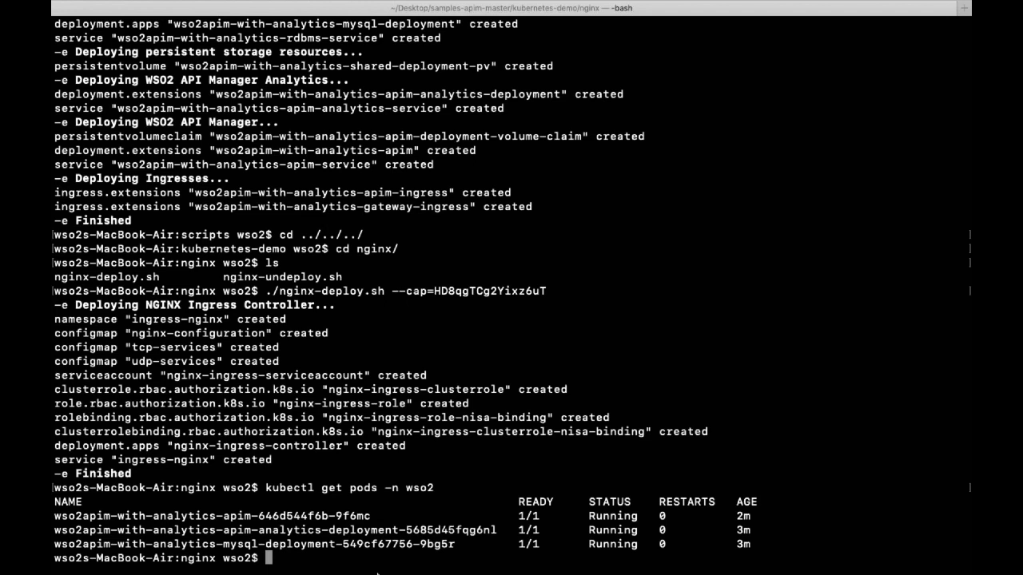
pyautogui.write('kubectl get o')
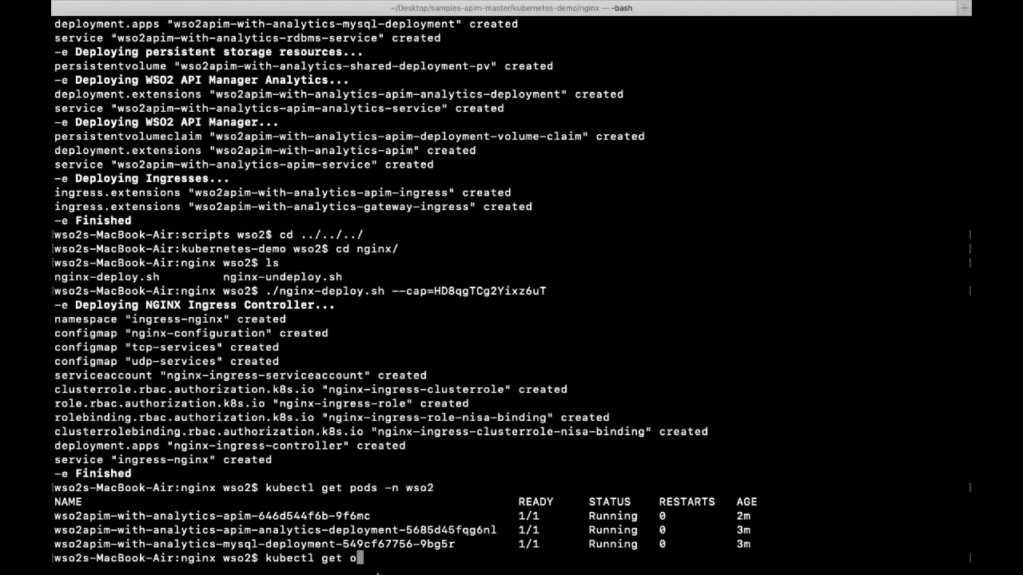
pyautogui.press('BackSpace')
pyautogui.write('ing -n wso2')
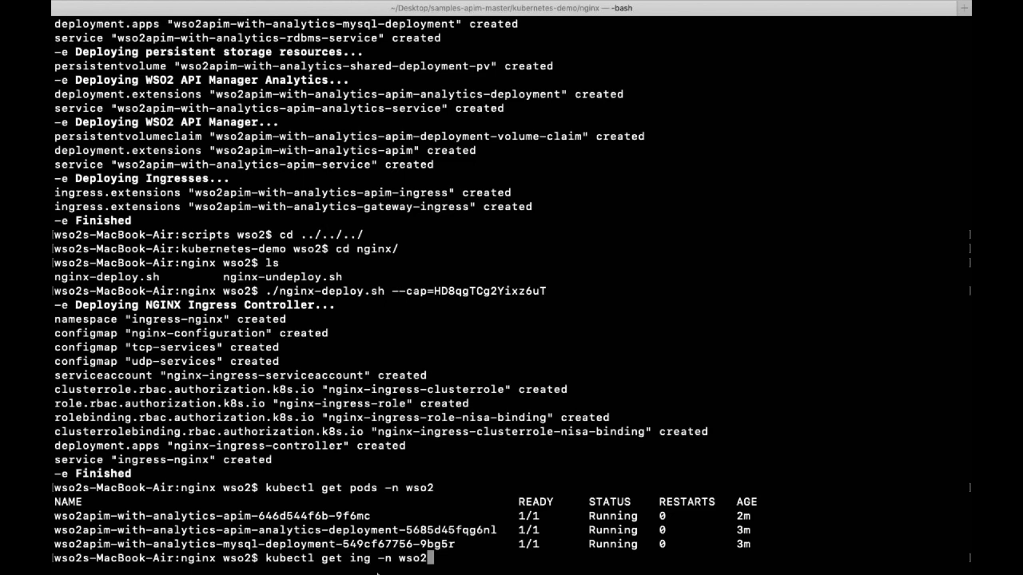
pyautogui.press('Return')
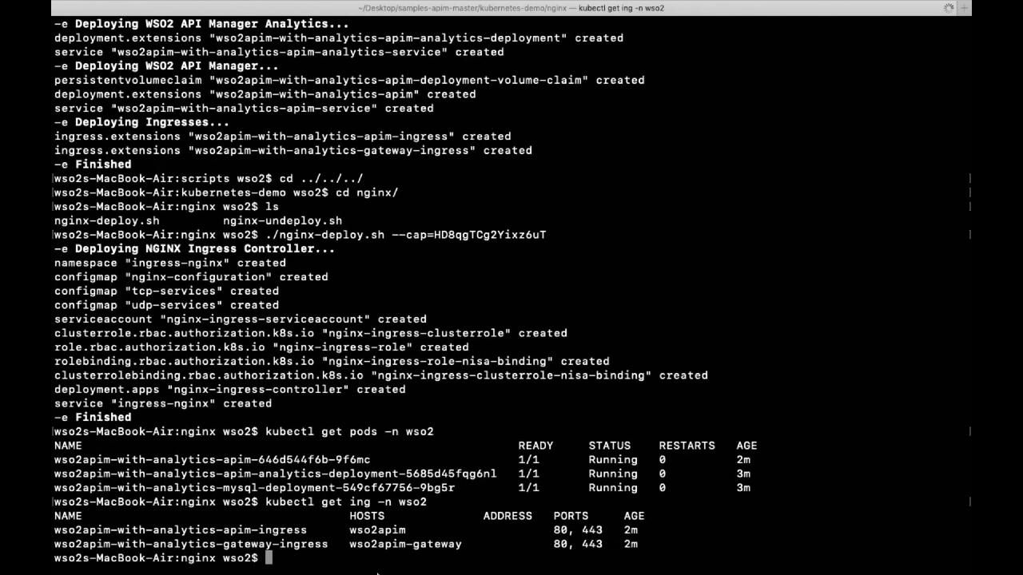
pyautogui.press('Up')
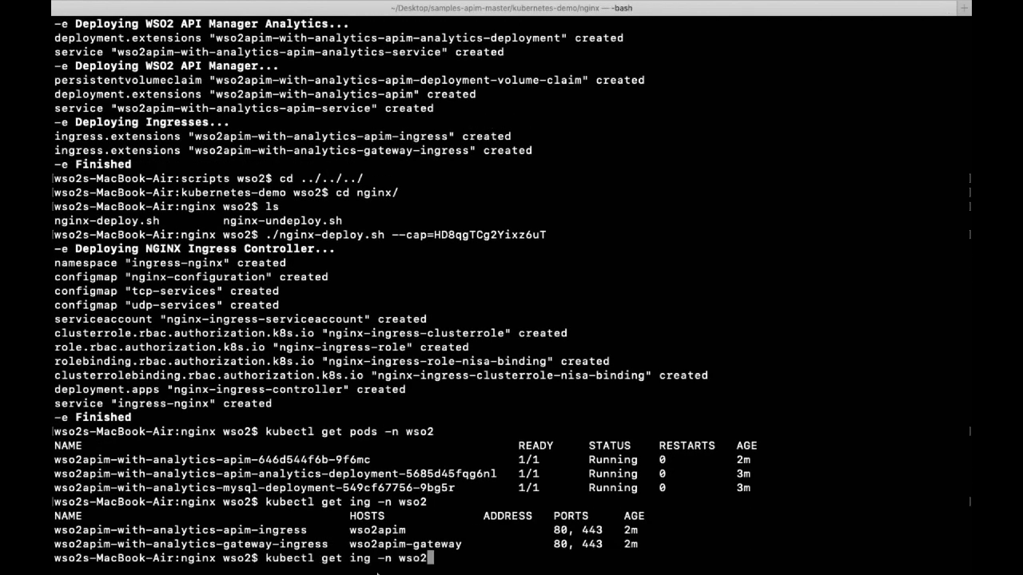
pyautogui.write('==')
pyautogui.press('BackSpace')
pyautogui.press('BackSpace')
pyautogui.press('Return')
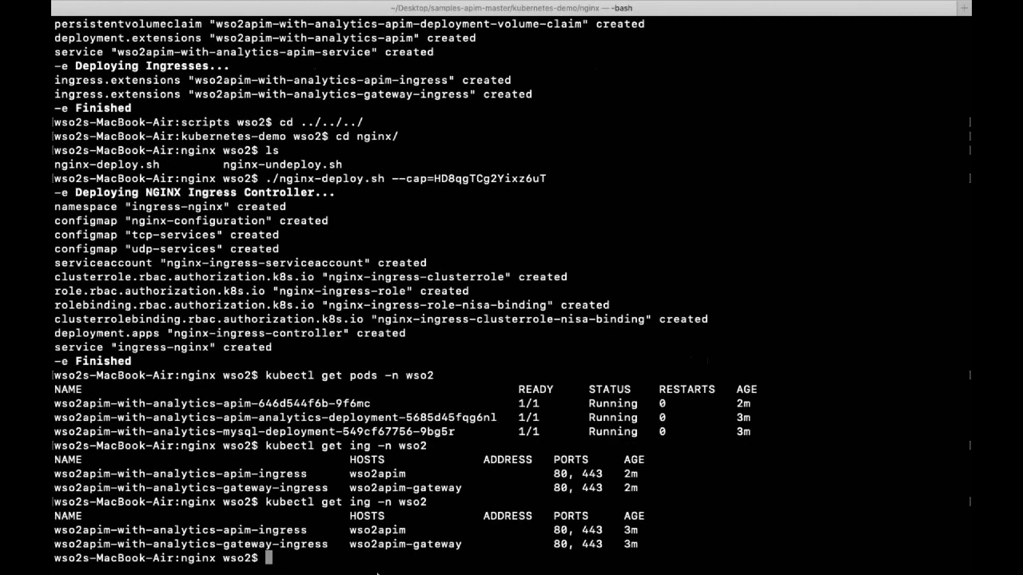
# Step: Watch the wso2 ingresses with --watch until both show address 34.66.32.2
pyautogui.press('Up')
pyautogui.write('--')
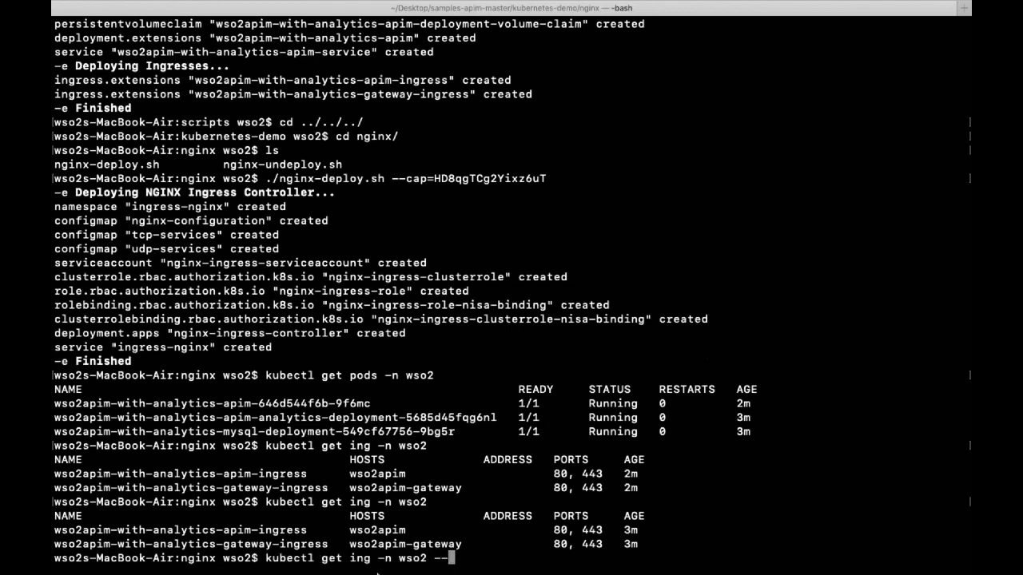
pyautogui.write('watch')
pyautogui.press('Return')
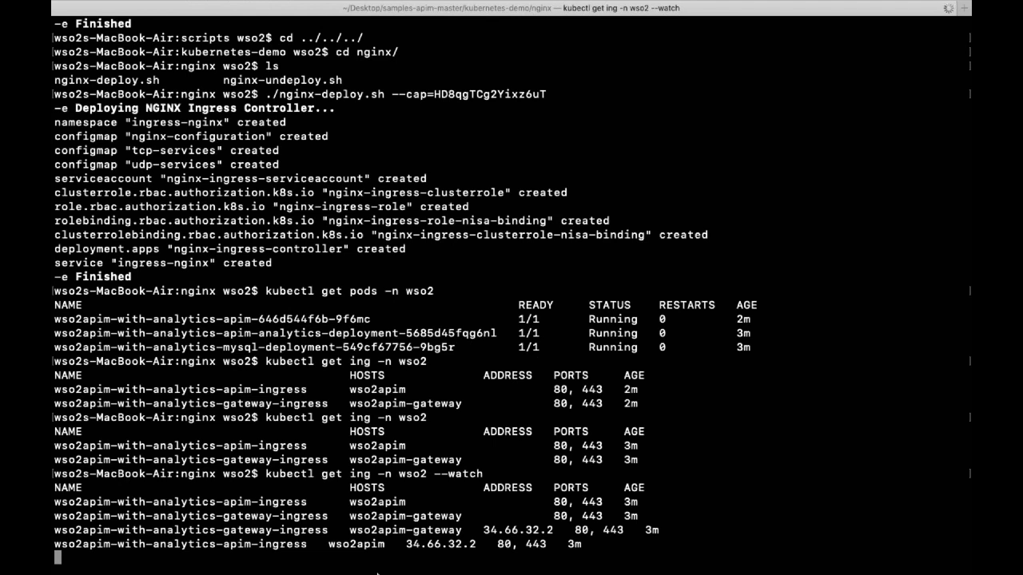
# Step: Stop the watch, relist the wso2 ingresses and copy their address 34.66.32.2
pyautogui.hotkey('ctrl', 'c')
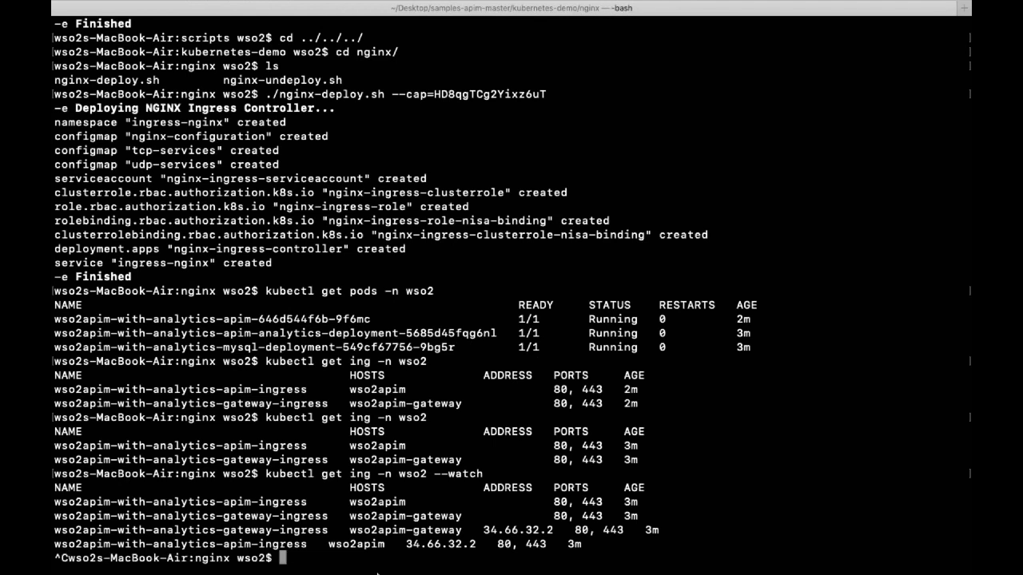
pyautogui.press('Up')
pyautogui.press('BackSpace')
pyautogui.press('BackSpace')
pyautogui.press('BackSpace')
pyautogui.press('BackSpace')
pyautogui.press('BackSpace')
pyautogui.press('BackSpace')
pyautogui.press('BackSpace')
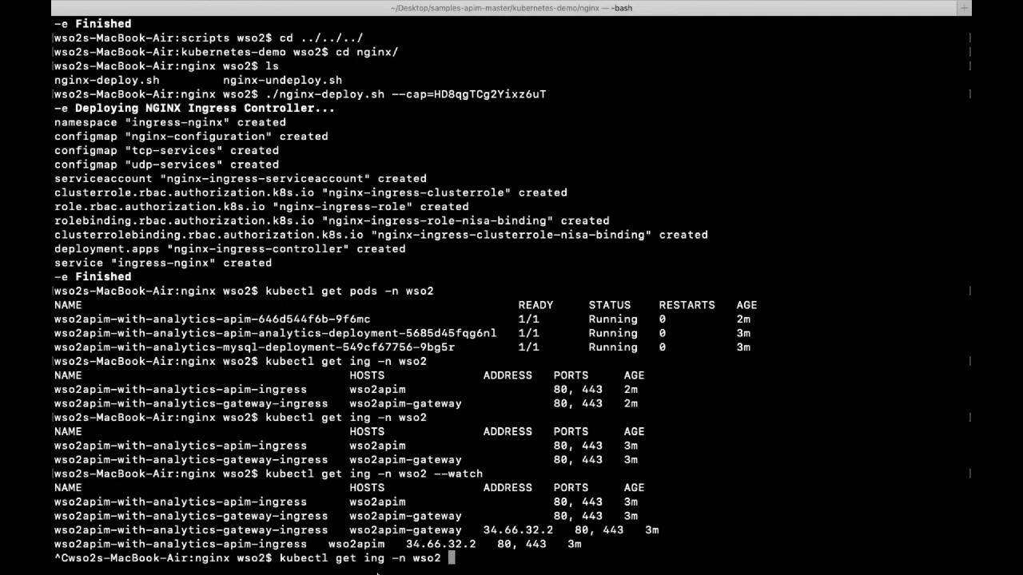
pyautogui.press('Return')
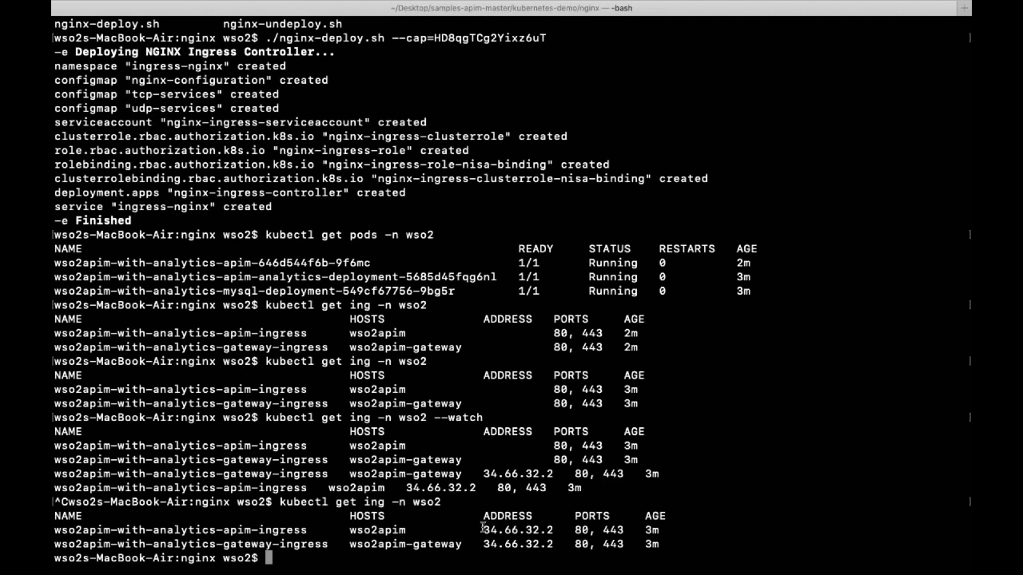
pyautogui.moveTo(484, 530); pyautogui.dragTo(557, 531)
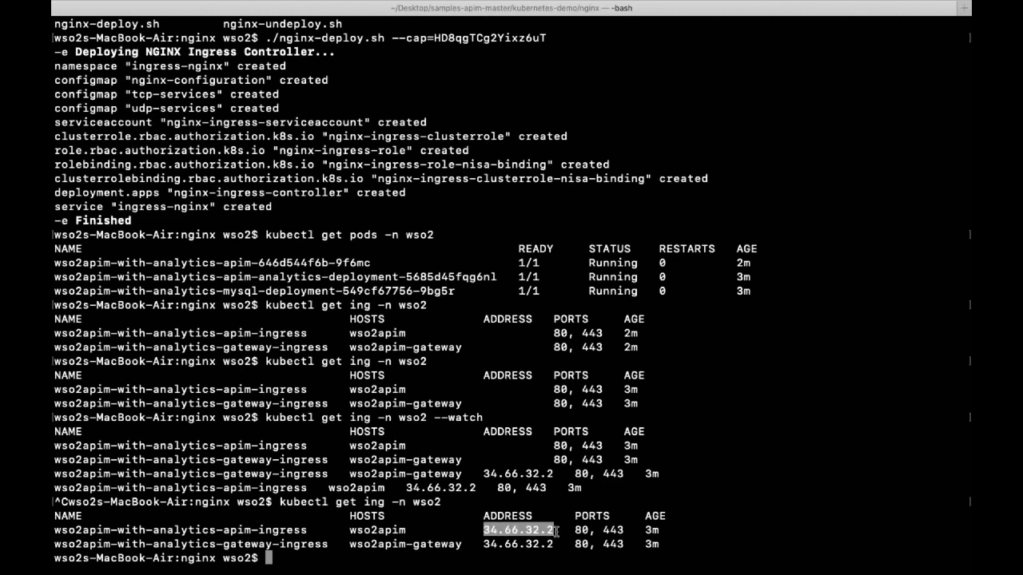
# Step: Open /etc/hosts in nano with sudo, entering the administrator password
pyautogui.write('sudo nan')
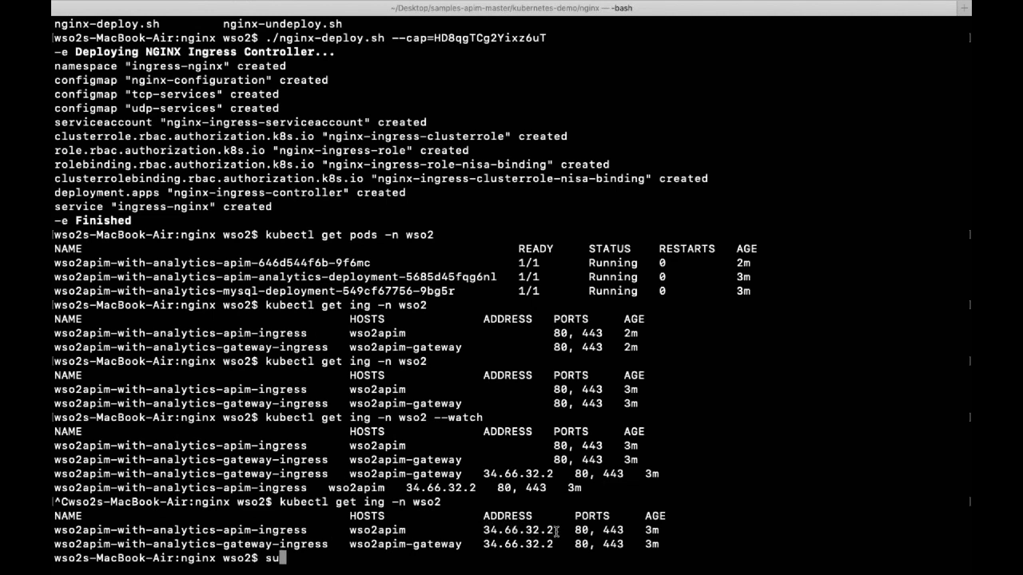
pyautogui.write('o /etc/hosts')
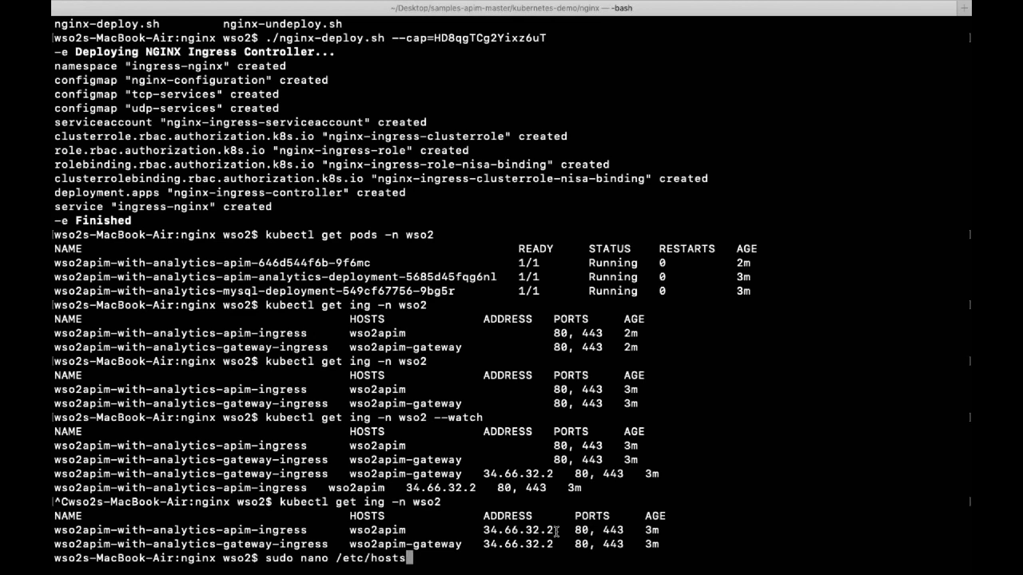
pyautogui.press('Return')
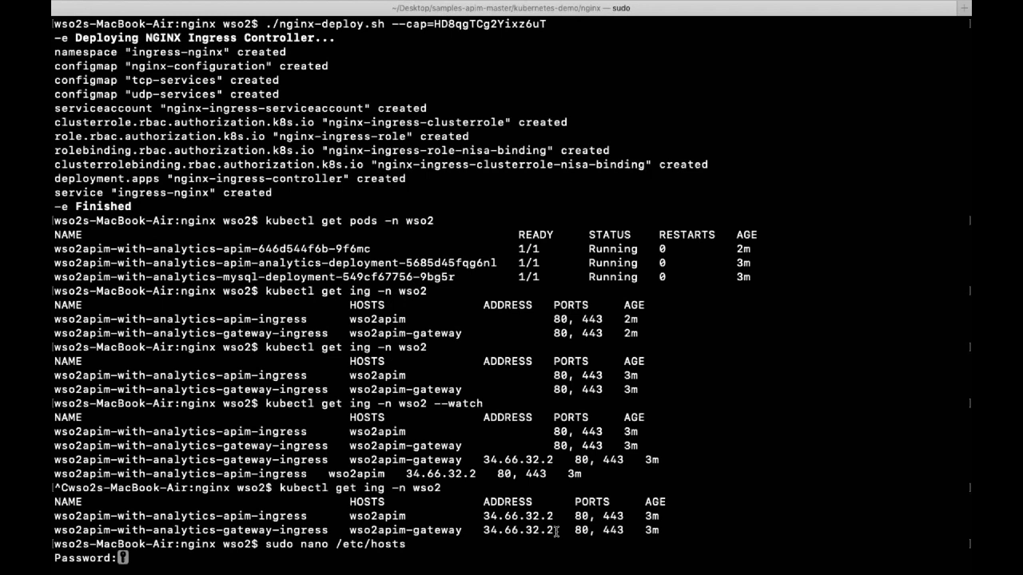
pyautogui.press('Return')
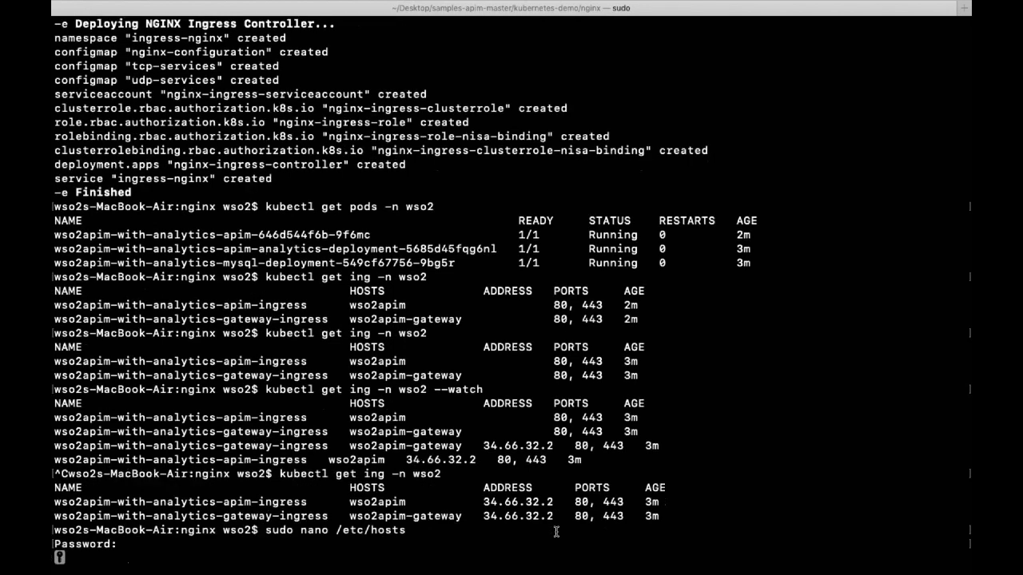
pyautogui.press('Down')
pyautogui.press('Down')
pyautogui.press('Down')
pyautogui.press('Down')
pyautogui.press('Down')
pyautogui.press('Down')
pyautogui.press('Down')
pyautogui.press('Down')
pyautogui.press('Down')
pyautogui.press('Down')
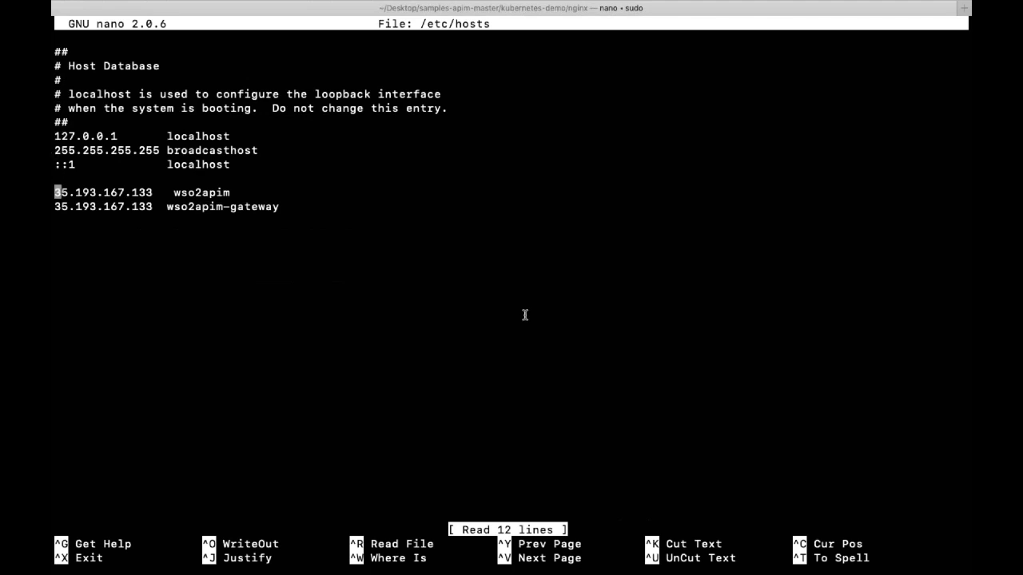
# Step: Replace 35.193.167.133 with 34.66.32.2 on the wso2apim and wso2apim-gateway lines
pyautogui.press('Right')
pyautogui.press('Right')
pyautogui.press('Right')
pyautogui.press('Right')
pyautogui.press('Right')
pyautogui.press('Right')
pyautogui.press('Right')
pyautogui.press('Right')
pyautogui.press('Right')
pyautogui.press('Right')
pyautogui.press('Right')
pyautogui.press('Right')
pyautogui.press('Right')
pyautogui.press('Right')
pyautogui.press('BackSpace')
pyautogui.press('BackSpace')
pyautogui.press('BackSpace')
pyautogui.press('BackSpace')
pyautogui.press('BackSpace')
pyautogui.press('BackSpace')
pyautogui.press('BackSpace')
pyautogui.press('BackSpace')
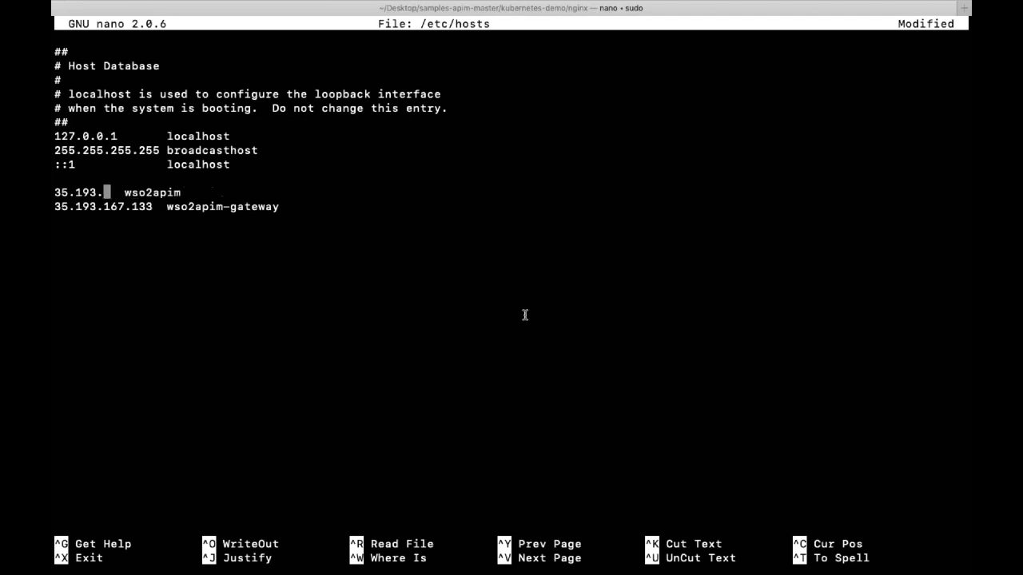
pyautogui.press('BackSpace')
pyautogui.press('BackSpace')
pyautogui.press('BackSpace')
pyautogui.press('BackSpace')
pyautogui.press('BackSpace')
pyautogui.press('BackSpace')
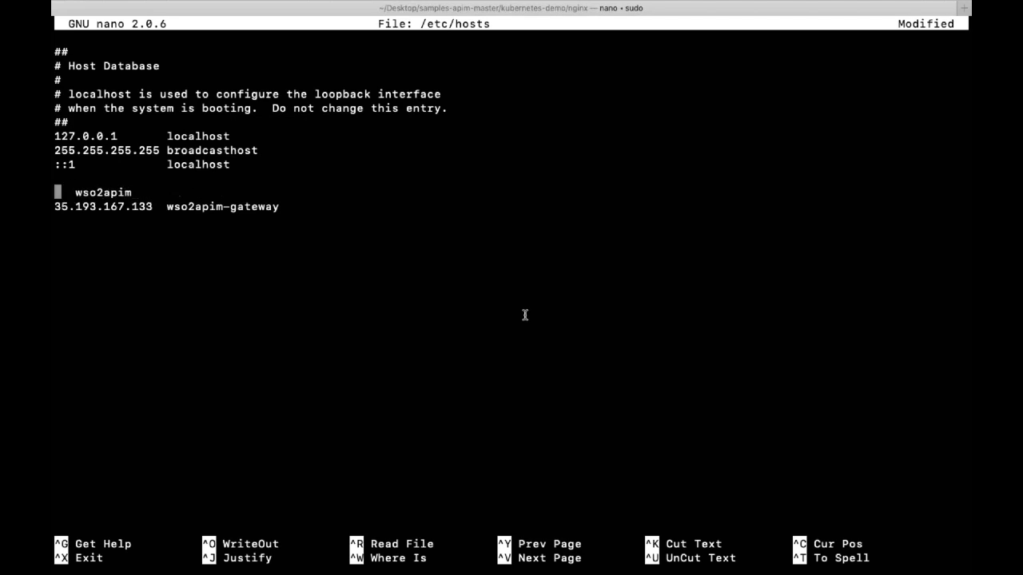
pyautogui.press('super+v')
pyautogui.press('Down')
pyautogui.press('Right')
pyautogui.press('Right')
pyautogui.press('Right')
pyautogui.press('Right')
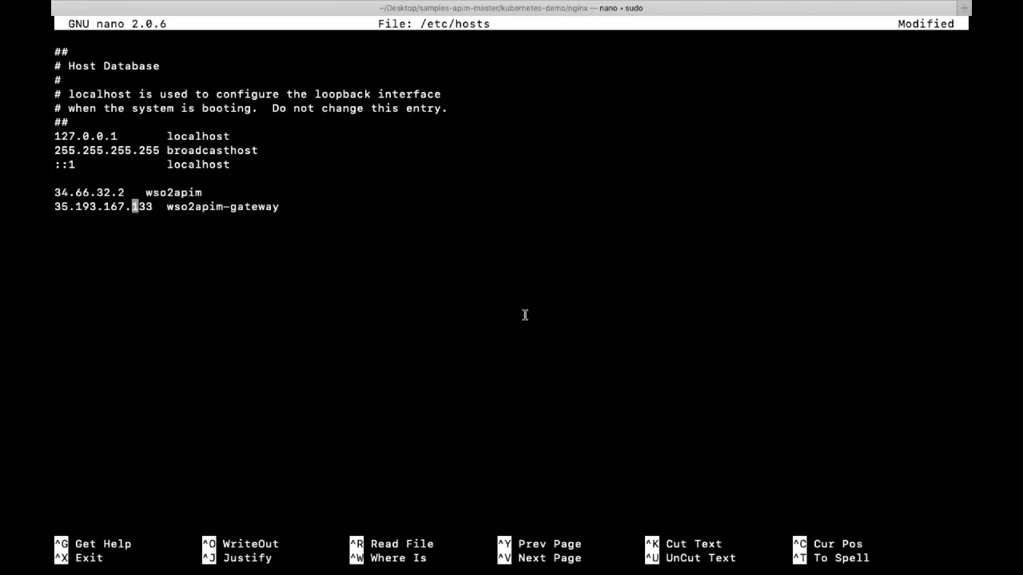
pyautogui.press('BackSpace')
pyautogui.press('BackSpace')
pyautogui.press('BackSpace')
pyautogui.press('BackSpace')
pyautogui.press('BackSpace')
pyautogui.press('BackSpace')
pyautogui.press('BackSpace')
pyautogui.press('BackSpace')
pyautogui.press('BackSpace')
pyautogui.press('BackSpace')
pyautogui.press('BackSpace')
pyautogui.press('BackSpace')
pyautogui.press('BackSpace')
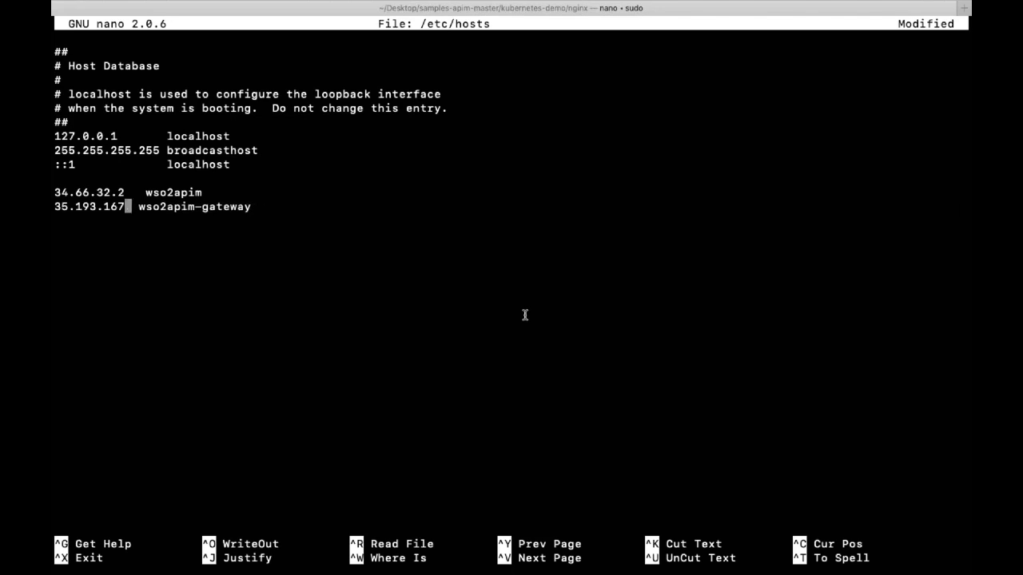
pyautogui.press('BackSpace')
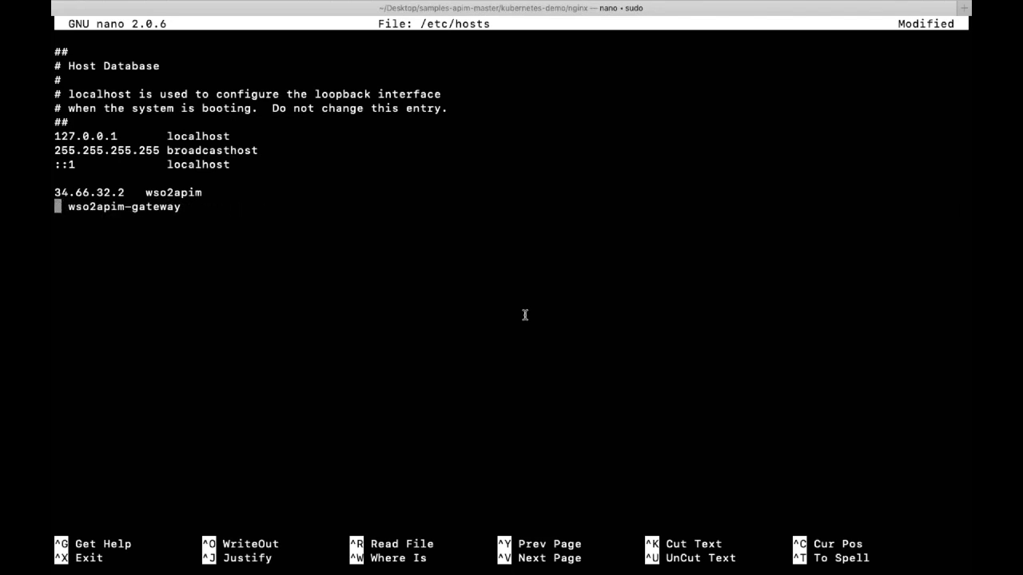
pyautogui.press('super+v')
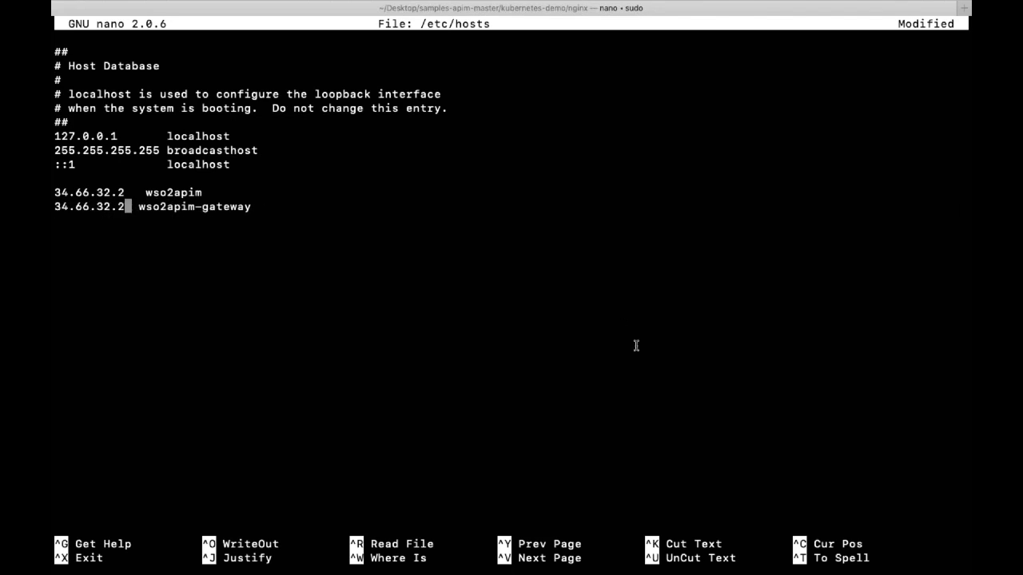
# Step: Save /etc/hosts and exit nano
pyautogui.hotkey('ctrl', 'x')
pyautogui.press('y')
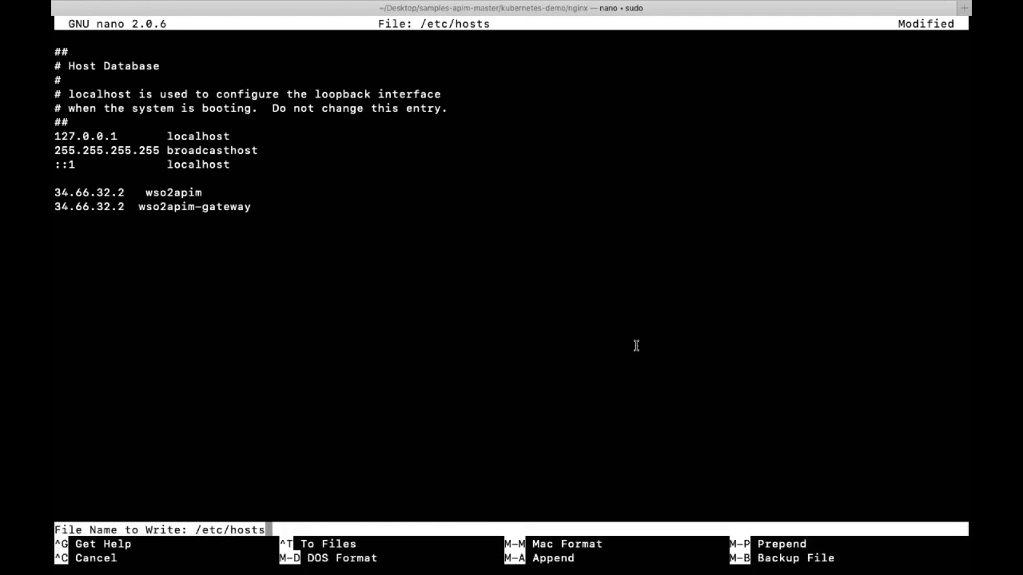
pyautogui.press('Return')
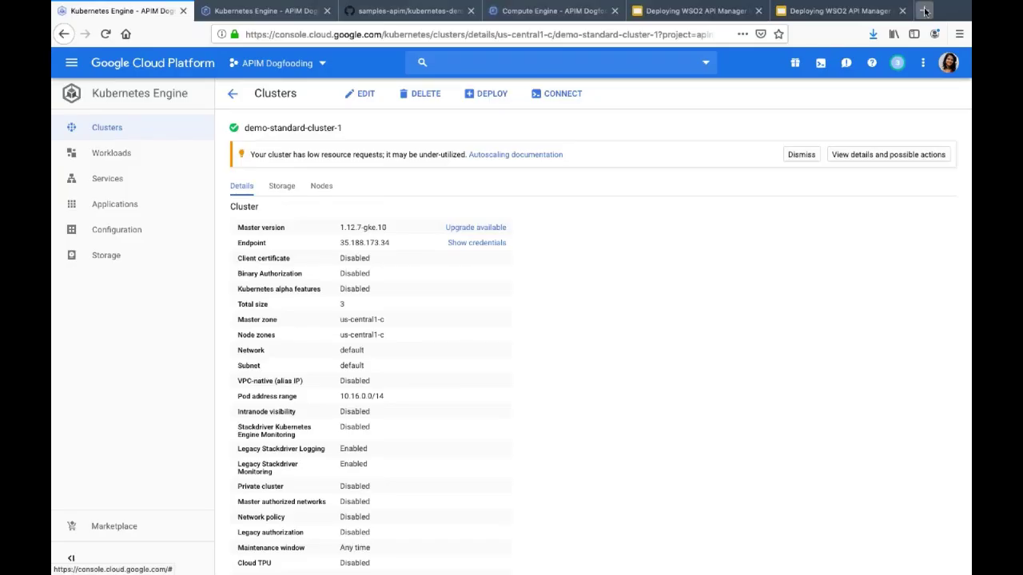
# Step: Open the WSO2 API Publisher and API Store pages in two new browser tabs
pyautogui.press('super+t')
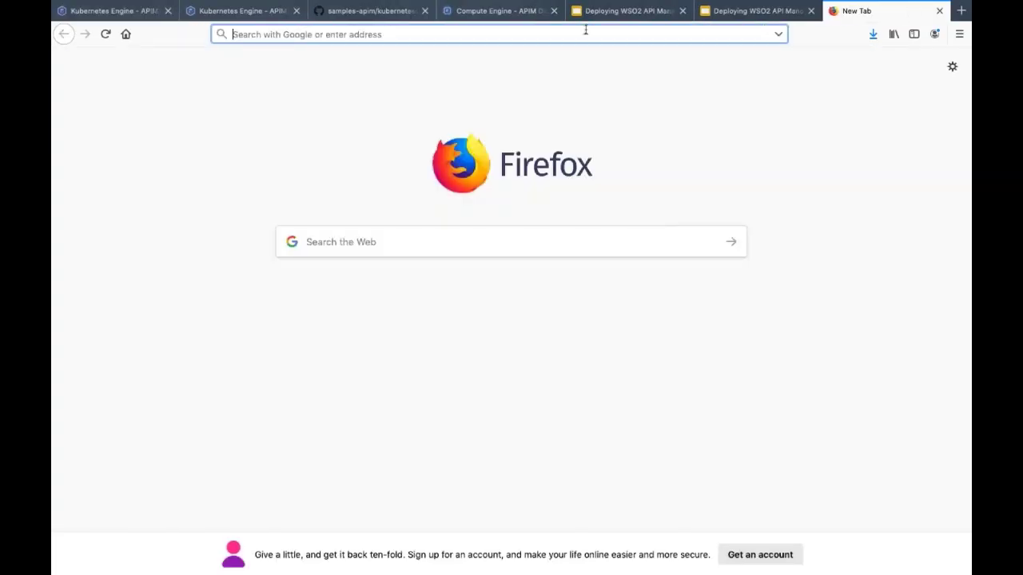
pyautogui.write('h')
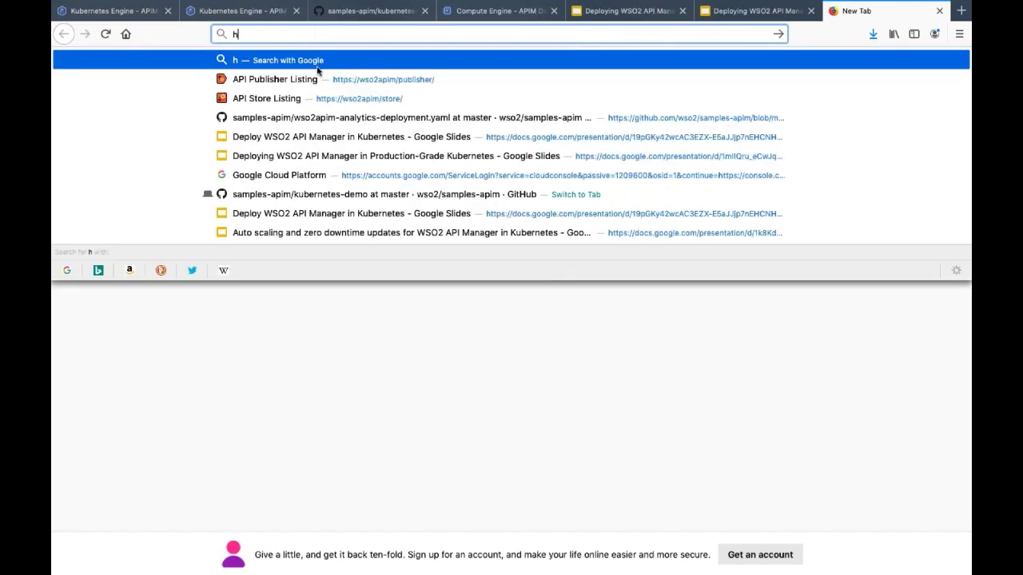
pyautogui.click(316, 79)
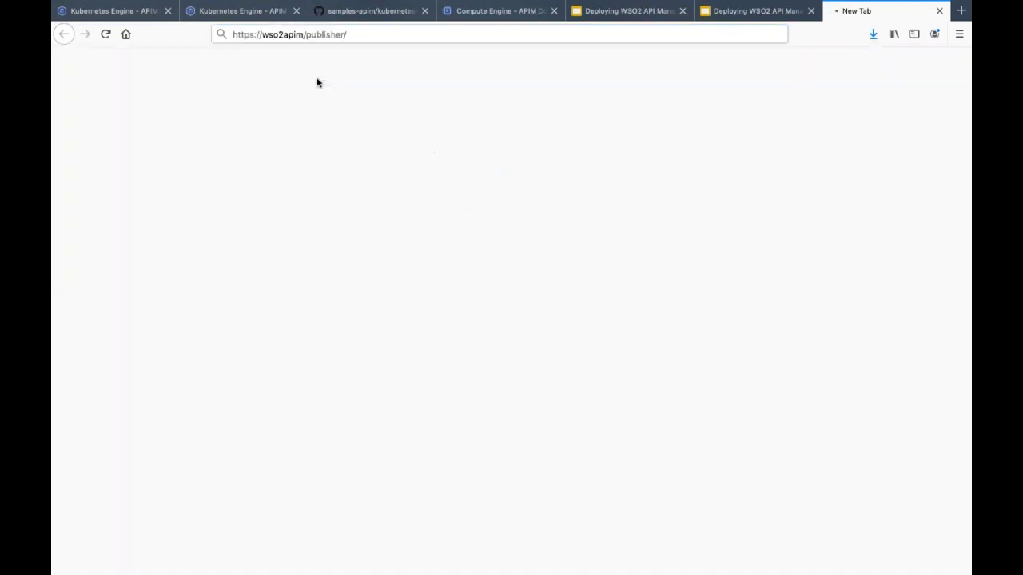
pyautogui.click(959, 13)
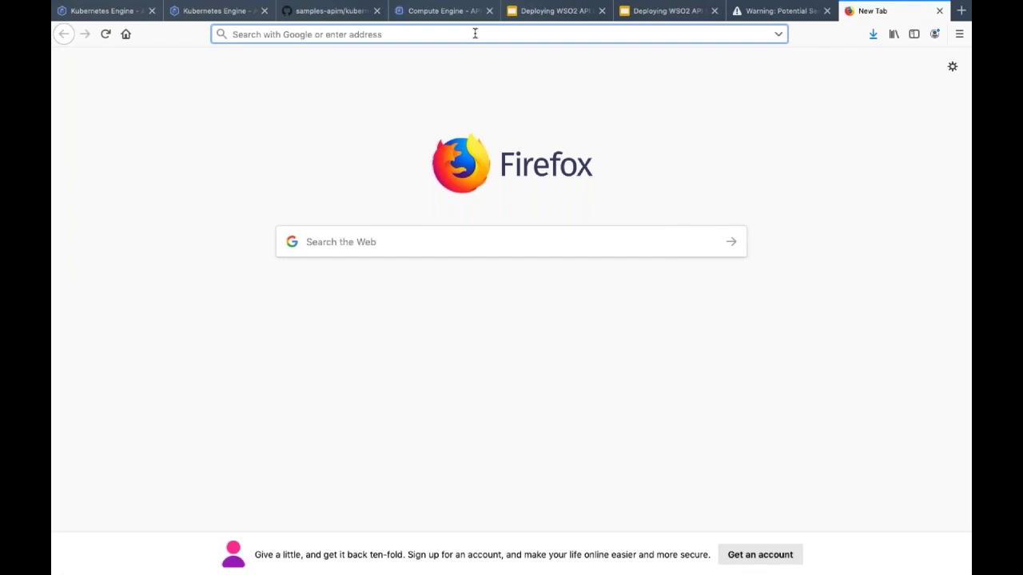
pyautogui.write('h')
pyautogui.click(390, 99)
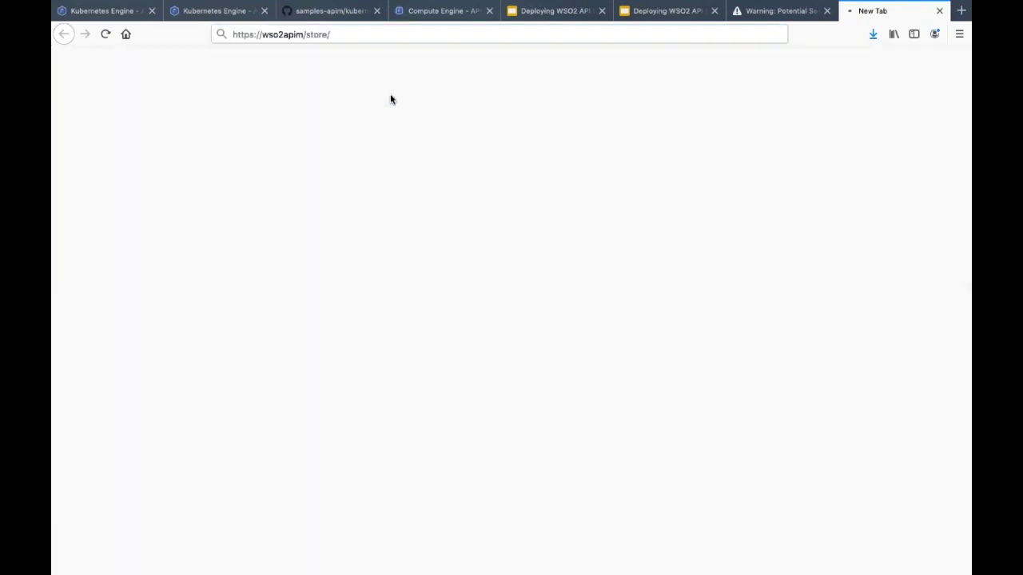
# Step: Accept the certificate risk warnings so both the Publisher and Store load
pyautogui.click(788, 10)
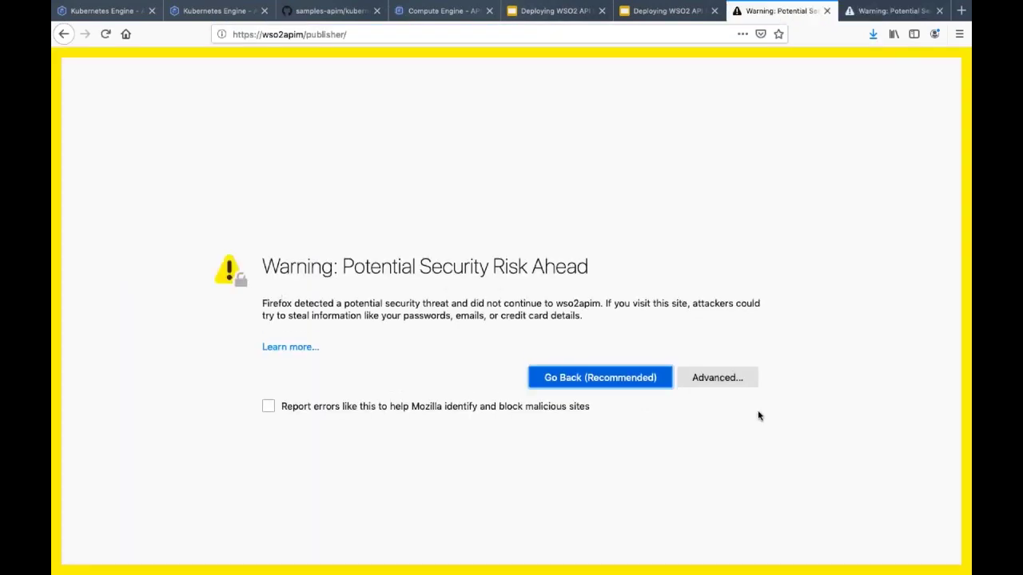
pyautogui.click(723, 379)
pyautogui.click(674, 561)
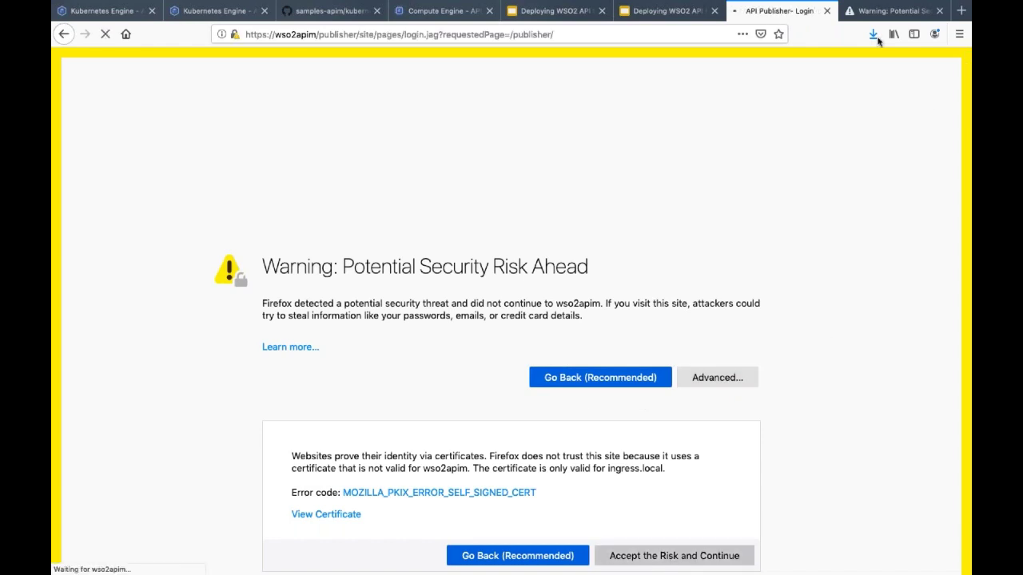
pyautogui.click(881, 12)
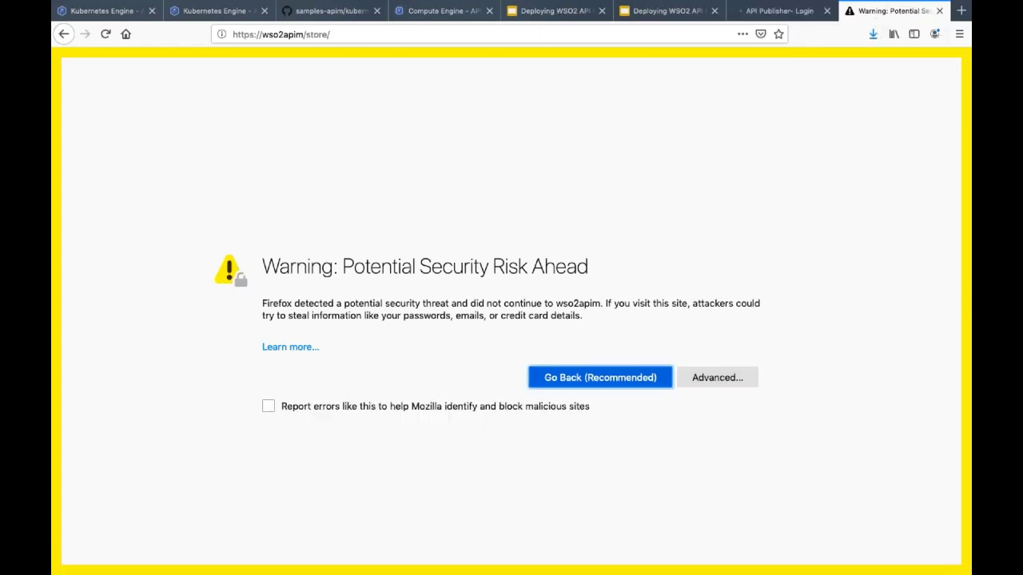
pyautogui.click(708, 381)
pyautogui.click(686, 556)
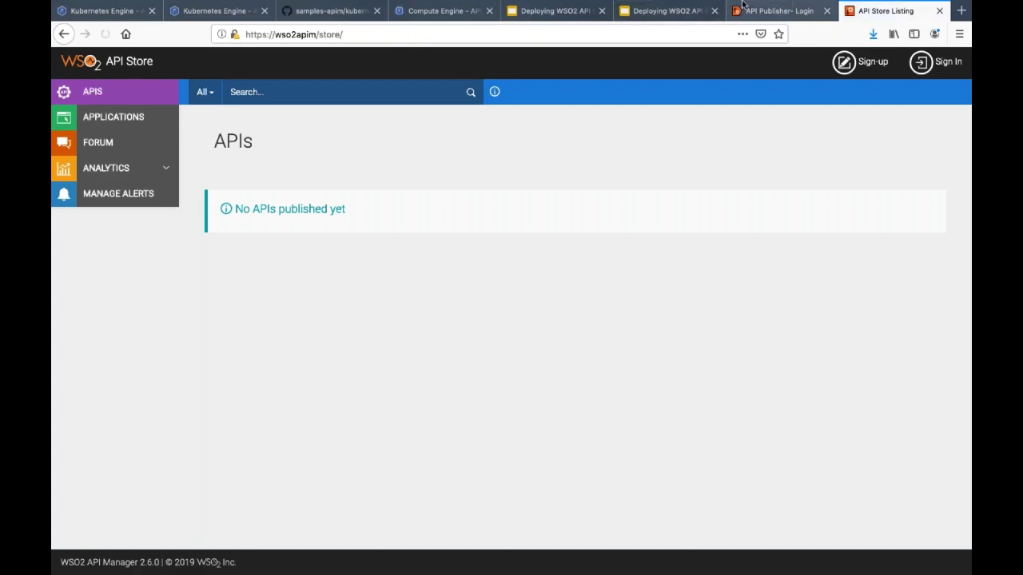
# Step: Sign in to the API Publisher with the administrator credentials
pyautogui.click(753, 11)
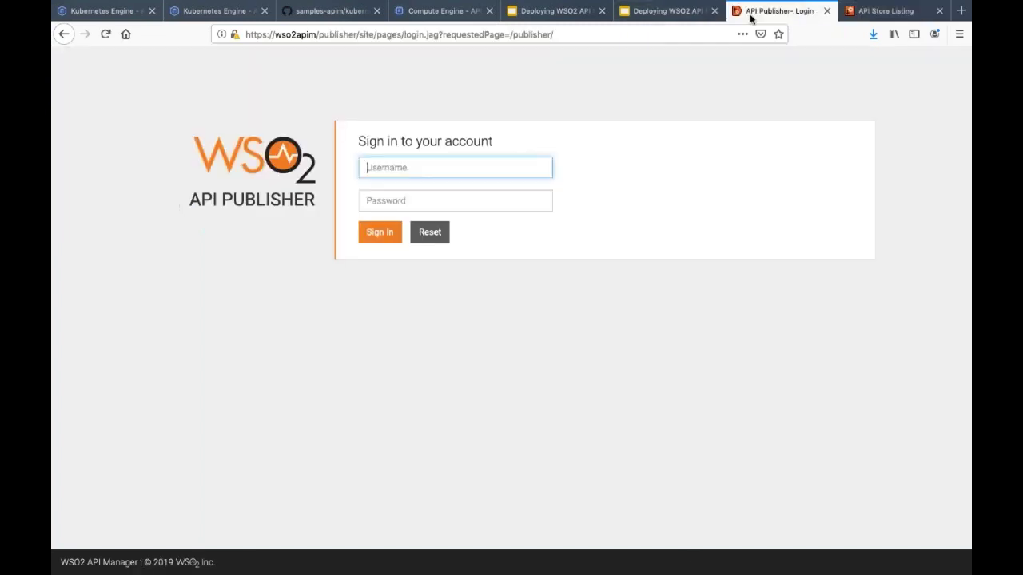
pyautogui.click(432, 163)
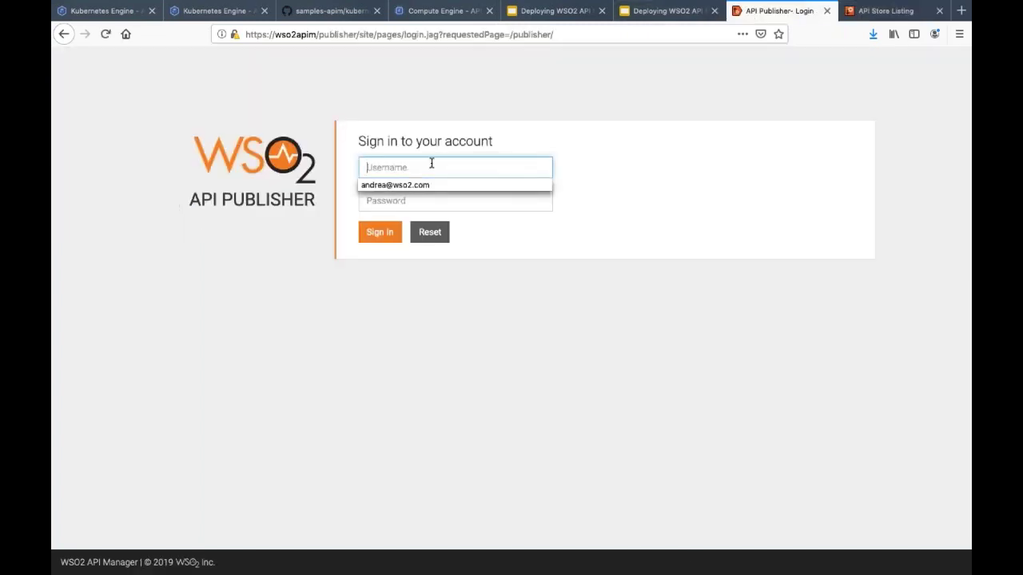
pyautogui.click(385, 200)
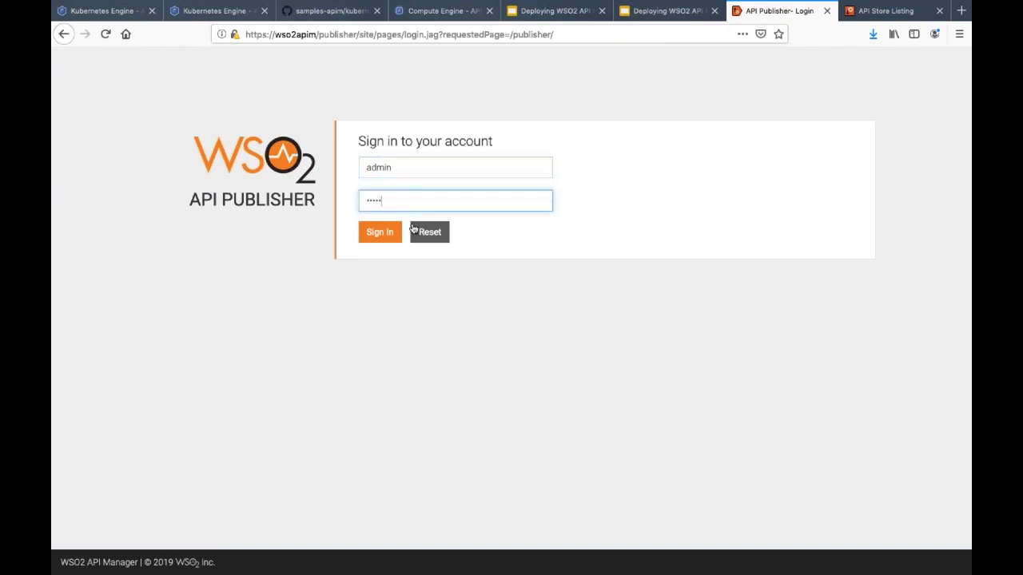
pyautogui.click(383, 233)
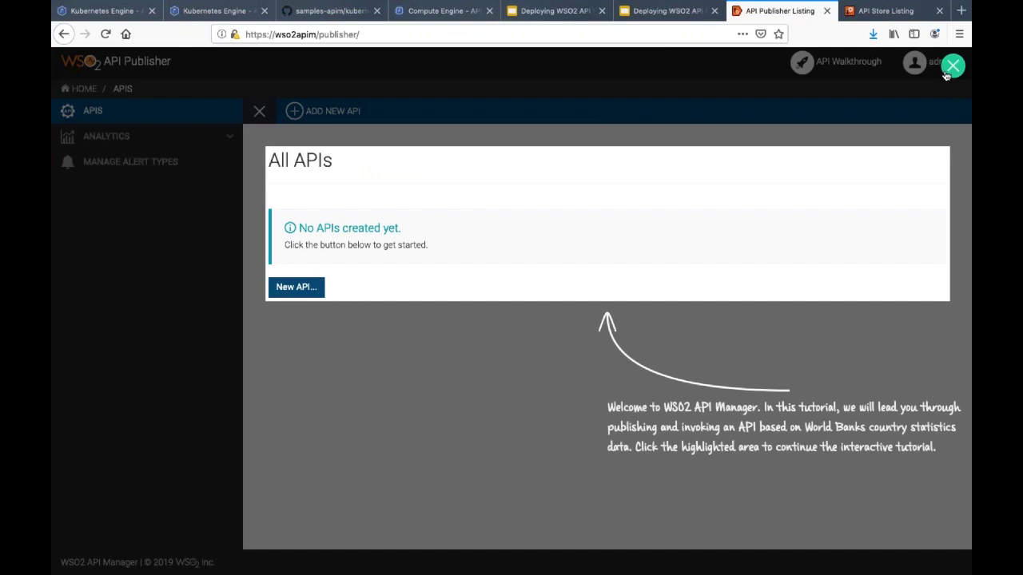
# Step: Dismiss the tour, confirm the Store shows 'No APIs published yet', and return to the terminal
pyautogui.click(946, 71)
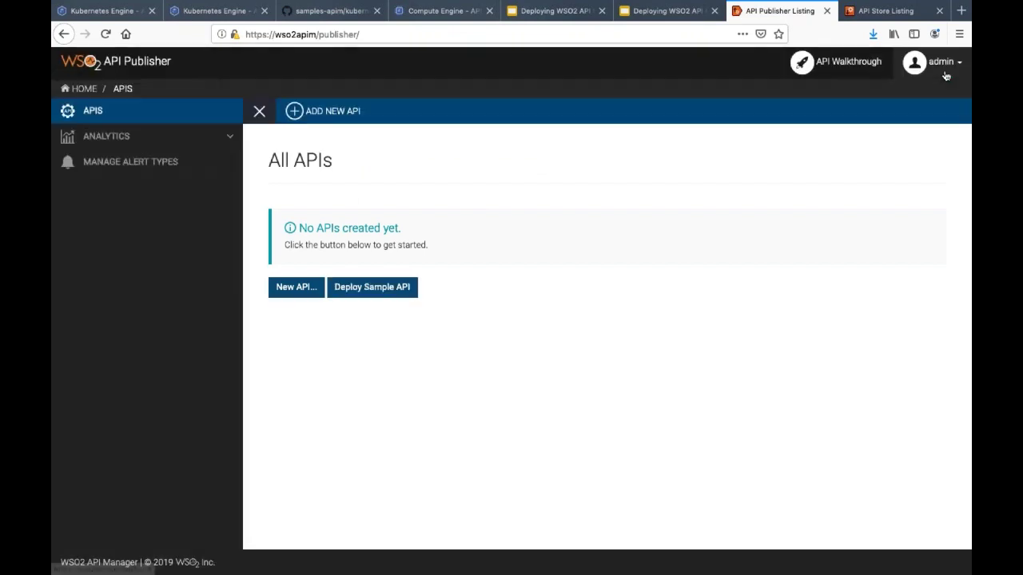
pyautogui.click(882, 11)
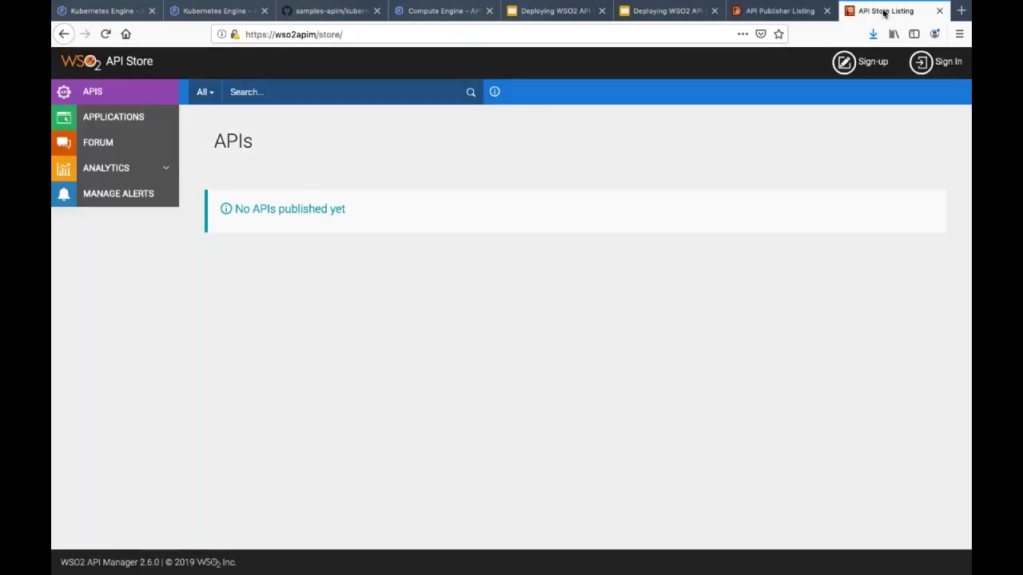
pyautogui.click(789, 12)
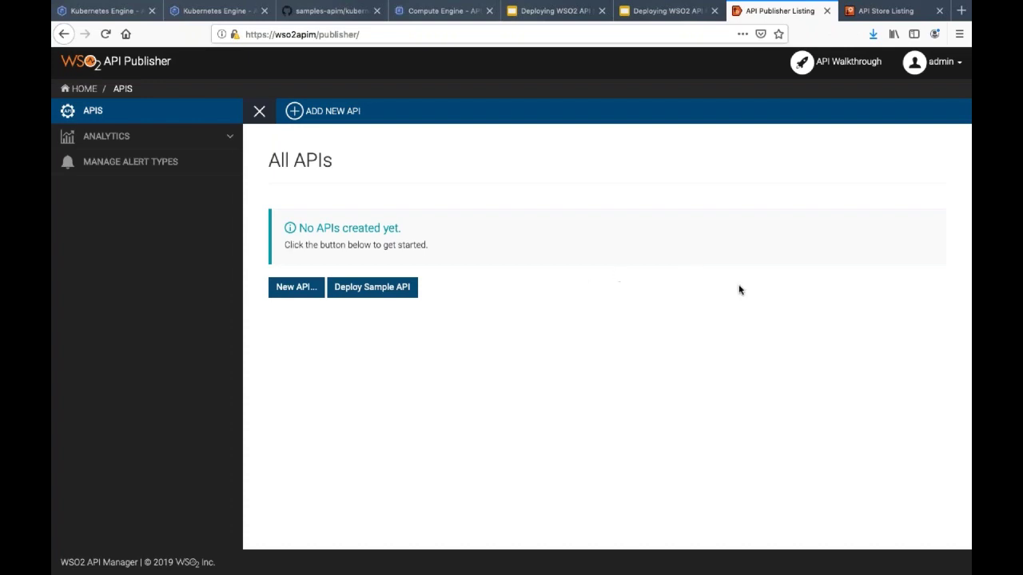
pyautogui.hotkey('ctrl', 'Left')
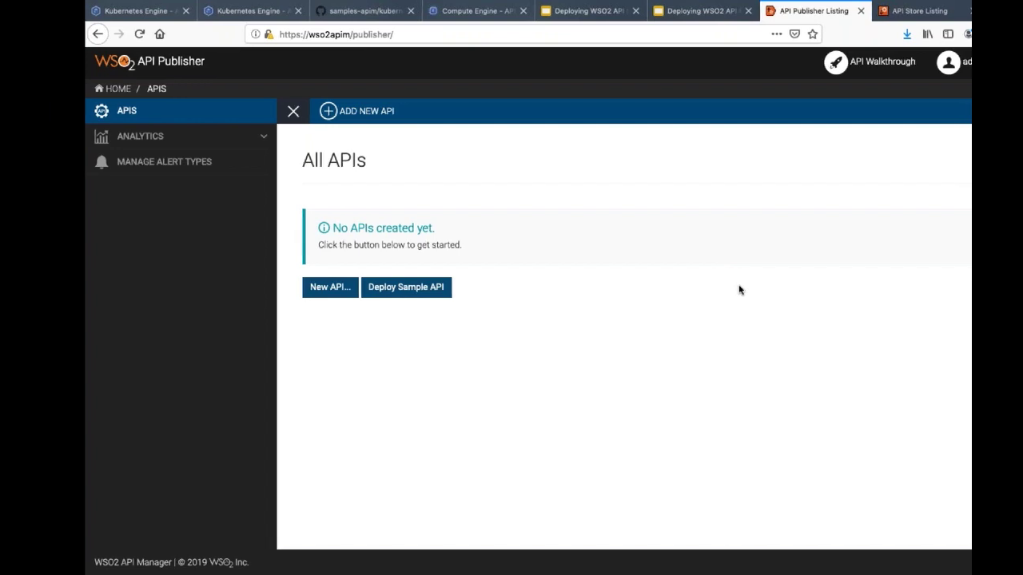
# Step: Move into the sample_service folder and run service-deploy.sh to deploy the kubernetes-hello-v1 backend
pyautogui.write('cd ')
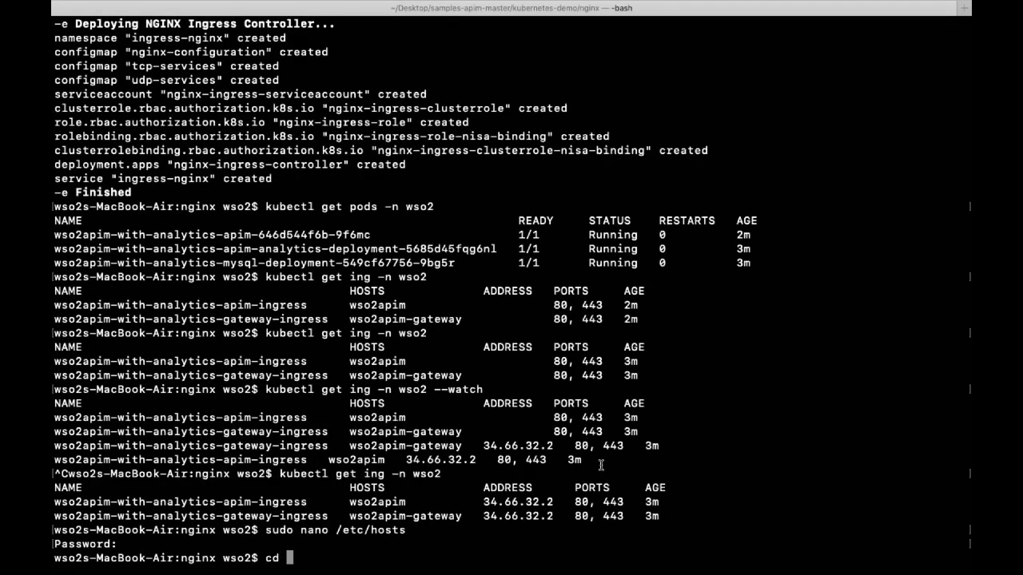
pyautogui.write('../')
pyautogui.press('Return')
pyautogui.write('cd s')
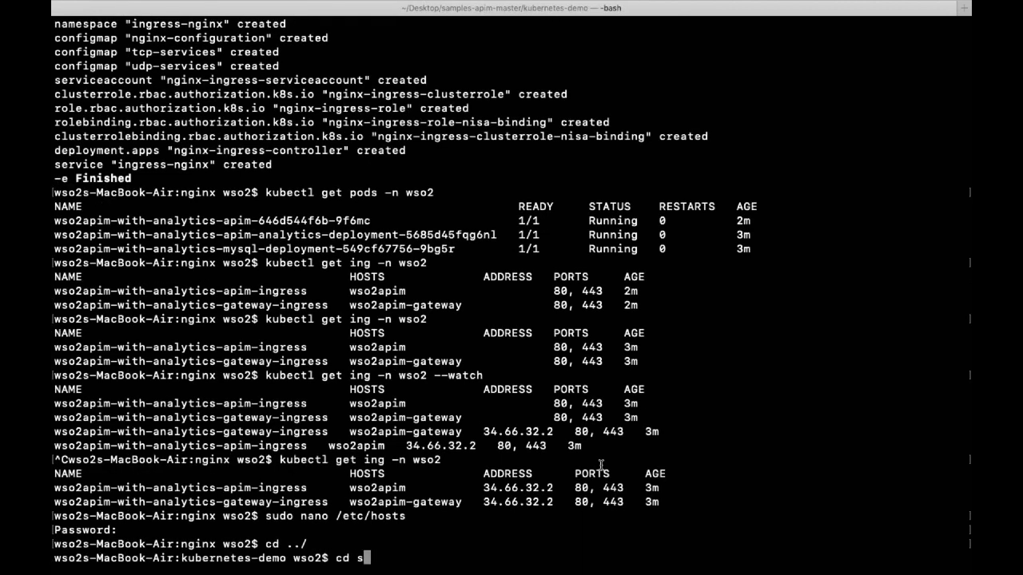
pyautogui.press('Tab')
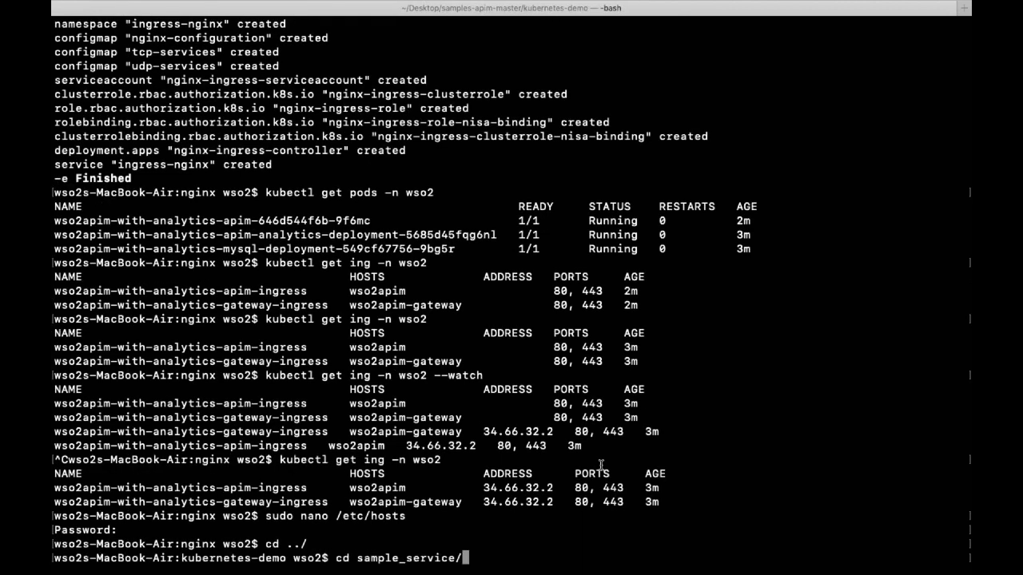
pyautogui.press('Return')
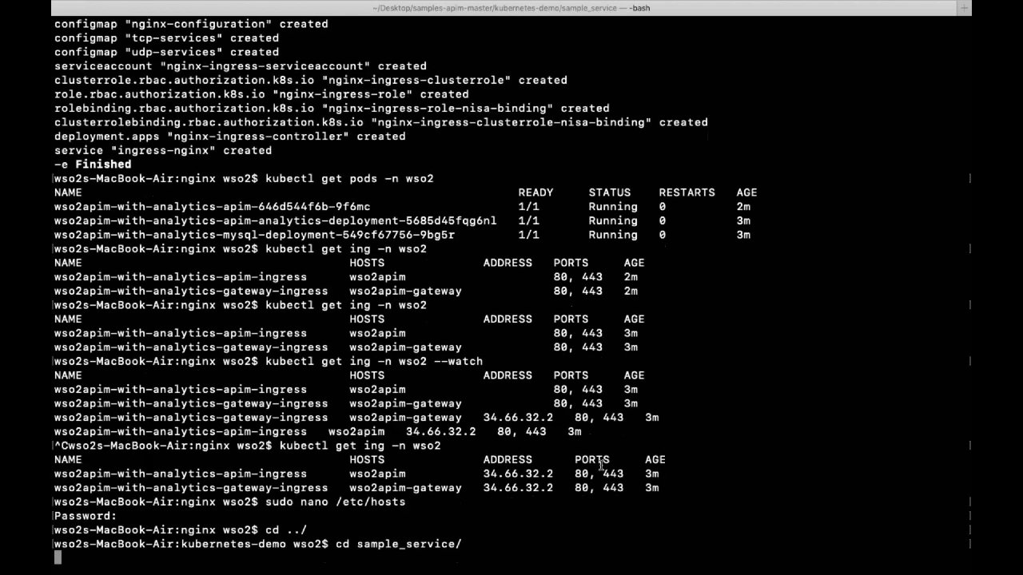
pyautogui.write('ls')
pyautogui.press('Return')
pyautogui.write('./s')
pyautogui.press('Tab')
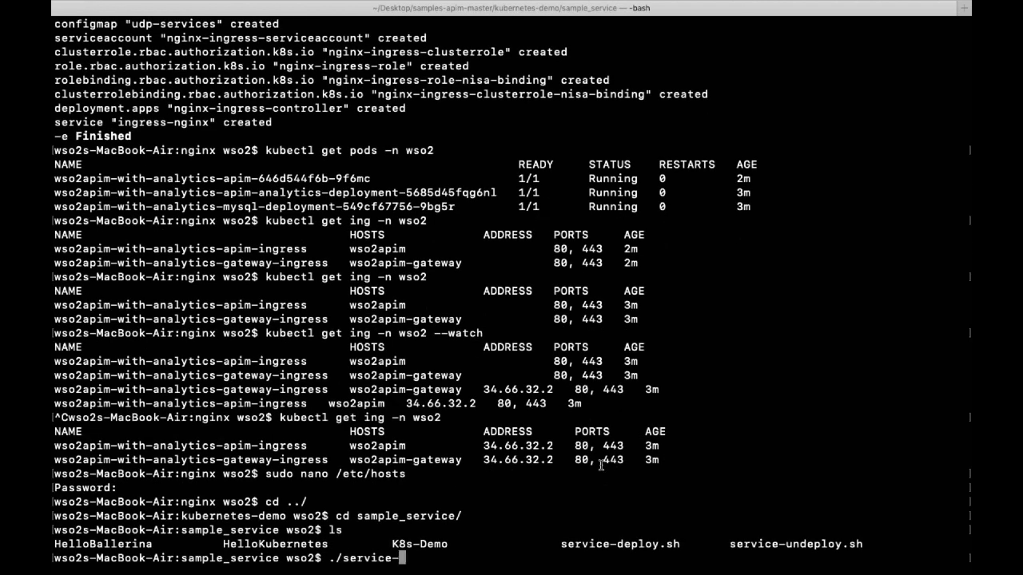
pyautogui.write('de')
pyautogui.press('Tab')
pyautogui.press('Return')
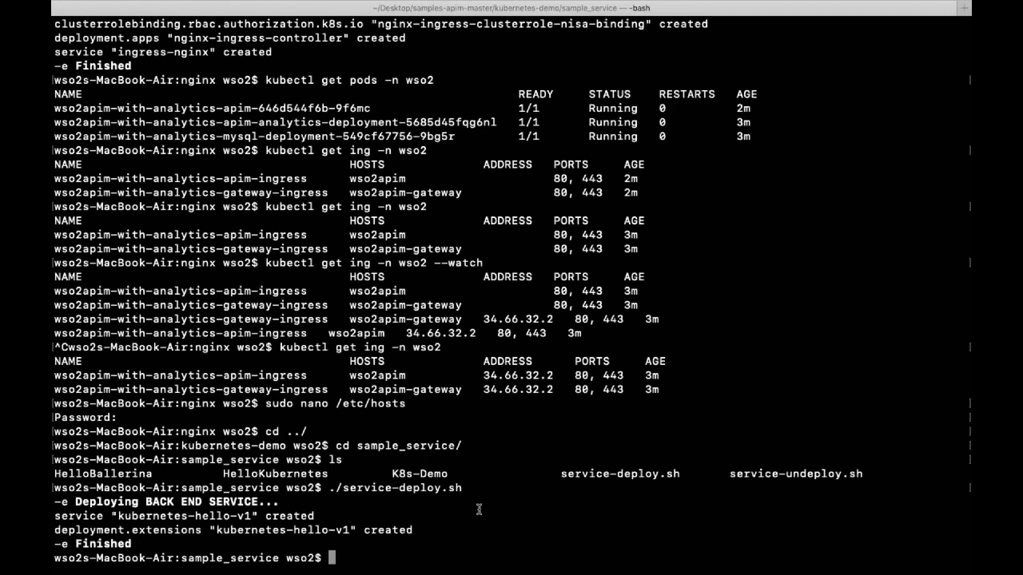
# Step: Verify the kubernetes-hello-v1 pod is Running and its service is listed on 9090/TCP in wso2
pyautogui.write('kubectl get ')
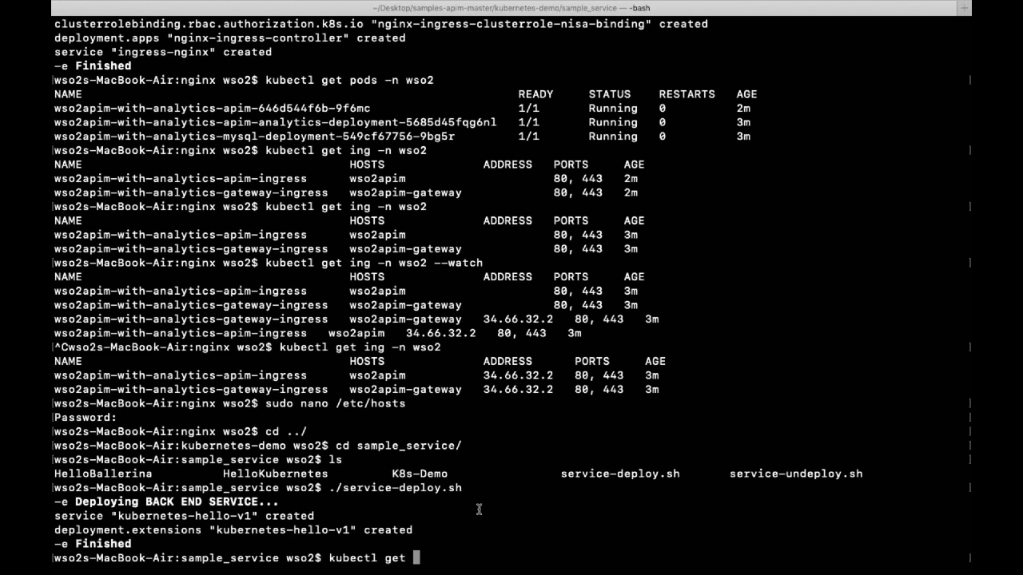
pyautogui.write('pods -n wso2')
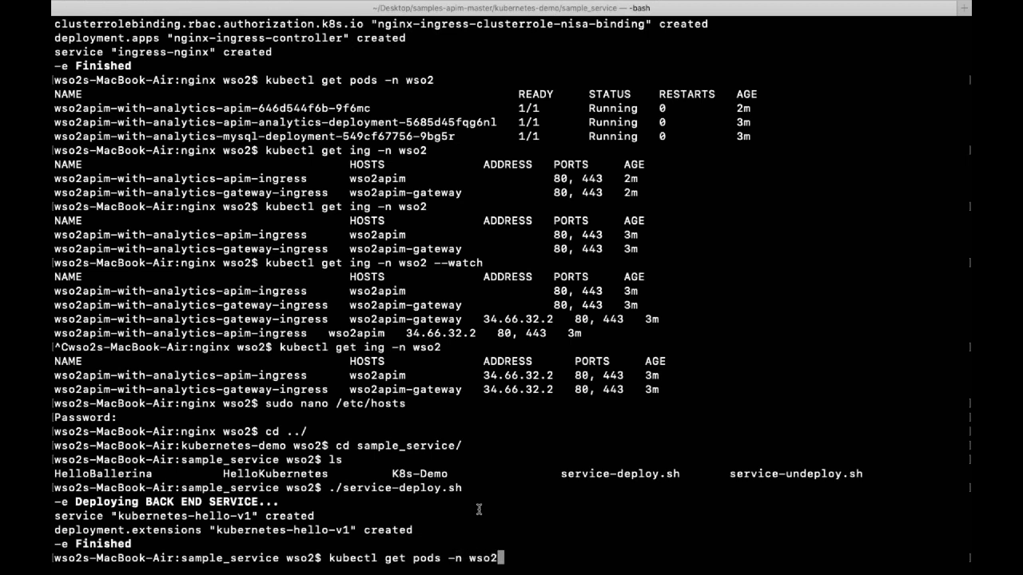
pyautogui.press('Return')
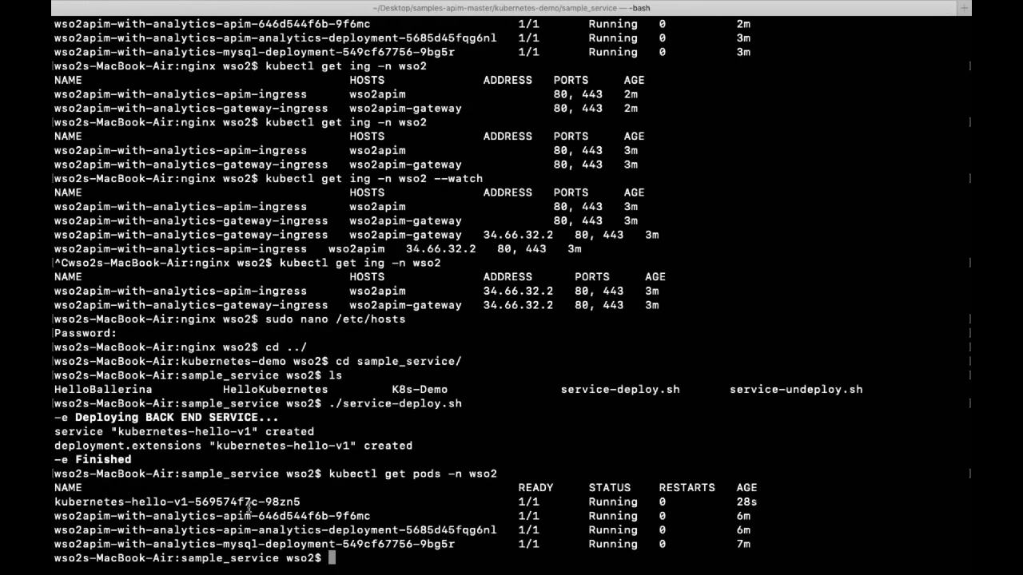
pyautogui.tripleClick(241, 502)
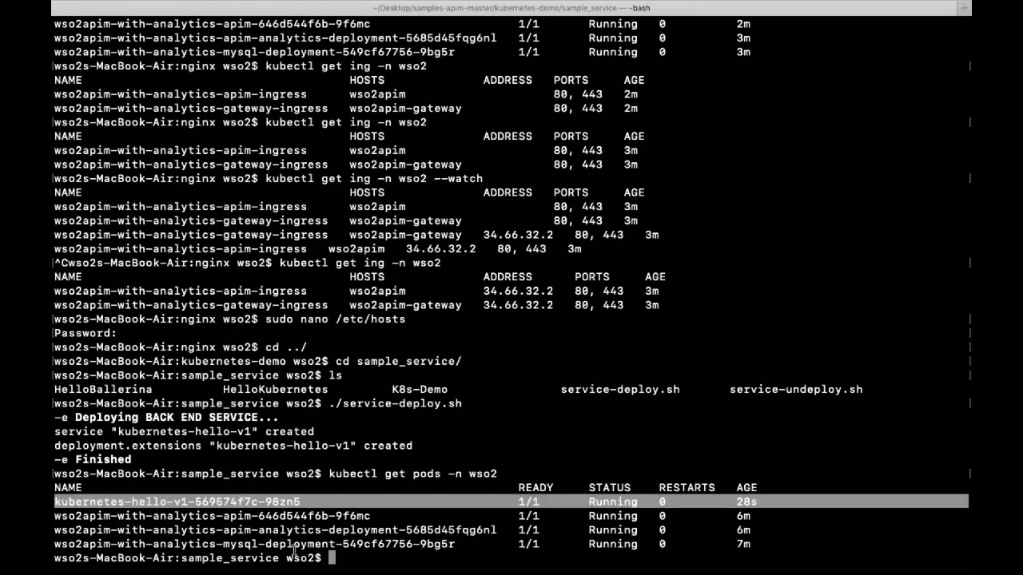
pyautogui.click(388, 553)
pyautogui.write('ku')
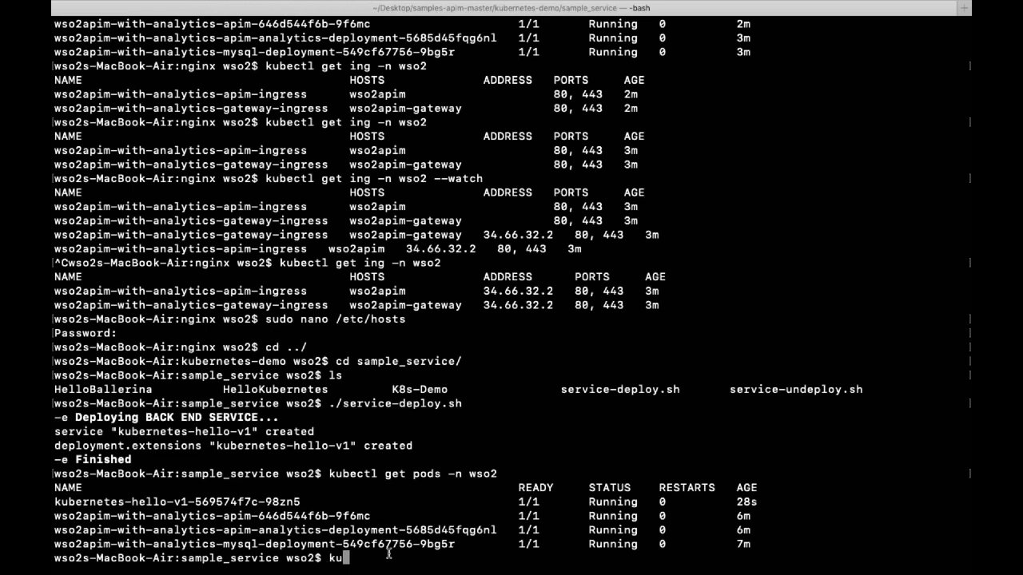
pyautogui.write('bectl get ser')
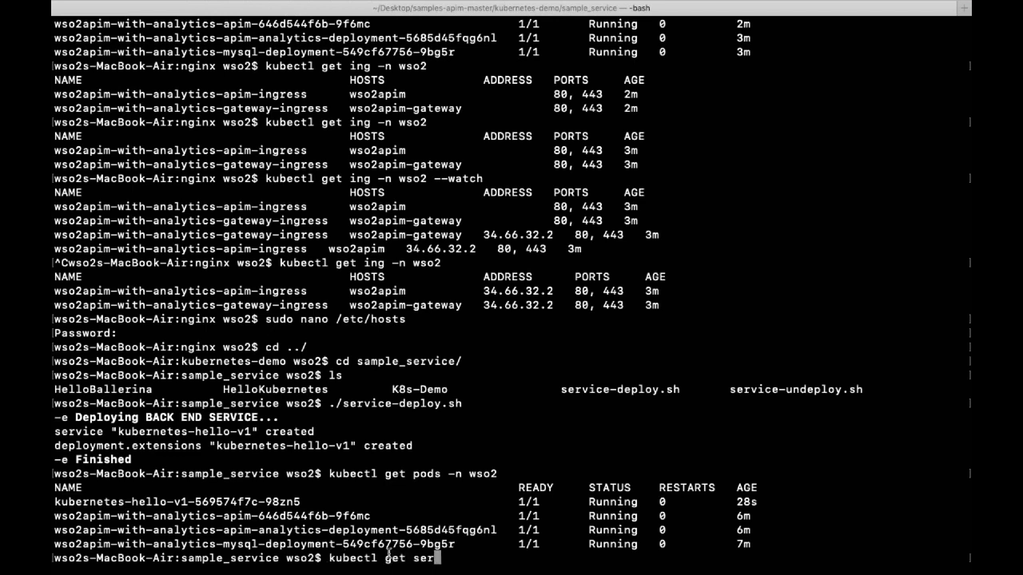
pyautogui.write('vice -n w')
pyautogui.write('2')
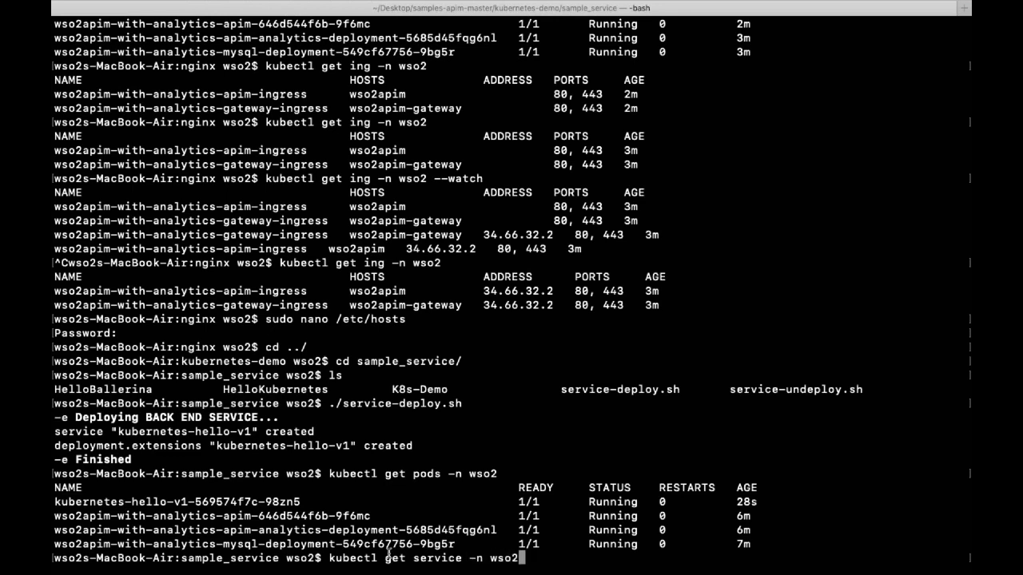
pyautogui.press('Return')
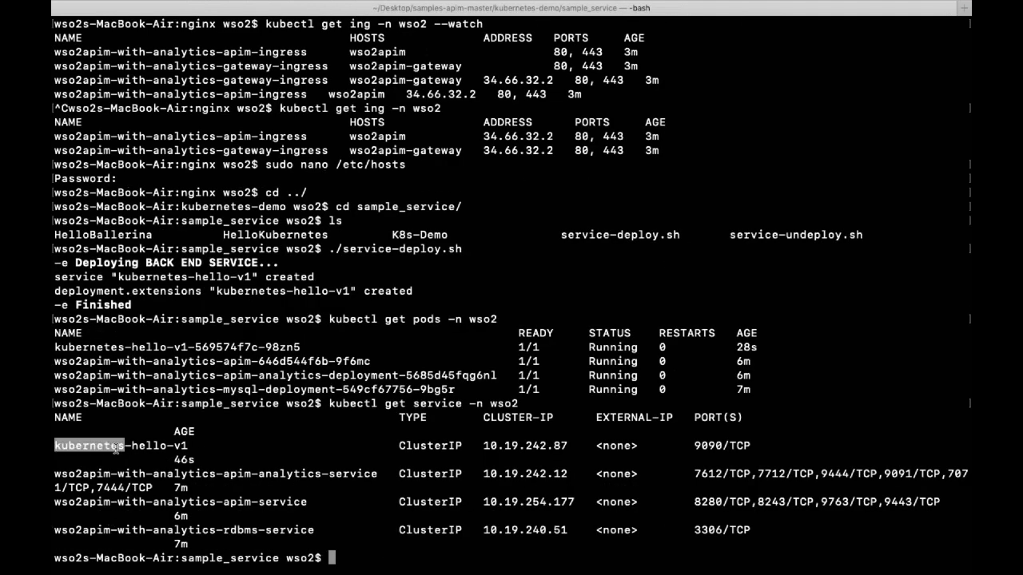
pyautogui.tripleClick(116, 449)
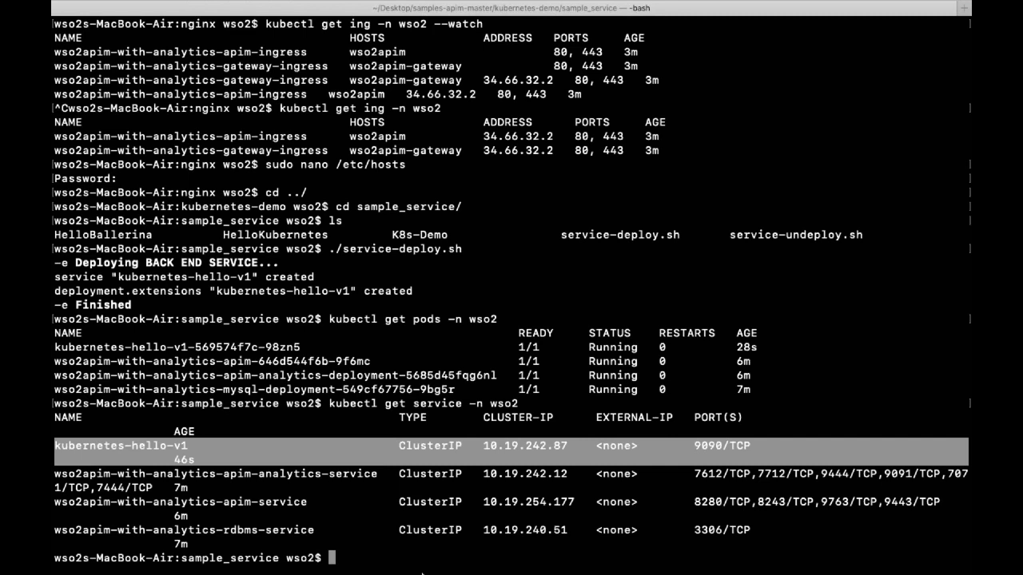
pyautogui.click(559, 524)
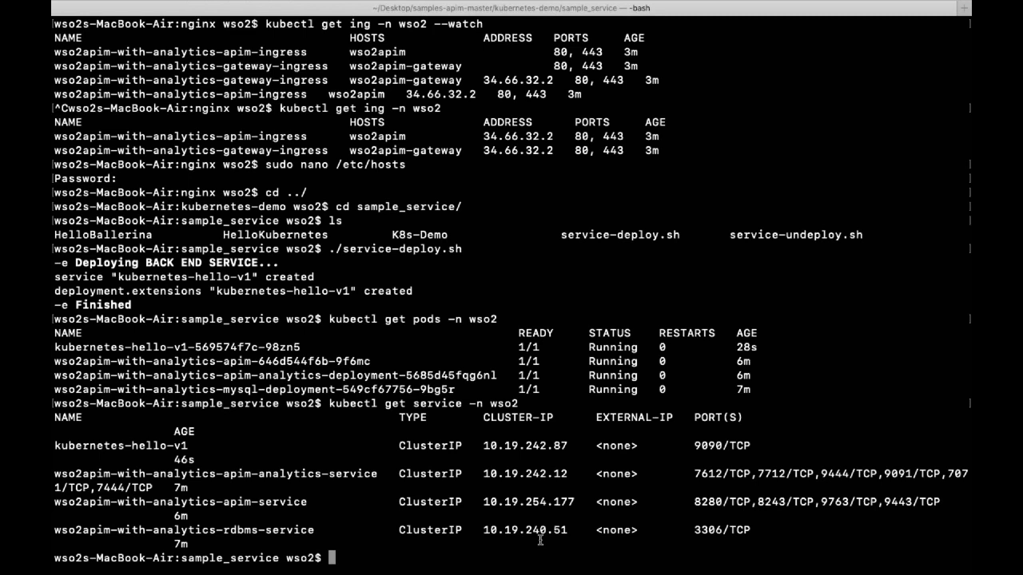
pyautogui.write('cd ../')
# Step: Change into automation_scripts/publisher/create_publish_api and list its files
pyautogui.press('Return')
pyautogui.write('cd ')
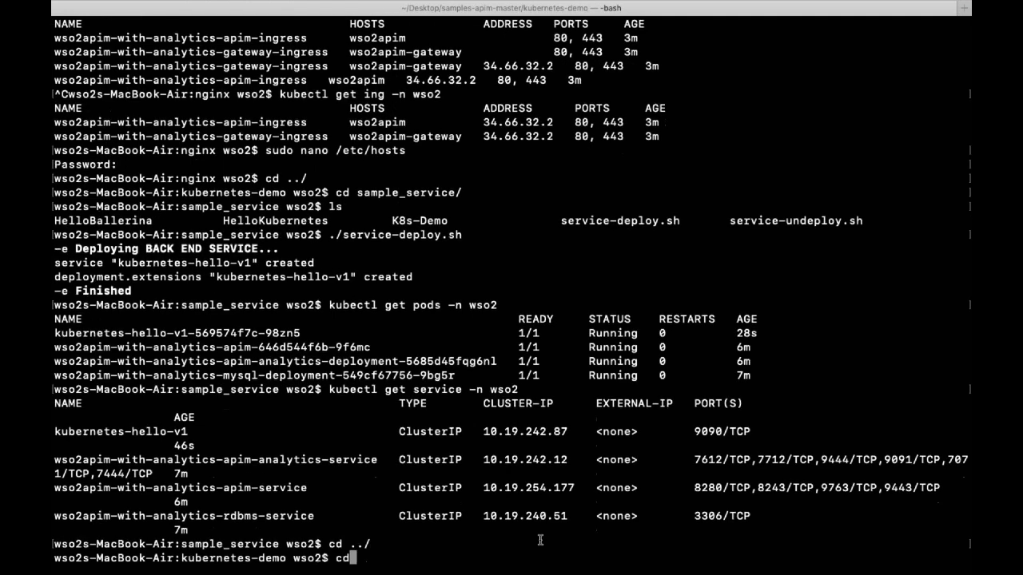
pyautogui.write('a')
pyautogui.write('u')
pyautogui.press('Tab')
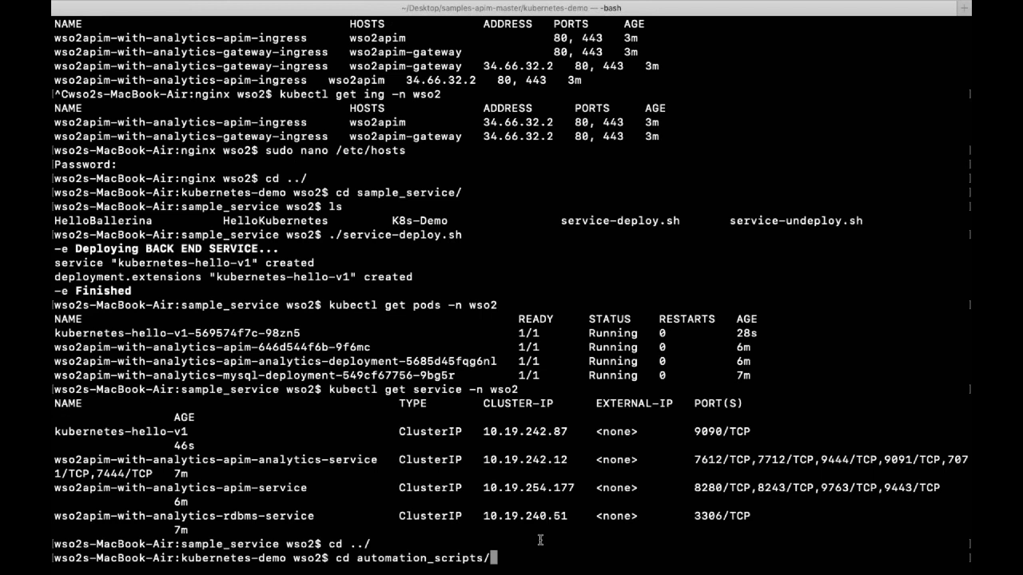
pyautogui.write('pu')
pyautogui.press('Tab')
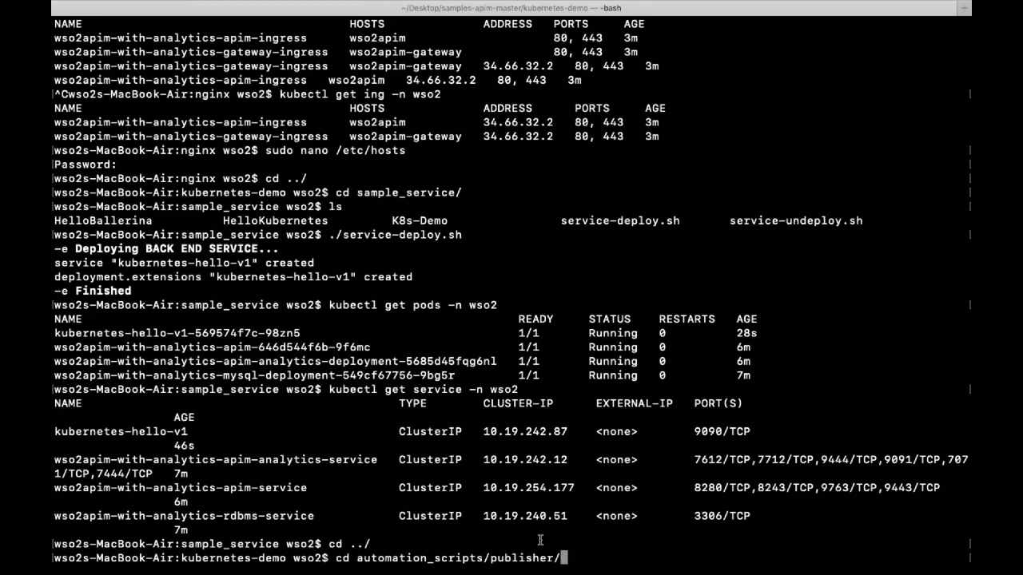
pyautogui.write('c')
pyautogui.press('Tab')
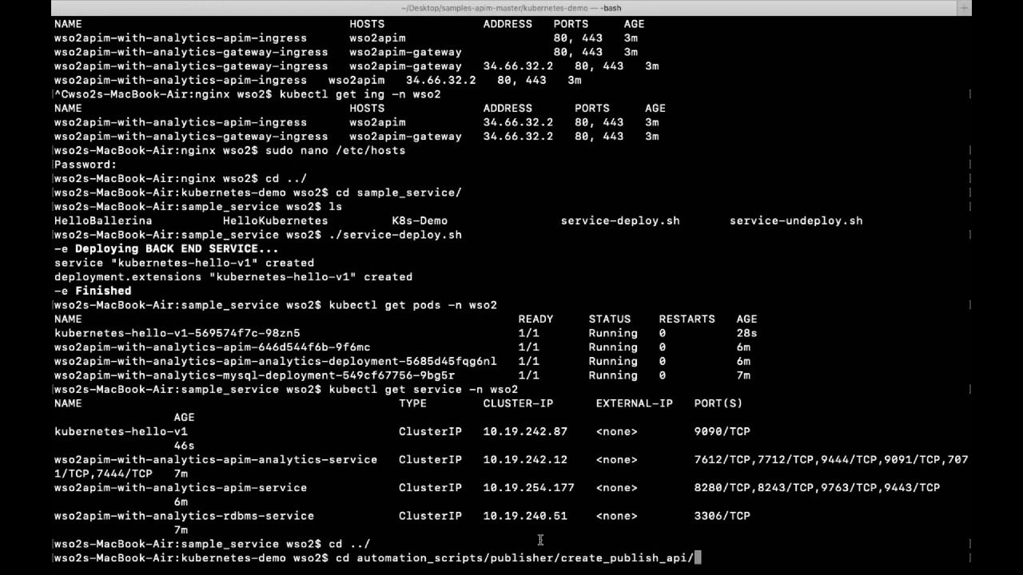
pyautogui.press('Return')
pyautogui.write('ls')
pyautogui.press('Return')
# Step: Run create_publish_api.sh and confirm HelloKubernetesAPI 1.0.0 shows as PUBLISHED in the Publisher
pyautogui.write('./c')
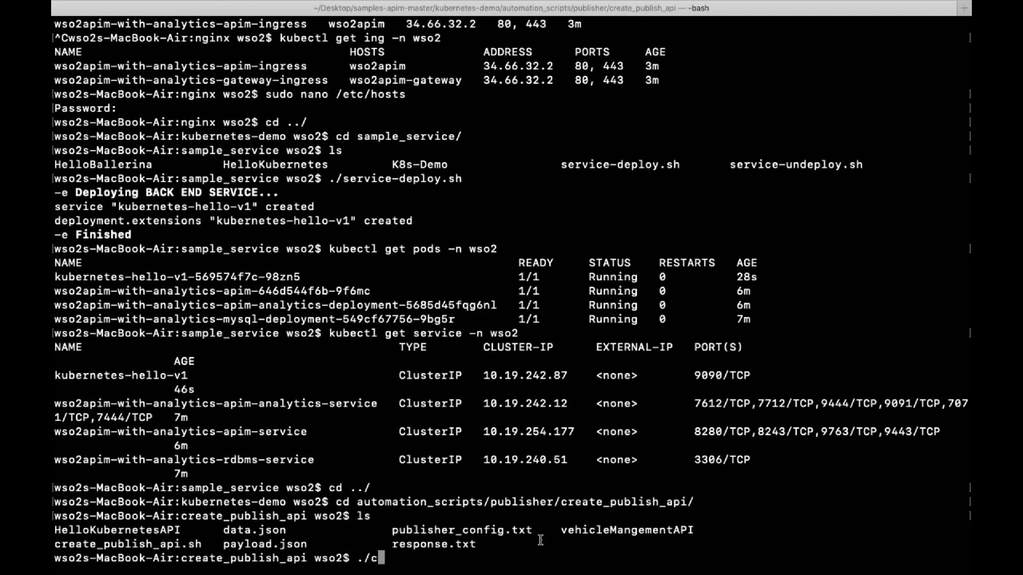
pyautogui.press('Tab')
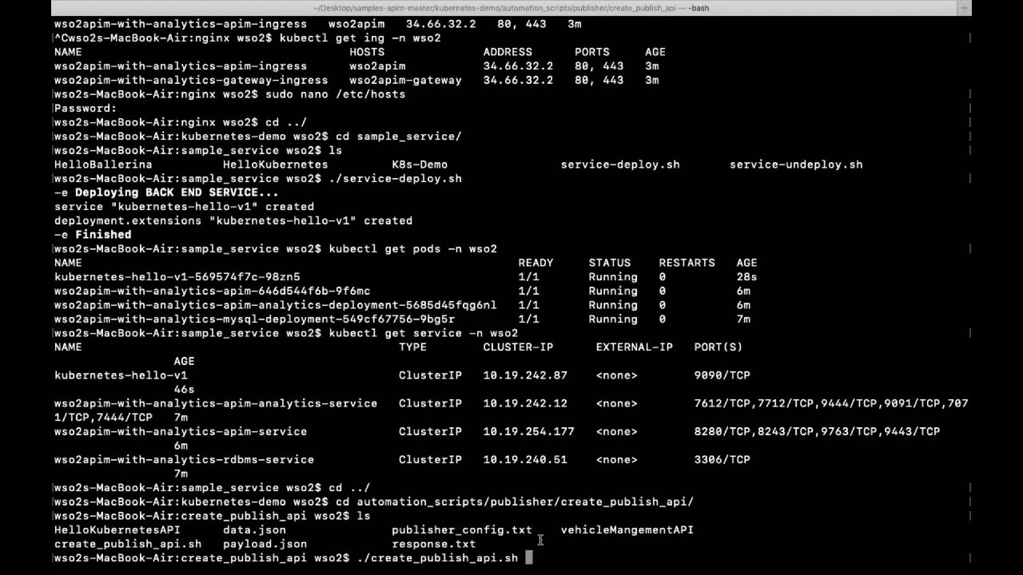
pyautogui.press('Return')
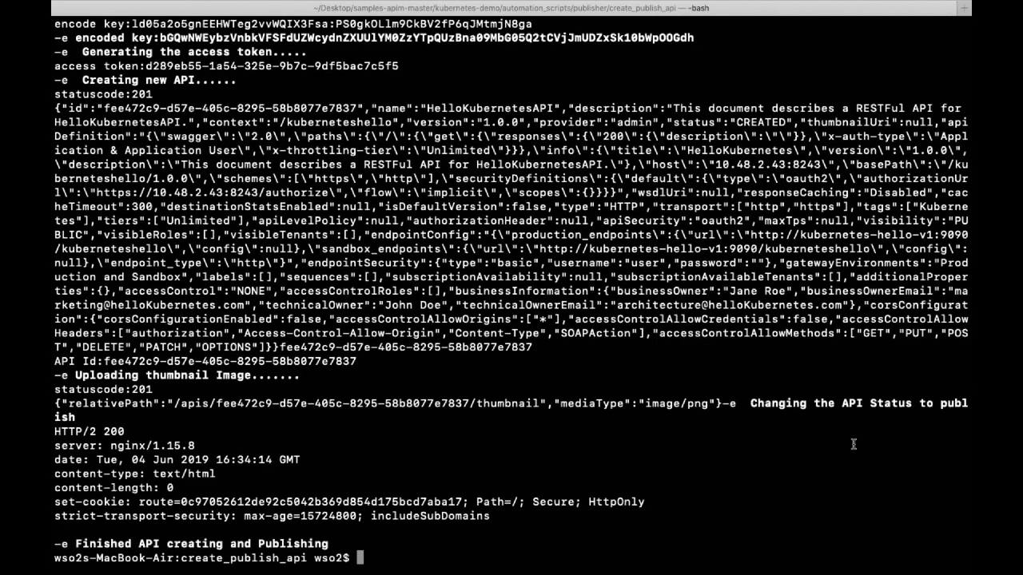
pyautogui.press('super+Tab')
pyautogui.click(104, 35)
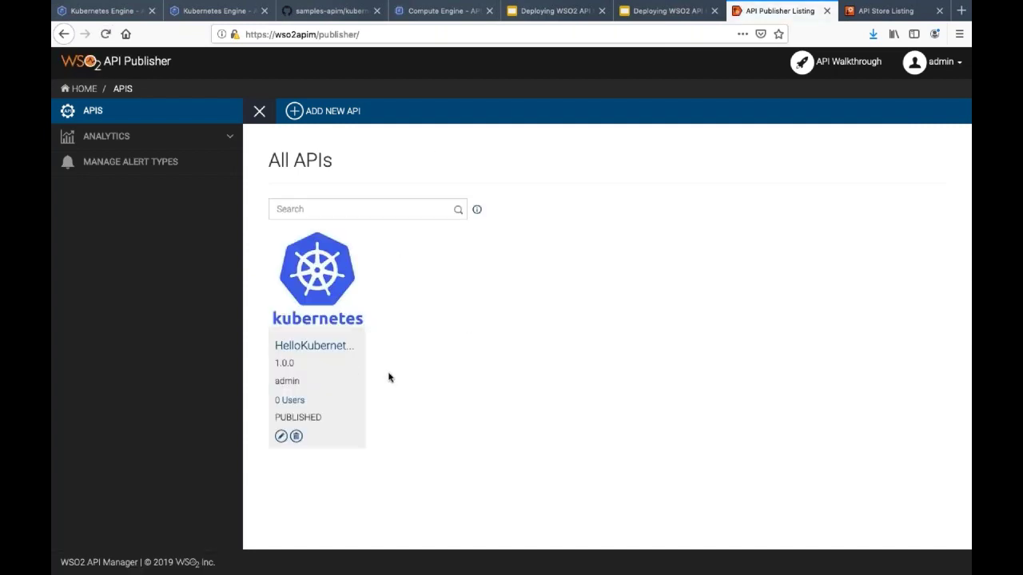
pyautogui.hotkey('ctrl', 'Left')
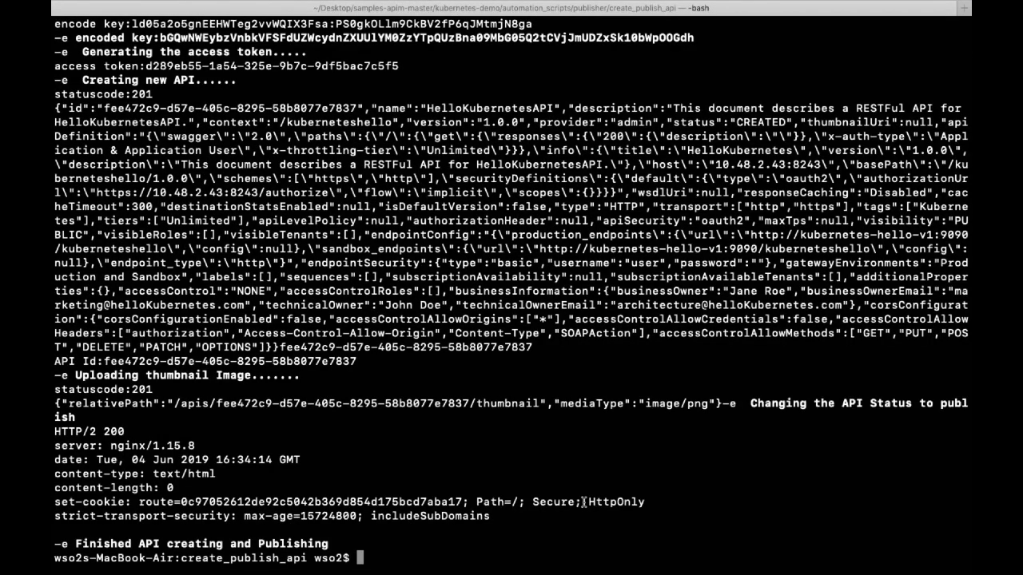
# Step: Move into the store/create_application folder and list its files
pyautogui.write('cd ../../')
pyautogui.press('Return')
pyautogui.write('cd ')
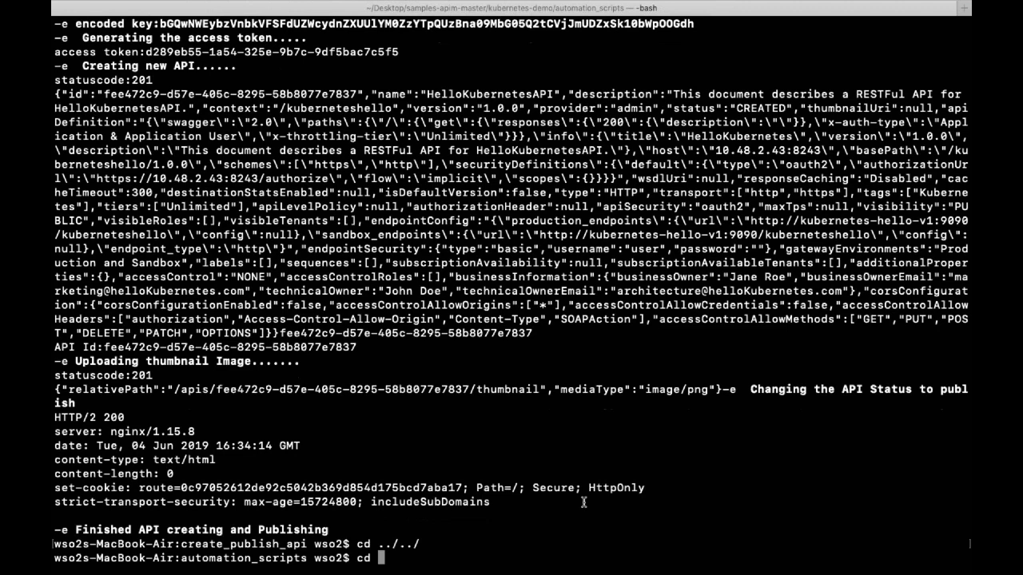
pyautogui.write('s')
pyautogui.press('Tab')
pyautogui.write('c')
pyautogui.press('Tab')
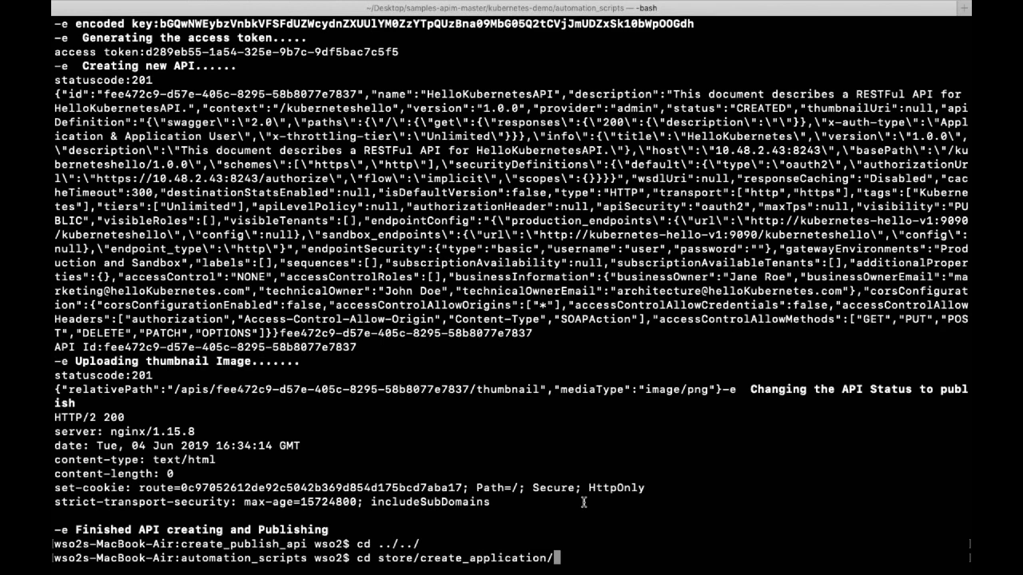
pyautogui.press('Return')
pyautogui.write('ls')
pyautogui.press('Return')
# Step: Run app_create_subscribe.sh to create HelloKubernetesApplication, subscribe it, and generate its keys
pyautogui.write('./')
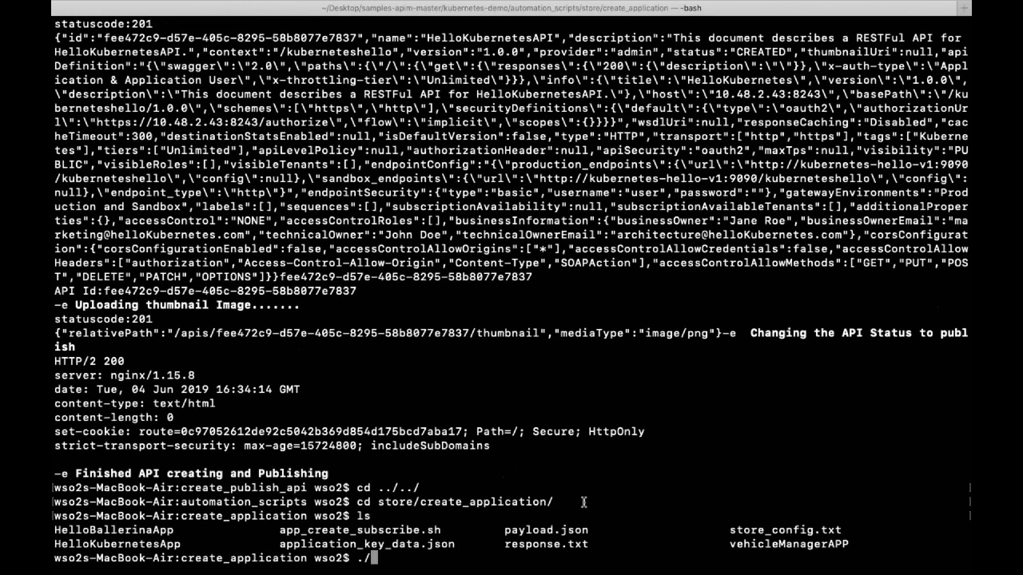
pyautogui.write('app_')
pyautogui.press('Tab')
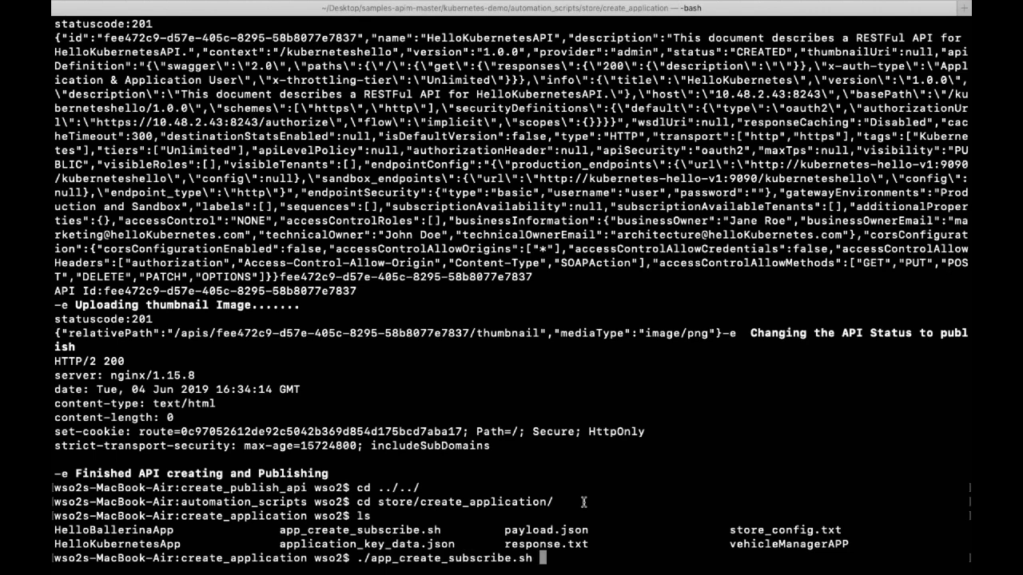
pyautogui.press('Return')
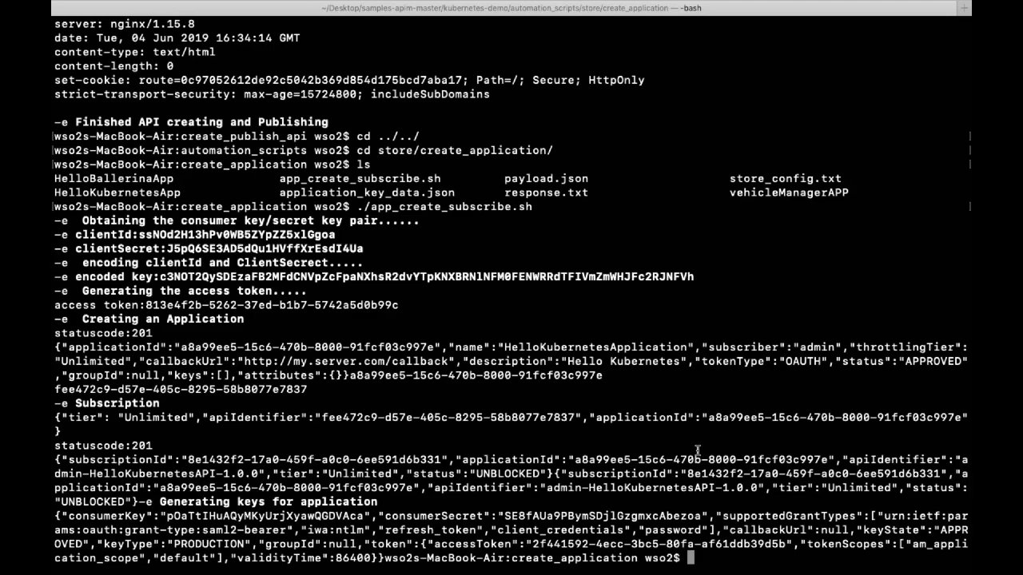
pyautogui.hotkey('ctrl', 'Right')
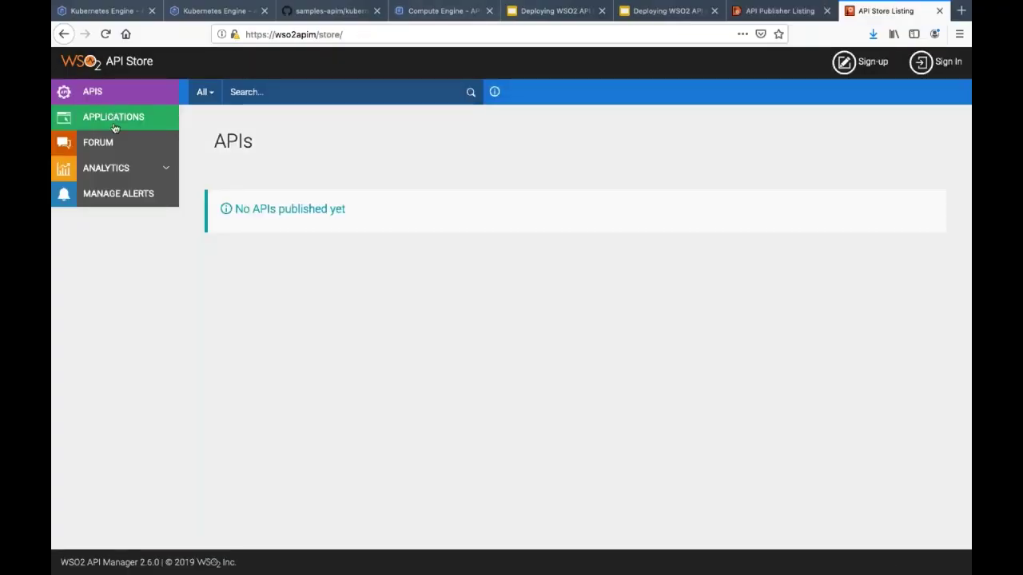
# Step: Sign in to the API Store as admin and view Applications, showing HelloKubernetesApplication ACTIVE with 1 subscription
pyautogui.click(115, 124)
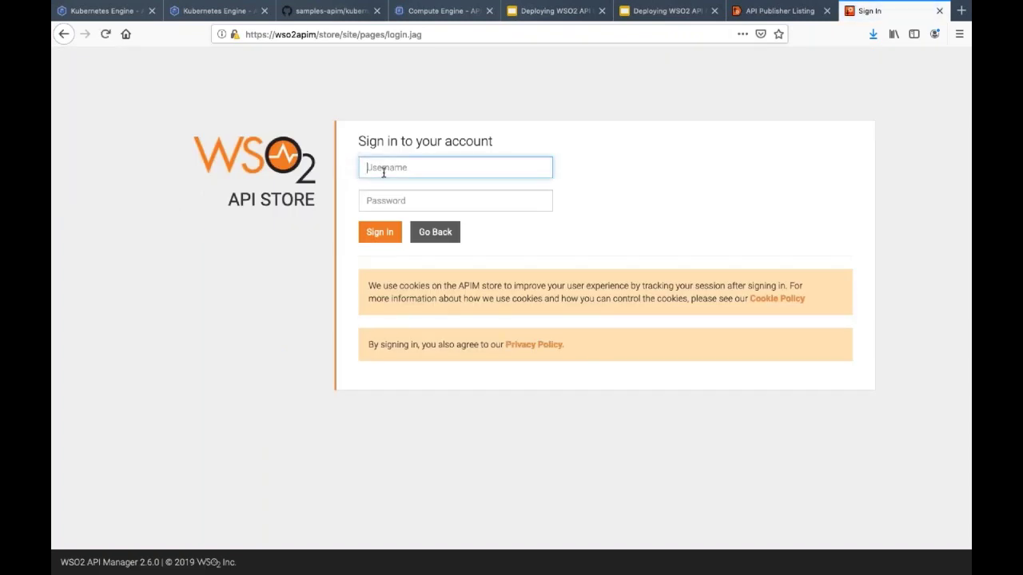
pyautogui.write('admin')
pyautogui.click(383, 201)
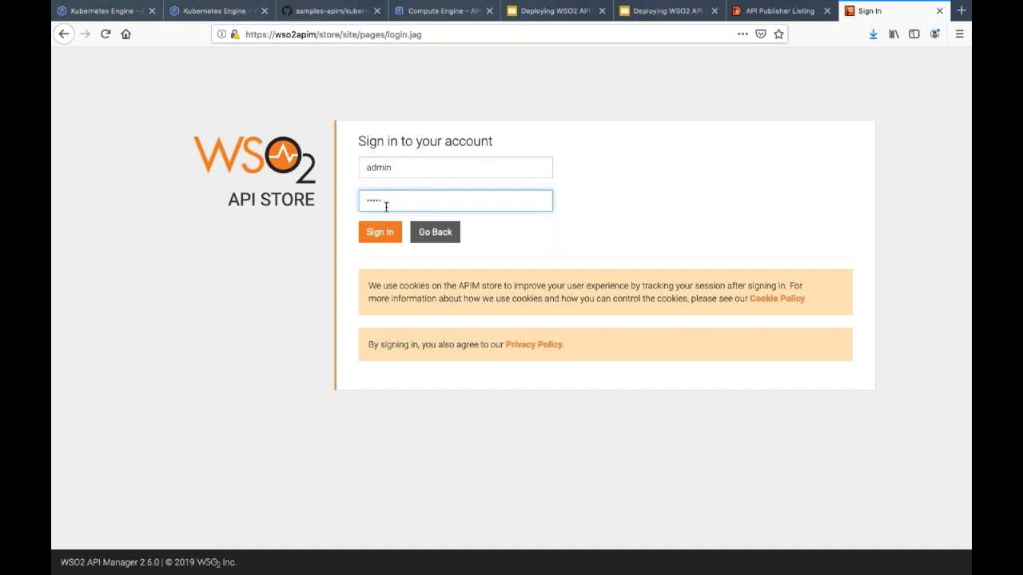
pyautogui.click(377, 233)
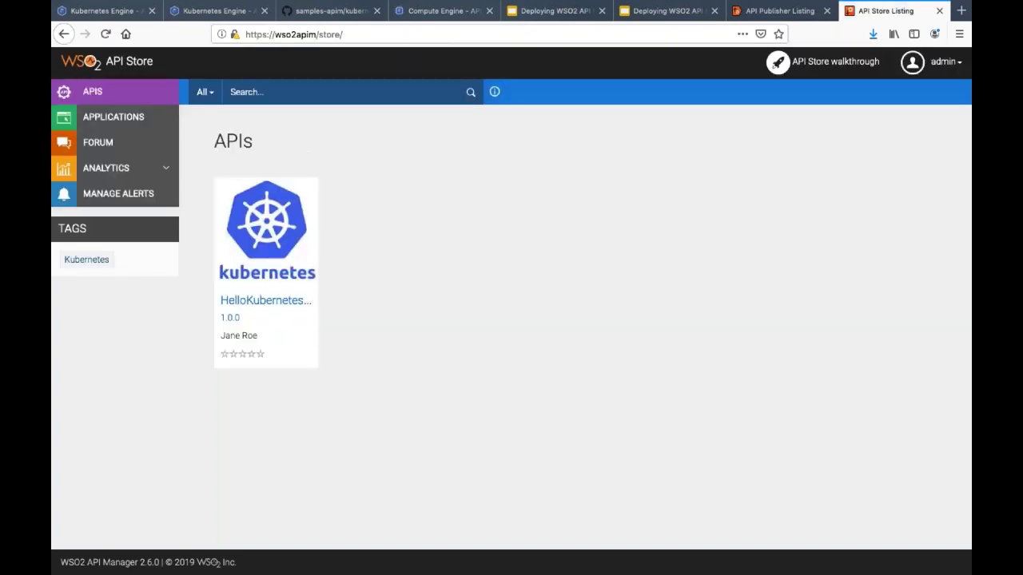
pyautogui.click(150, 126)
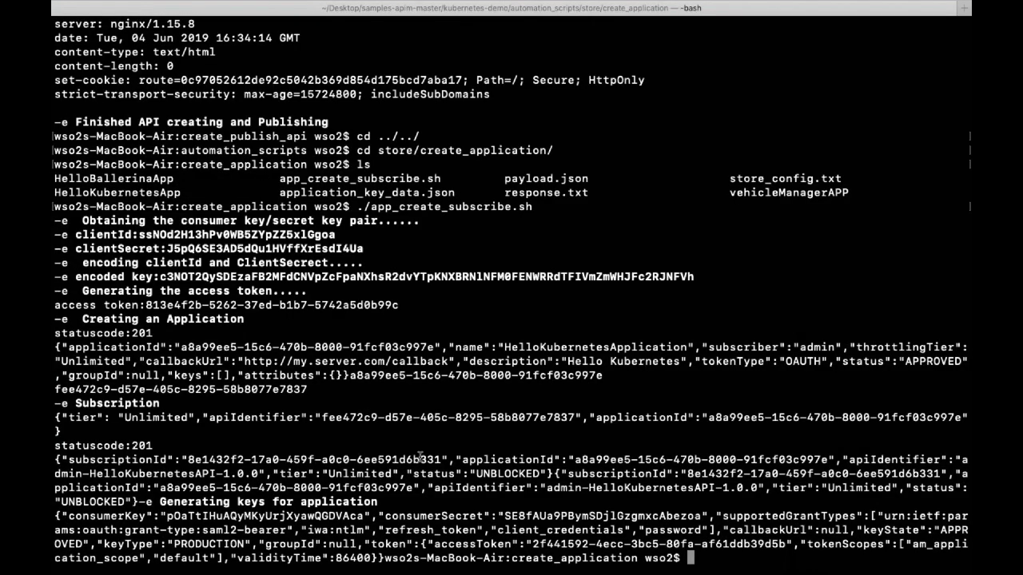
# Step: Change into the client folder and run token.sh to generate a new production access token
pyautogui.write('cd ../../')
pyautogui.press('Return')
pyautogui.write('cd c')
pyautogui.press('Tab')
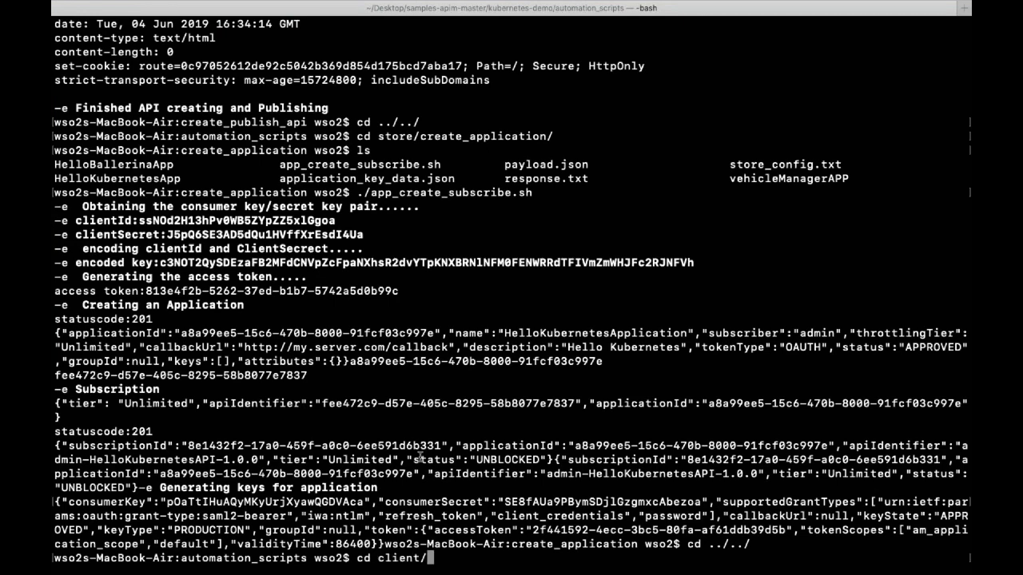
pyautogui.press('Return')
pyautogui.write('ls')
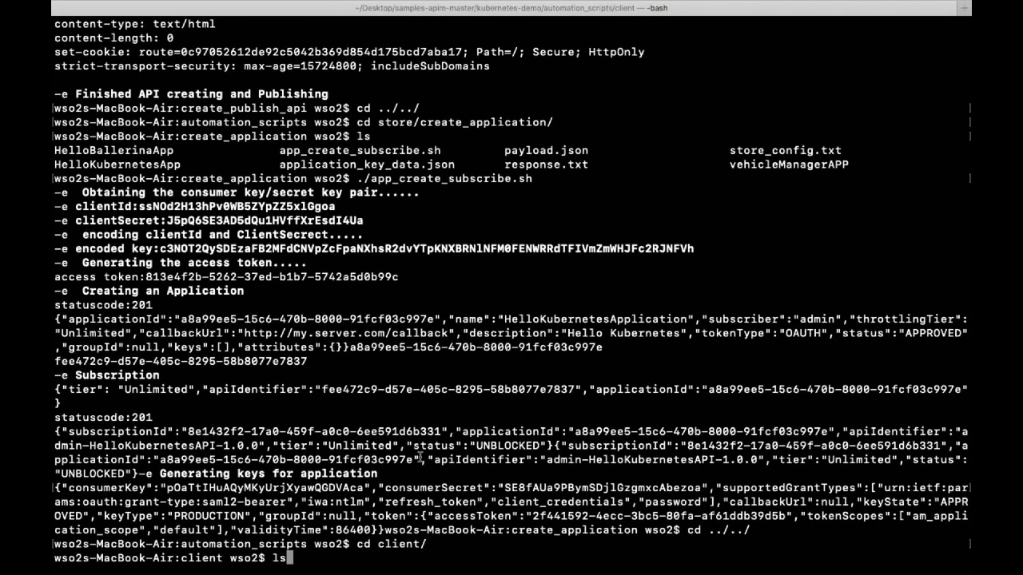
pyautogui.press('Return')
pyautogui.write('./token.sh')
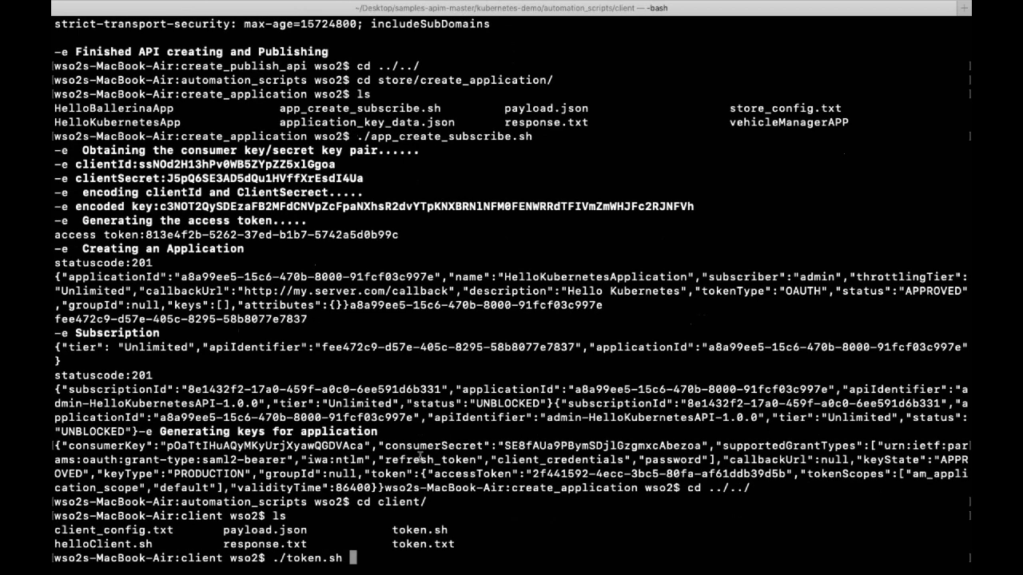
pyautogui.press('Return')
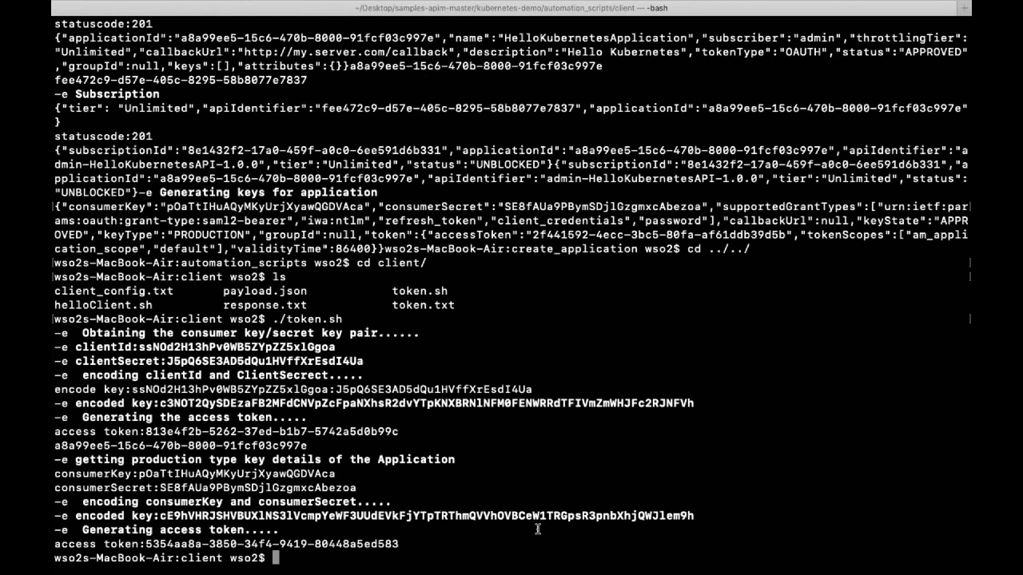
pyautogui.hotkey('ctrl', 'Right')
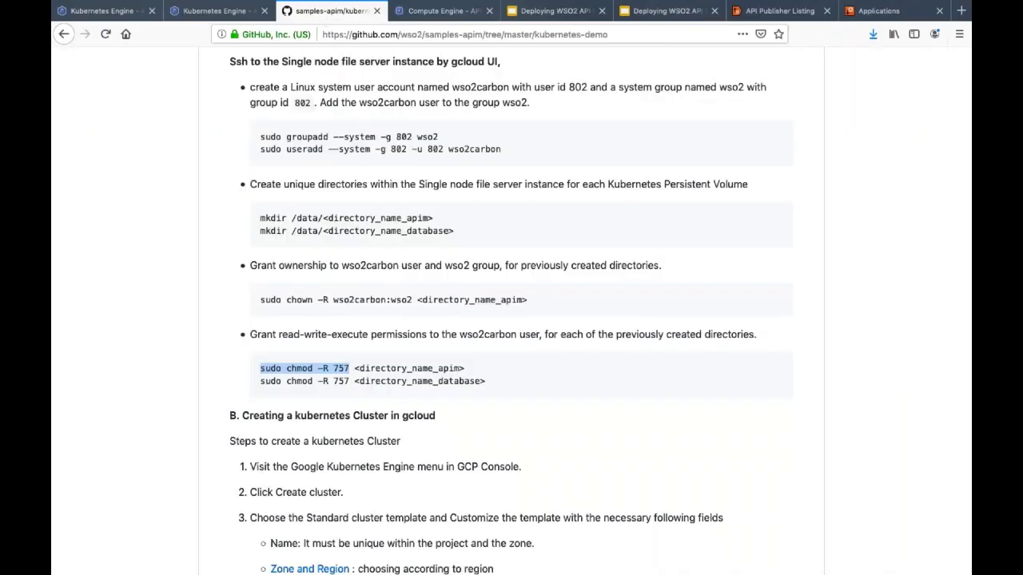
# Step: Scroll the README to 'Invoking an API' and select the curl command line
pyautogui.scroll(-15, 511, 319)
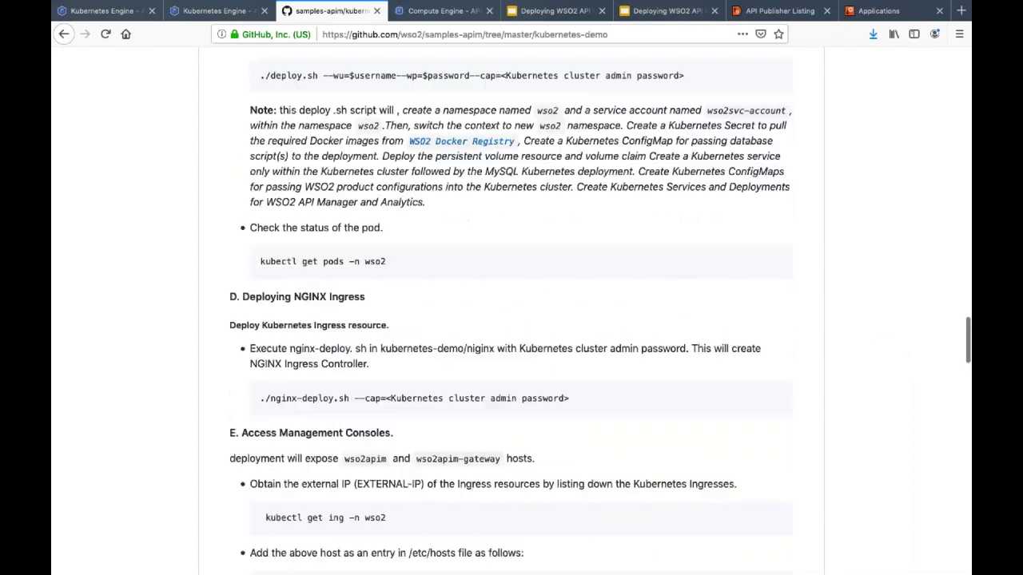
pyautogui.scroll(-10, 511, 320)
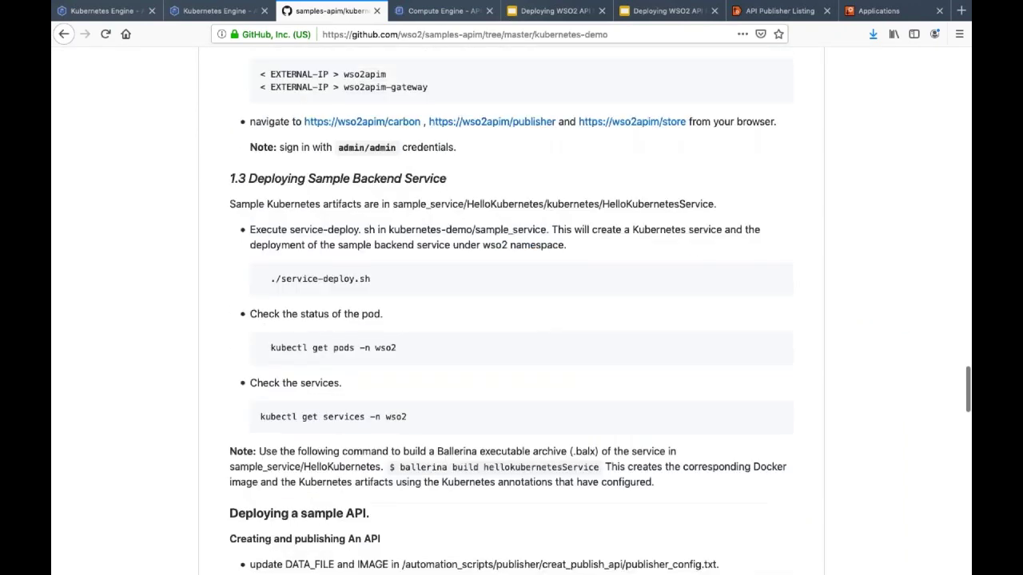
pyautogui.scroll(-10, 511, 319)
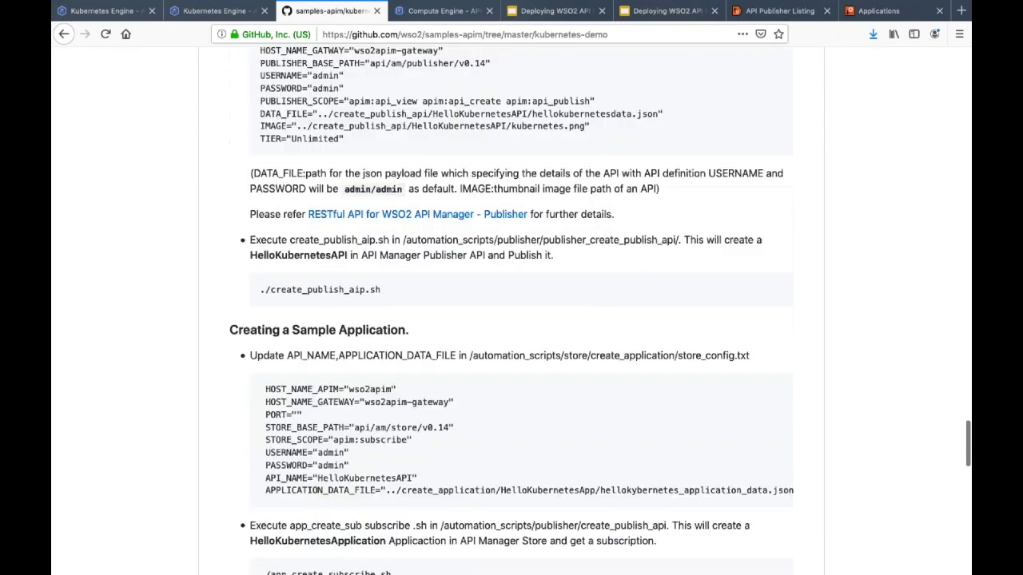
pyautogui.scroll(-10, 334, 112)
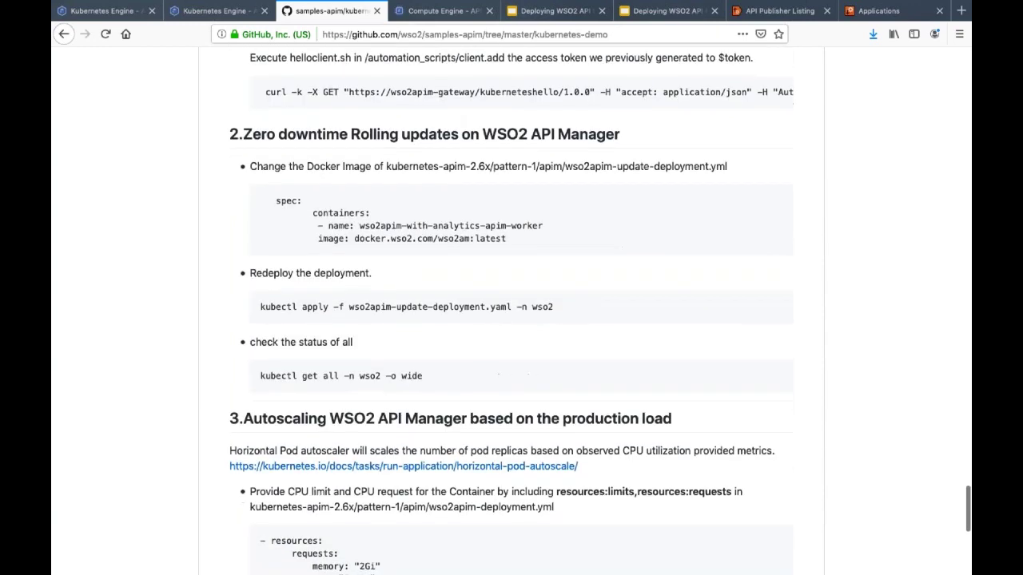
pyautogui.doubleClick(331, 110)
pyautogui.click(334, 111)
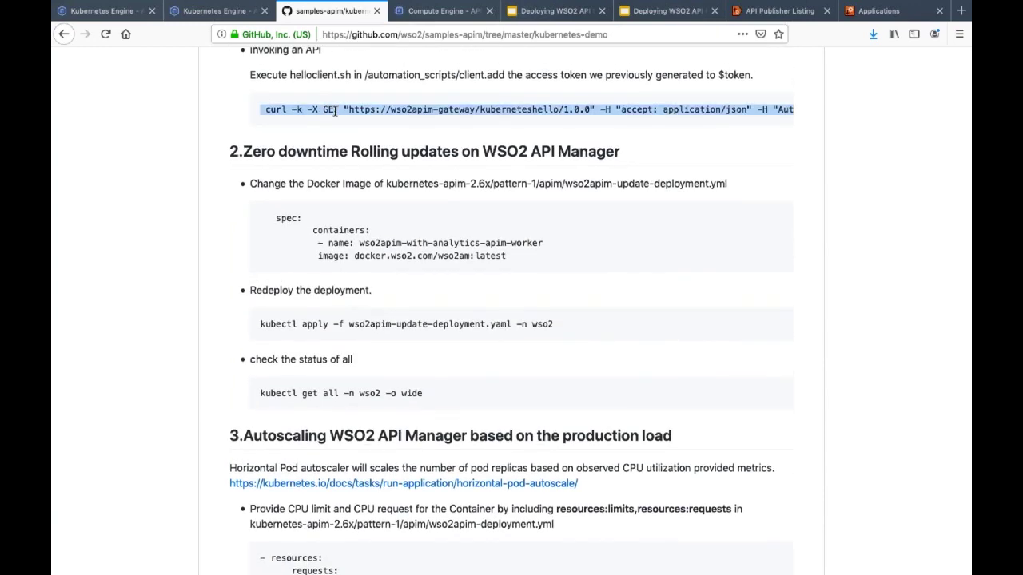
pyautogui.hotkey('ctrl', 'Left')
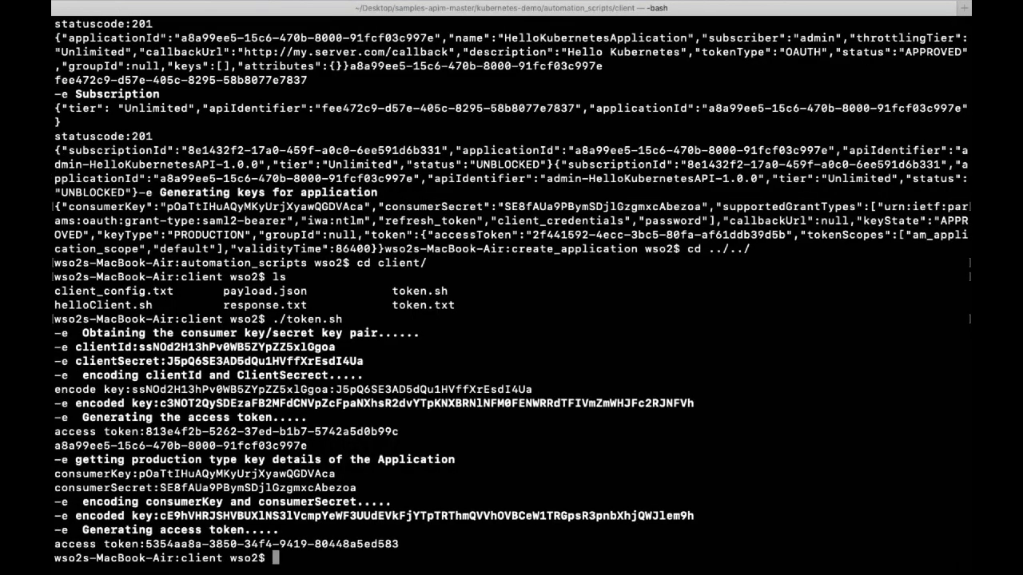
# Step: Send the curl request with the new bearer token twice, getting 'Hello Kubernetes!!!' each time
pyautogui.write('curl -k -X GET "https://wso2apim-gateway/kuberneteshello/1.0.0" -H "accept: application/json" -H "Authorization: Bearer')
pyautogui.press('BackSpace')
pyautogui.press('BackSpace')
pyautogui.press('BackSpace')
pyautogui.press('BackSpace')
pyautogui.press('BackSpace')
pyautogui.press('BackSpace')
pyautogui.press('BackSpace')
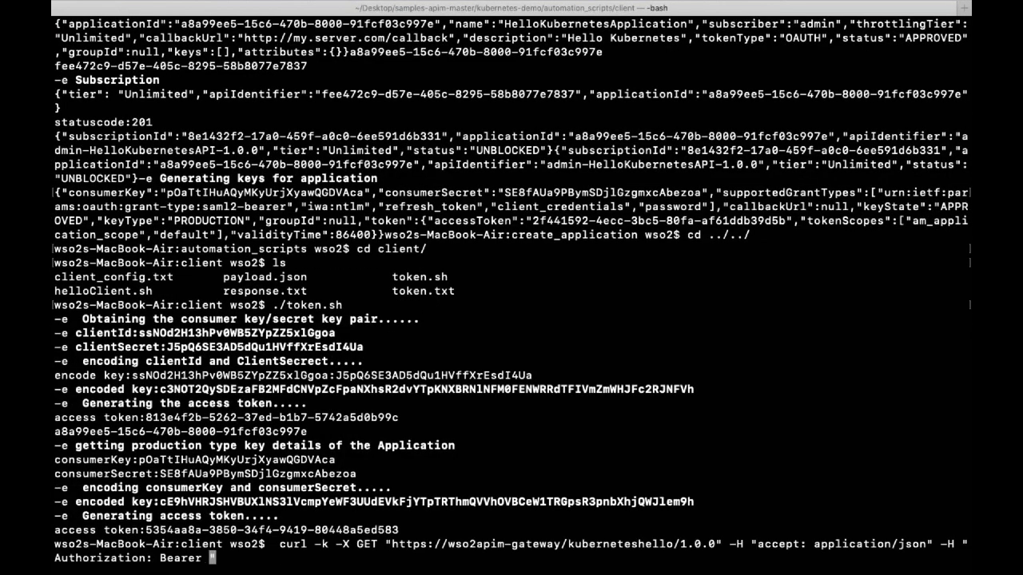
pyautogui.moveTo(146, 530); pyautogui.dragTo(399, 530)
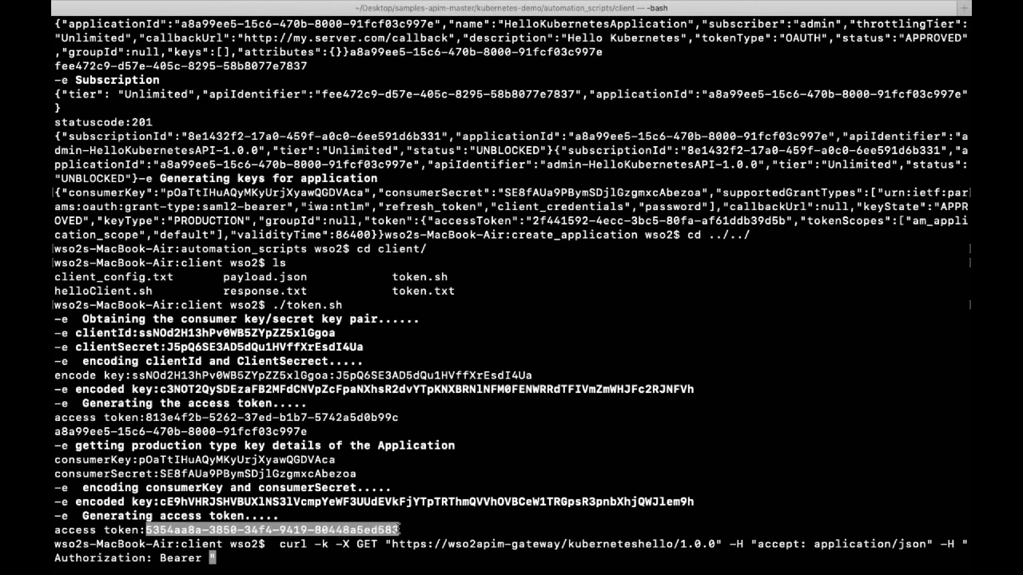
pyautogui.press('super+v')
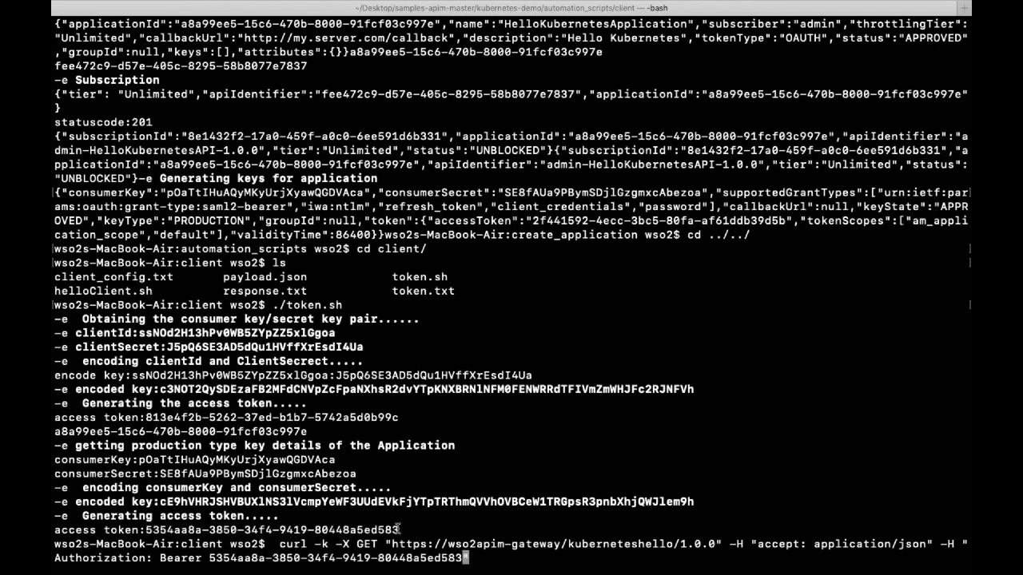
pyautogui.write('"')
pyautogui.press('Return')
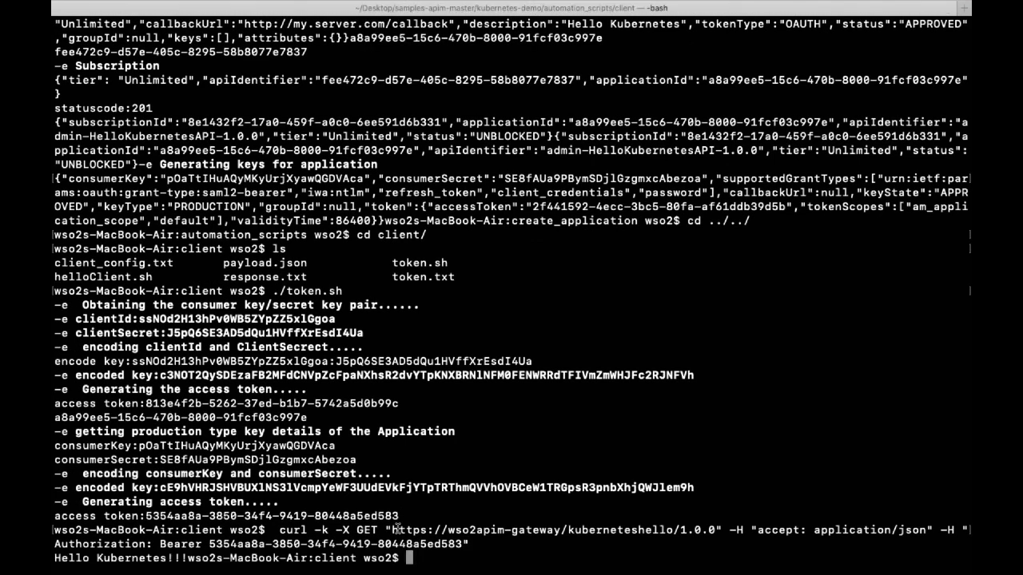
pyautogui.press('Up')
pyautogui.press('Return')
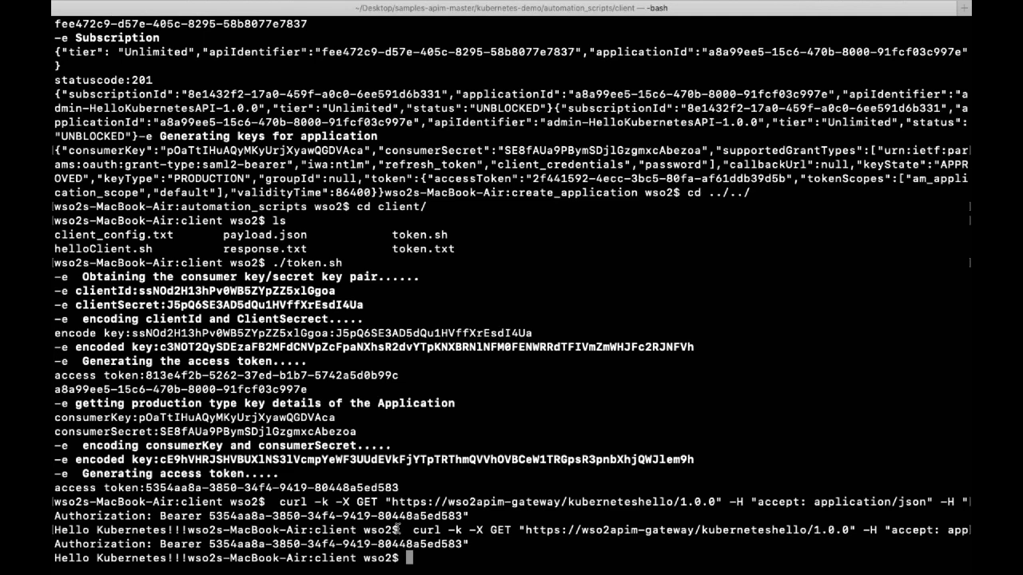
pyautogui.hotkey('ctrl', 'Right')
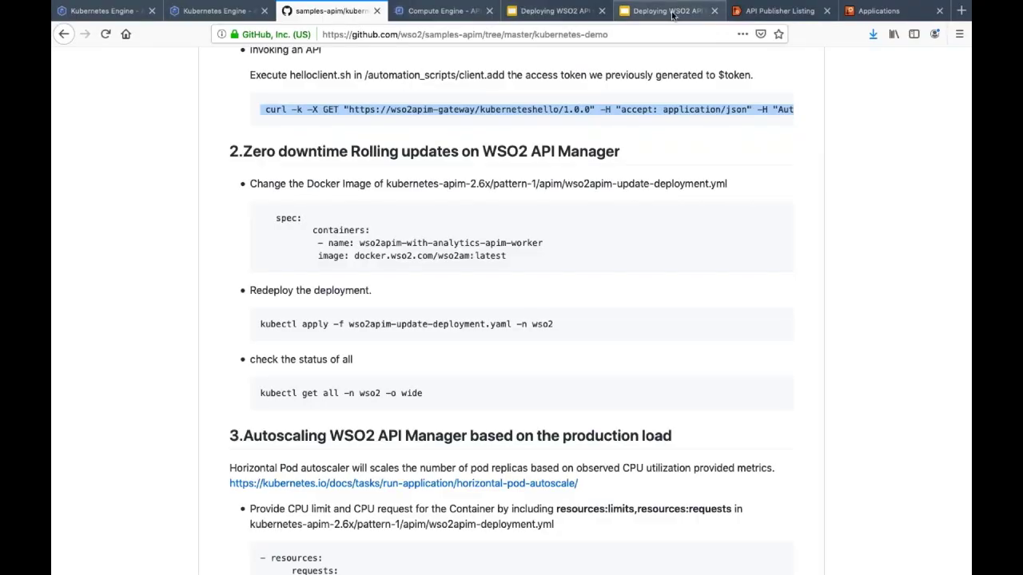
# Step: Present the 'Deploying WSO2 API' deck full screen on slide 25, 'How does HPA work??'
pyautogui.click(663, 10)
pyautogui.press('Left')
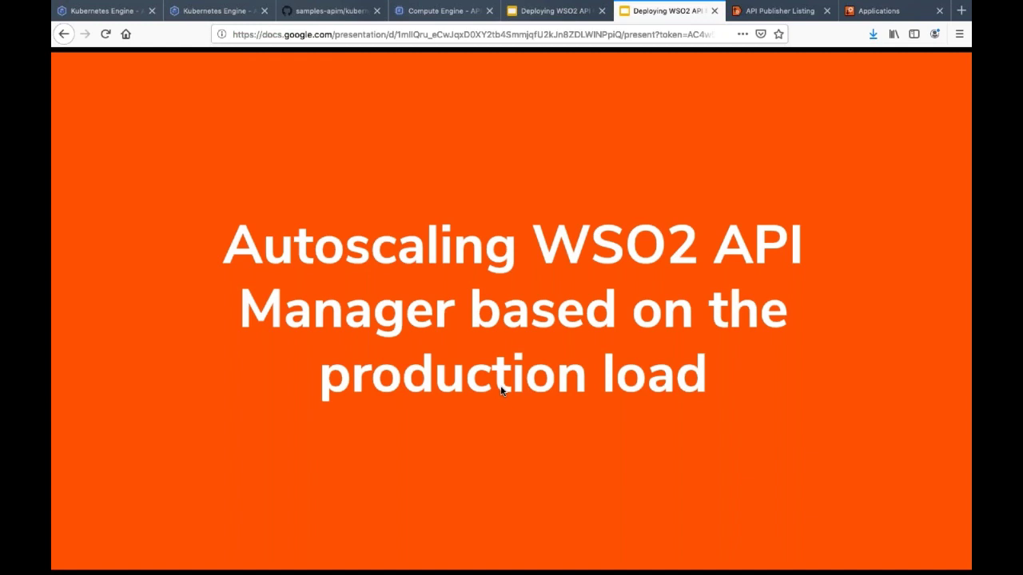
pyautogui.moveTo(489, 491)
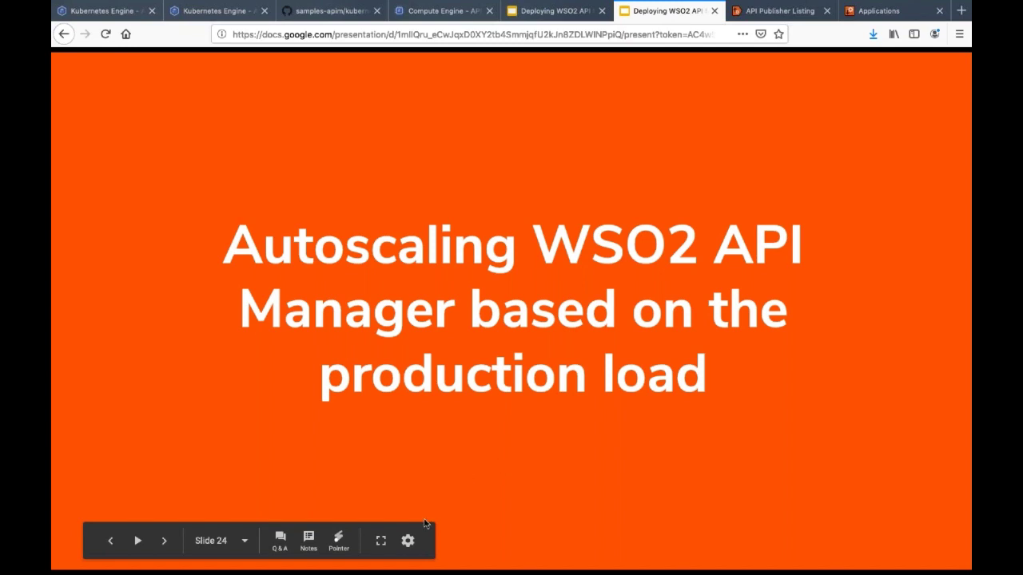
pyautogui.click(381, 541)
pyautogui.click(518, 414)
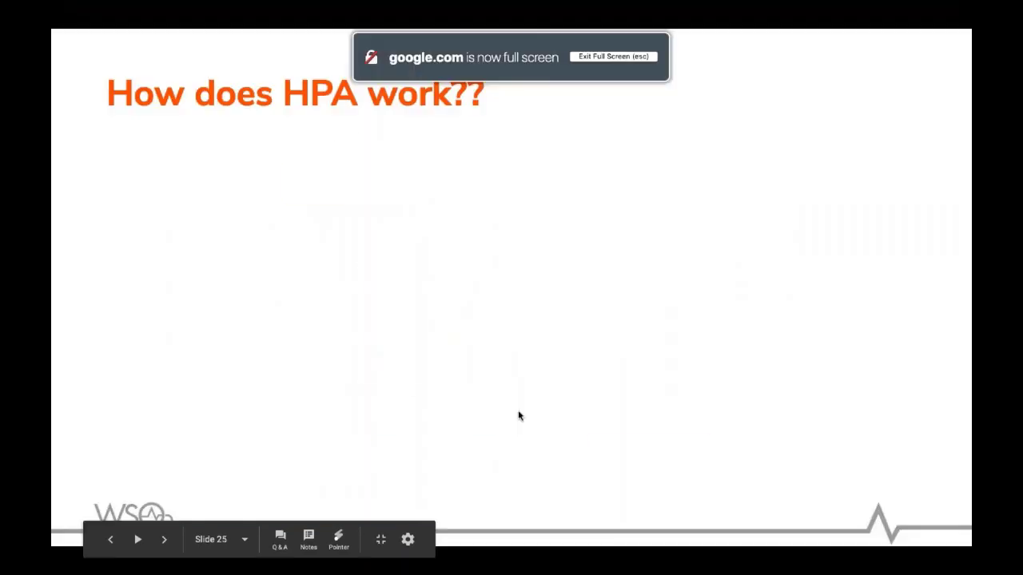
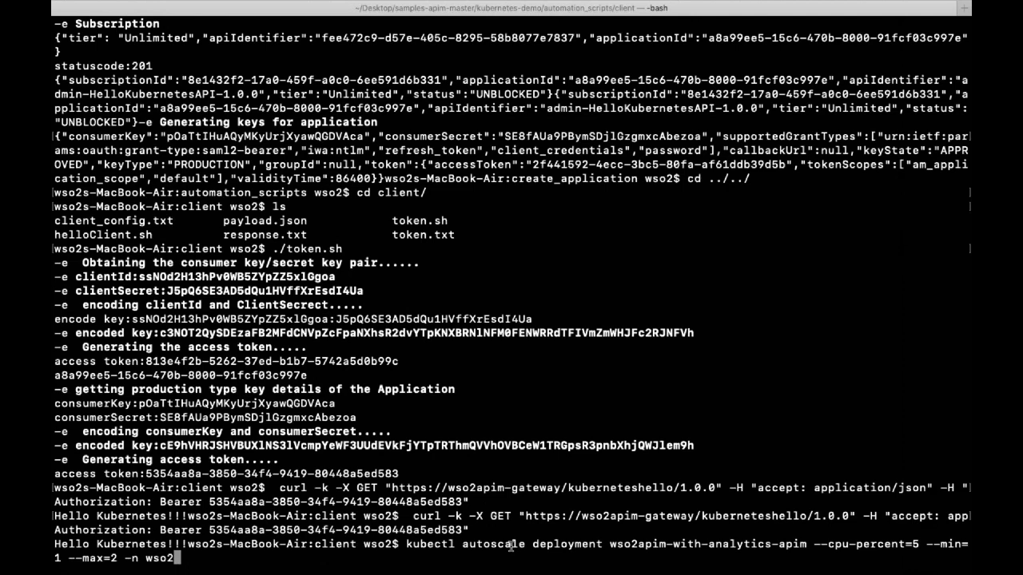
# Step: Autoscale APIM to 1–2 pods at 5% CPU, check kubectl get hpa -n wso2, and open a new tab
pyautogui.press('Return')
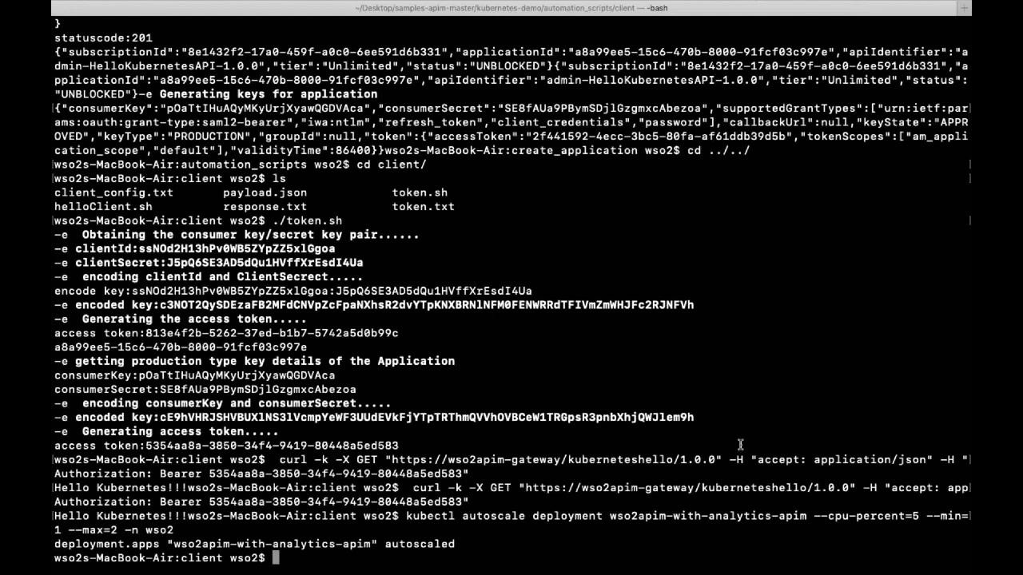
pyautogui.write('kubectl get ha')
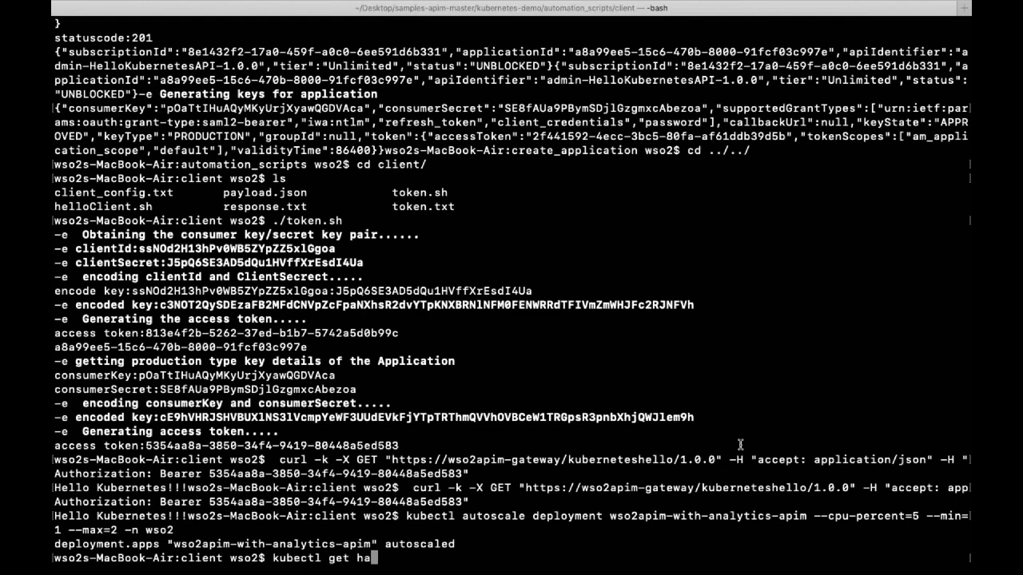
pyautogui.press('BackSpace')
pyautogui.write('pa -n wso2')
pyautogui.press('Return')
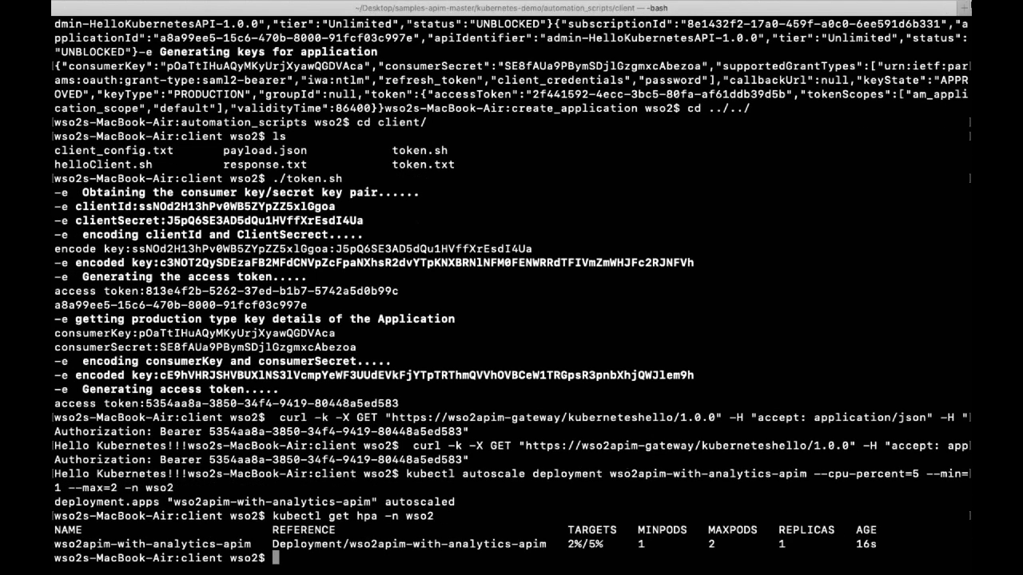
pyautogui.press('super+t')
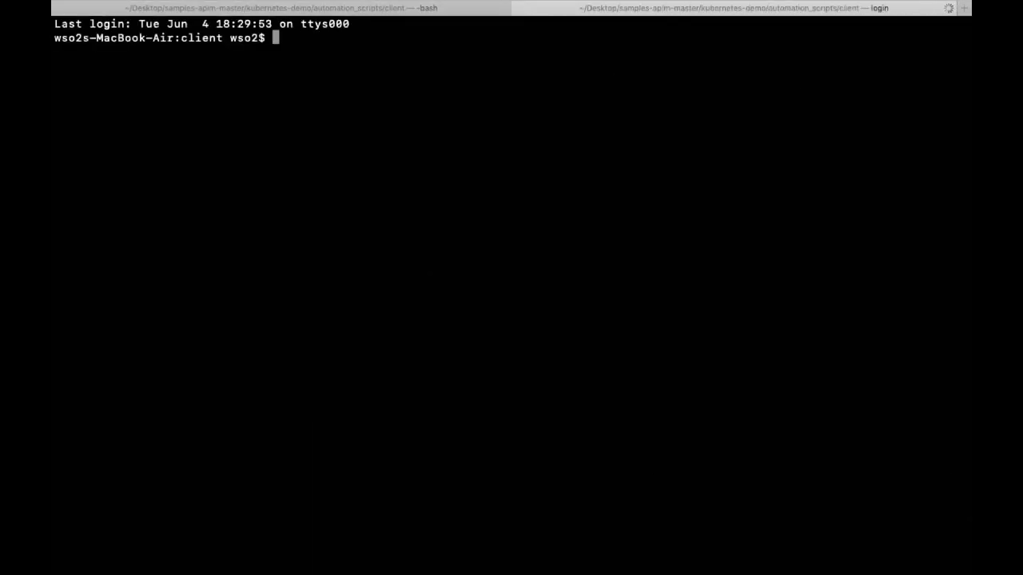
# Step: Start ./helloClient.sh in the new tab, then recall kubectl get hpa -n wso2 in the first tab
pyautogui.write('./helloClient.sh')
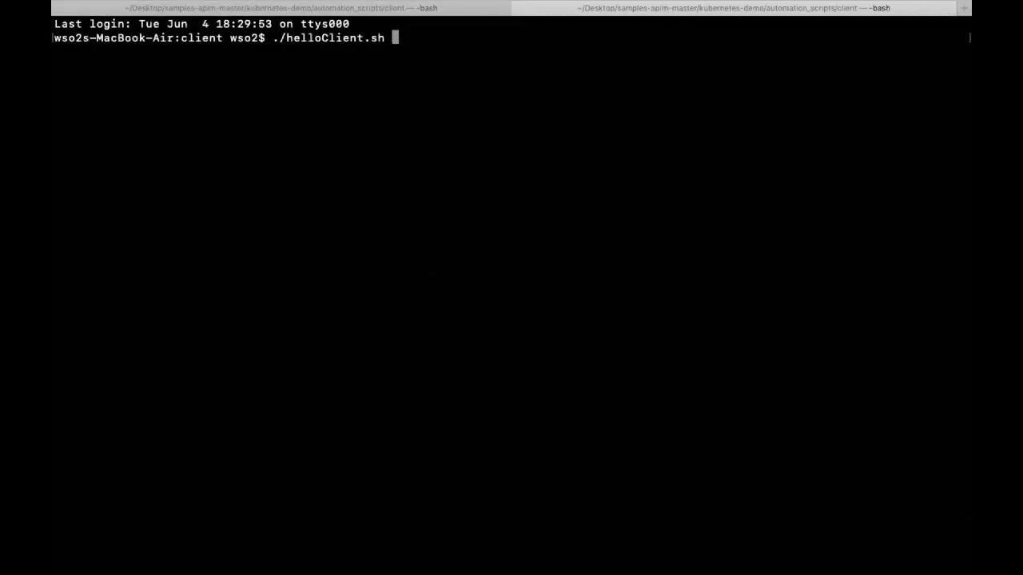
pyautogui.press('Return')
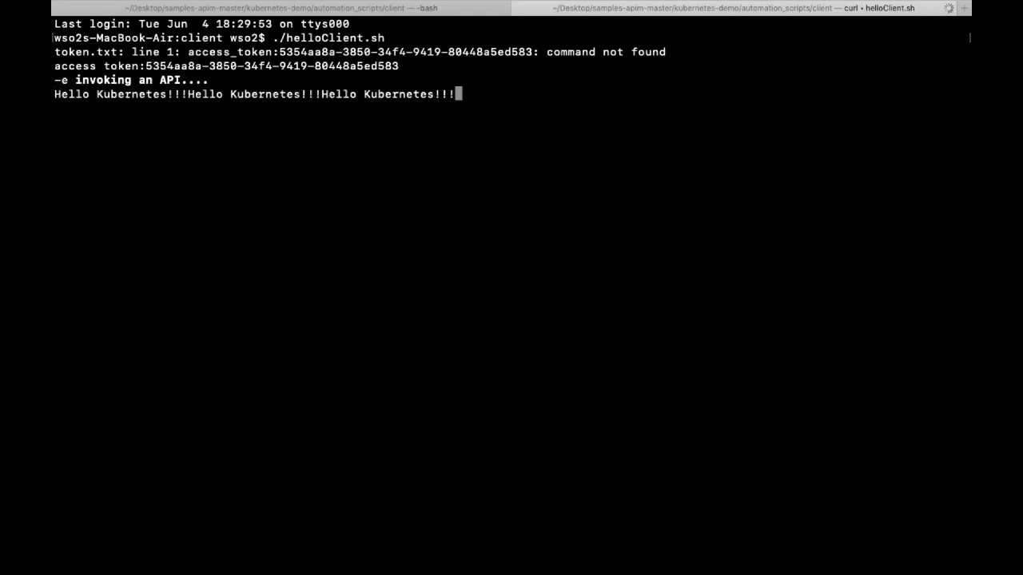
pyautogui.click(222, 10)
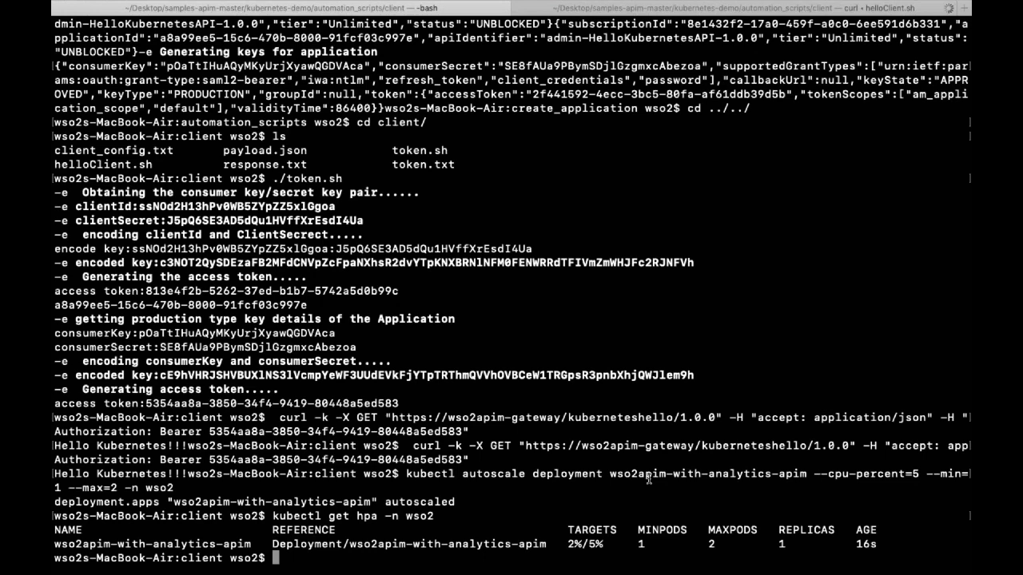
pyautogui.press('Up')
# Step: Watch the wso2 autoscaler until CPU hits 6%/5% and replicas reach 2, then stop and type kubectl get rs -n wso2
pyautogui.write('--wa')
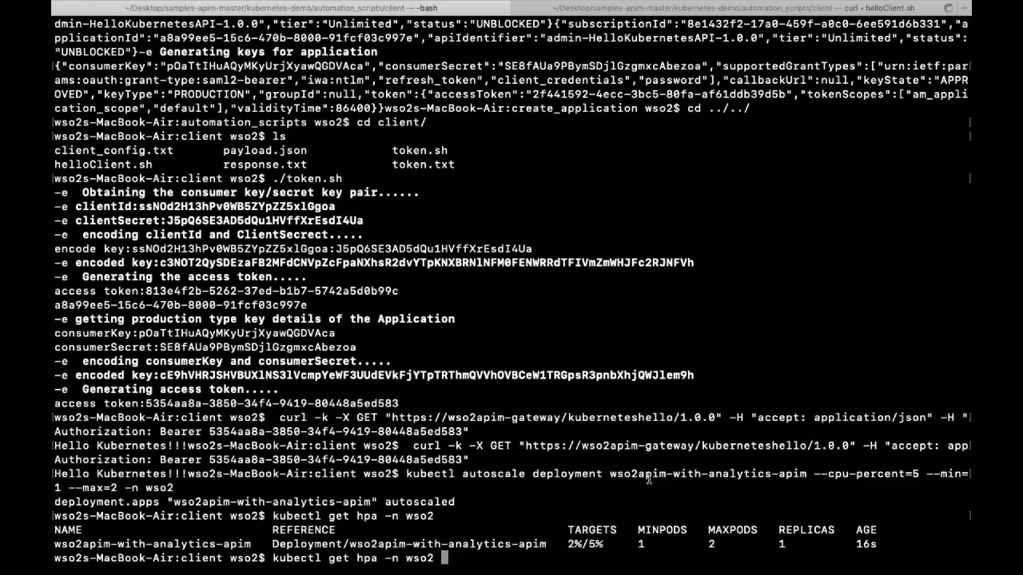
pyautogui.write('tch')
pyautogui.press('Return')
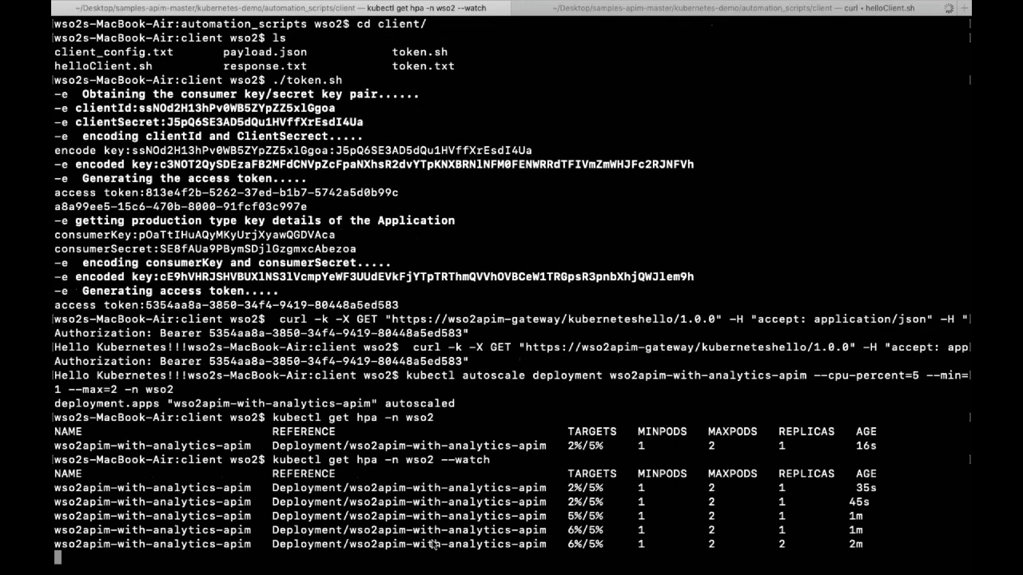
pyautogui.tripleClick(433, 544)
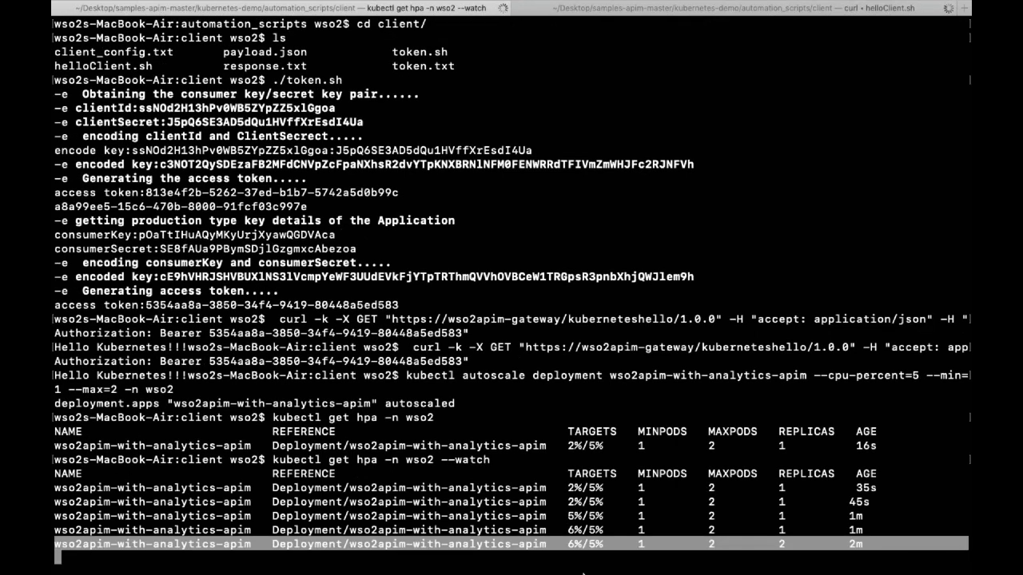
pyautogui.click(585, 570)
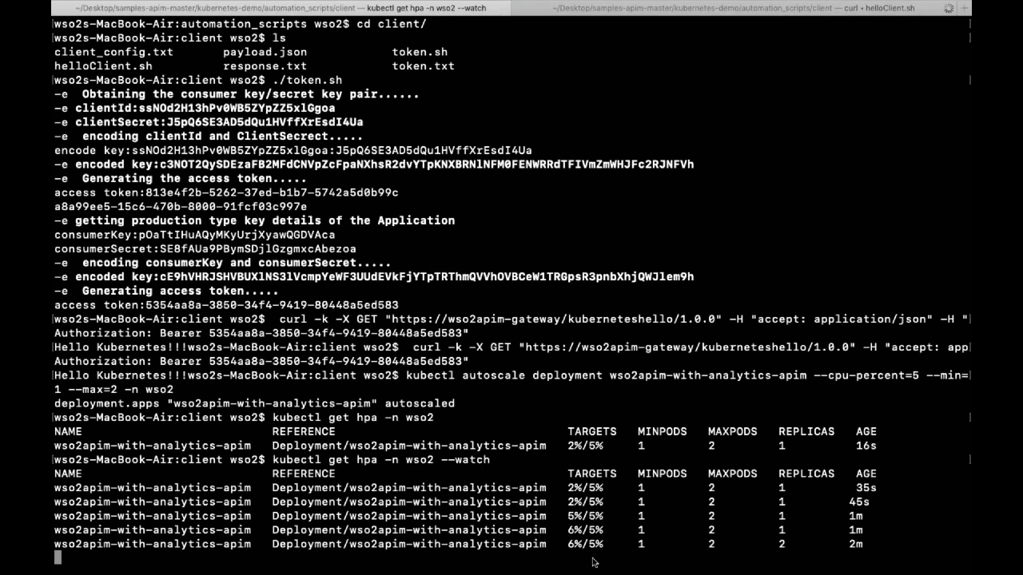
pyautogui.hotkey('ctrl', 'c')
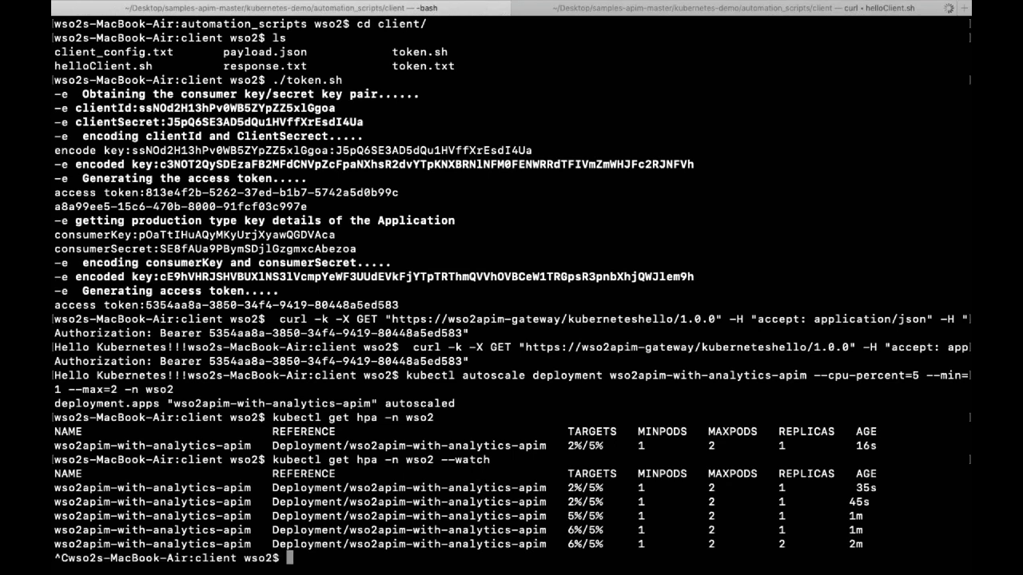
pyautogui.write('kubectl get r')
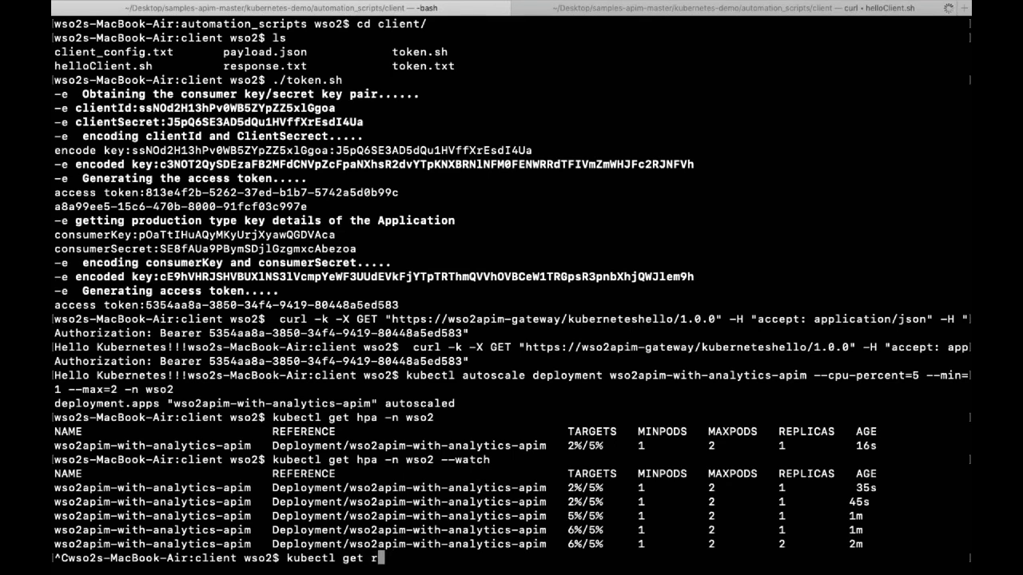
pyautogui.write('s -n wso2')
# Step: List the wso2 ReplicaSets and highlight the APIM set 646d544f6b with 2 desired, 2 current
pyautogui.press('Return')
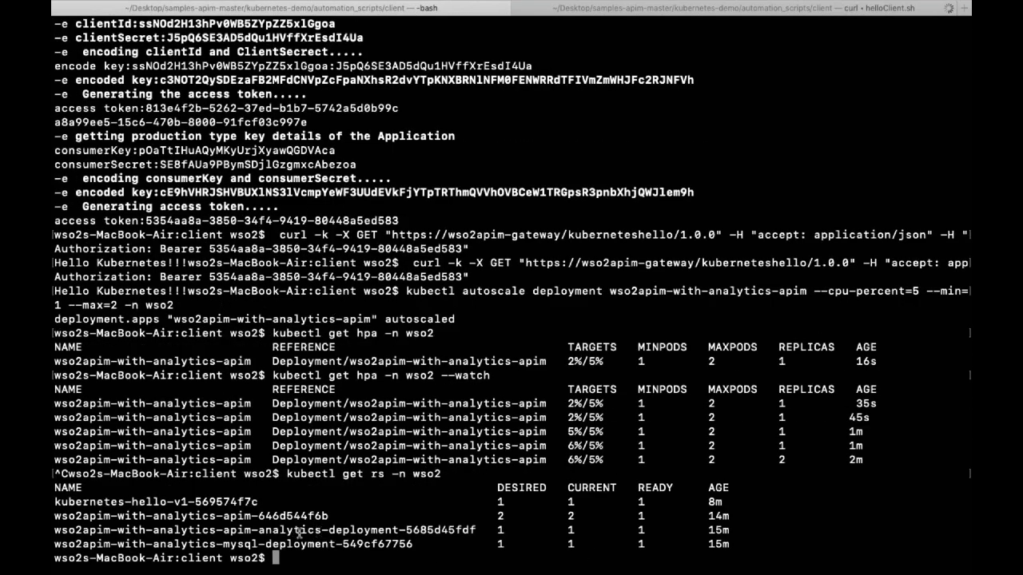
pyautogui.doubleClick(280, 516)
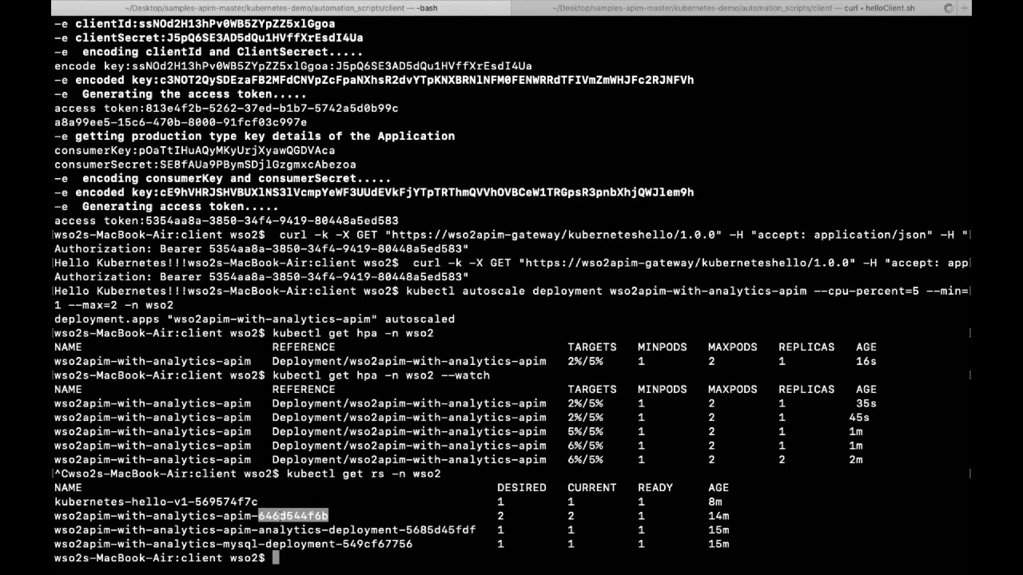
pyautogui.tripleClick(280, 516)
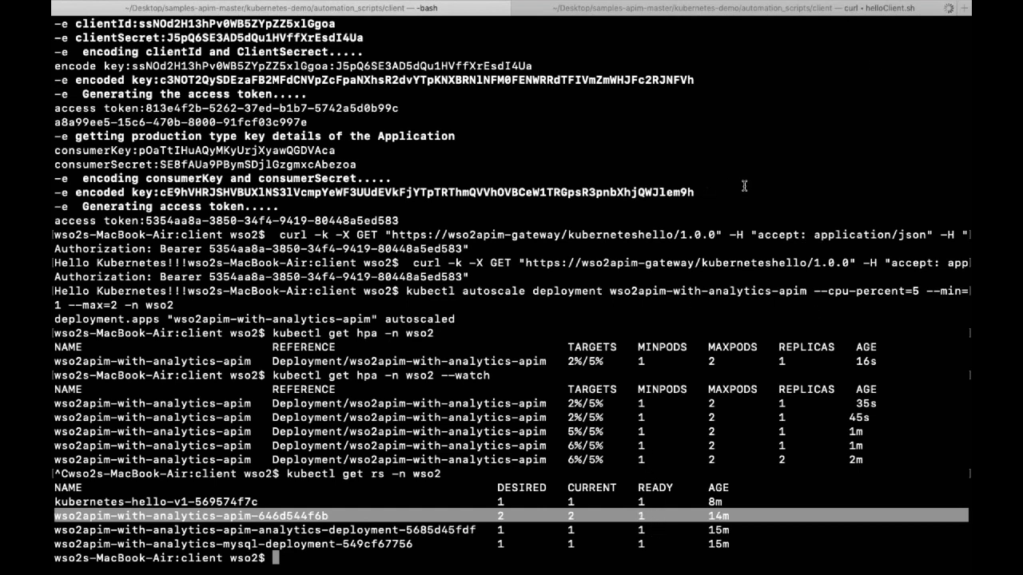
# Step: In a new tab, list wso2 pods and highlight the old running pod and the new not-ready one
pyautogui.click(964, 8)
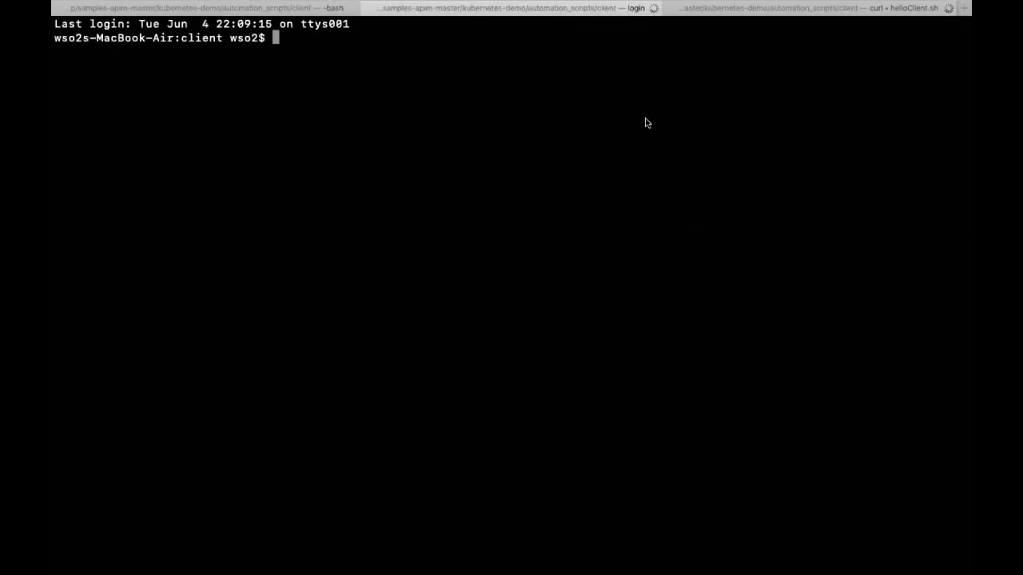
pyautogui.write('kubectl get ')
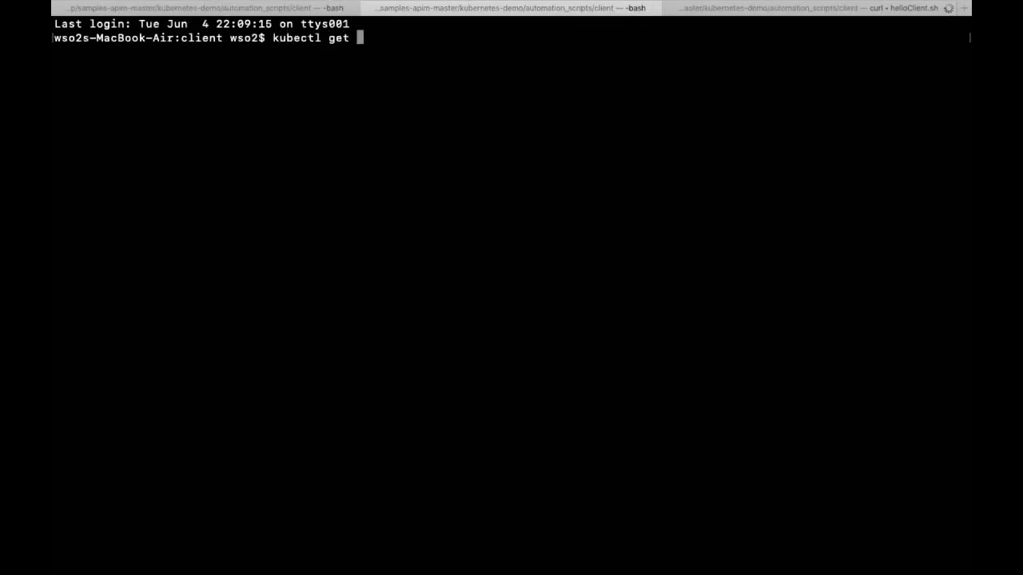
pyautogui.write('pods -n wso2')
pyautogui.press('Return')
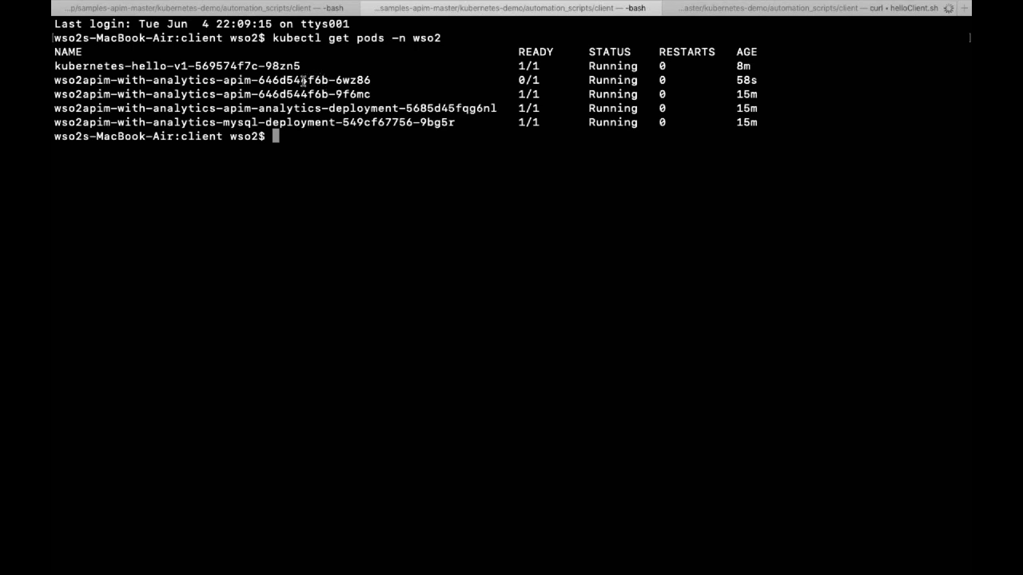
pyautogui.tripleClick(298, 93)
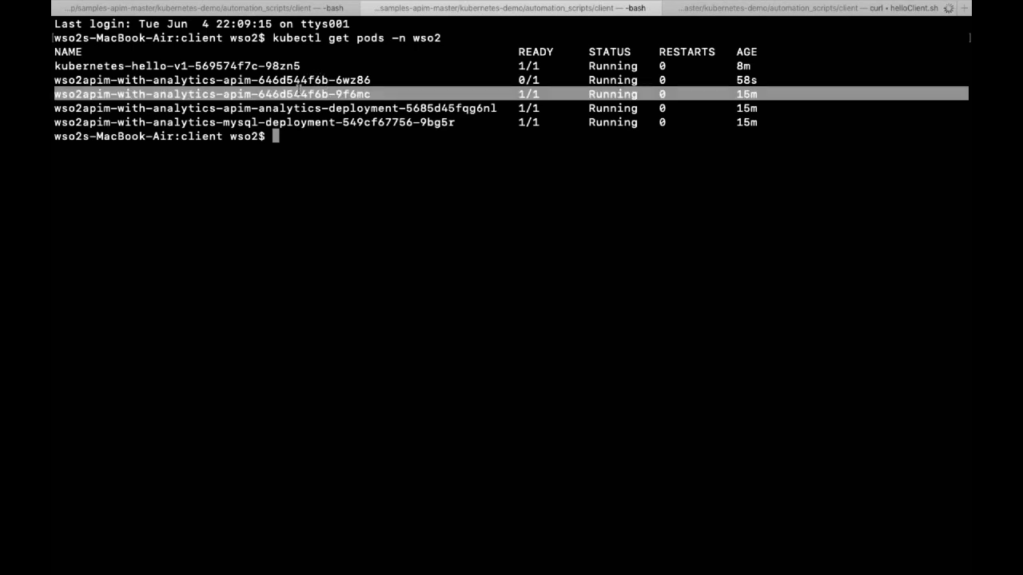
pyautogui.tripleClick(293, 79)
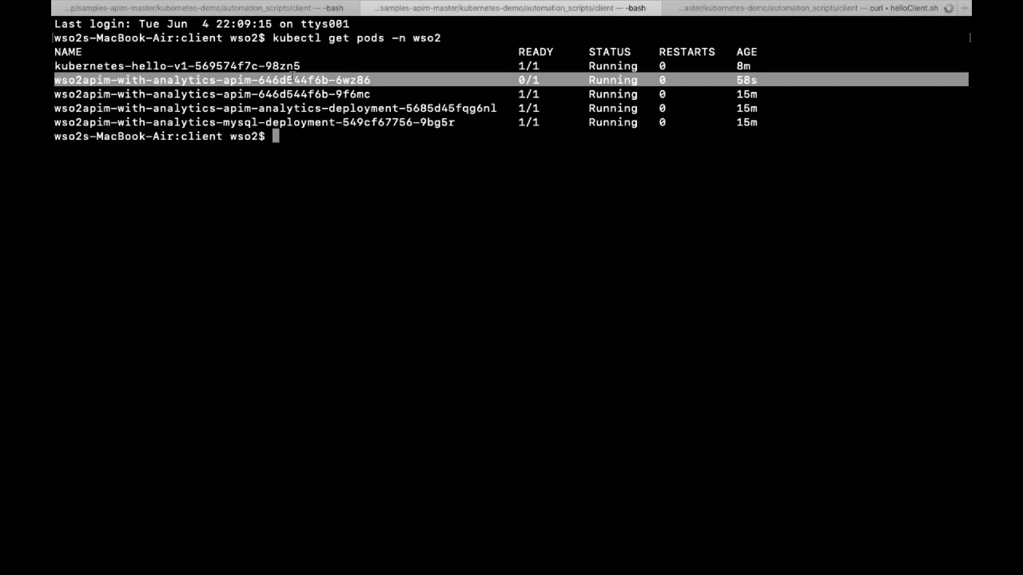
# Step: Confirm the hello client still returns responses, then run kubectl get pods -n wso2 --watch
pyautogui.click(296, 12)
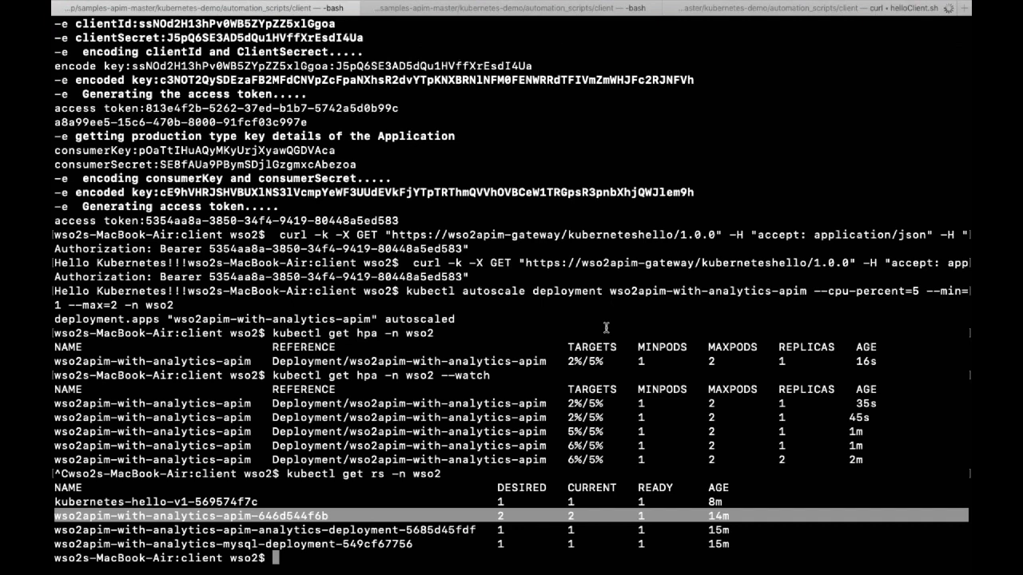
pyautogui.click(752, 14)
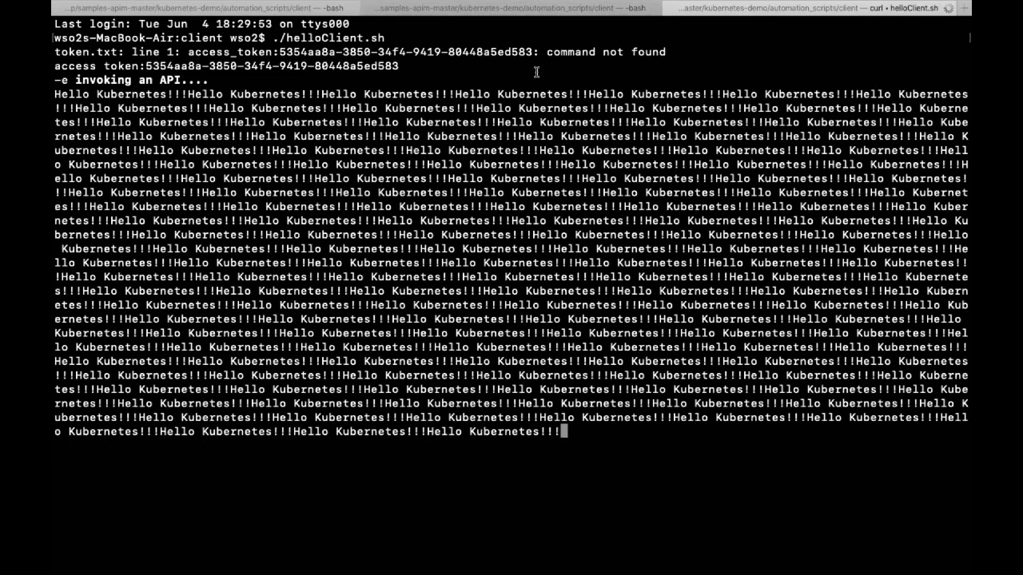
pyautogui.click(493, 8)
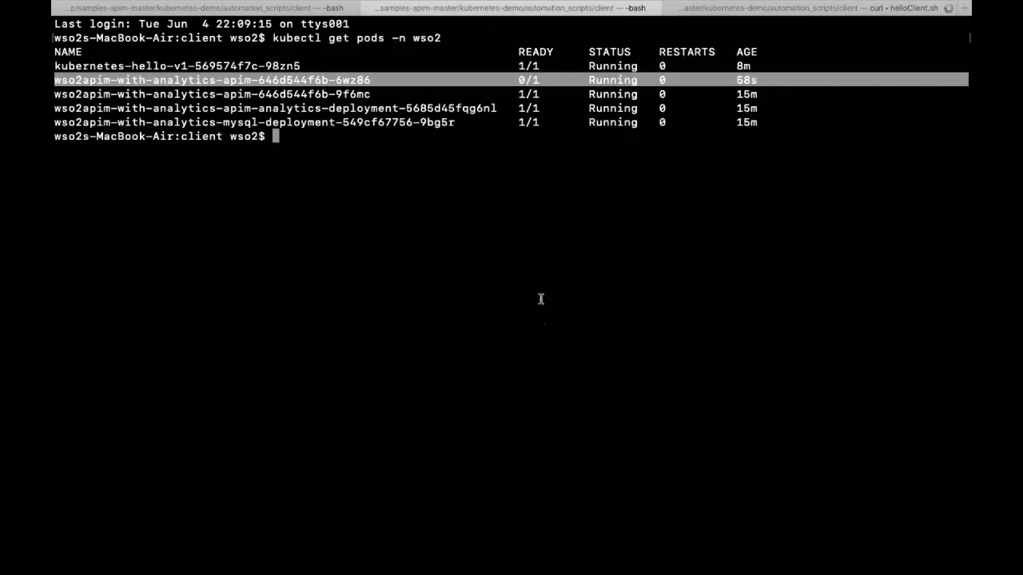
pyautogui.press('Up')
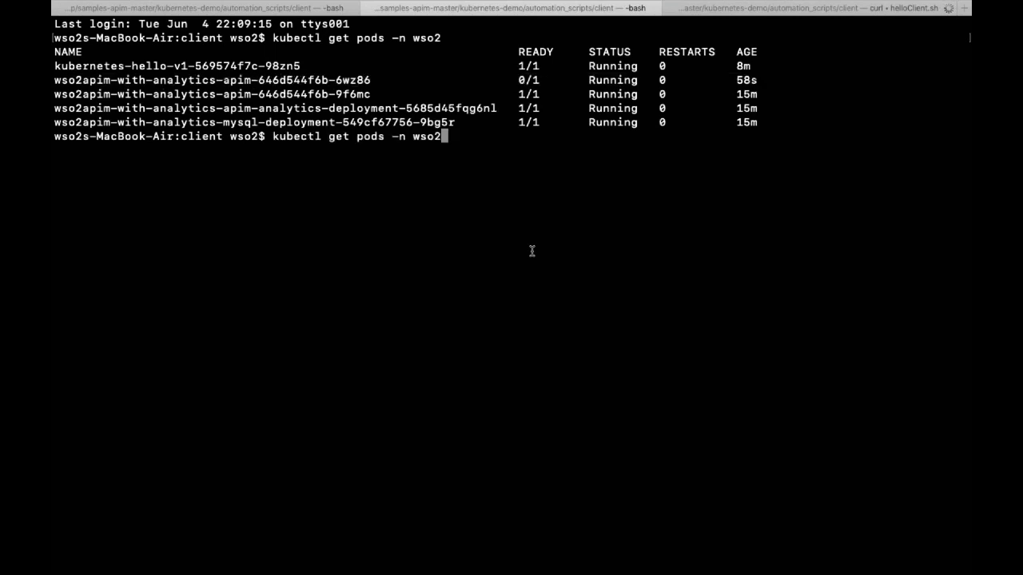
pyautogui.write('--w')
pyautogui.write('atch')
pyautogui.press('Return')
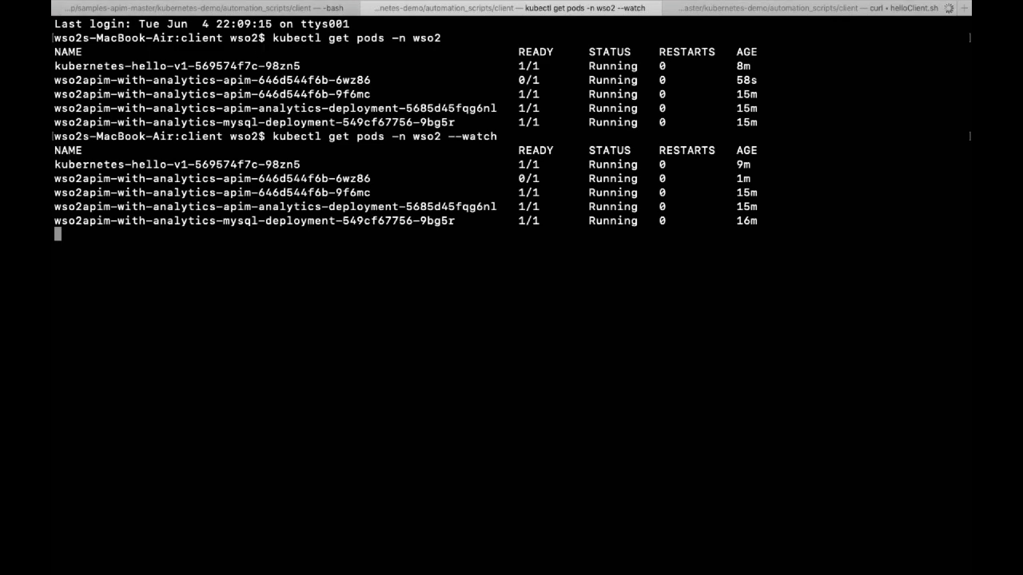
# Step: Rerun kubectl get rs -n wso2, highlight the API Manager row, and bring up the pod watch tab
pyautogui.click(200, 8)
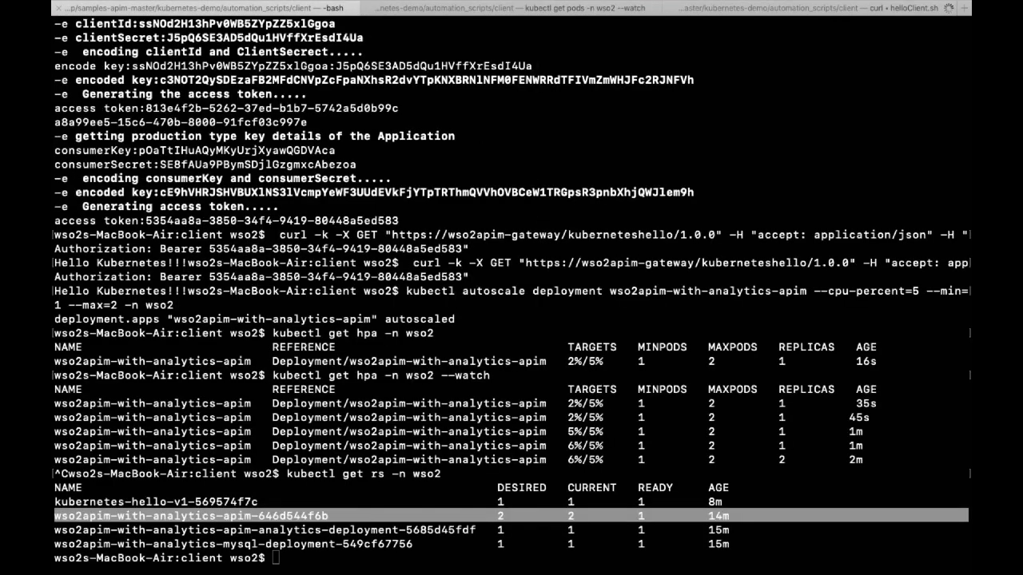
pyautogui.click(429, 551)
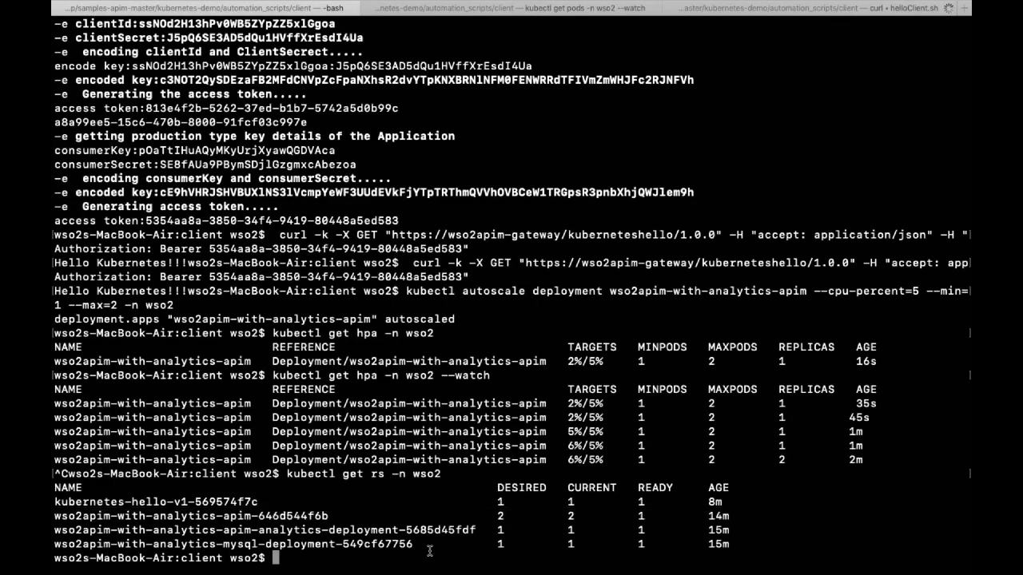
pyautogui.press('Up')
pyautogui.write('-')
pyautogui.press('BackSpace')
pyautogui.press('BackSpace')
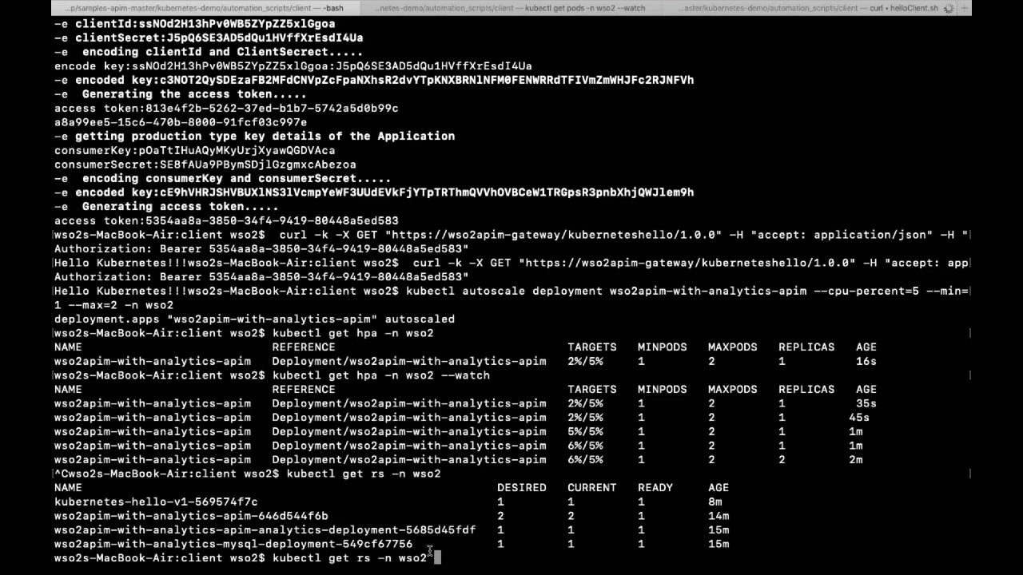
pyautogui.press('Return')
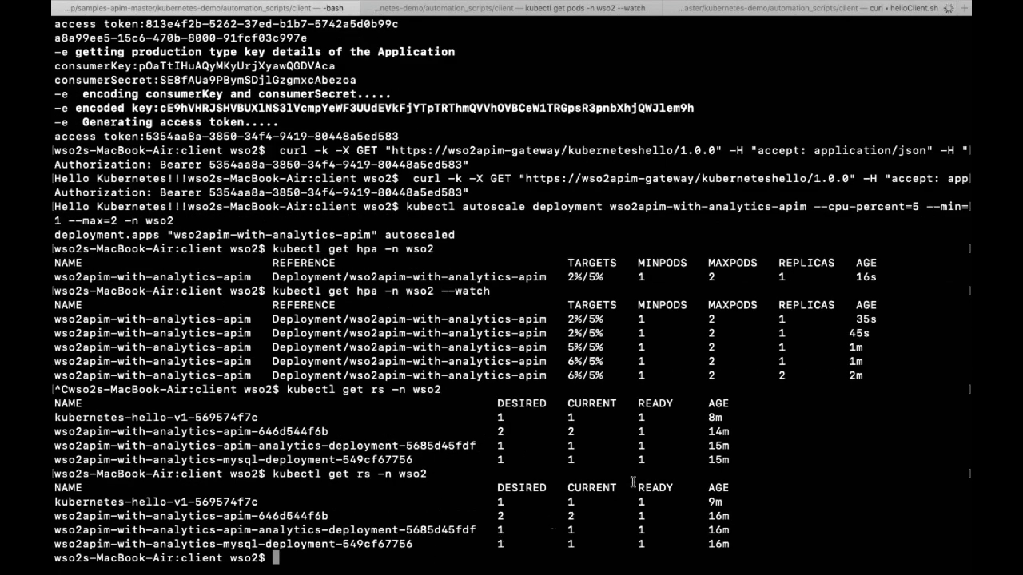
pyautogui.tripleClick(317, 510)
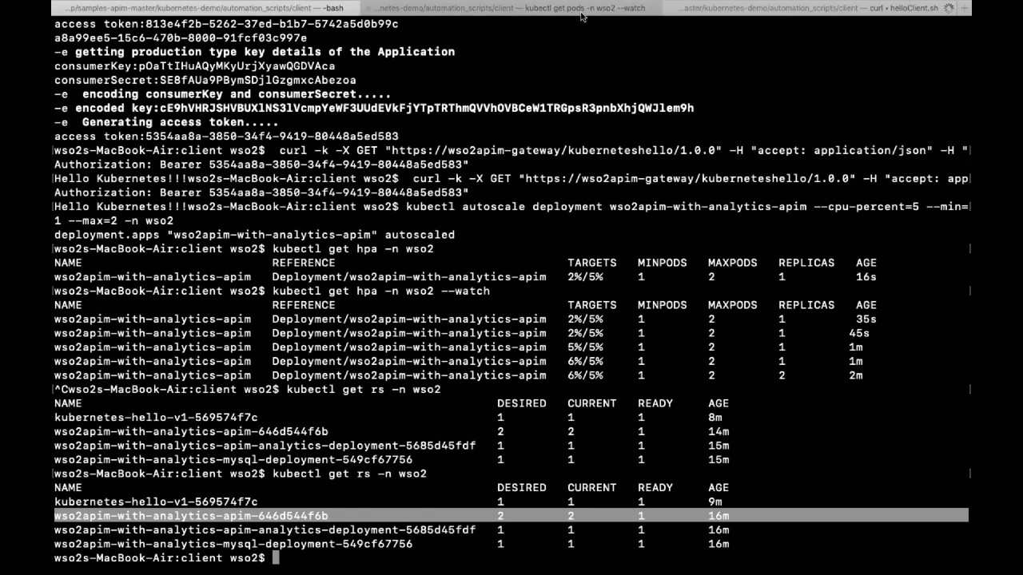
pyautogui.click(582, 15)
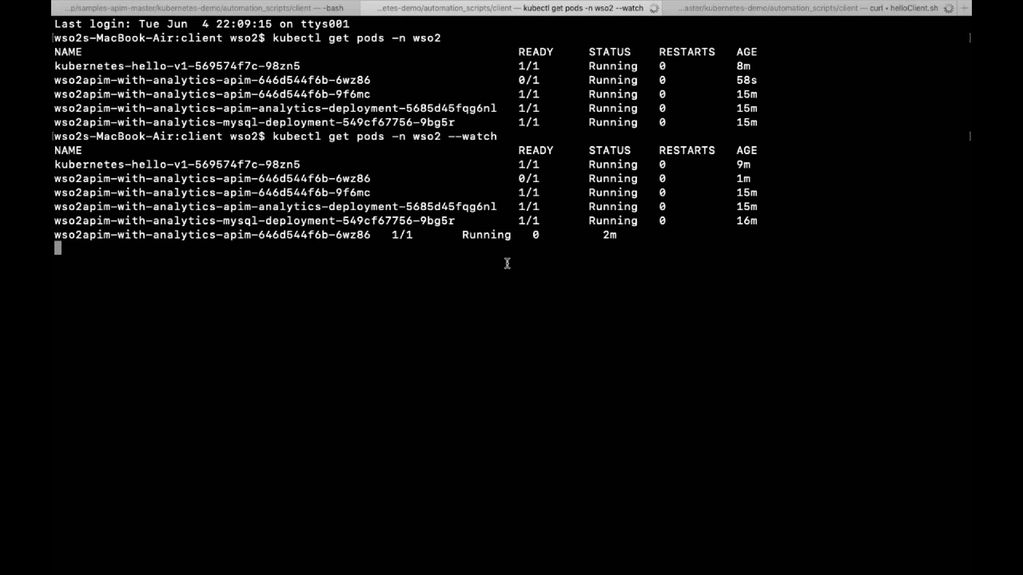
# Step: Stop the watch, list wso2 pods showing 6wz86 and 9f6mc both 1/1 Running, then switch to the browser
pyautogui.hotkey('ctrl', 'c')
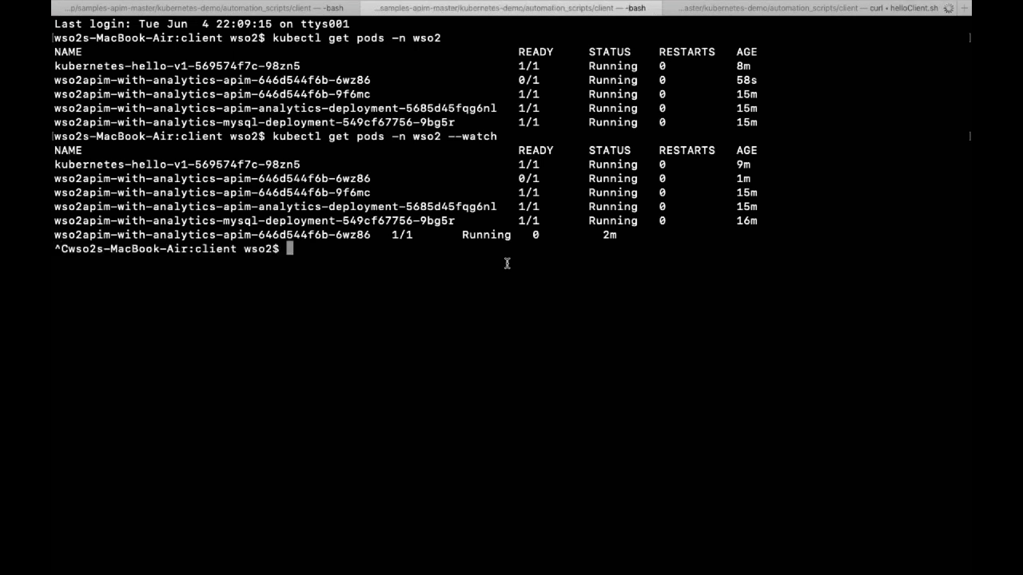
pyautogui.press('Up')
pyautogui.press('BackSpace')
pyautogui.press('BackSpace')
pyautogui.press('BackSpace')
pyautogui.press('BackSpace')
pyautogui.press('BackSpace')
pyautogui.press('BackSpace')
pyautogui.press('BackSpace')
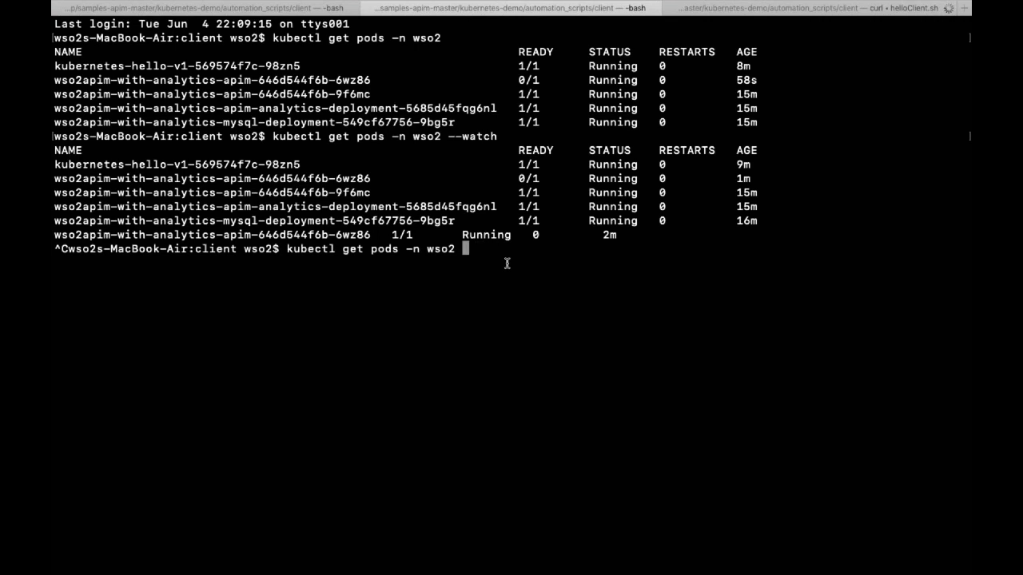
pyautogui.press('Return')
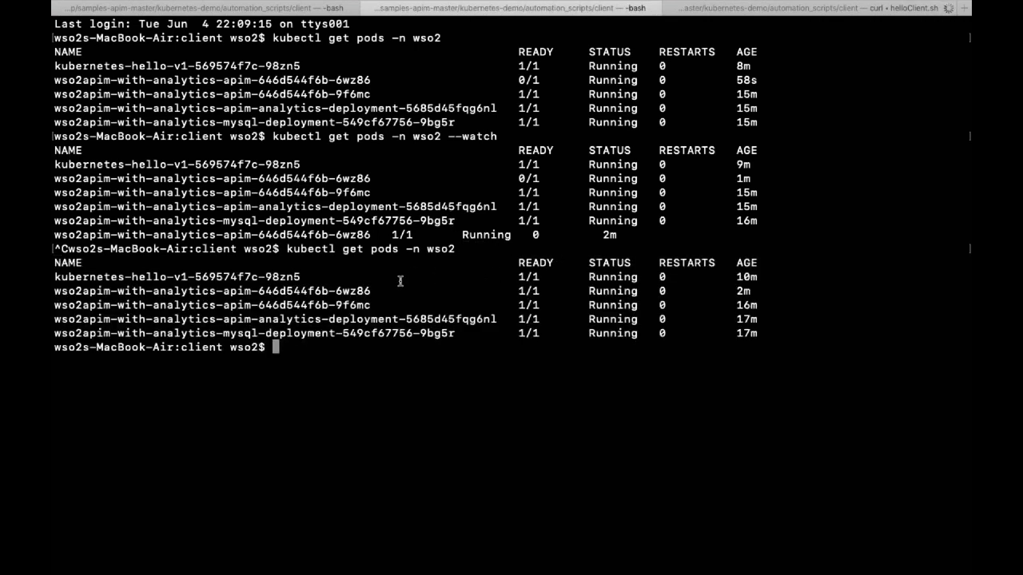
pyautogui.moveTo(336, 292)
pyautogui.mouseDown()
pyautogui.moveTo(371, 292)
pyautogui.moveTo(340, 305)
pyautogui.mouseUp()
pyautogui.click(332, 304)
pyautogui.tripleClick(332, 304)
pyautogui.click(386, 399)
pyautogui.hotkey('ctrl', 'Right')
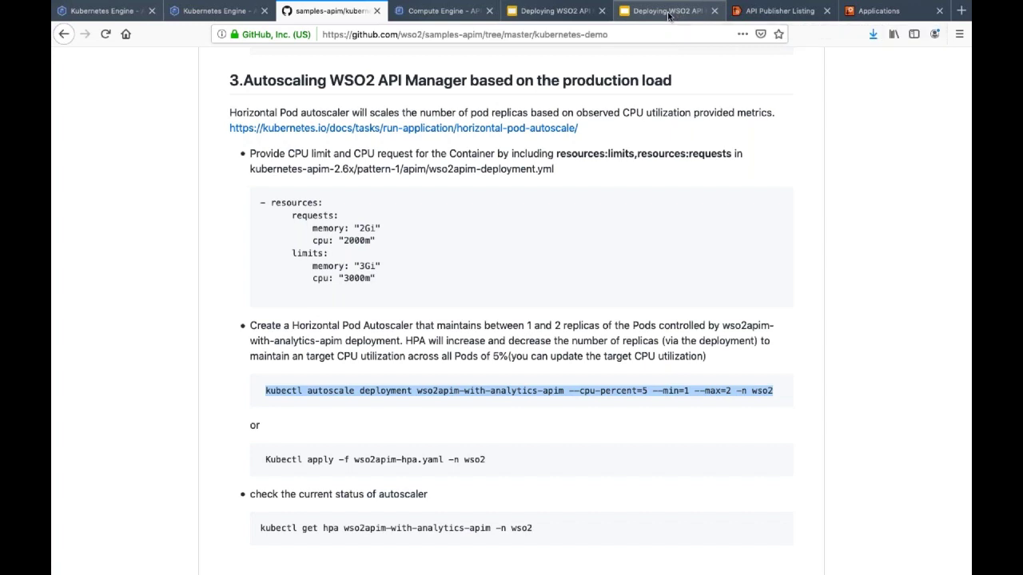
# Step: Present the 'Deploying WSO2 API' deck full screen at slide 26 on zero-downtime rolling updates
pyautogui.click(668, 16)
pyautogui.press('Right')
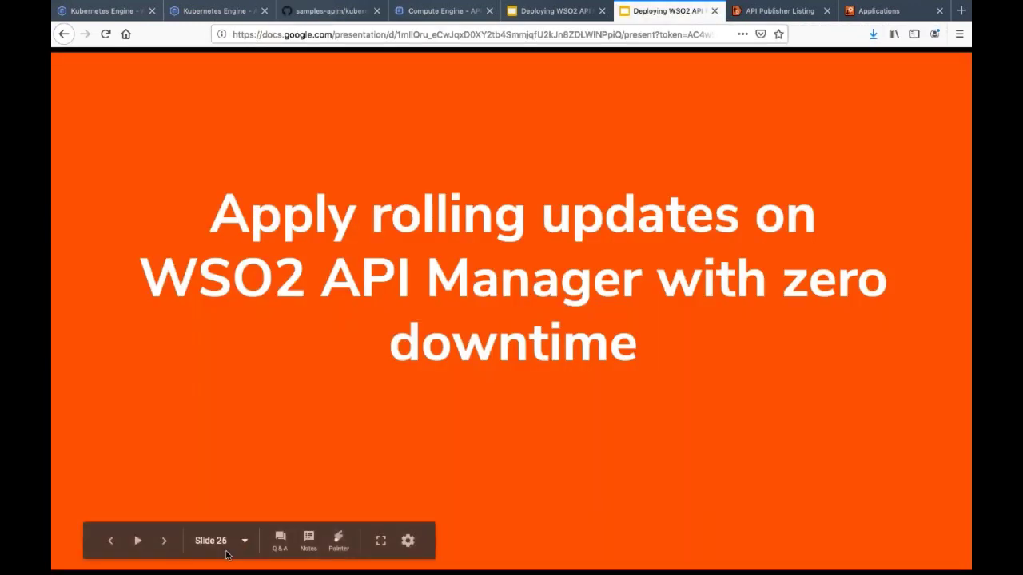
pyautogui.click(381, 541)
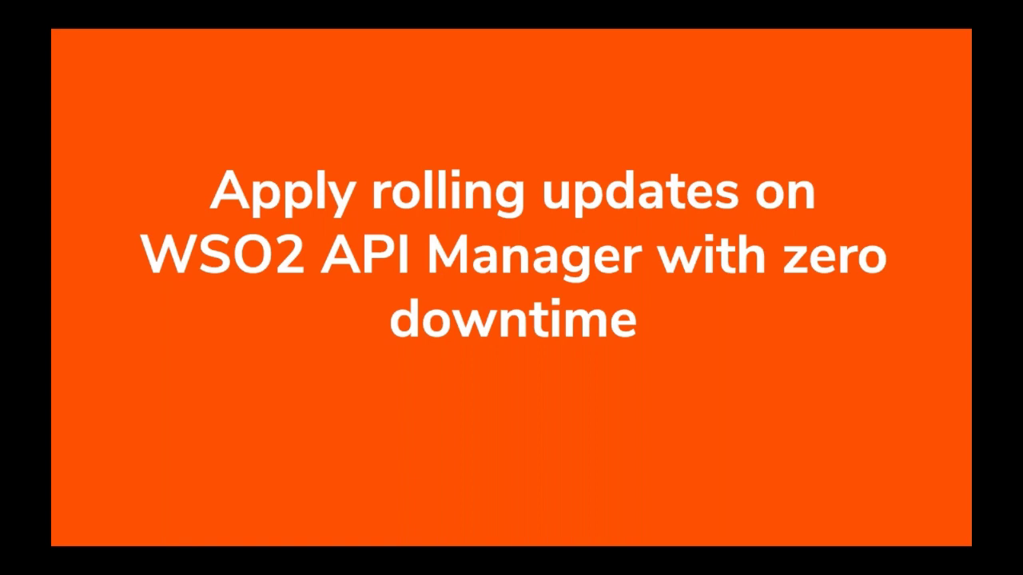
# Step: Return to the first Terminal tab and recall the earlier kubectl get hpa -n wso2 --watch command
pyautogui.hotkey('ctrl', 'Left')
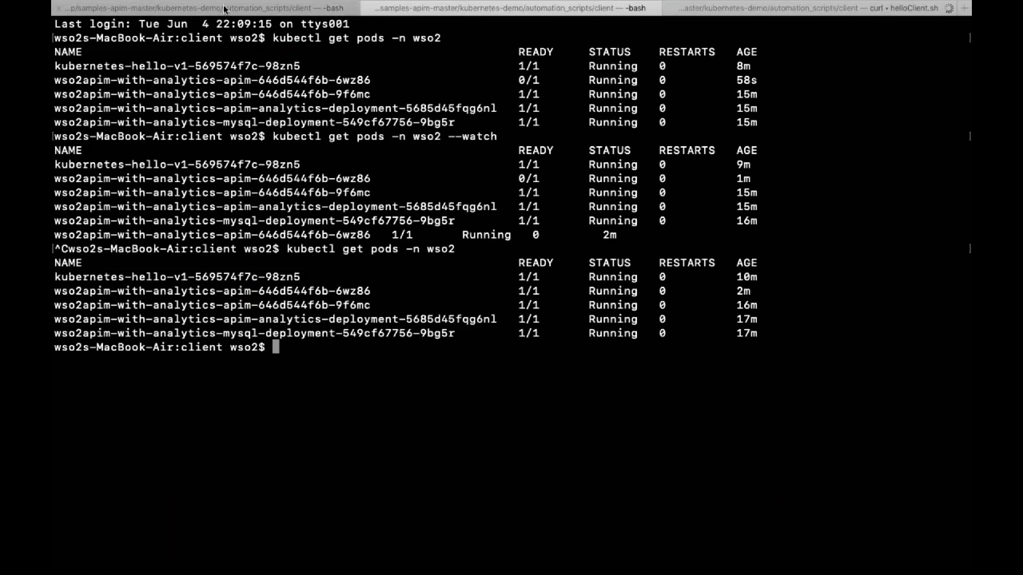
pyautogui.click(225, 9)
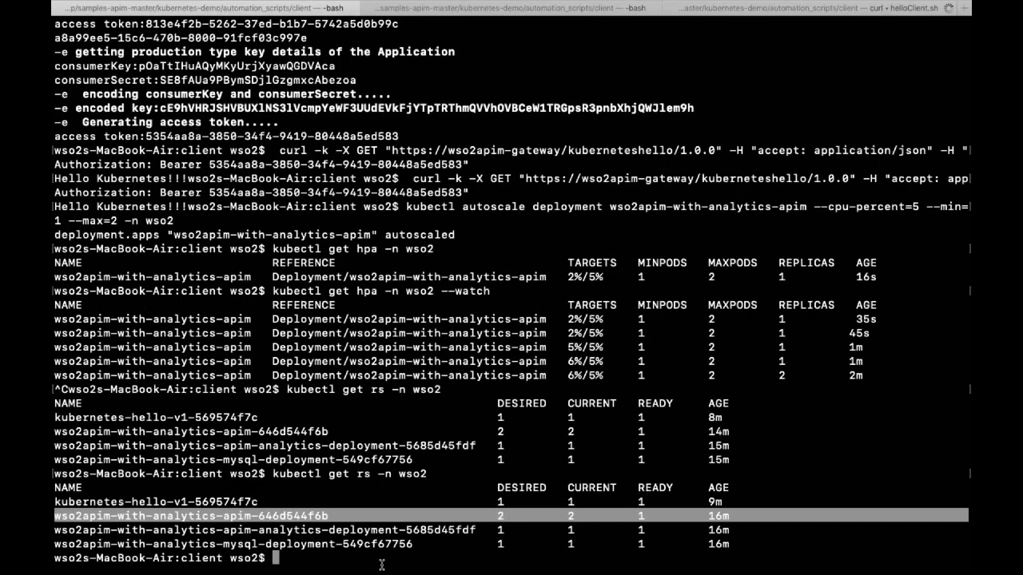
pyautogui.press('Up')
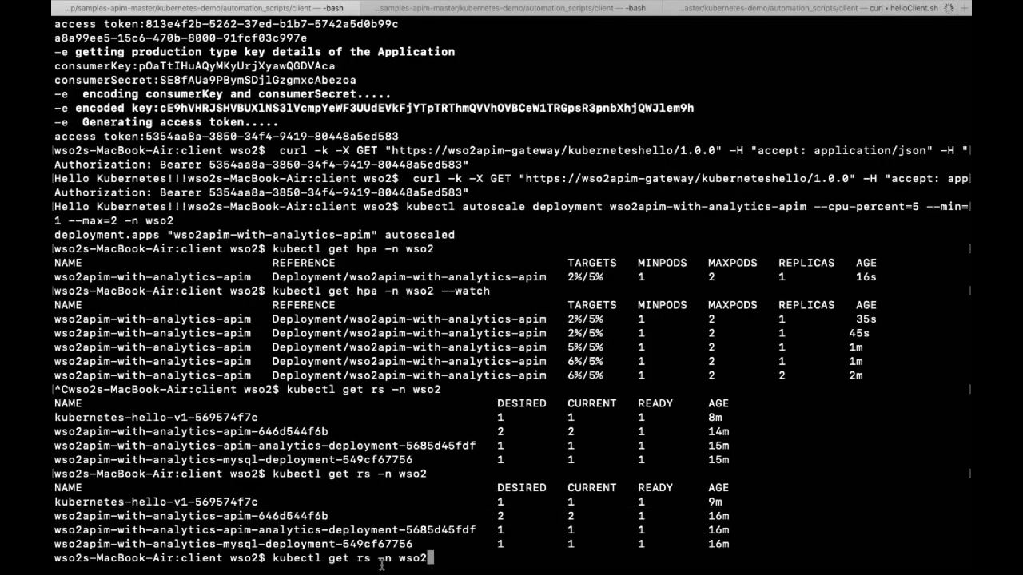
pyautogui.press('Up')
pyautogui.press('BackSpace')
pyautogui.press('BackSpace')
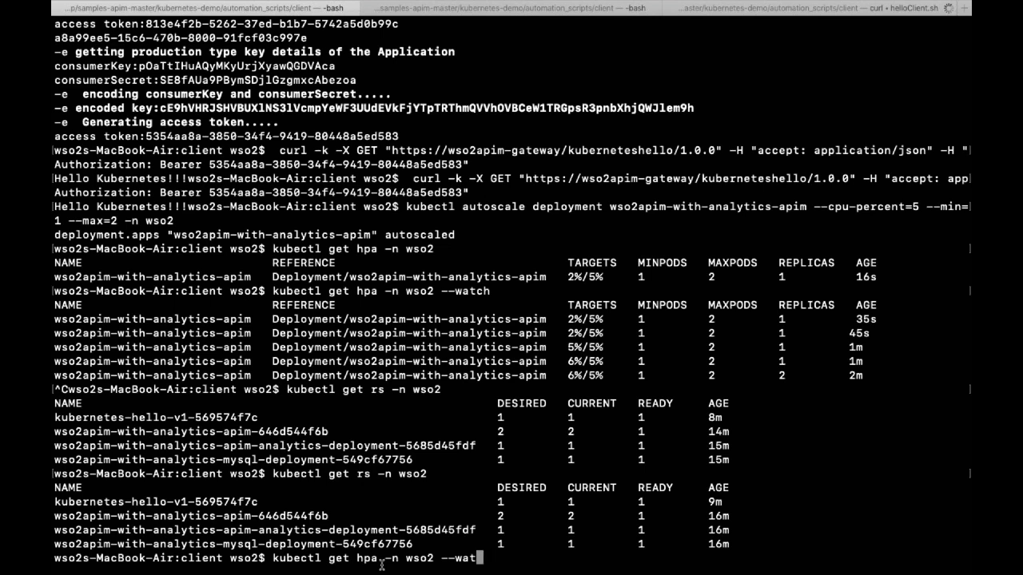
# Step: List the wso2 pods and highlight the 6wz86 and 9f6mc API Manager pod rows
pyautogui.press('BackSpace')
pyautogui.press('BackSpace')
pyautogui.press('BackSpace')
pyautogui.press('BackSpace')
pyautogui.press('BackSpace')
pyautogui.press('BackSpace')
pyautogui.press('BackSpace')
pyautogui.press('BackSpace')
pyautogui.press('BackSpace')
pyautogui.press('BackSpace')
pyautogui.press('BackSpace')
pyautogui.press('BackSpace')
pyautogui.press('BackSpace')
pyautogui.press('BackSpace')
pyautogui.press('BackSpace')
pyautogui.press('BackSpace')
pyautogui.press('BackSpace')
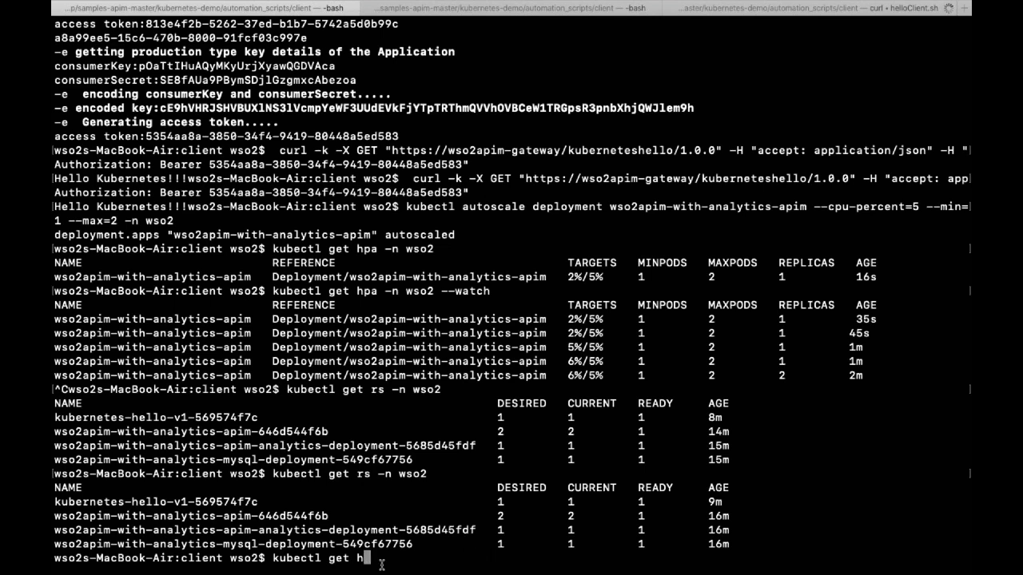
pyautogui.write('pods -n wso2')
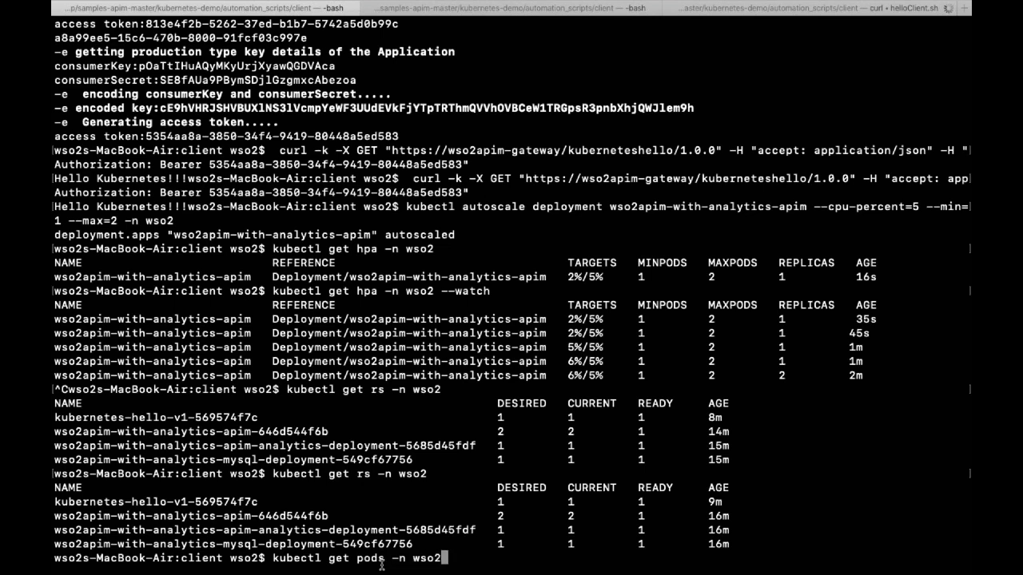
pyautogui.press('Return')
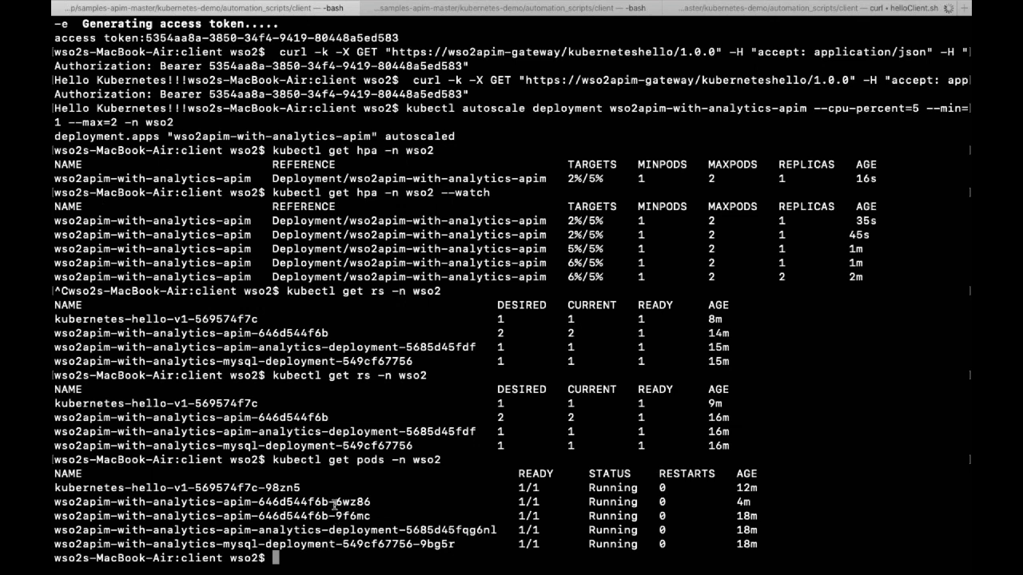
pyautogui.moveTo(334, 504); pyautogui.dragTo(331, 502)
pyautogui.tripleClick(332, 501)
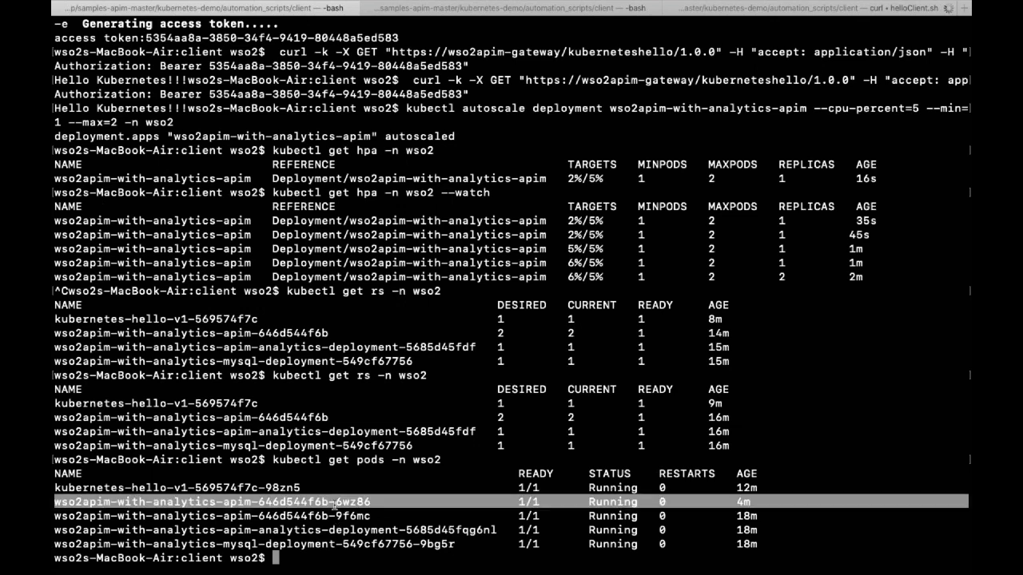
pyautogui.doubleClick(326, 515)
pyautogui.tripleClick(325, 515)
pyautogui.click(324, 569)
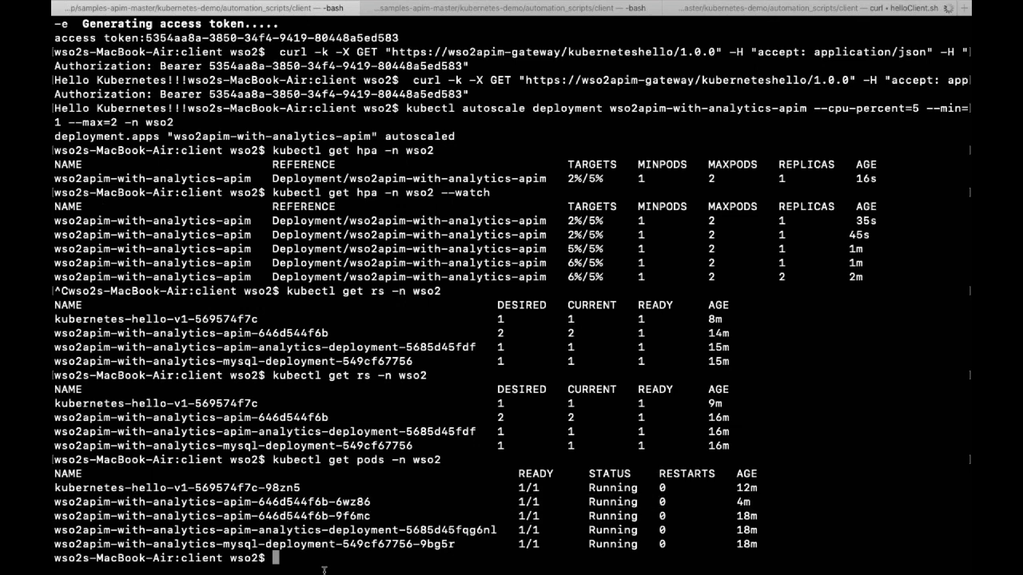
# Step: Run kubectl describe with the pasted 6wz86 pod name in namespace wso2
pyautogui.write('k')
pyautogui.write('ubectl g')
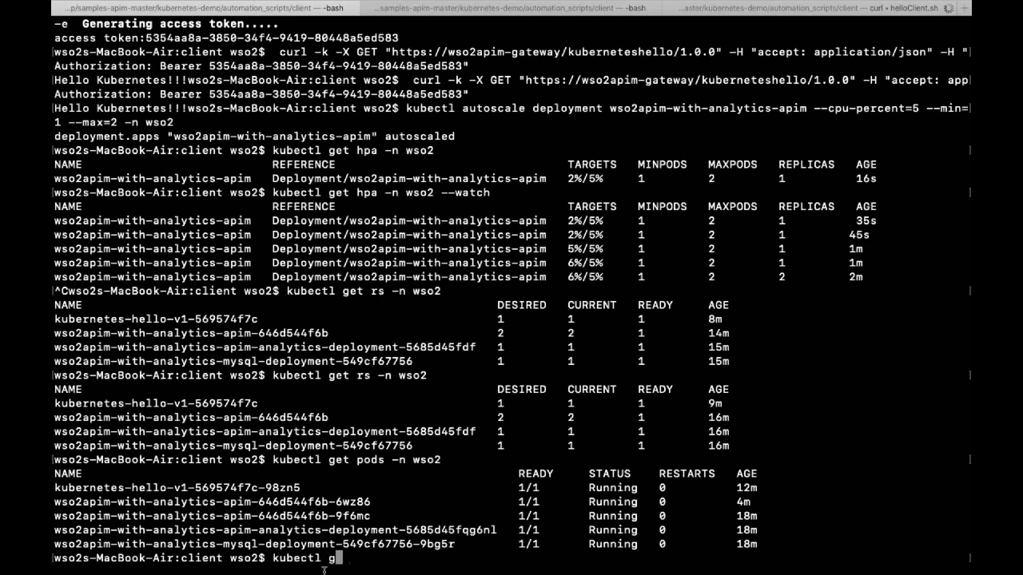
pyautogui.press('BackSpace')
pyautogui.write('describe')
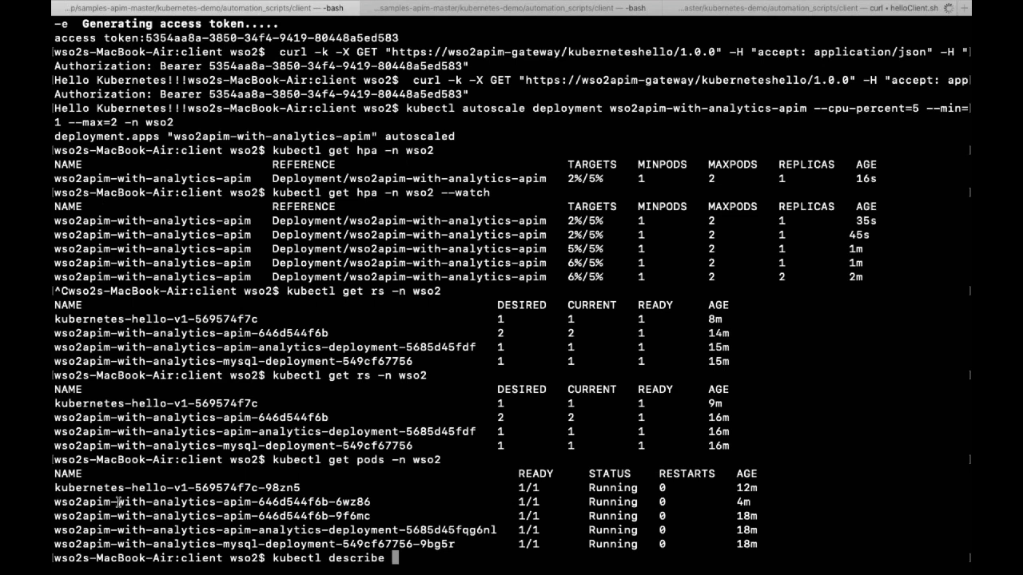
pyautogui.moveTo(54, 502); pyautogui.dragTo(371, 502)
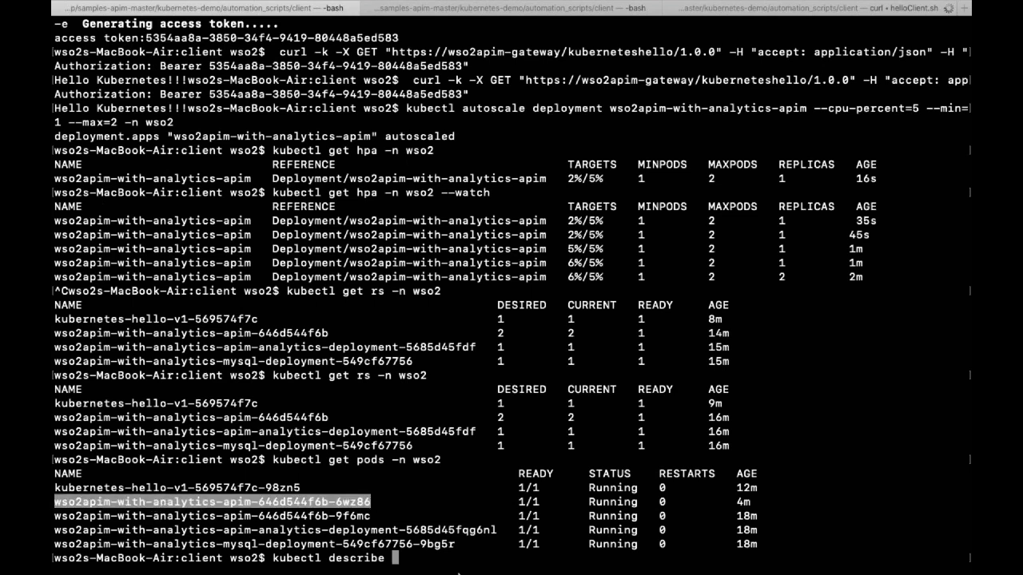
pyautogui.write('wso2apim-with-analytics-apim-646d544f6b-6wz86')
pyautogui.write('-')
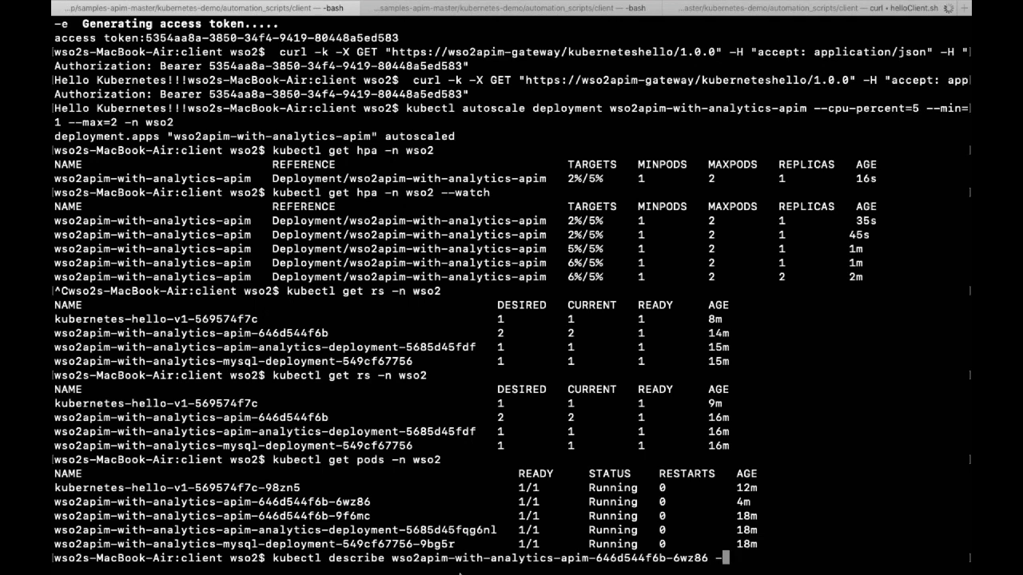
pyautogui.write('n wso2')
pyautogui.press('Return')
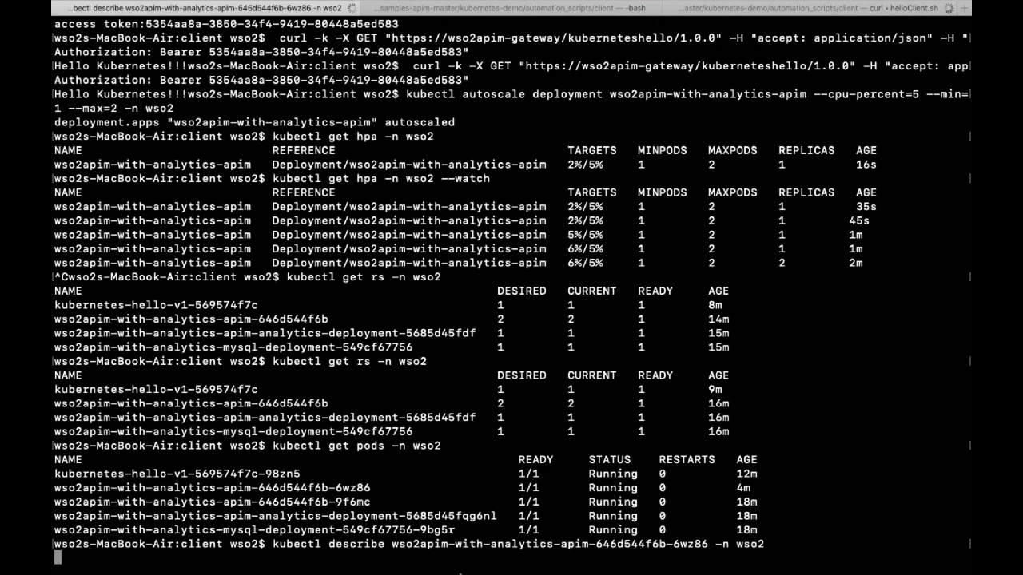
# Step: Rerun it as kubectl describe po and highlight the Image line docker.wso2.com/wso2am:2.6.0
pyautogui.hotkey('ctrl', 'c')
pyautogui.press('Up')
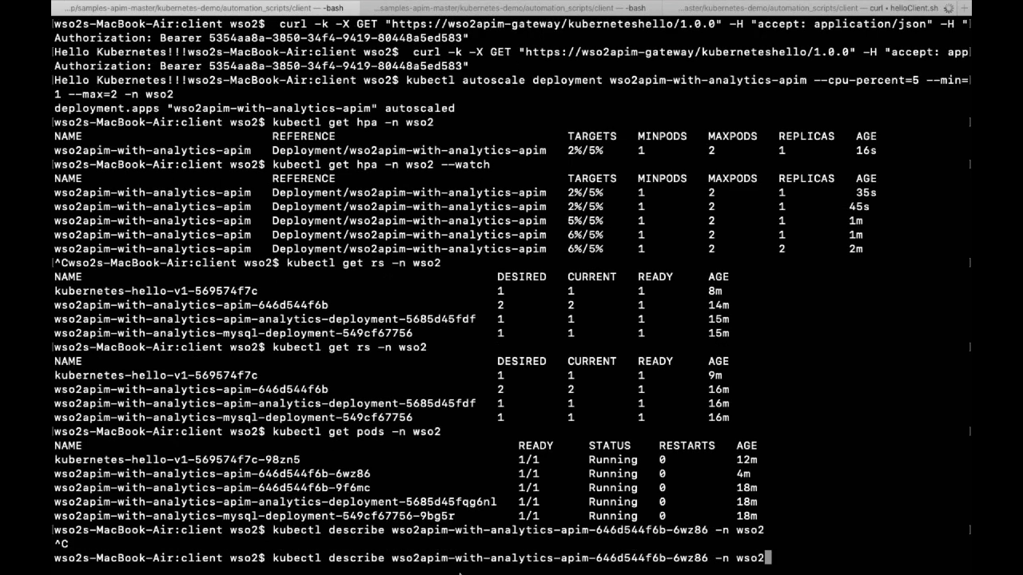
pyautogui.press('Left')
pyautogui.press('Left')
pyautogui.press('Left')
pyautogui.press('Left')
pyautogui.press('Left')
pyautogui.press('Left')
pyautogui.press('Left')
pyautogui.press('Left')
pyautogui.press('Left')
pyautogui.press('Left')
pyautogui.press('Left')
pyautogui.press('Left')
pyautogui.press('Left')
pyautogui.press('Left')
pyautogui.press('Left')
pyautogui.press('Left')
pyautogui.press('Left')
pyautogui.press('Left')
pyautogui.press('Left')
pyautogui.press('Left')
pyautogui.press('Left')
pyautogui.press('Left')
pyautogui.press('Left')
pyautogui.press('Left')
pyautogui.press('Left')
pyautogui.press('Left')
pyautogui.press('Left')
pyautogui.press('Left')
pyautogui.press('Left')
pyautogui.press('Left')
pyautogui.press('Left')
pyautogui.press('Left')
pyautogui.press('Left')
pyautogui.press('Left')
pyautogui.press('Left')
pyautogui.press('Left')
pyautogui.press('Left')
pyautogui.press('Left')
pyautogui.press('Left')
pyautogui.press('Left')
pyautogui.press('Left')
pyautogui.press('Left')
pyautogui.press('Left')
pyautogui.press('Left')
pyautogui.press('Left')
pyautogui.press('Left')
pyautogui.press('Left')
pyautogui.press('Left')
pyautogui.press('Left')
pyautogui.press('Left')
pyautogui.press('Left')
pyautogui.press('Left')
pyautogui.write('po')
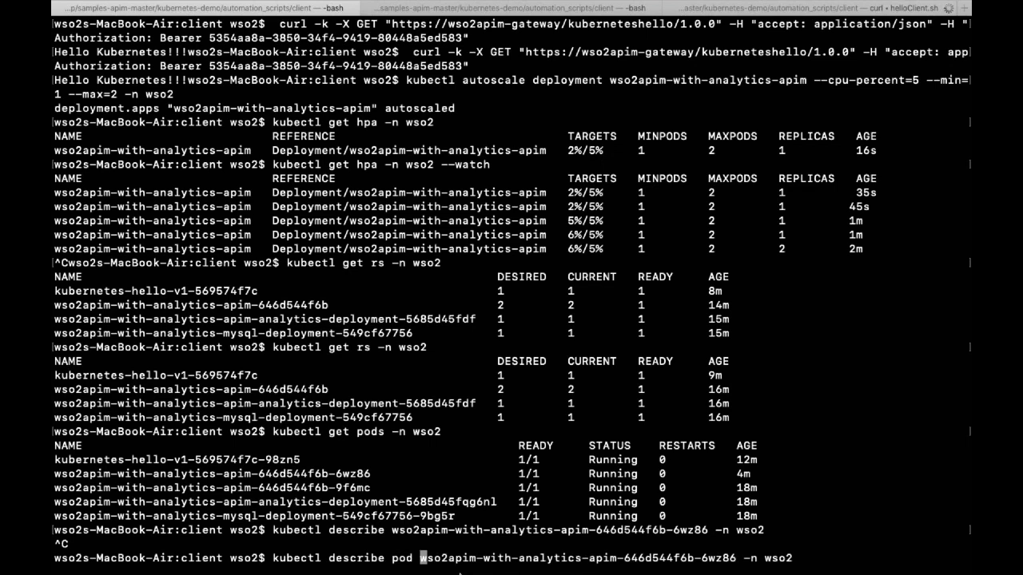
pyautogui.press('Return')
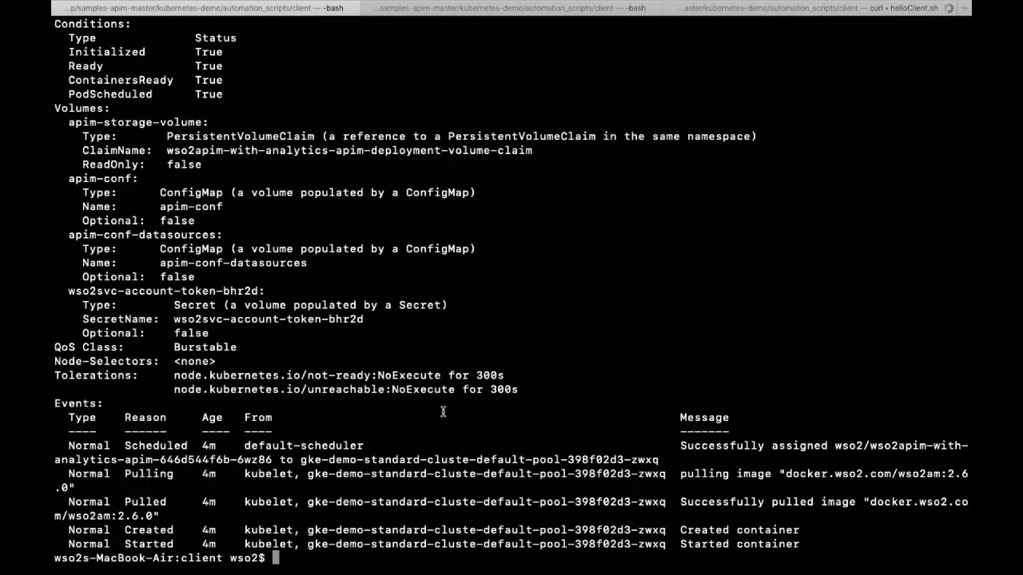
pyautogui.scroll(10, 441, 410)
pyautogui.scroll(4, 442, 411)
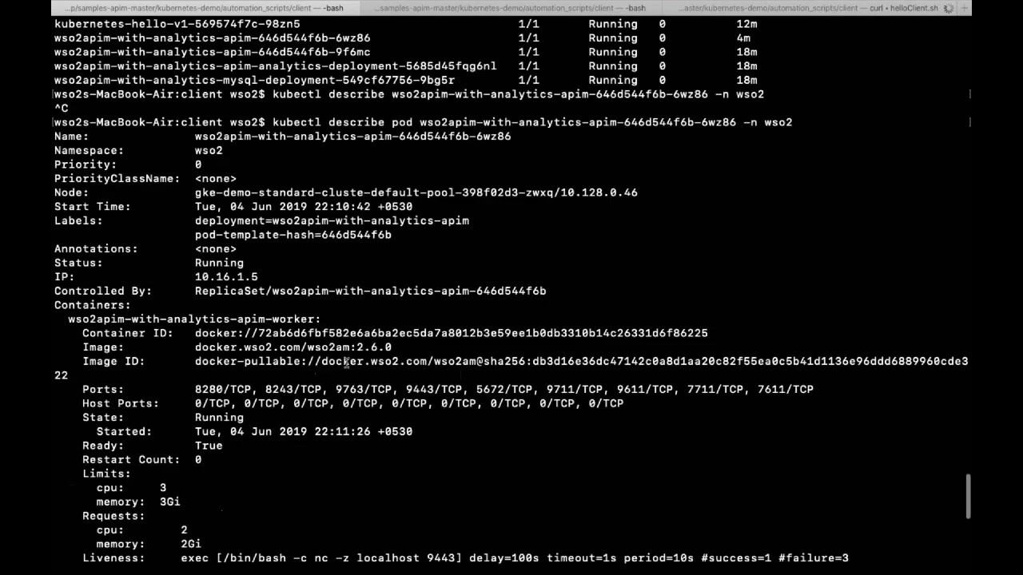
pyautogui.tripleClick(104, 346)
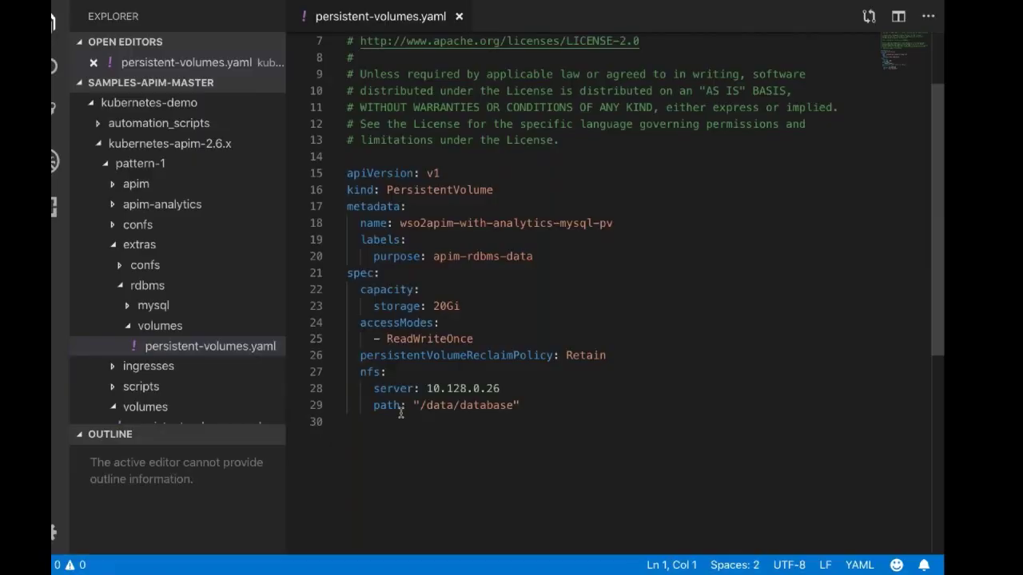
# Step: Open pattern-1/apim/wso2apim-deployment.yaml and highlight its wso2am:2.6.0 image line
pyautogui.click(134, 164)
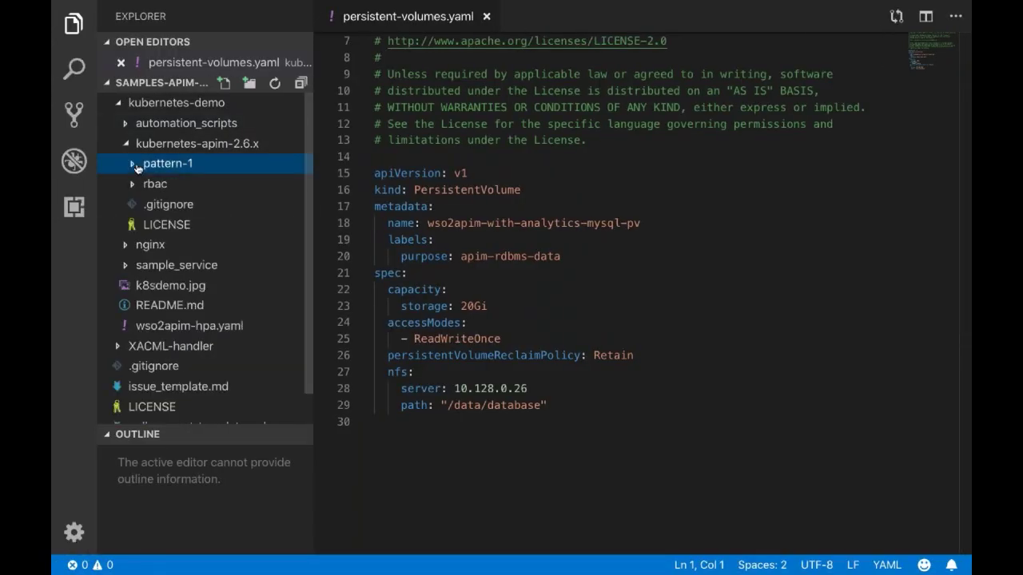
pyautogui.click(134, 165)
pyautogui.click(140, 186)
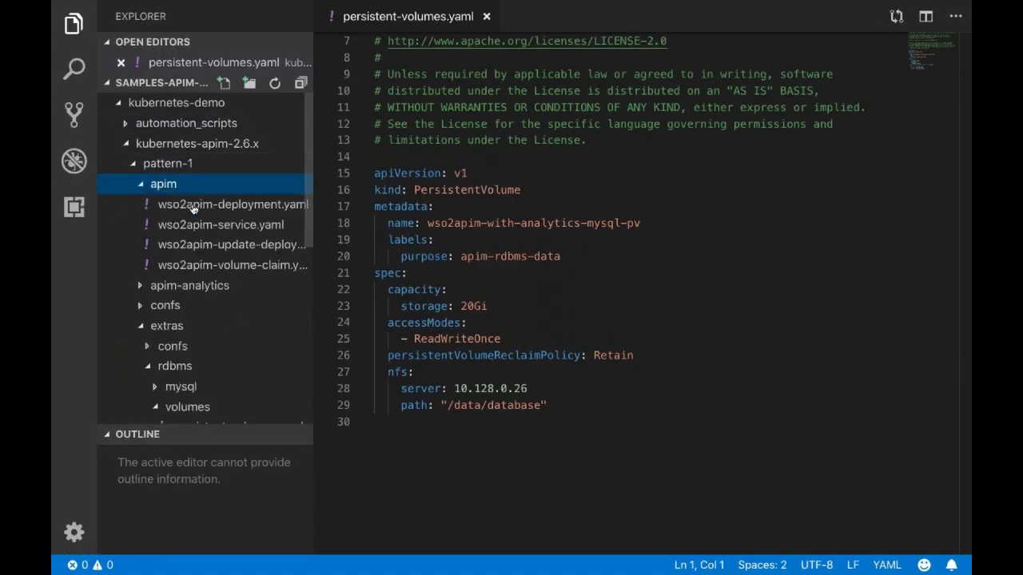
pyautogui.click(198, 207)
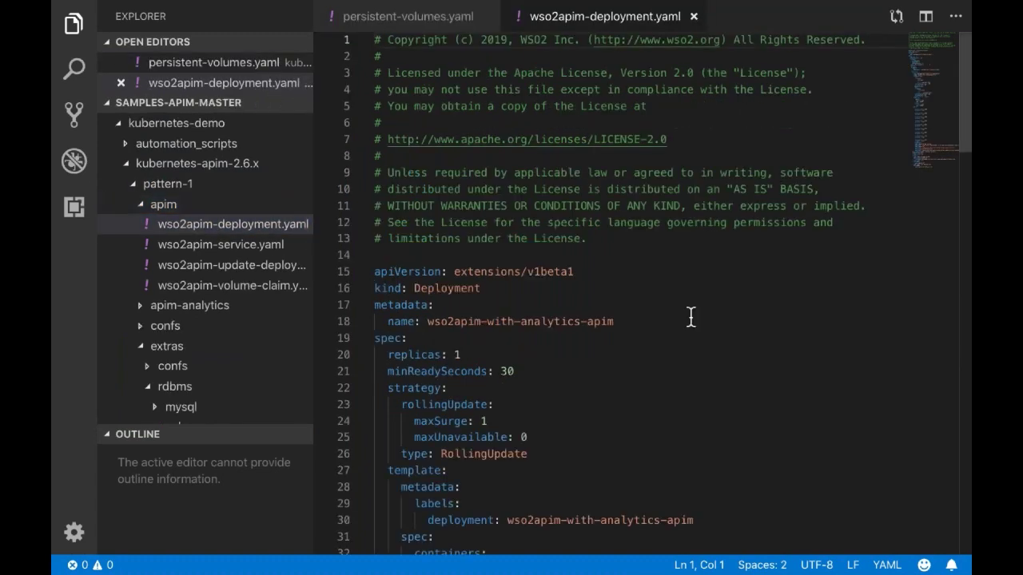
pyautogui.scroll(-5, 691, 317)
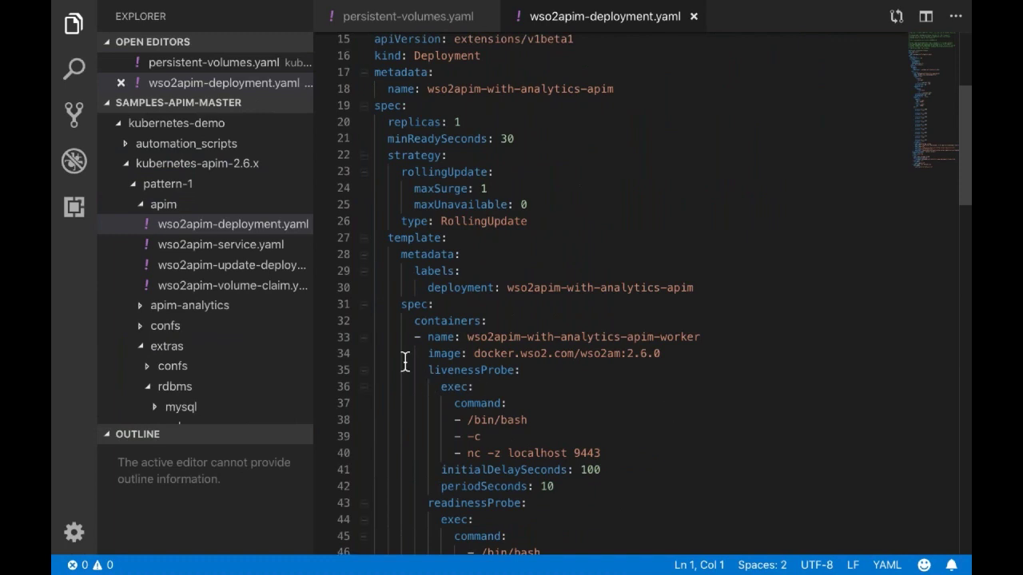
pyautogui.moveTo(422, 356); pyautogui.dragTo(665, 359)
pyautogui.click(664, 405)
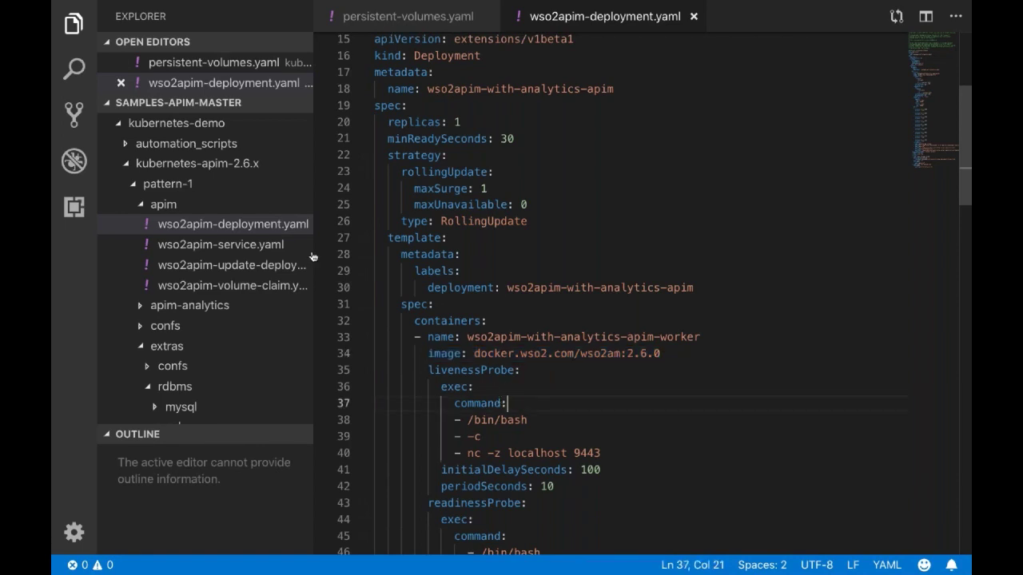
# Step: Open wso2apim-update-deployment.yaml and highlight its wso2am:latest image and RollingUpdate strategy lines
pyautogui.doubleClick(220, 266)
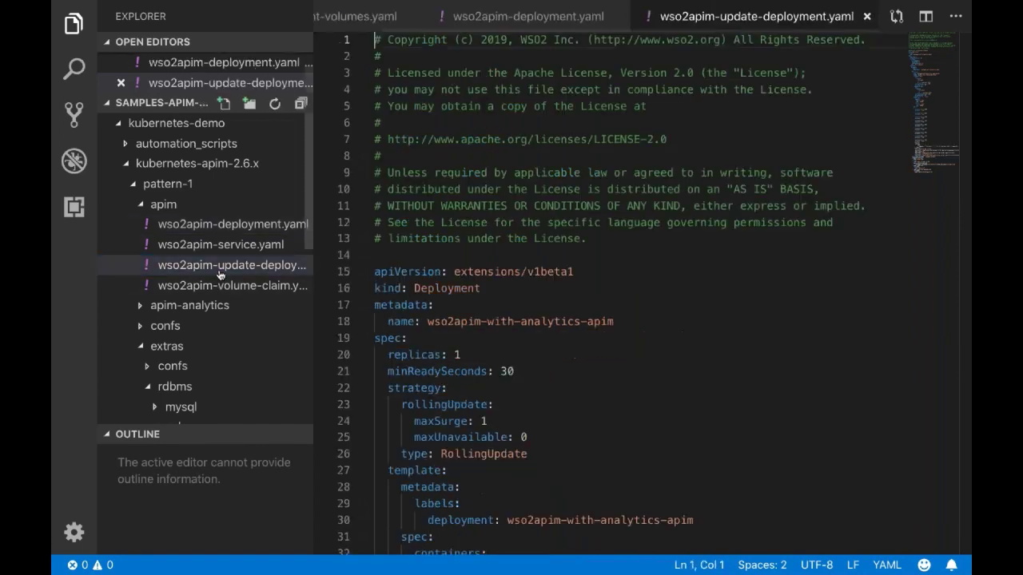
pyautogui.scroll(-7, 581, 401)
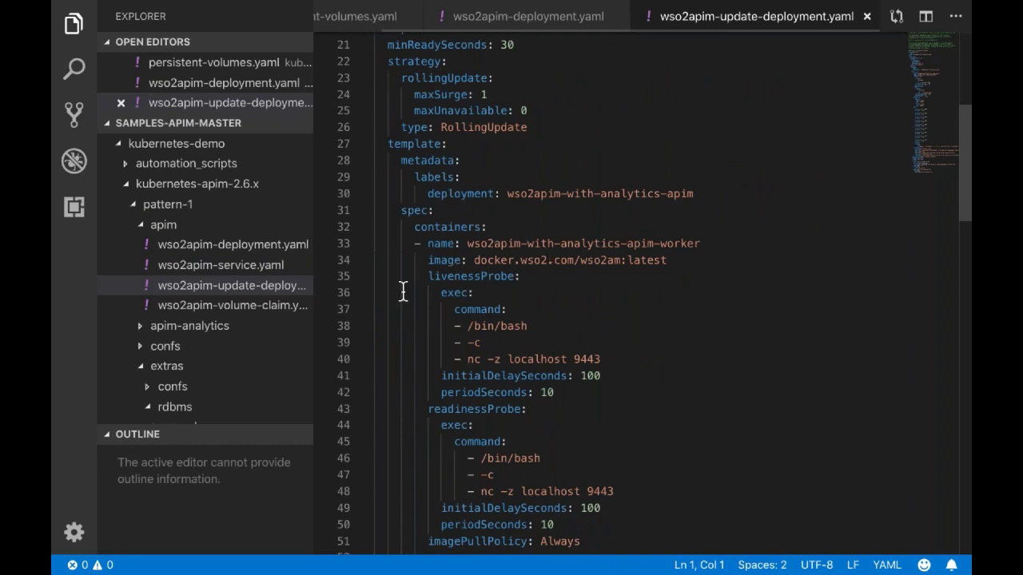
pyautogui.moveTo(422, 260); pyautogui.dragTo(670, 265)
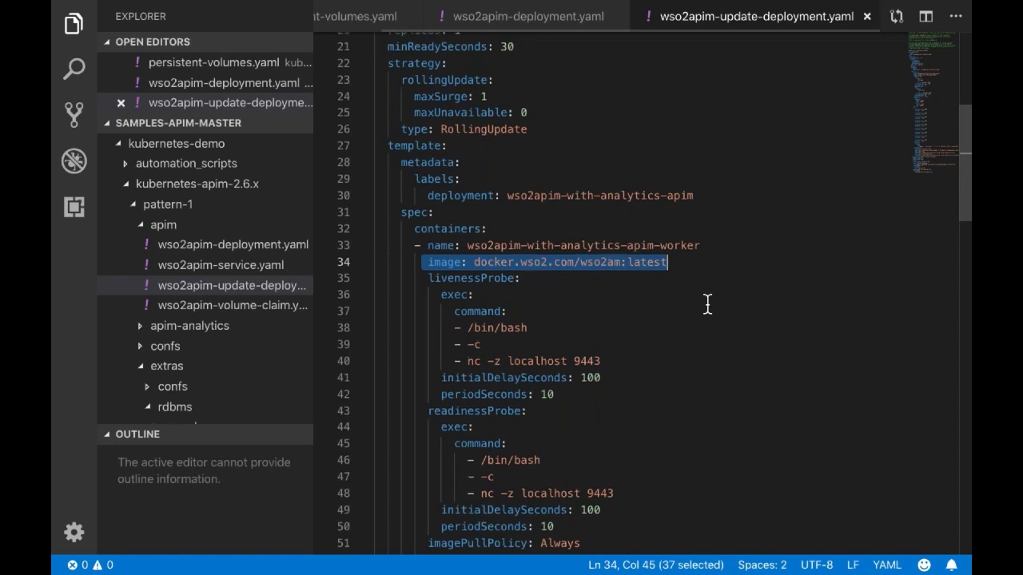
pyautogui.scroll(2, 447, 208)
pyautogui.click(446, 192)
pyautogui.moveTo(446, 196); pyautogui.dragTo(535, 190)
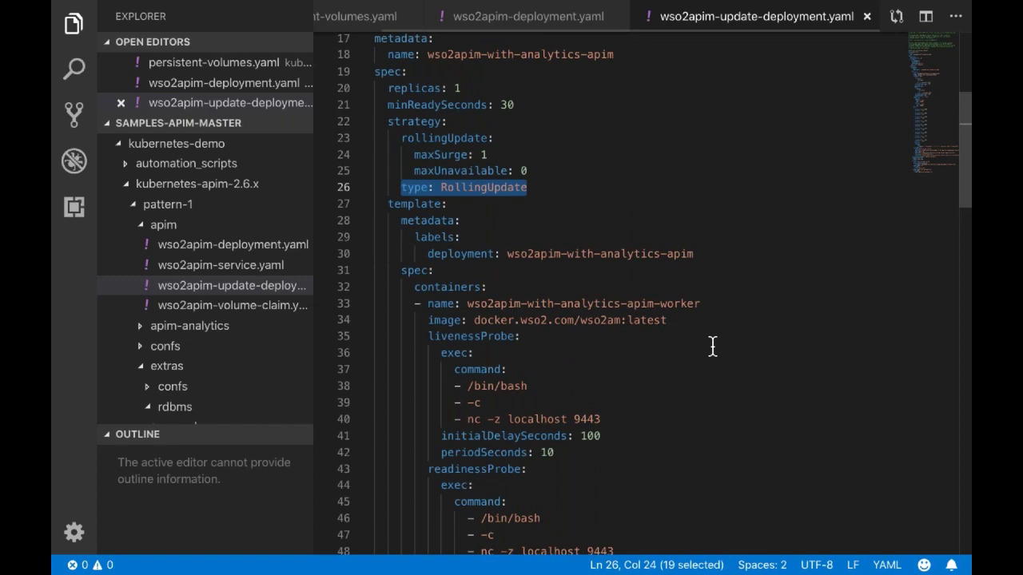
pyautogui.click(421, 320)
pyautogui.moveTo(422, 320); pyautogui.dragTo(666, 319)
pyautogui.click(673, 405)
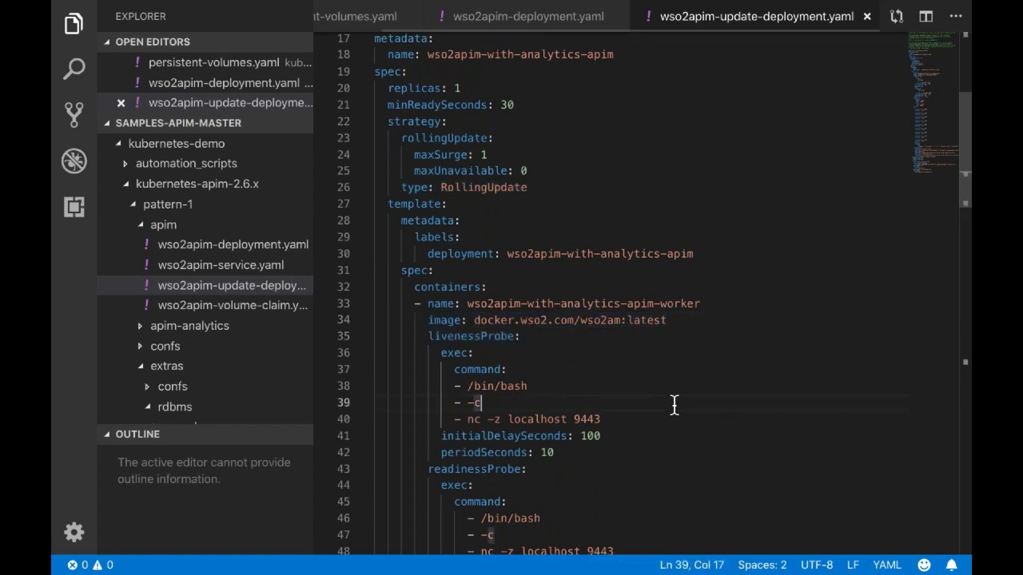
pyautogui.hotkey('ctrl', 'Right')
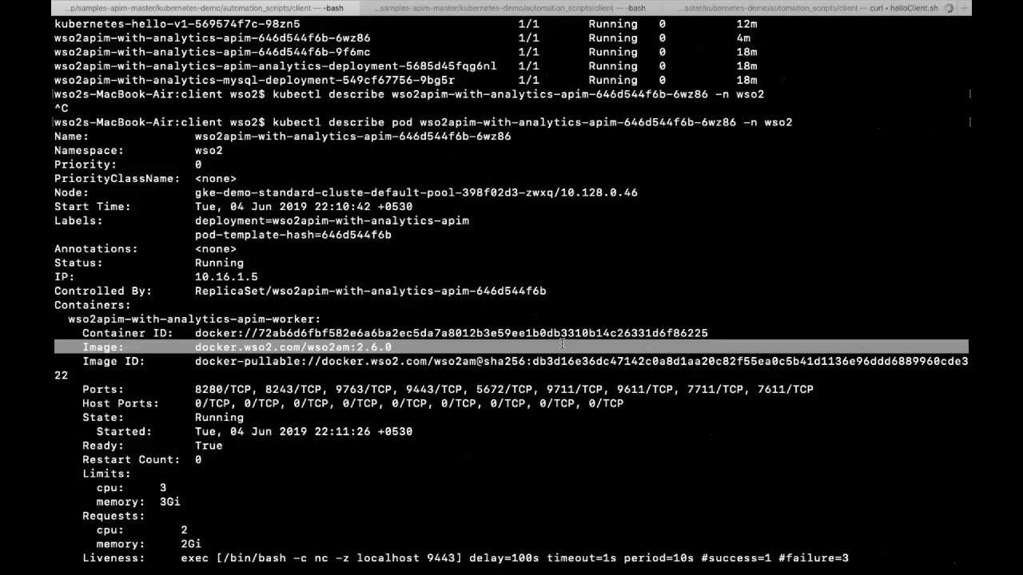
# Step: Go up two folders with cd ../ and enter kubernetes-apim-2.6.x/pattern-1/apim
pyautogui.scroll(-15, 559, 345)
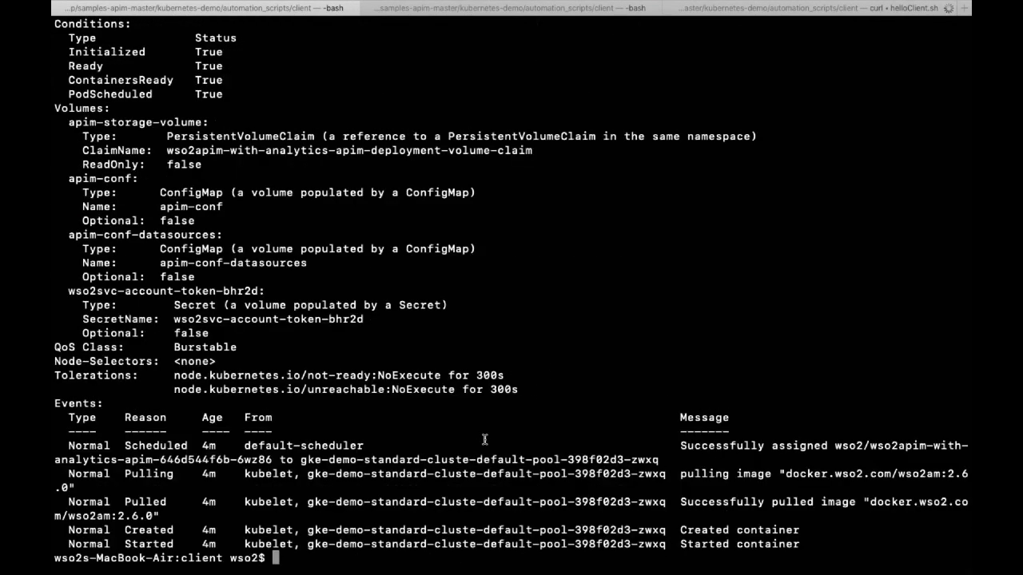
pyautogui.write('cd ../')
pyautogui.press('Return')
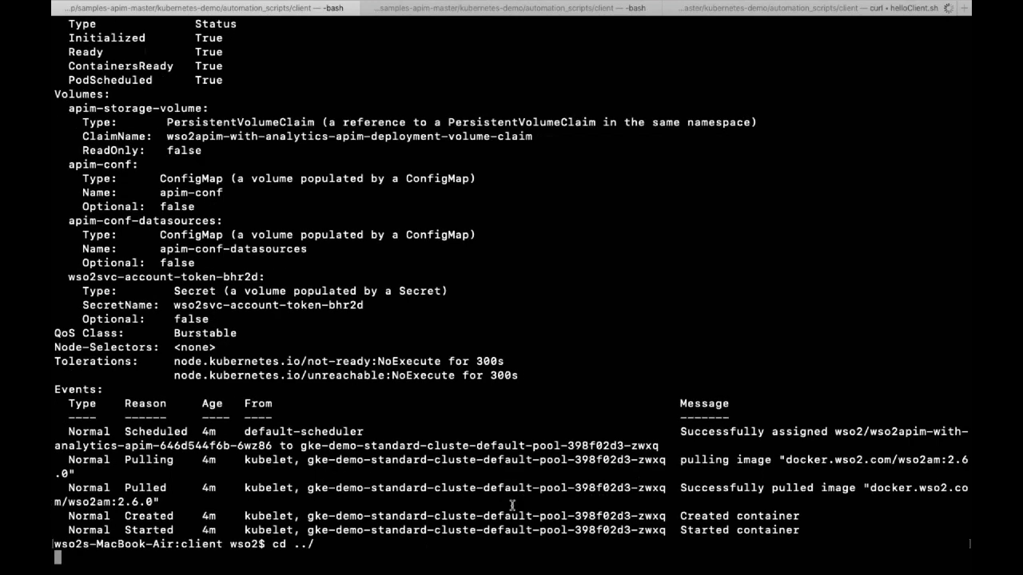
pyautogui.write('cd ../')
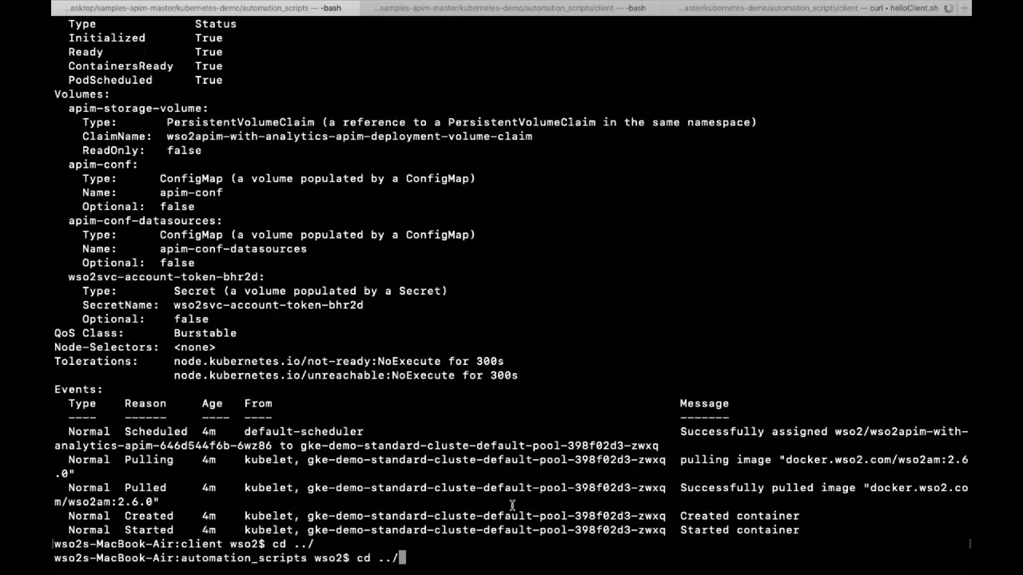
pyautogui.press('Return')
pyautogui.write('cd kub')
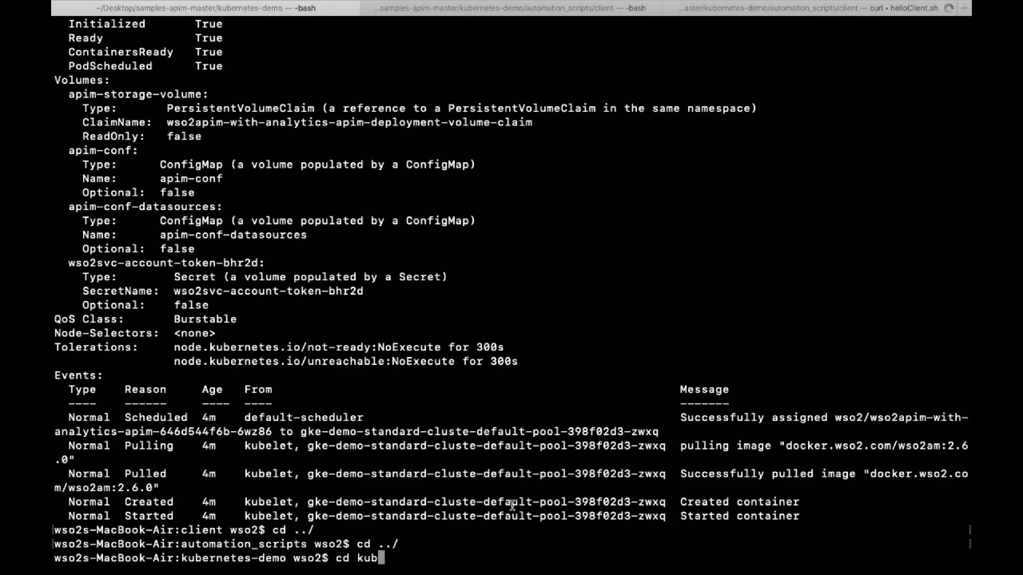
pyautogui.press('Tab')
pyautogui.write('p')
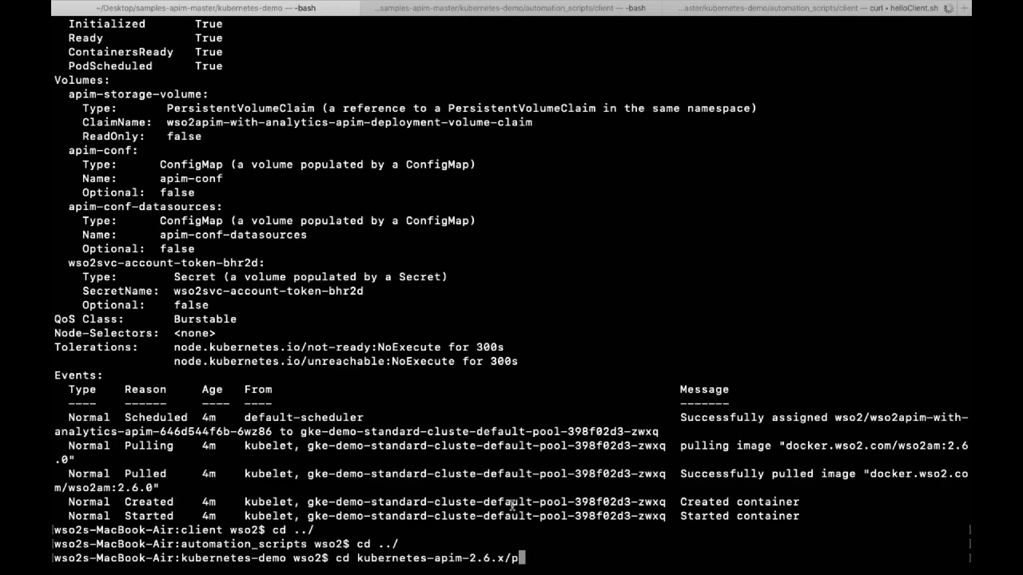
pyautogui.press('Tab')
pyautogui.write('apim')
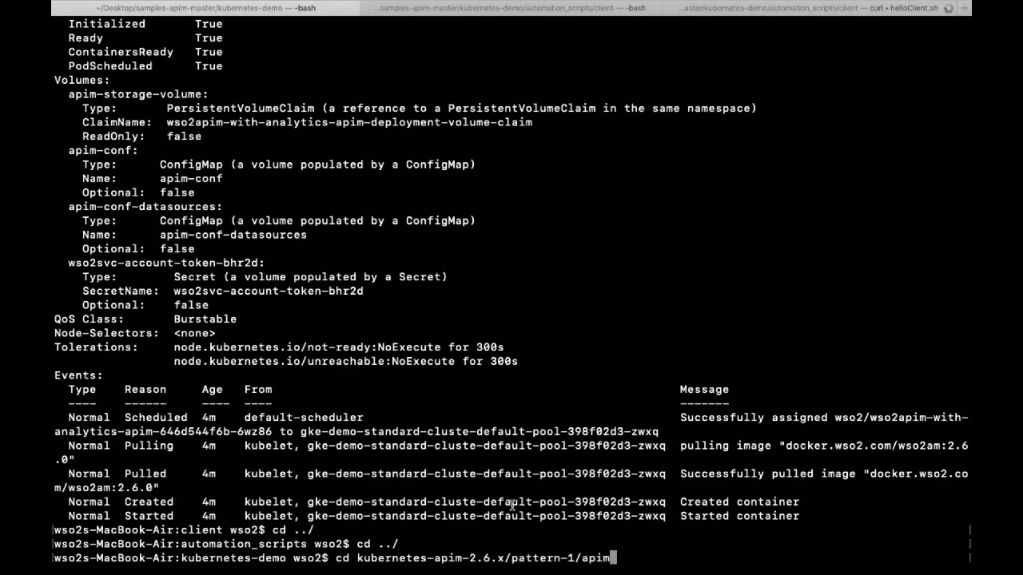
pyautogui.press('Return')
# Step: Exit the slideshow and select the kubectl apply redeploy command in the GitHub README
pyautogui.hotkey('ctrl', 'Right')
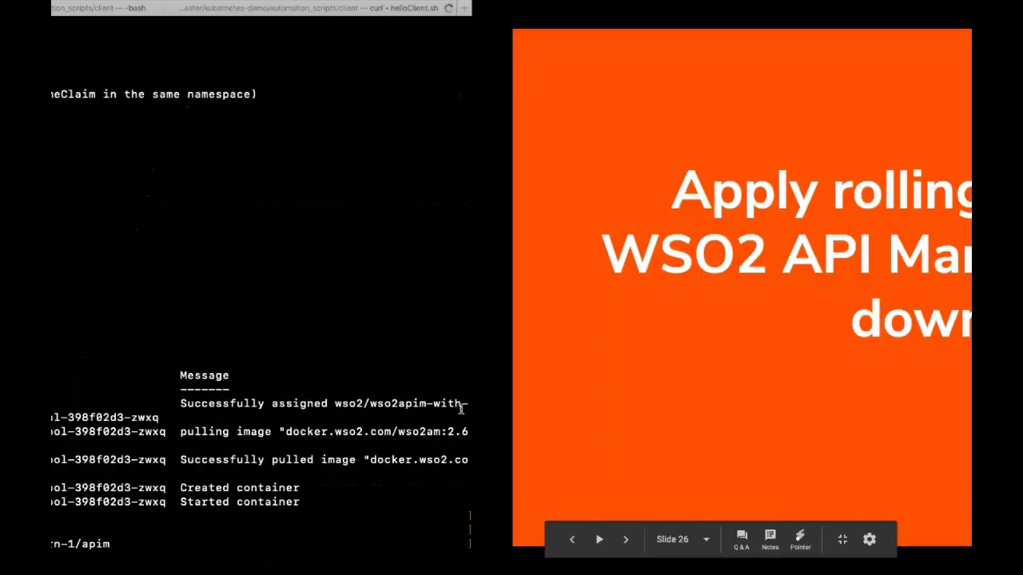
pyautogui.press('Escape')
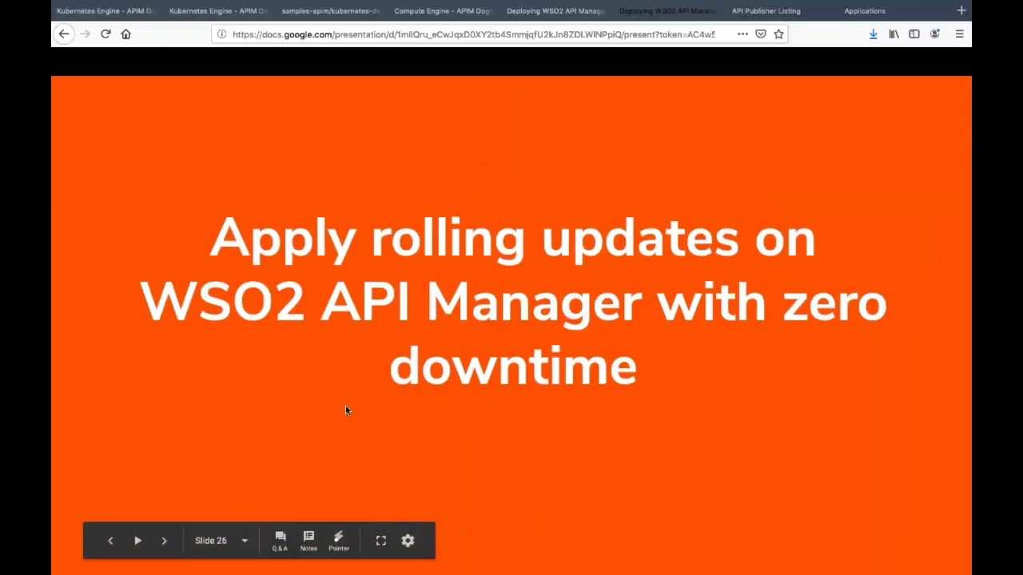
pyautogui.click(310, 11)
pyautogui.scroll(5, 259, 273)
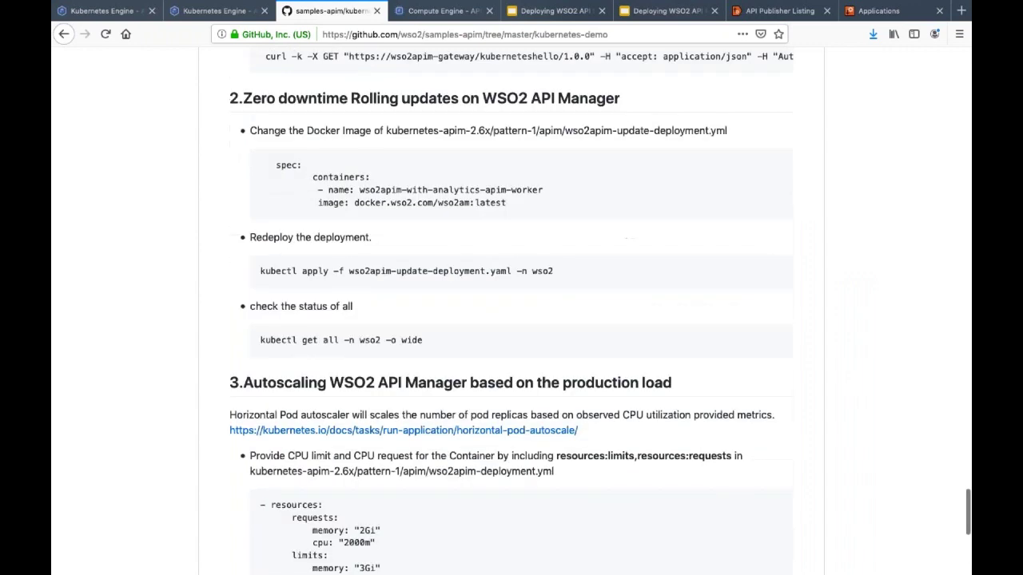
pyautogui.moveTo(259, 273); pyautogui.dragTo(568, 290)
pyautogui.press('super+c')
pyautogui.hotkey('ctrl', 'Left')
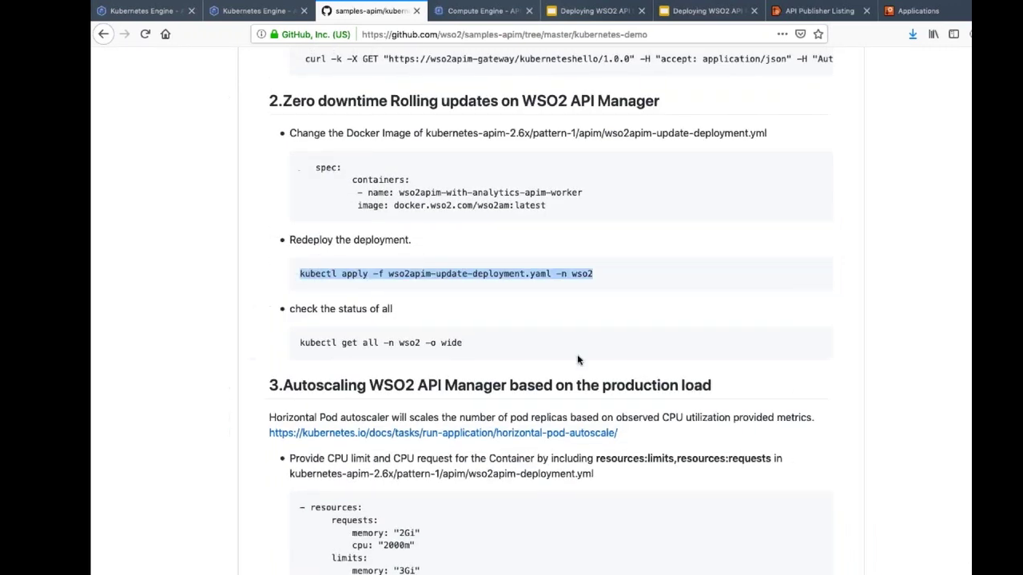
# Step: Apply the update deployment and list wso2 pods: 6wz86 Terminating, d4crq ContainerCreating
pyautogui.press('super+v')
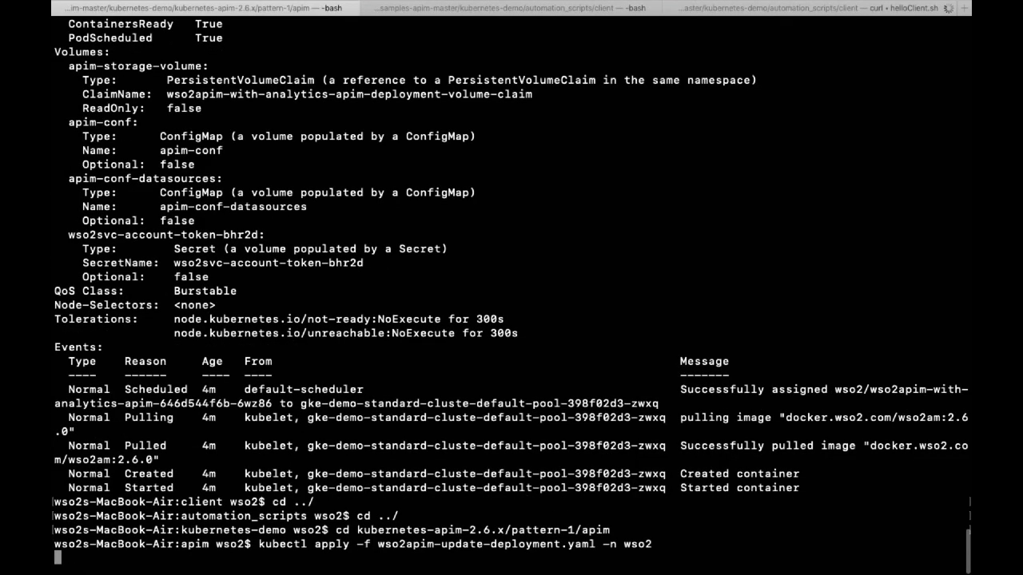
pyautogui.press('Return')
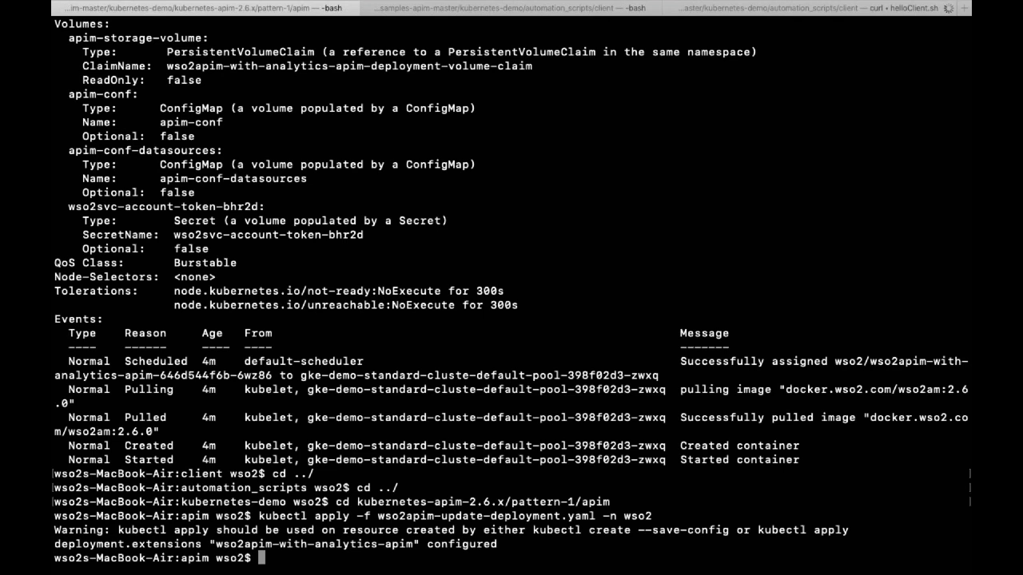
pyautogui.write('kubectl ge')
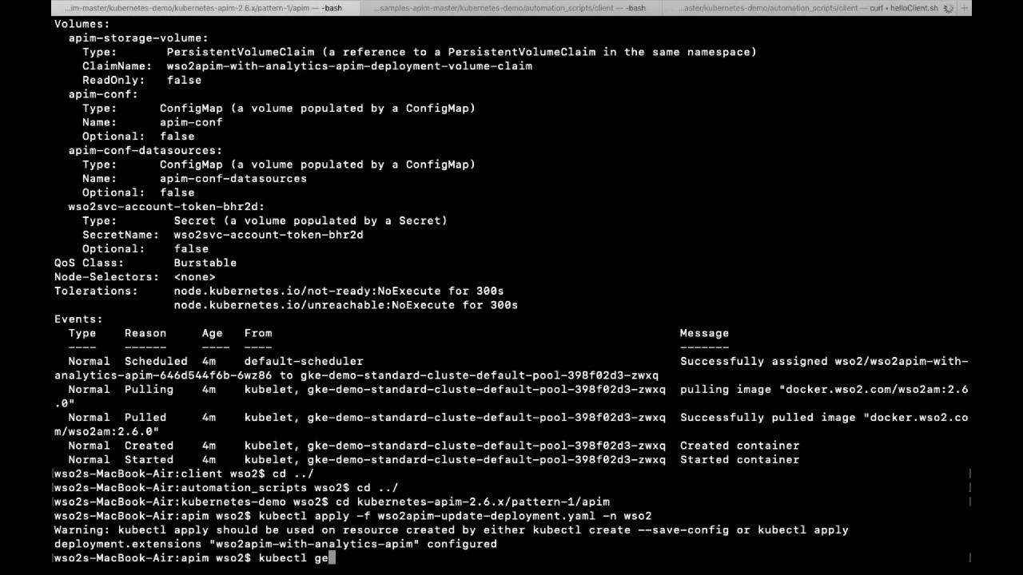
pyautogui.write('t pods -n wso2')
pyautogui.press('Return')
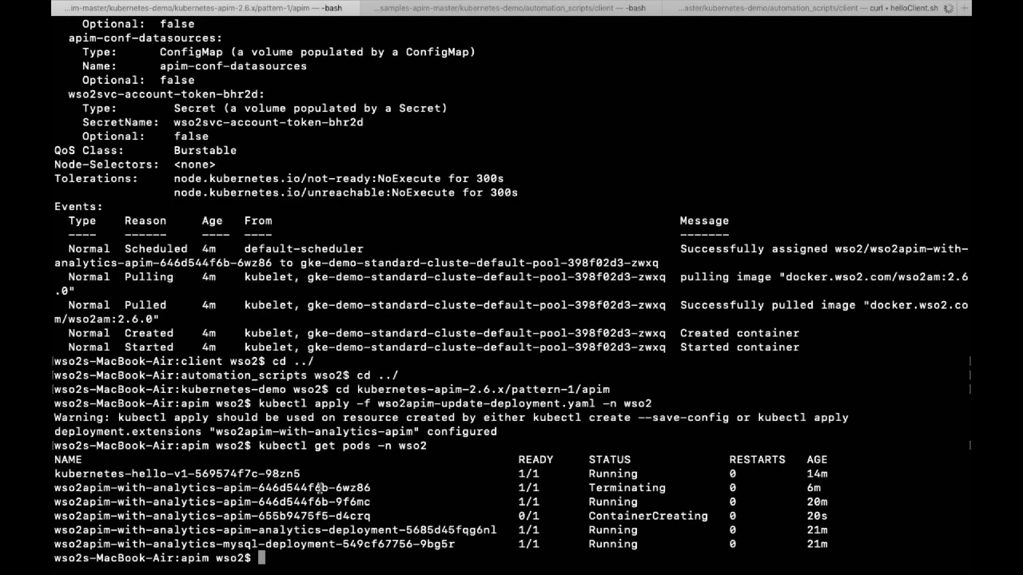
pyautogui.tripleClick(321, 487)
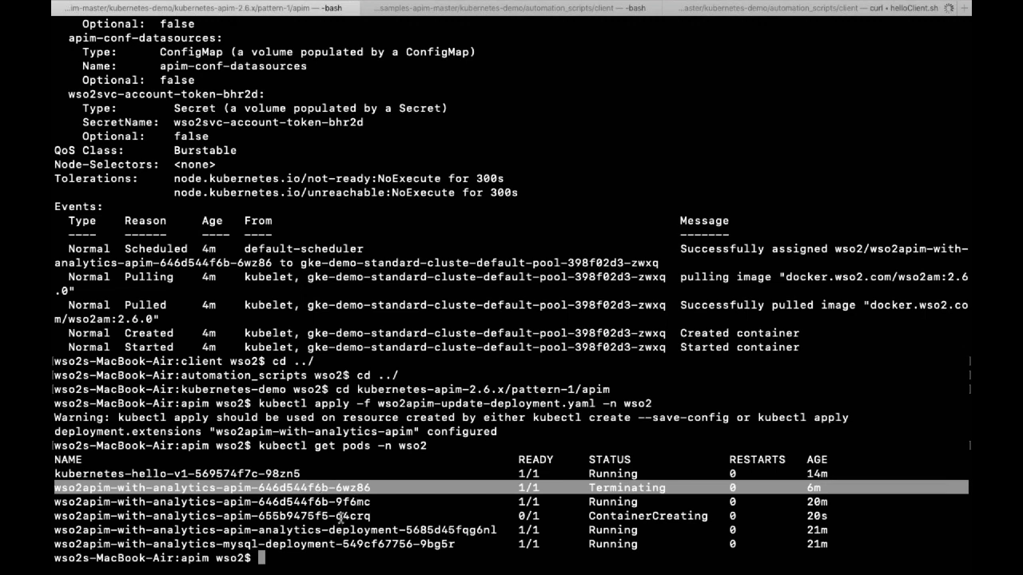
pyautogui.click(340, 518)
pyautogui.tripleClick(340, 518)
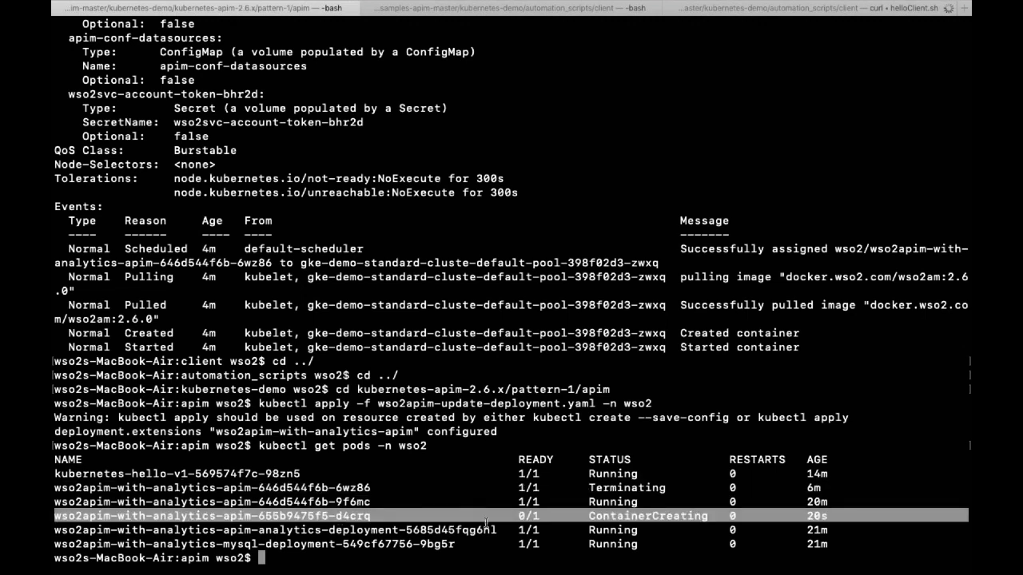
# Step: Run kubectl get all -n wso2 -o wide and scroll through the output
pyautogui.click(341, 564)
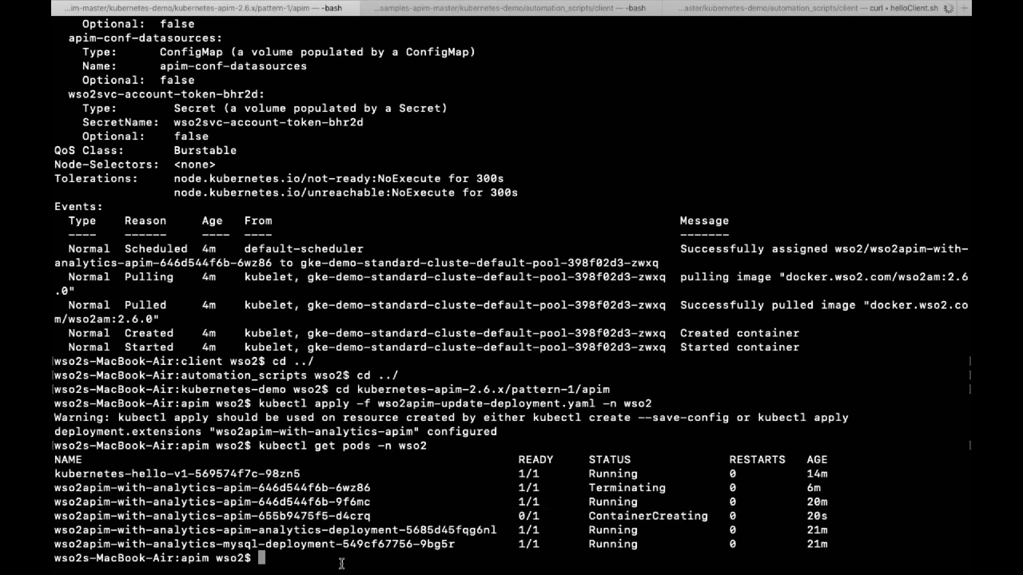
pyautogui.write('kubectl ')
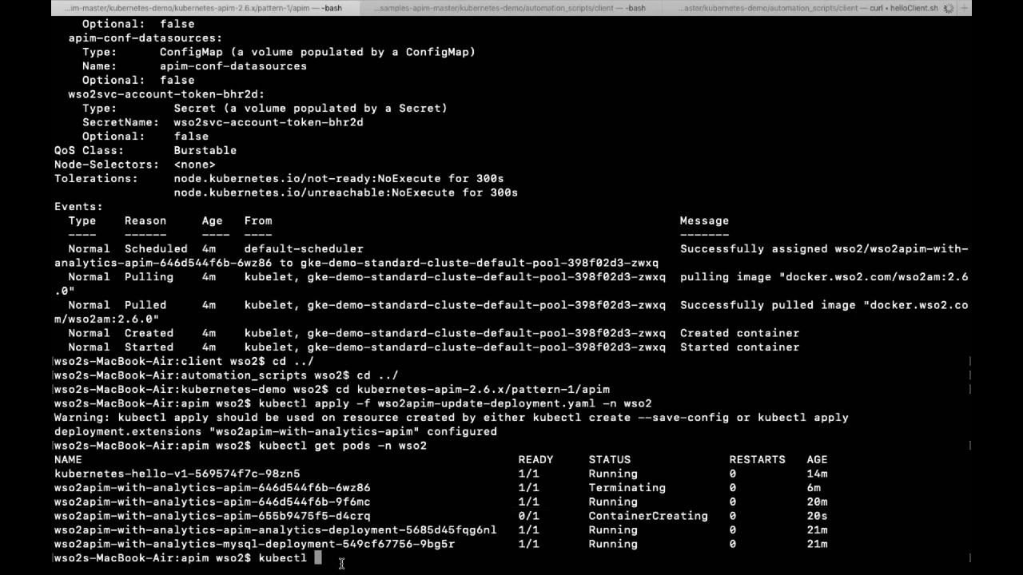
pyautogui.write('get all -n wso')
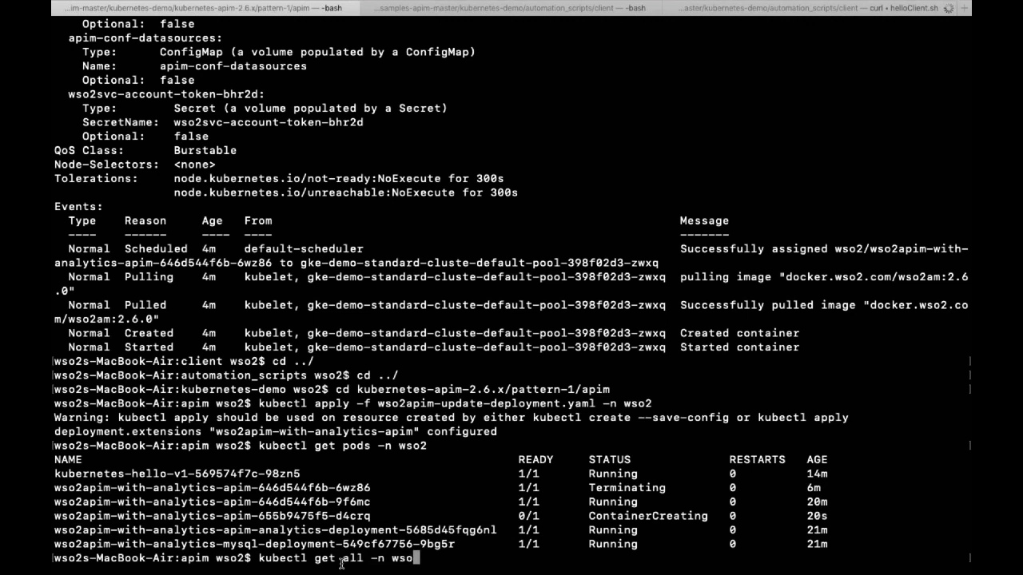
pyautogui.write('2 -o wide')
pyautogui.press('Return')
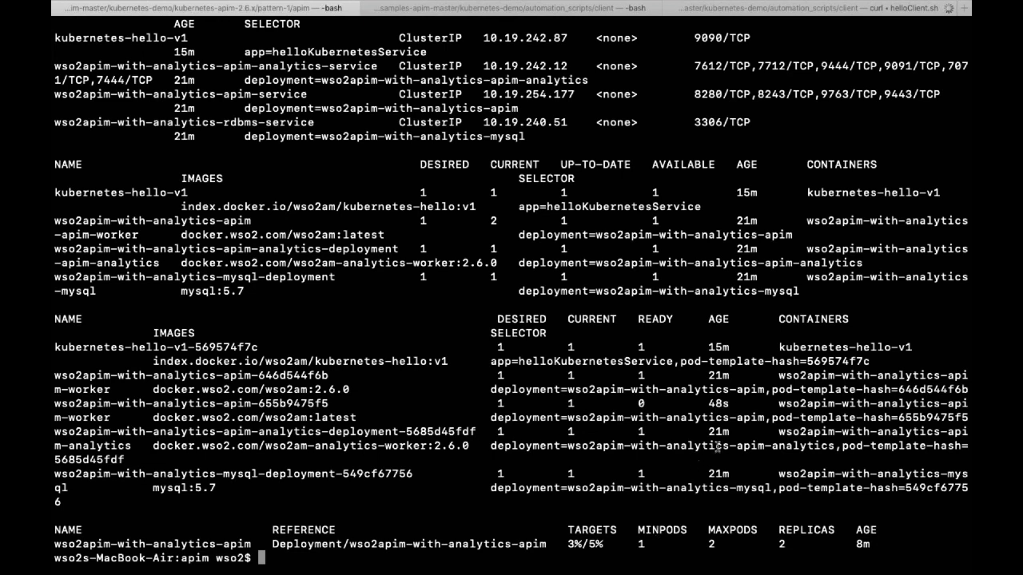
pyautogui.scroll(-1, 763, 480)
pyautogui.scroll(2, 763, 480)
pyautogui.scroll(3, 763, 480)
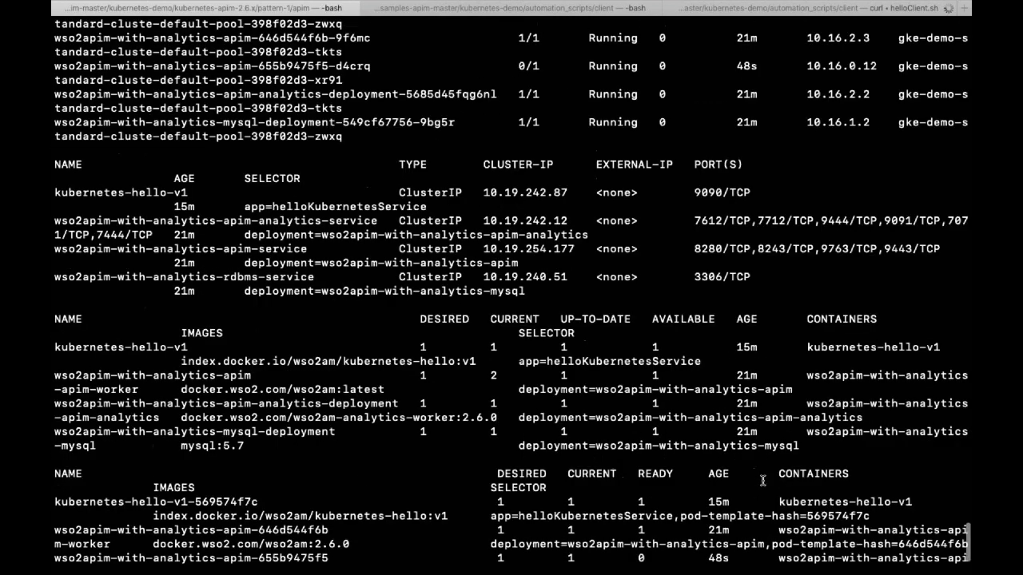
pyautogui.scroll(-1, 762, 481)
pyautogui.scroll(-4, 763, 480)
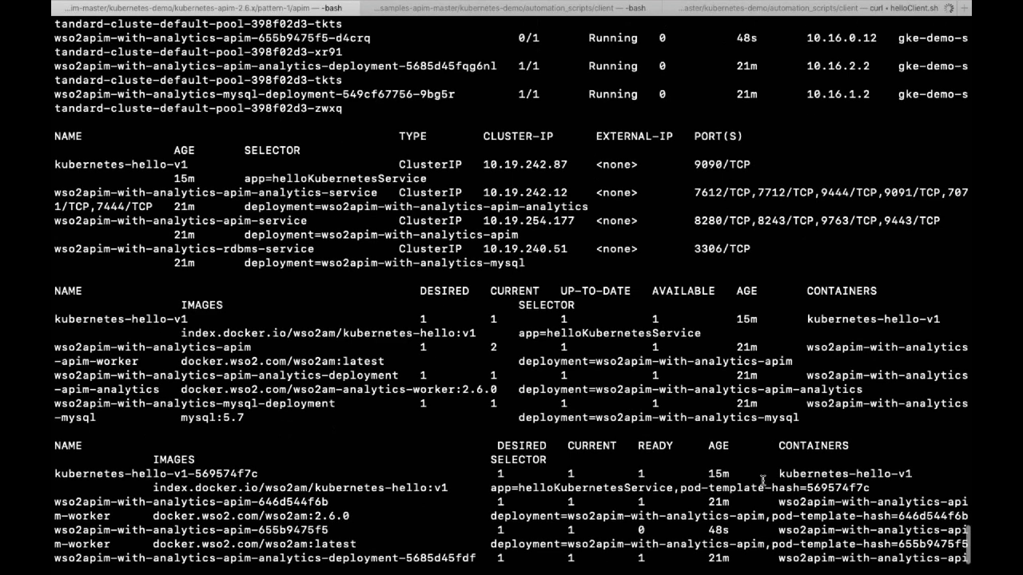
pyautogui.scroll(-1, 763, 480)
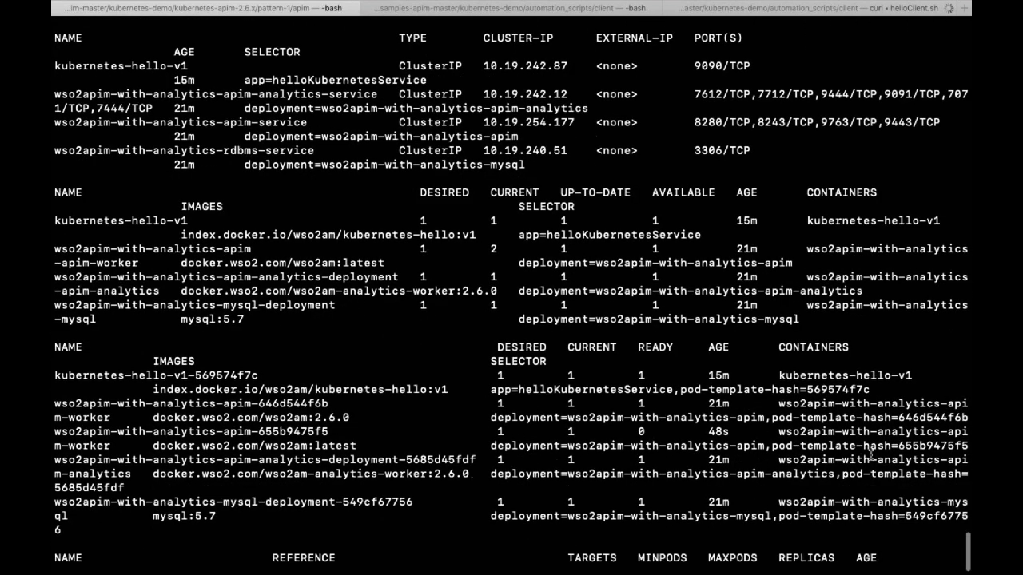
pyautogui.scroll(-2, 871, 454)
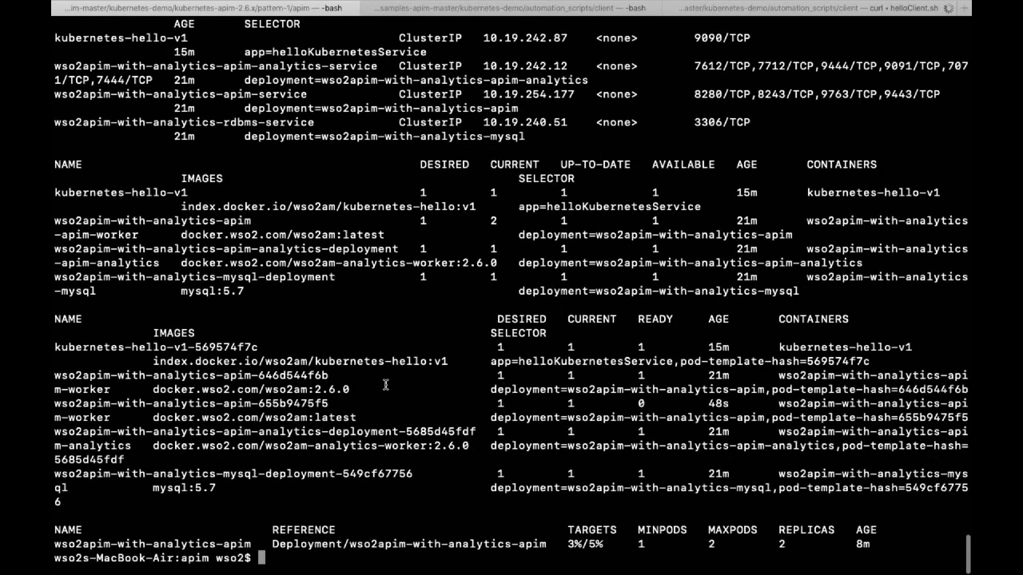
# Step: Highlight the old 646d544f6b (2.6.0) and new 655b9475f5 (wso2am:latest) replica set rows
pyautogui.tripleClick(330, 385)
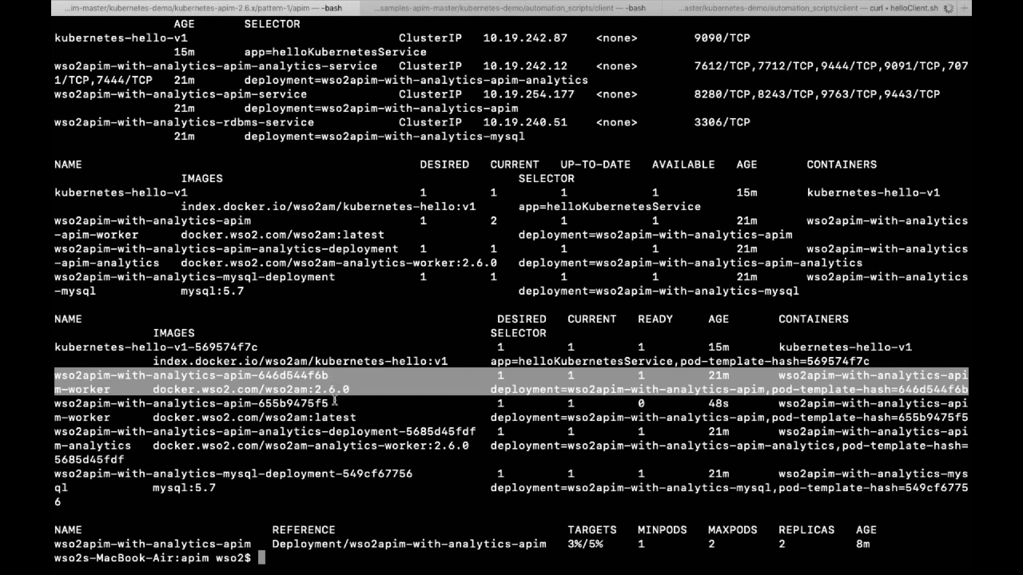
pyautogui.tripleClick(330, 409)
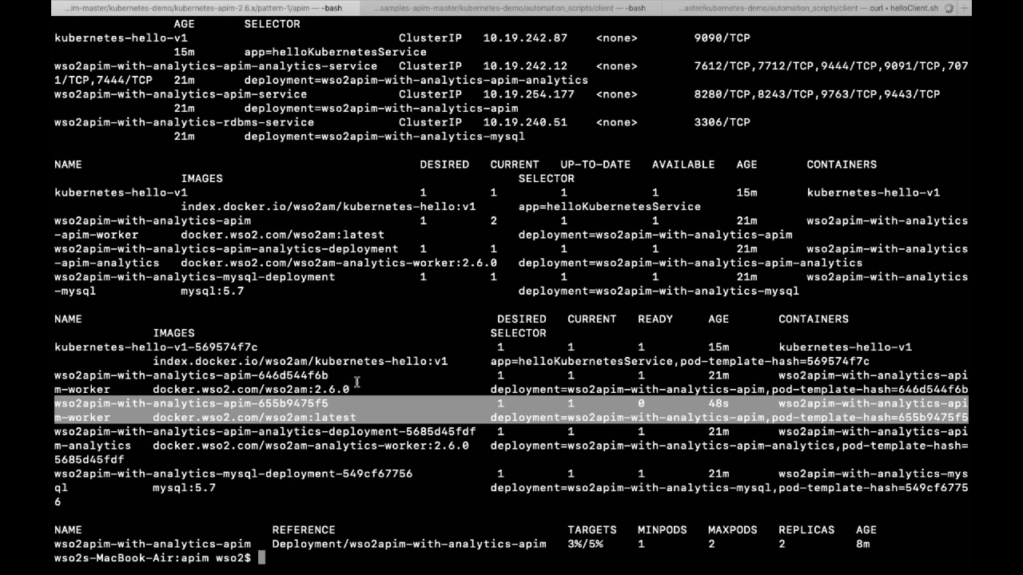
pyautogui.tripleClick(356, 382)
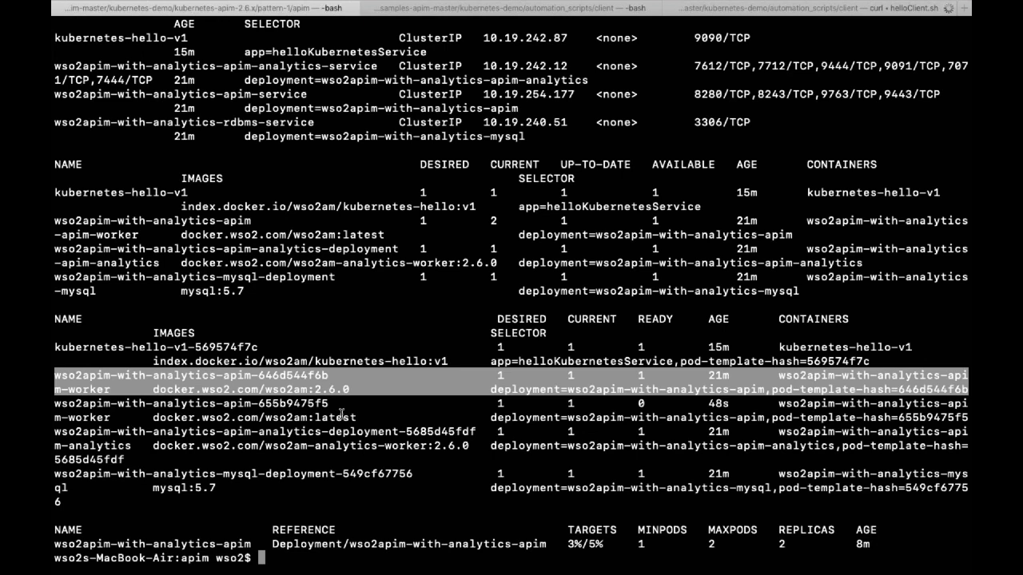
pyautogui.tripleClick(341, 413)
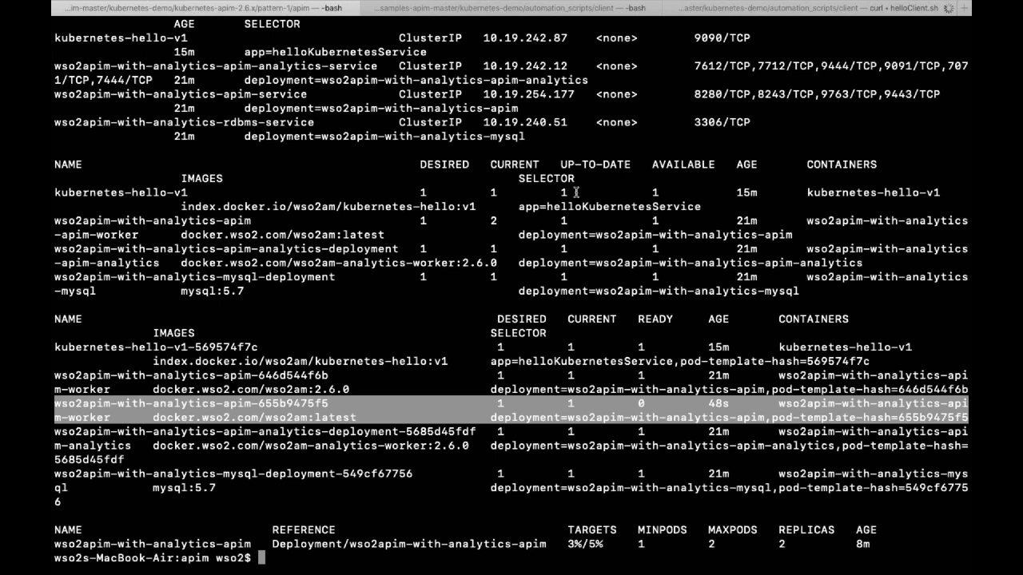
pyautogui.click(748, 15)
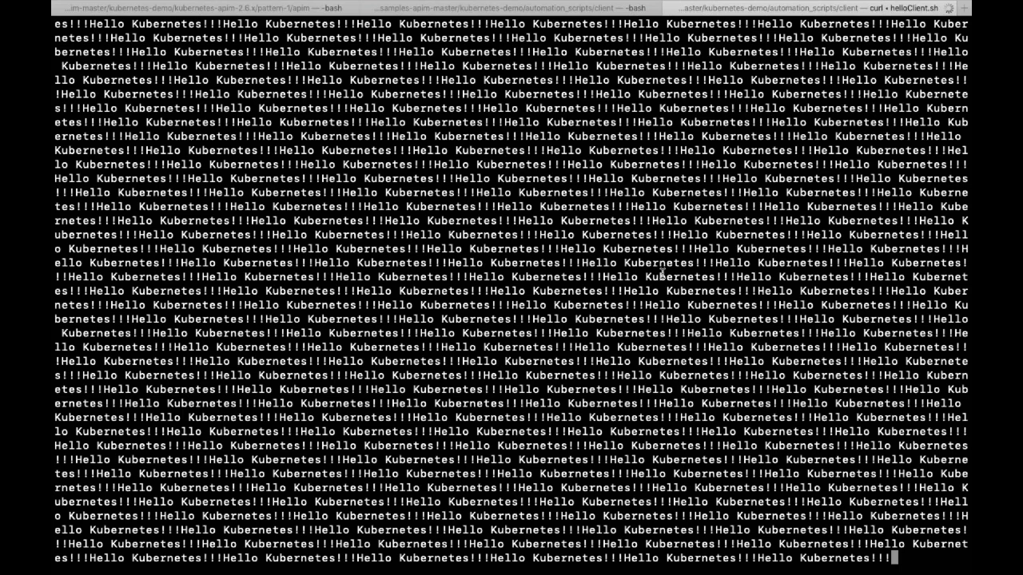
pyautogui.scroll(10, 663, 273)
pyautogui.scroll(-10, 663, 269)
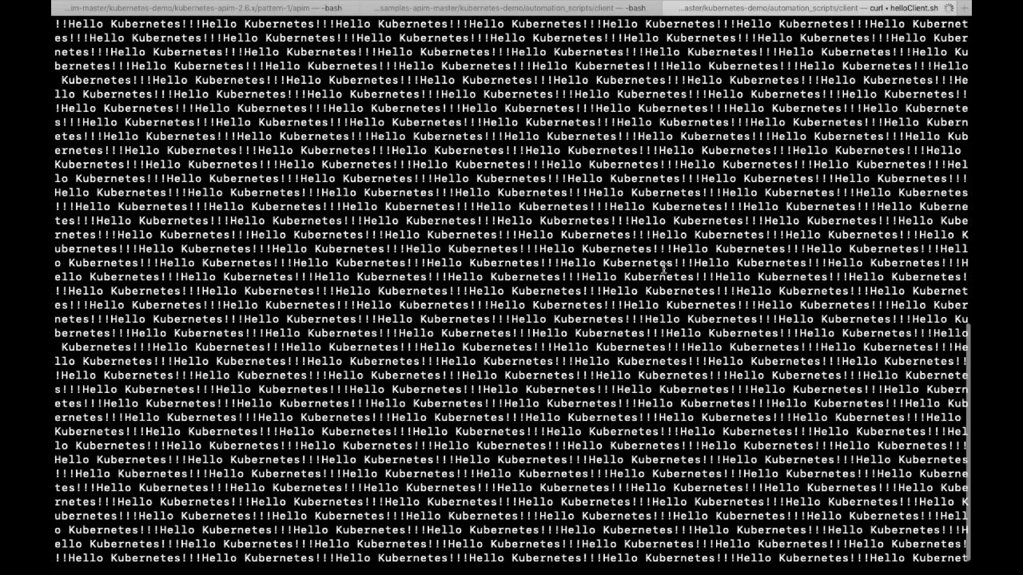
pyautogui.scroll(15, 662, 268)
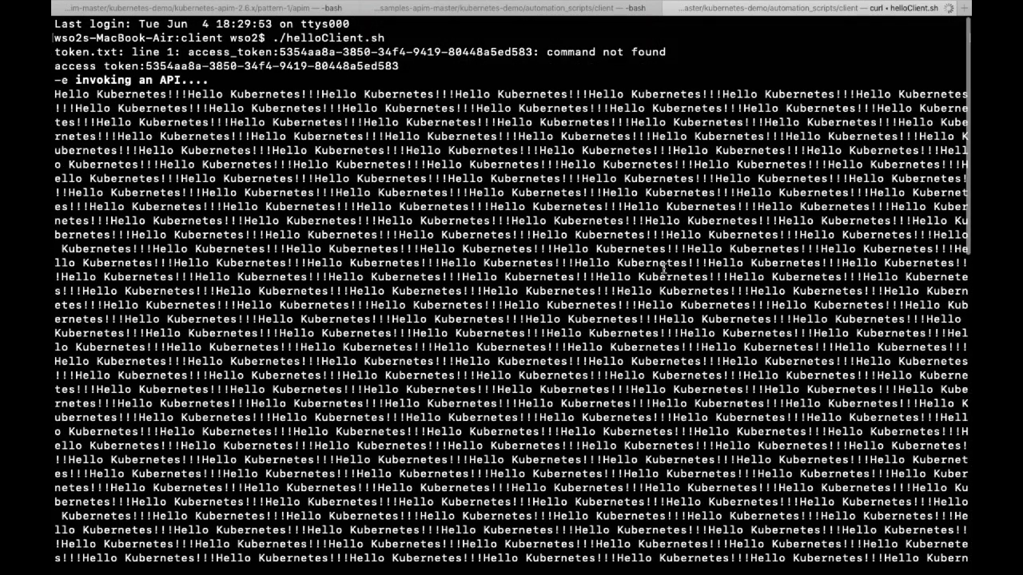
pyautogui.scroll(-10, 663, 268)
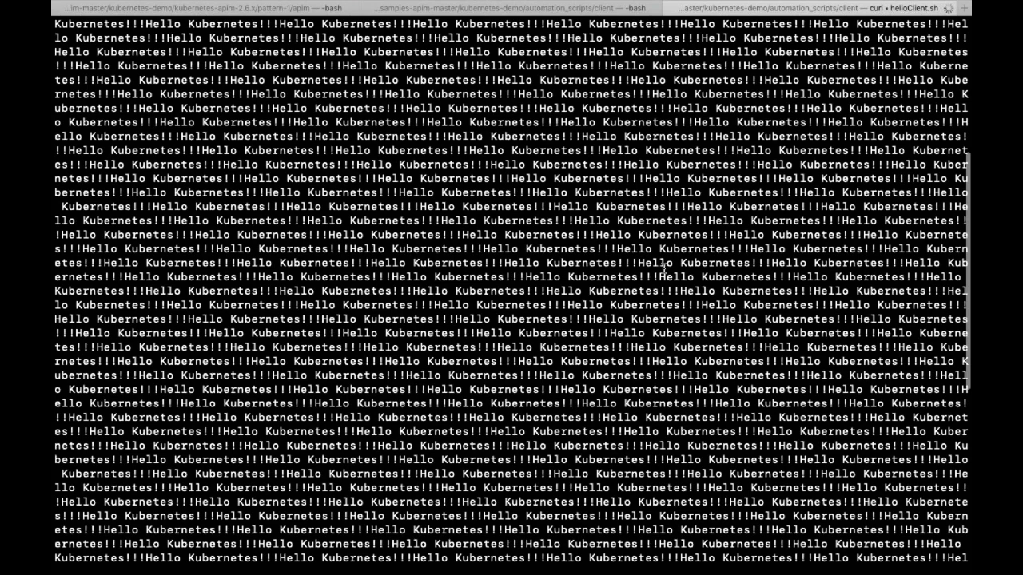
pyautogui.scroll(-5, 663, 269)
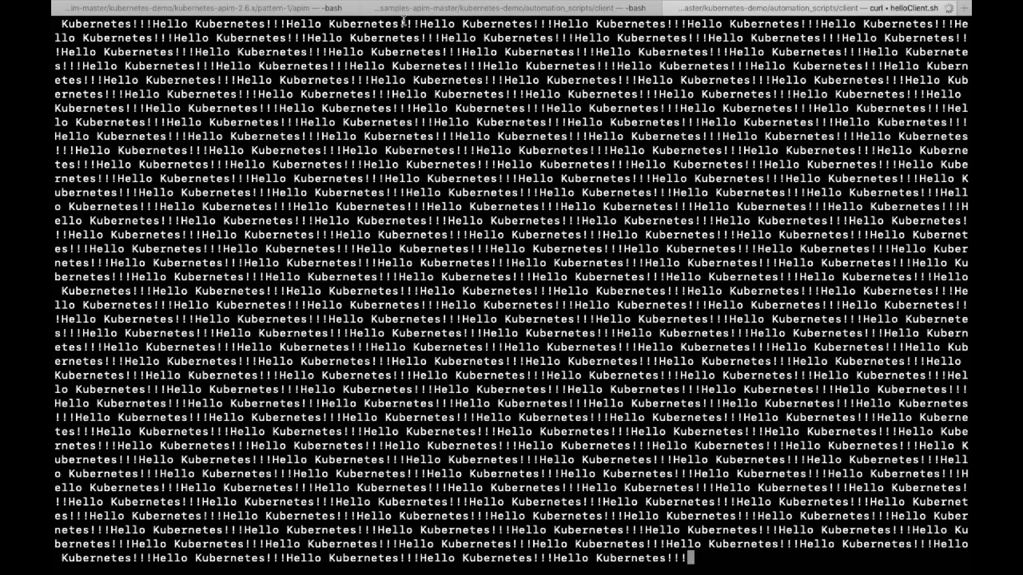
pyautogui.press('super+1')
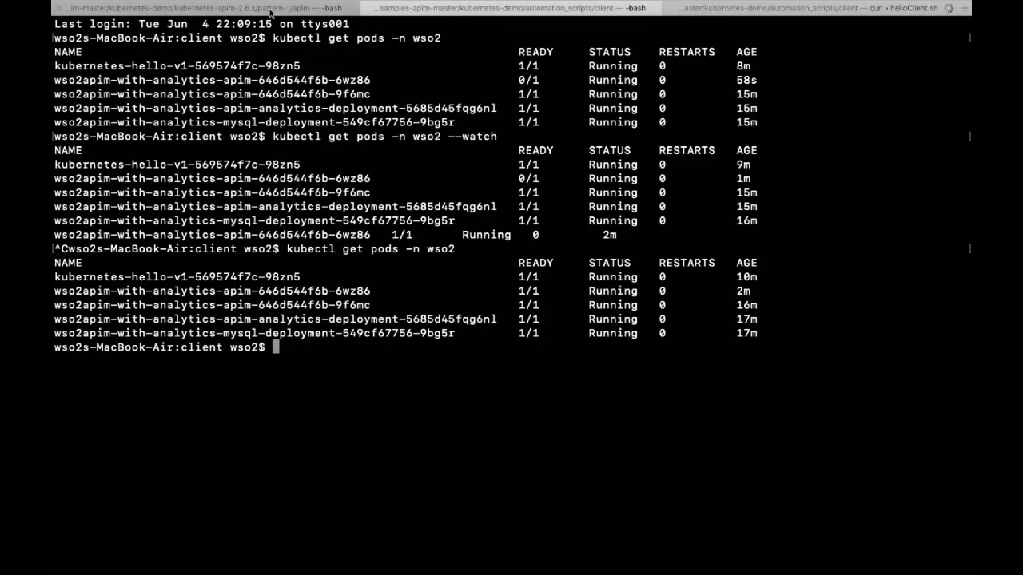
pyautogui.click(270, 8)
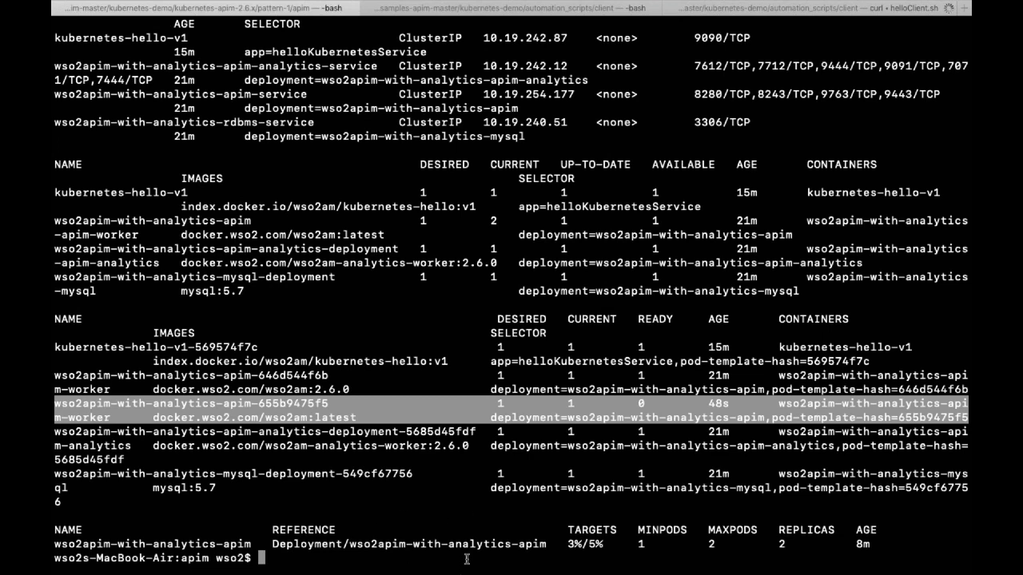
# Step: Rerun kubectl get all and highlight replica sets 646d544f6b (2.6.0, 1 ready) and 655b9475f5 (0 ready)
pyautogui.press('Up')
pyautogui.press('Return')
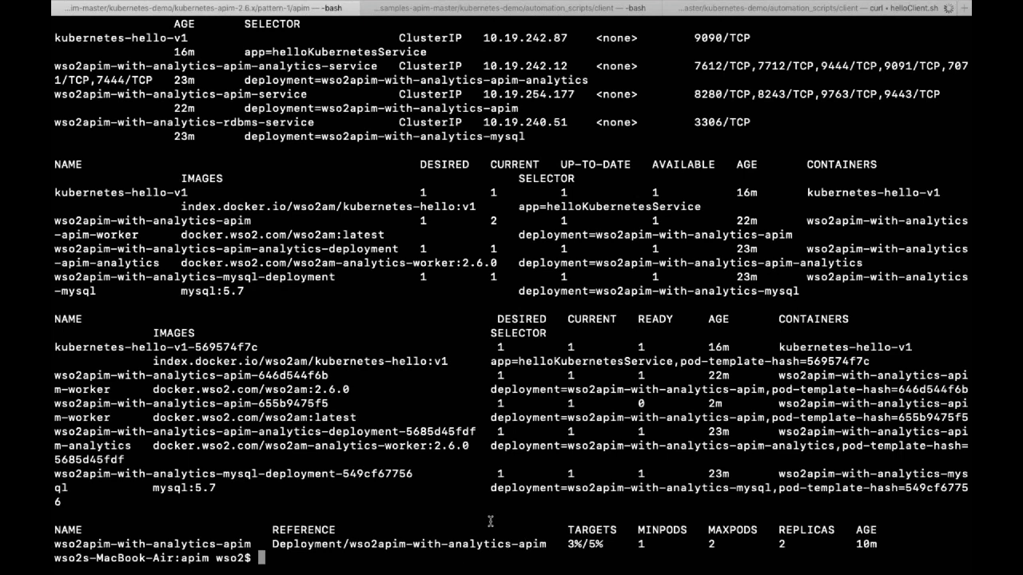
pyautogui.scroll(-2, 447, 537)
pyautogui.scroll(2, 448, 537)
pyautogui.scroll(-2, 444, 537)
pyautogui.doubleClick(286, 385)
pyautogui.tripleClick(286, 387)
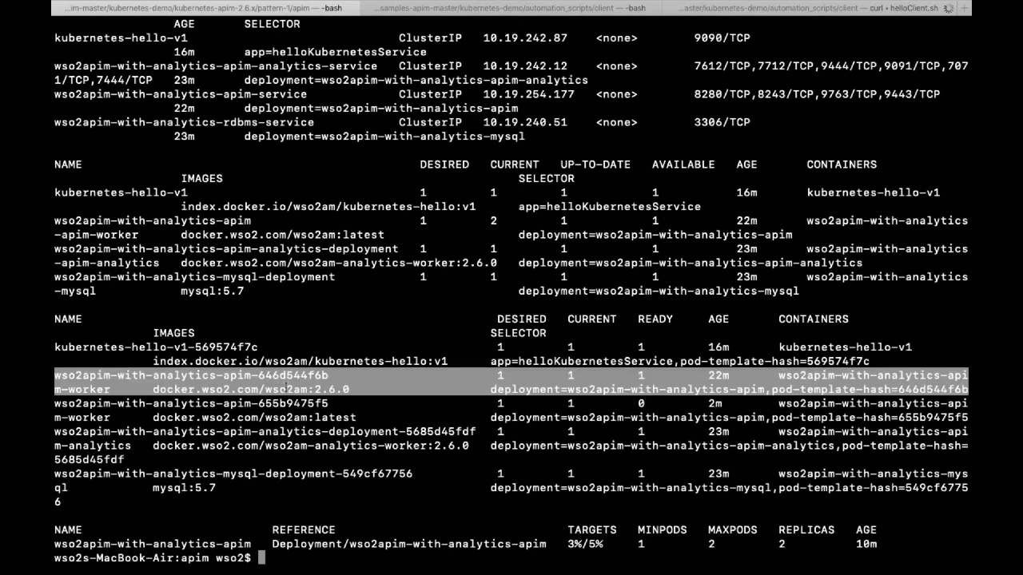
pyautogui.click(294, 410)
pyautogui.tripleClick(294, 410)
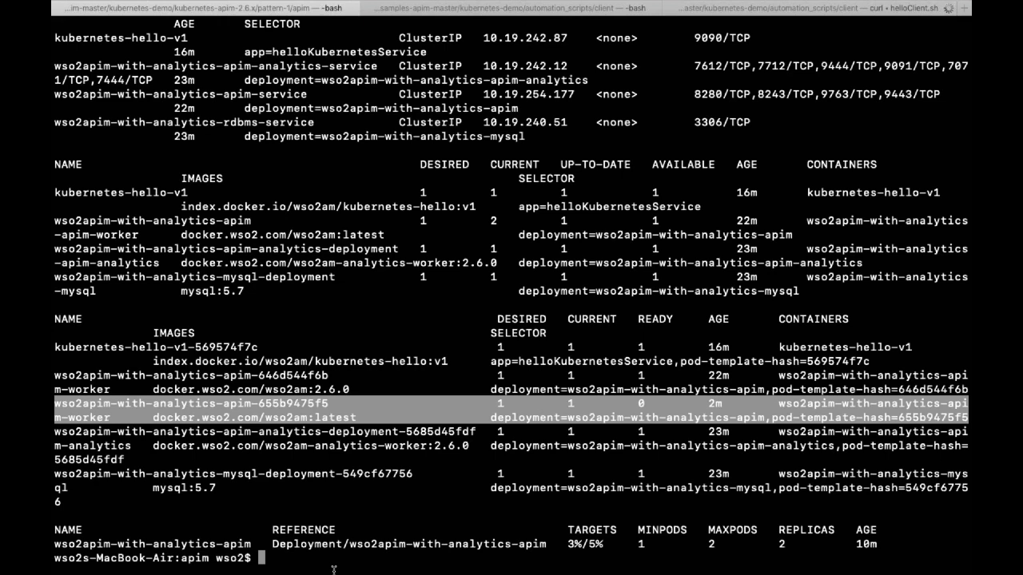
# Step: Check the API client's output, then rerun kubectl get pods -n wso2 in the pod session
pyautogui.click(746, 16)
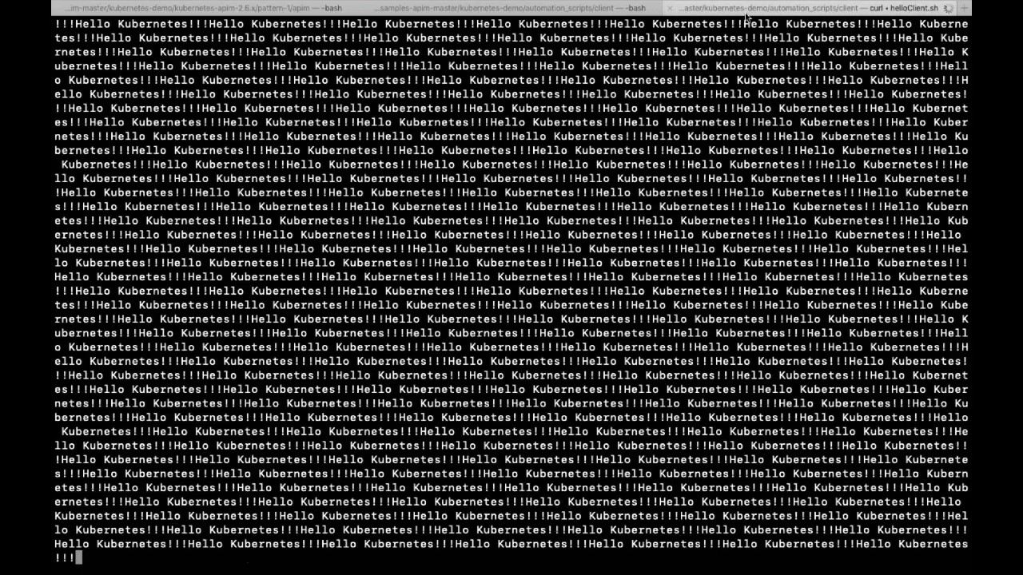
pyautogui.scroll(3, 663, 298)
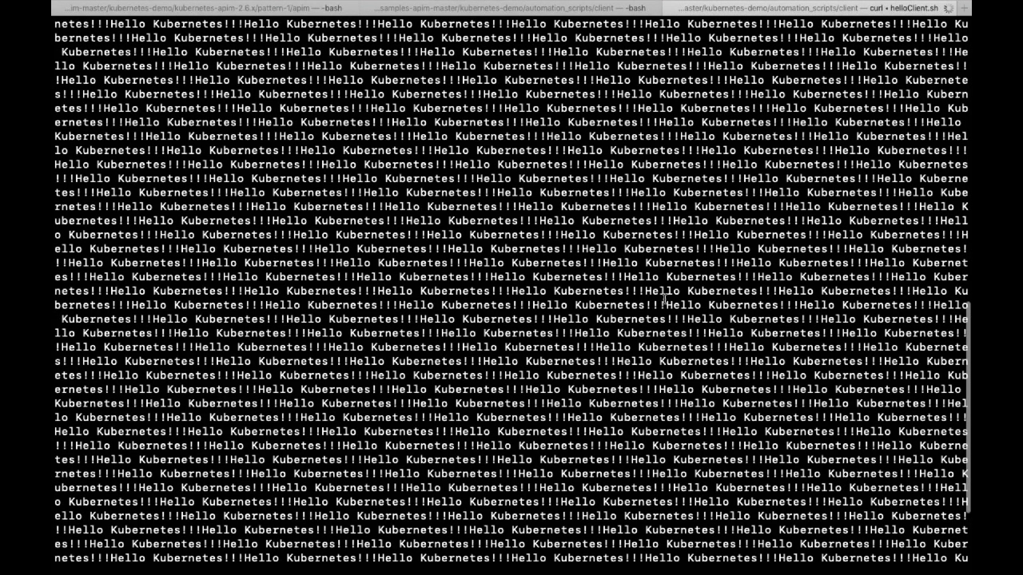
pyautogui.scroll(-5, 663, 298)
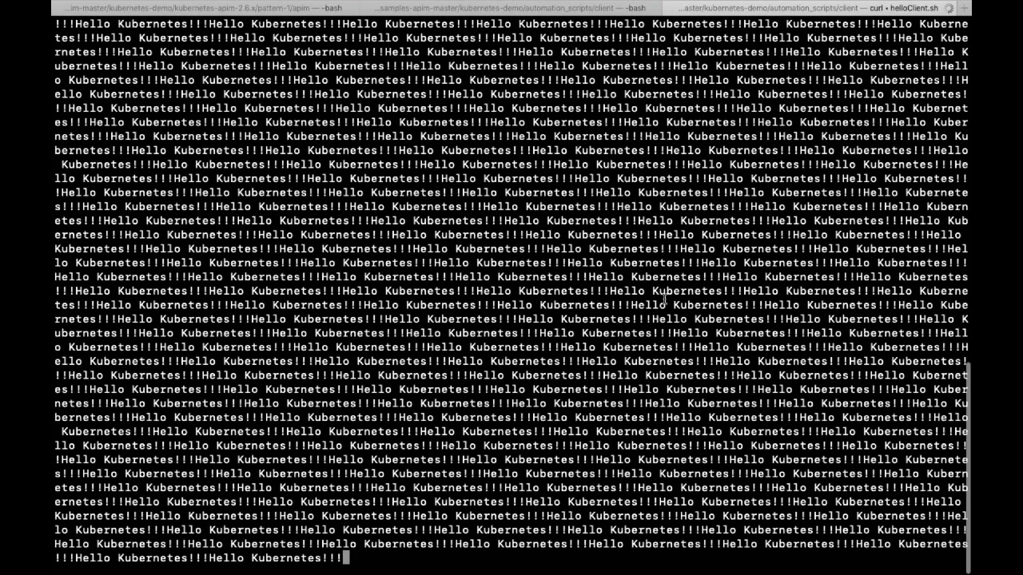
pyautogui.press('super+shift+bracketleft')
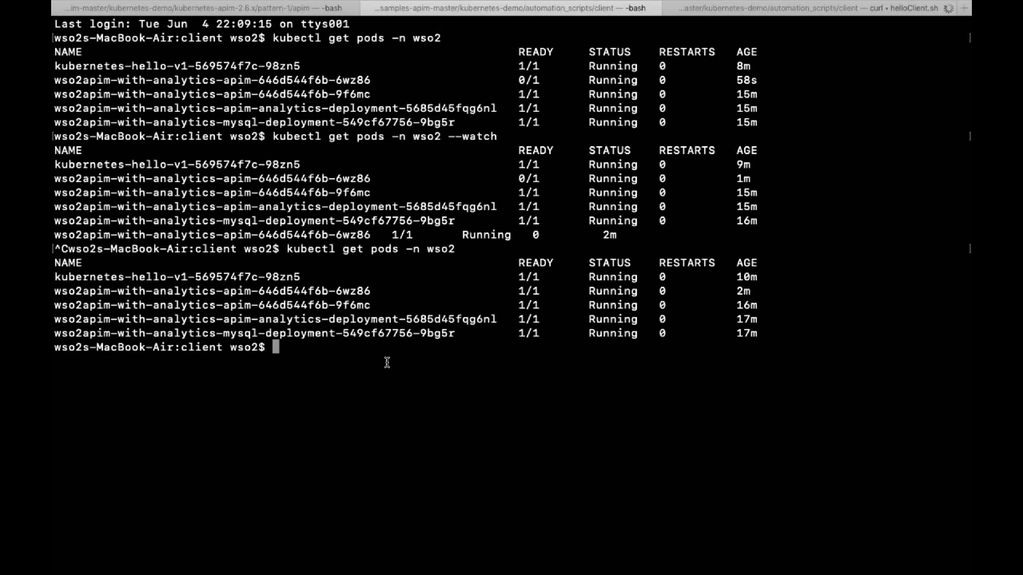
pyautogui.press('Up')
pyautogui.press('Return')
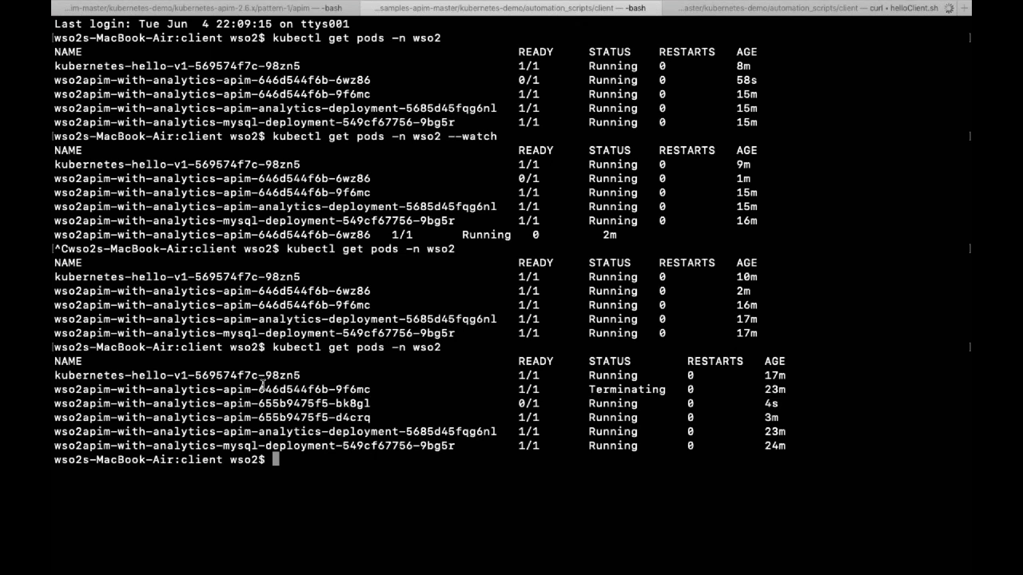
# Step: Highlight Terminating pod 9f6mc and new 655b9475f5 pods bk8gl and d4crq
pyautogui.tripleClick(262, 385)
pyautogui.tripleClick(278, 401)
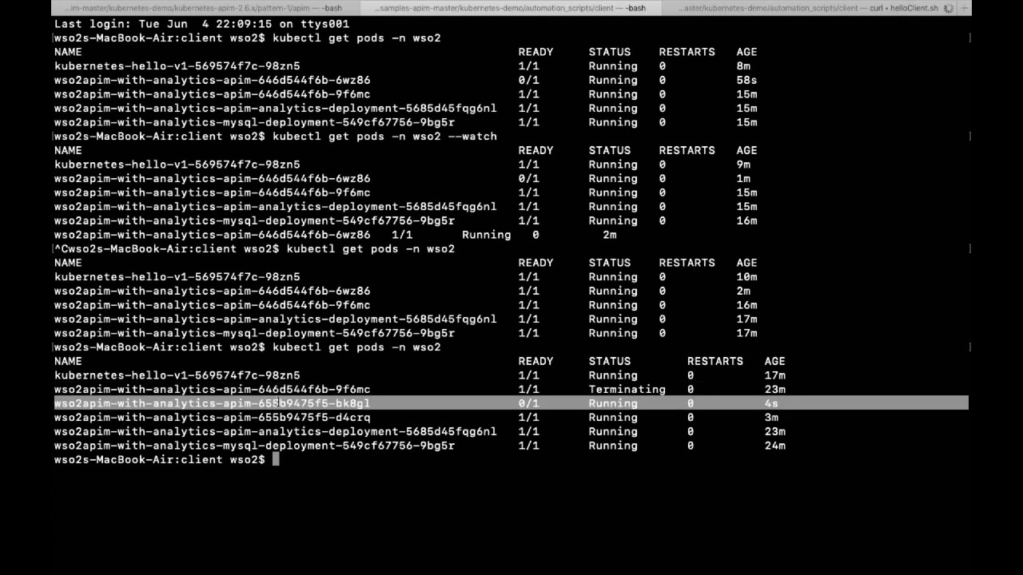
pyautogui.doubleClick(274, 416)
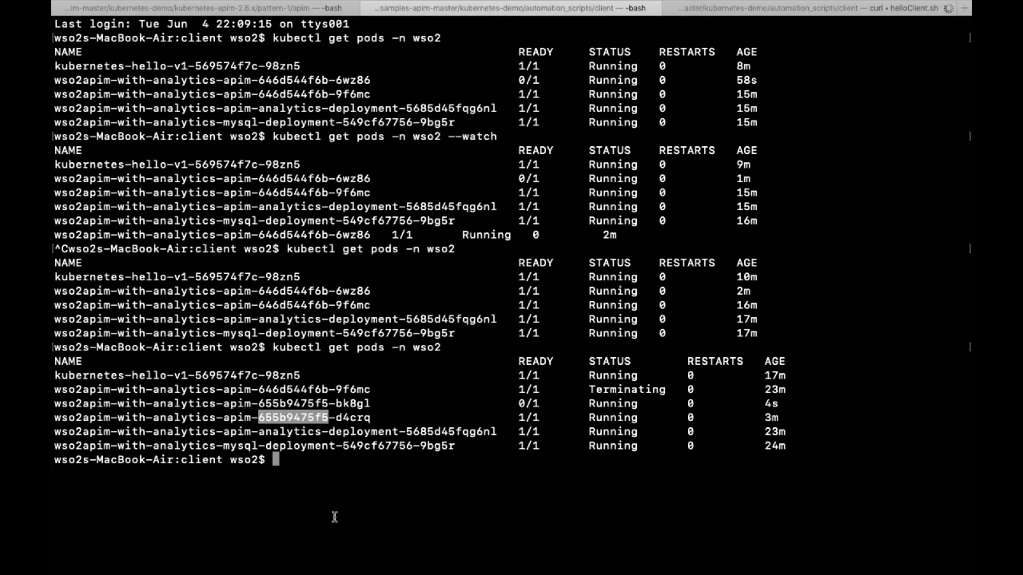
pyautogui.tripleClick(226, 417)
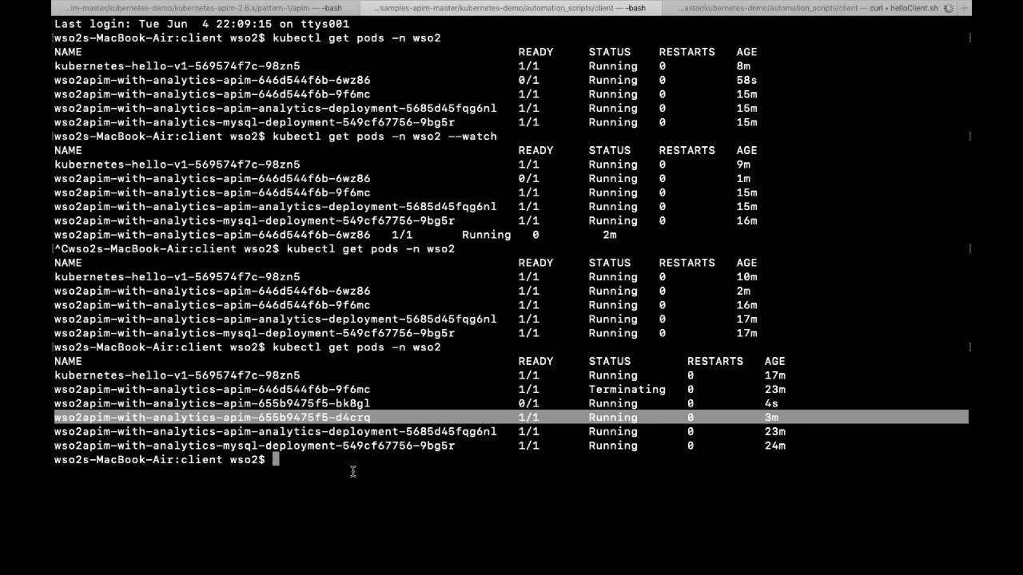
# Step: Run kubectl describe pod on wso2apim-with-analytics-apim-655b9475f5-d4crq in namespace wso2
pyautogui.write('ku')
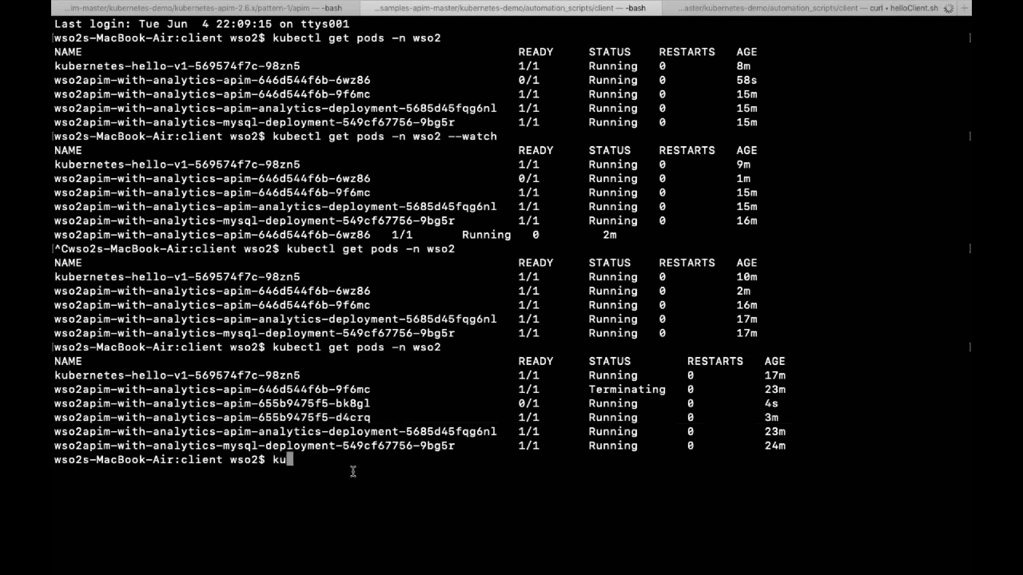
pyautogui.write('bectl ')
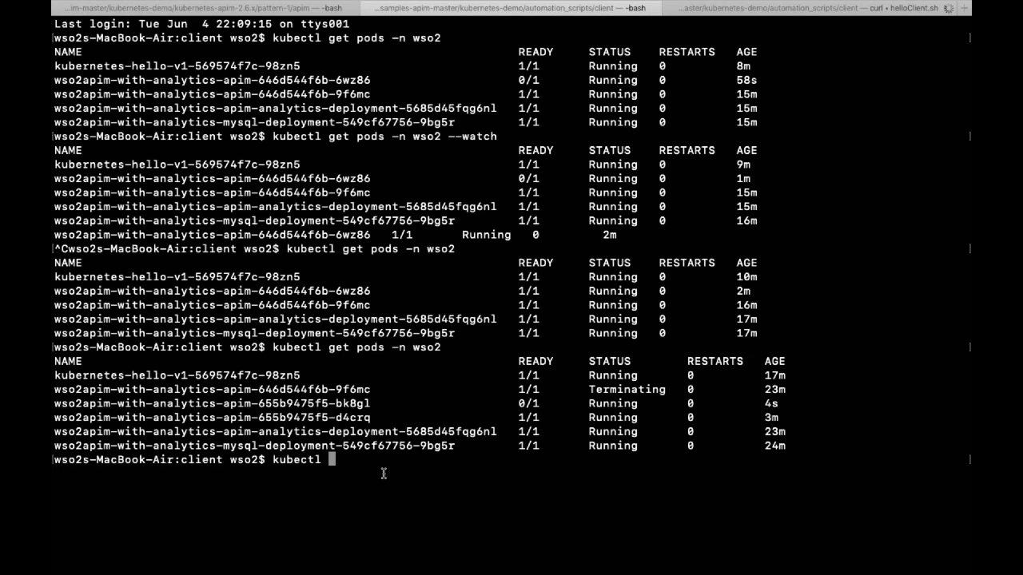
pyautogui.write('describe pod')
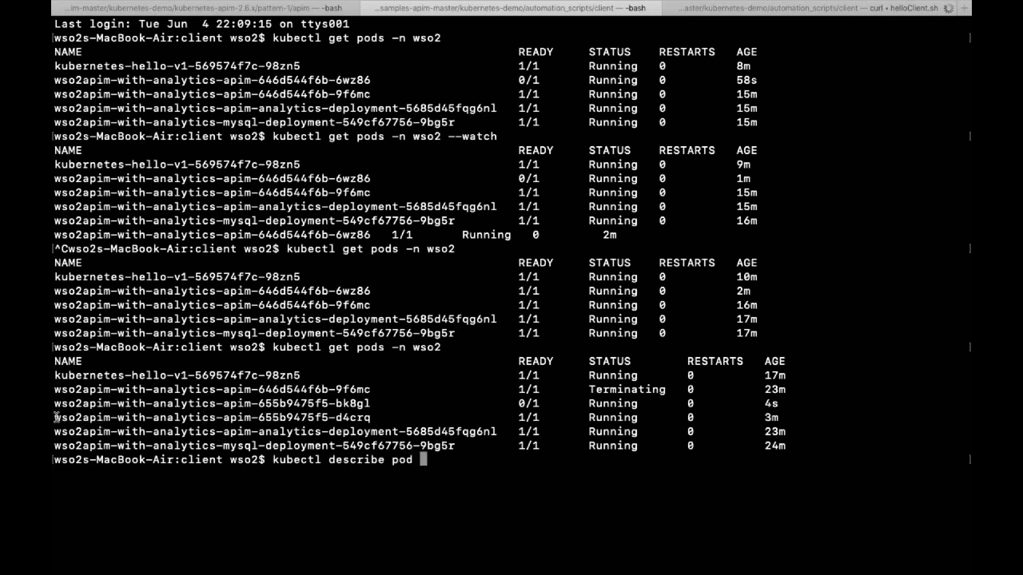
pyautogui.moveTo(55, 417); pyautogui.dragTo(369, 419)
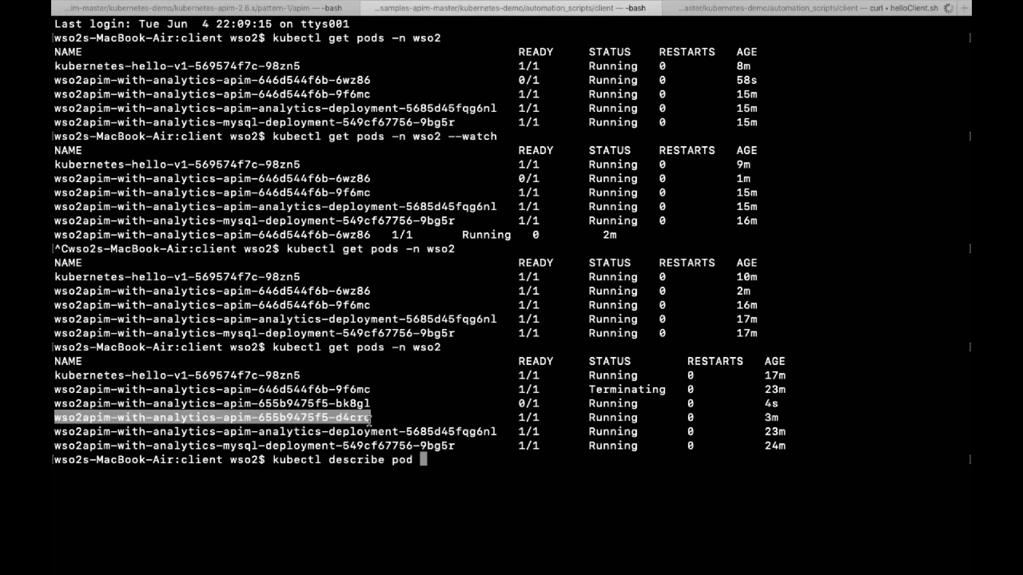
pyautogui.press('super+c')
pyautogui.press('super+v')
pyautogui.write('-n wso')
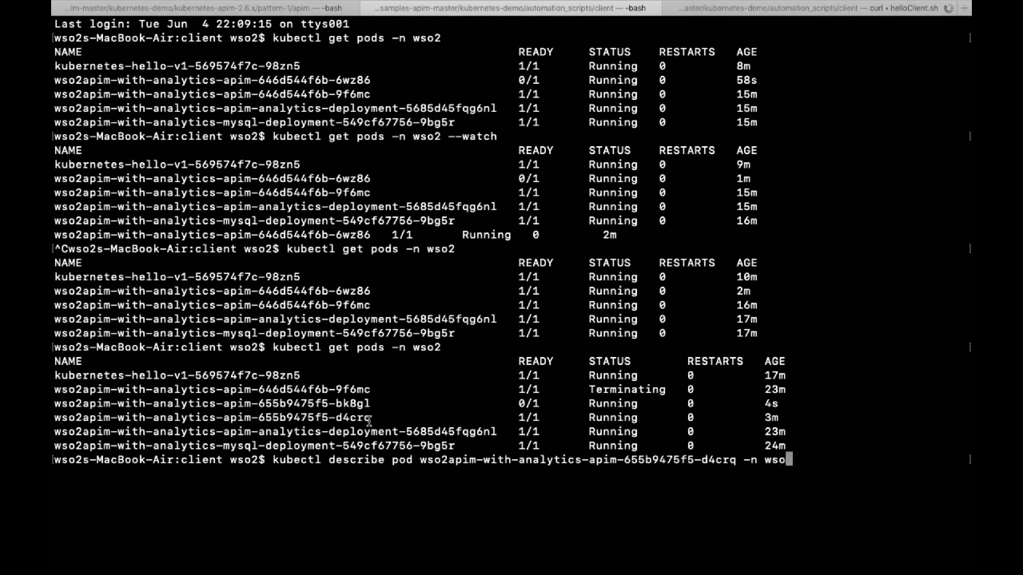
pyautogui.write('2')
pyautogui.press('Return')
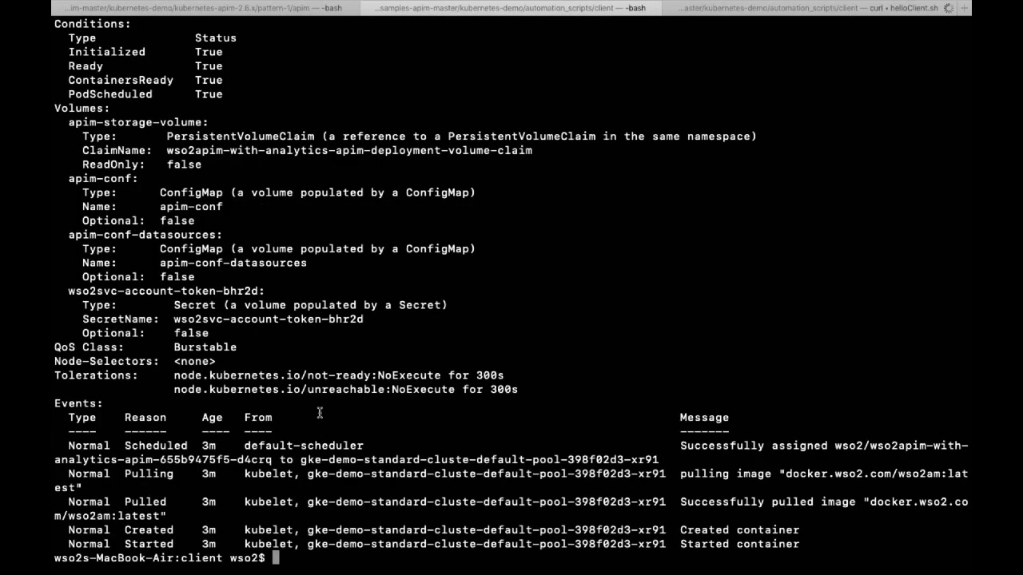
# Step: Highlight the pod's docker.wso2.com/wso2am:latest Image line
pyautogui.scroll(15, 320, 412)
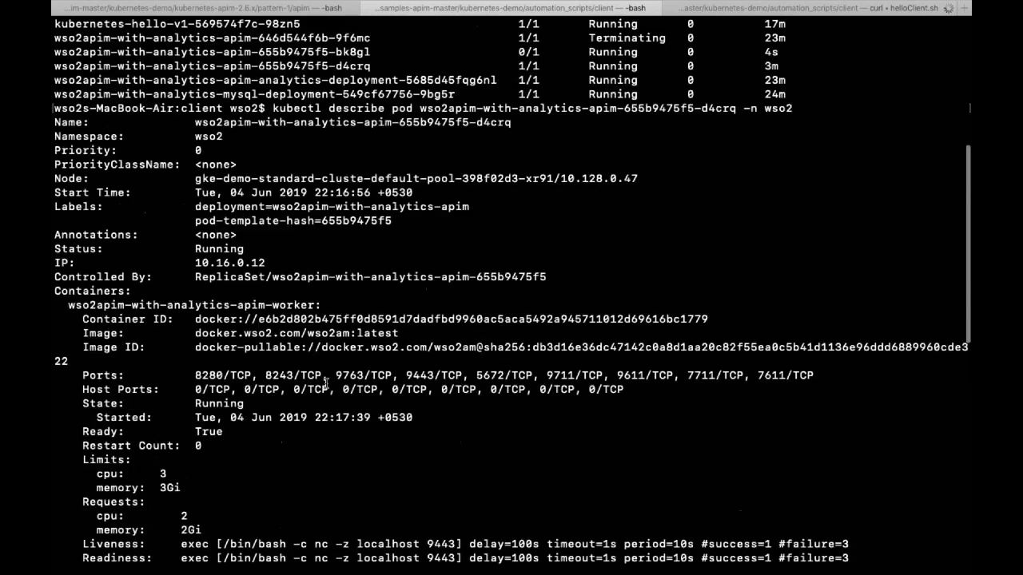
pyautogui.scroll(3, 325, 384)
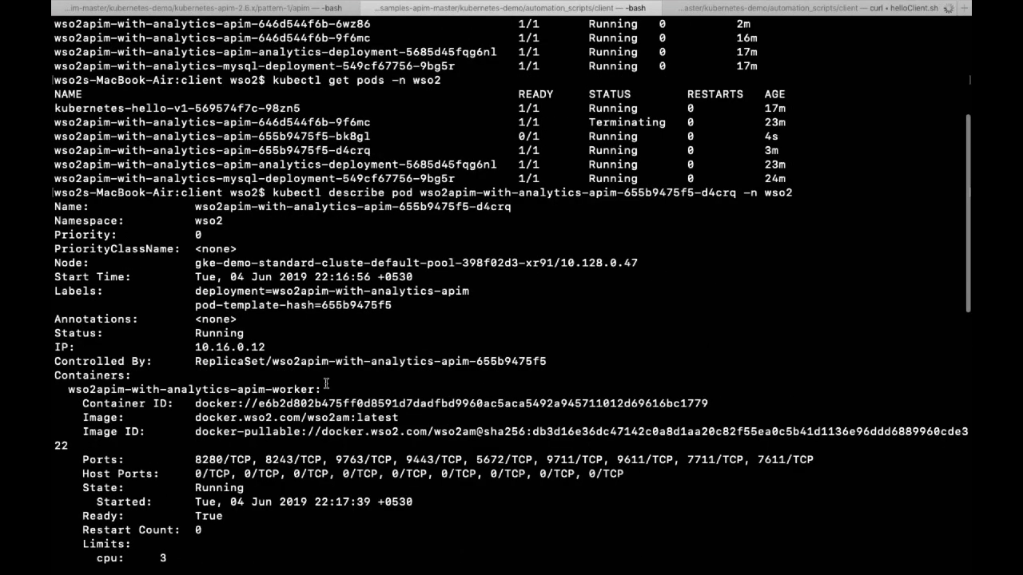
pyautogui.scroll(2, 325, 384)
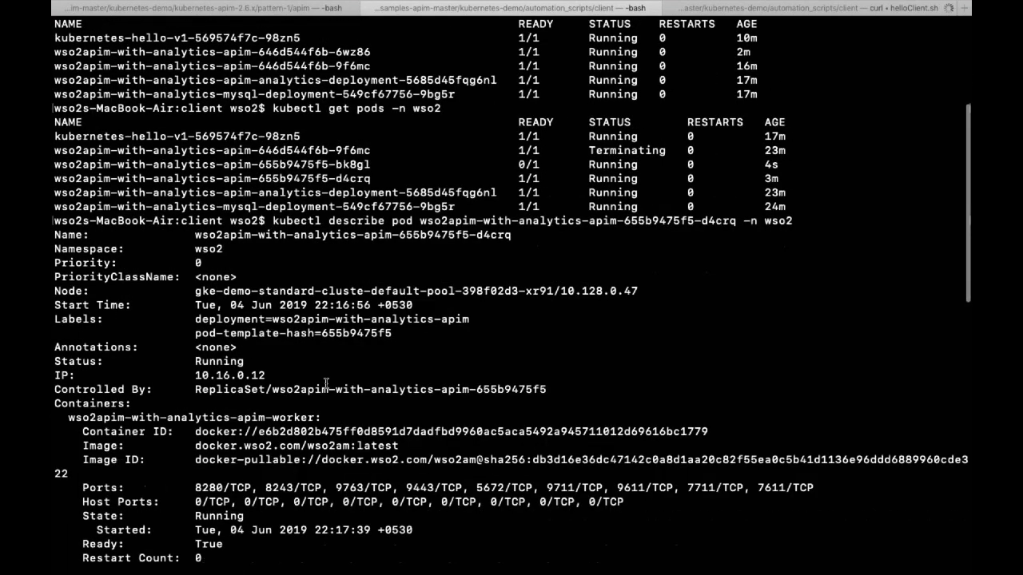
pyautogui.scroll(-3, 326, 384)
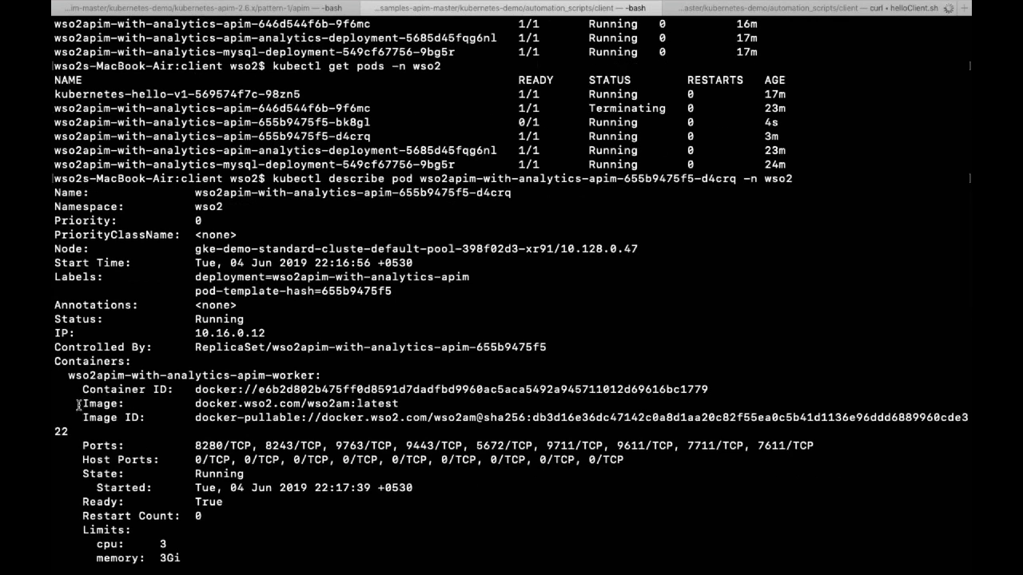
pyautogui.moveTo(76, 403); pyautogui.dragTo(420, 403)
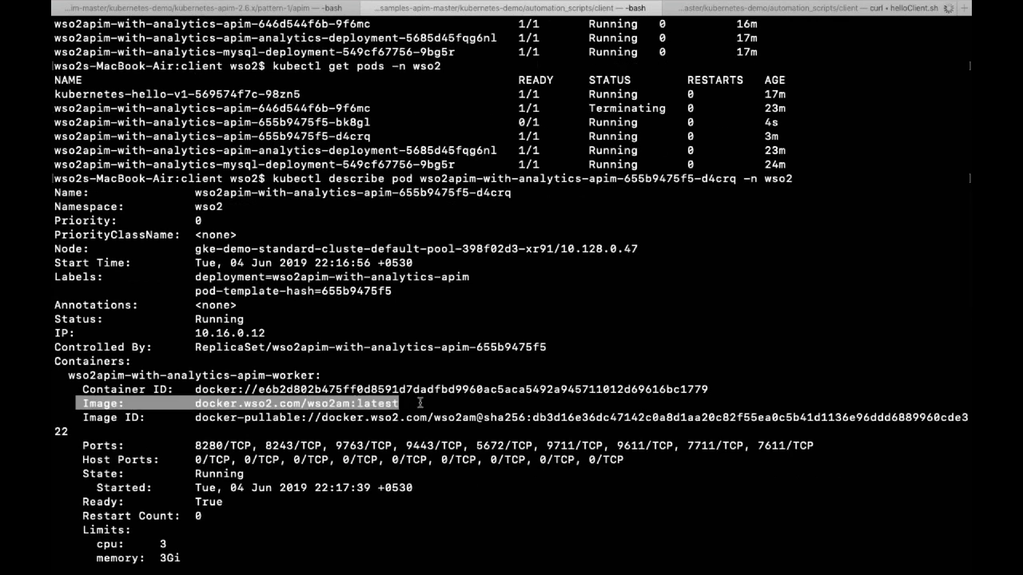
pyautogui.scroll(-4, 419, 403)
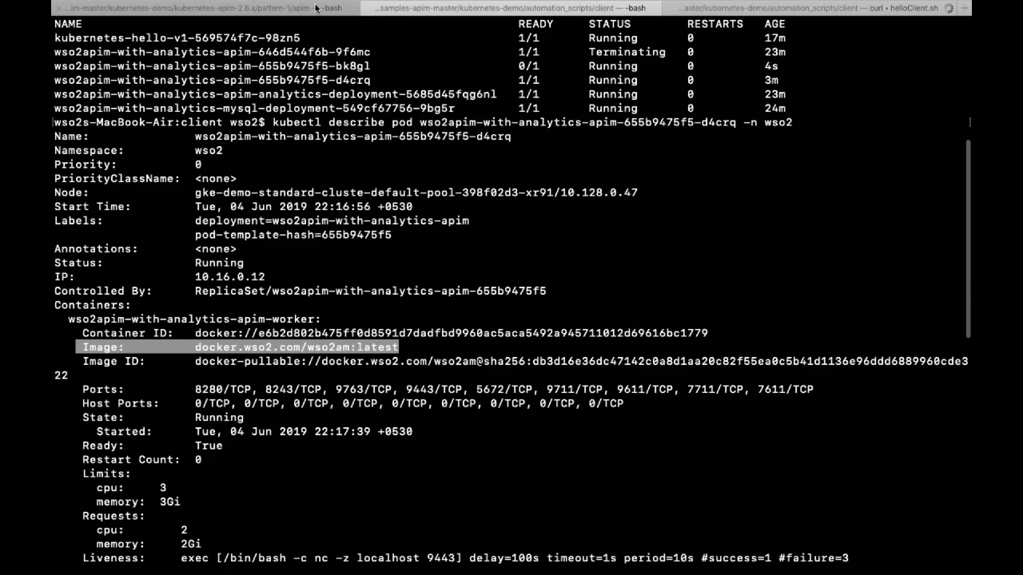
# Step: In the apim session, rerun kubectl get all -n wso2 -o wide and highlight both replica set rows
pyautogui.click(317, 8)
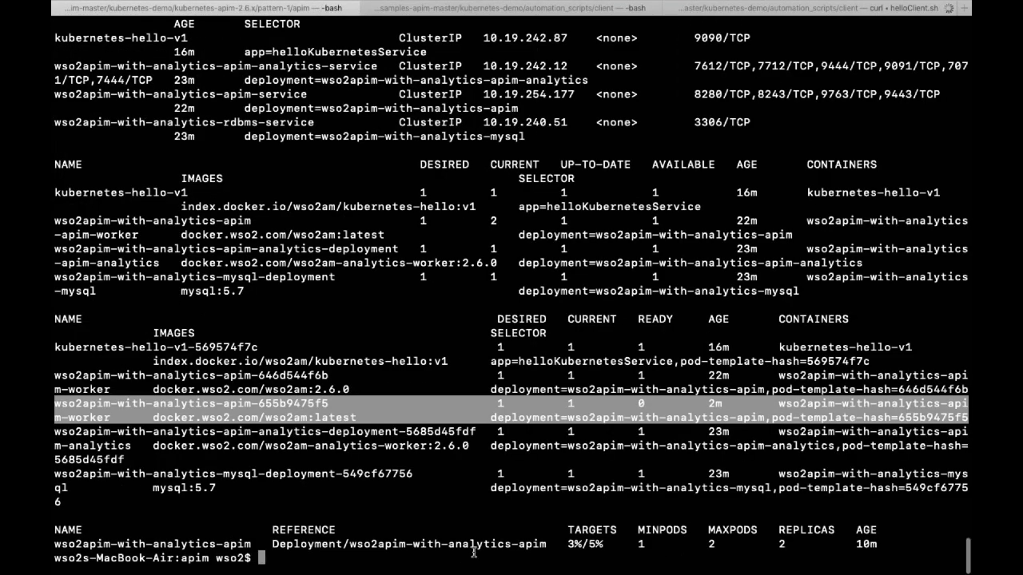
pyautogui.press('Up')
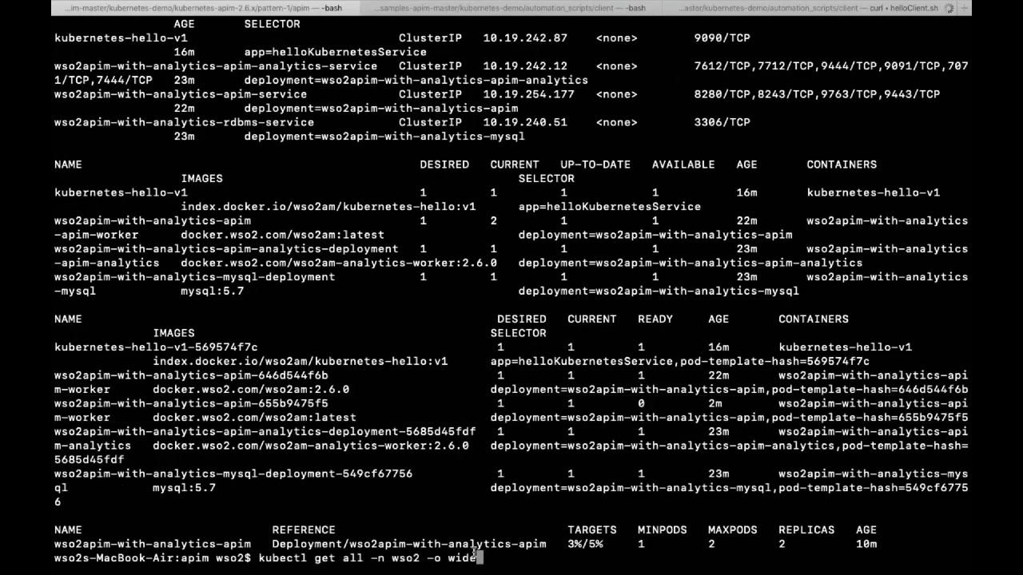
pyautogui.press('Return')
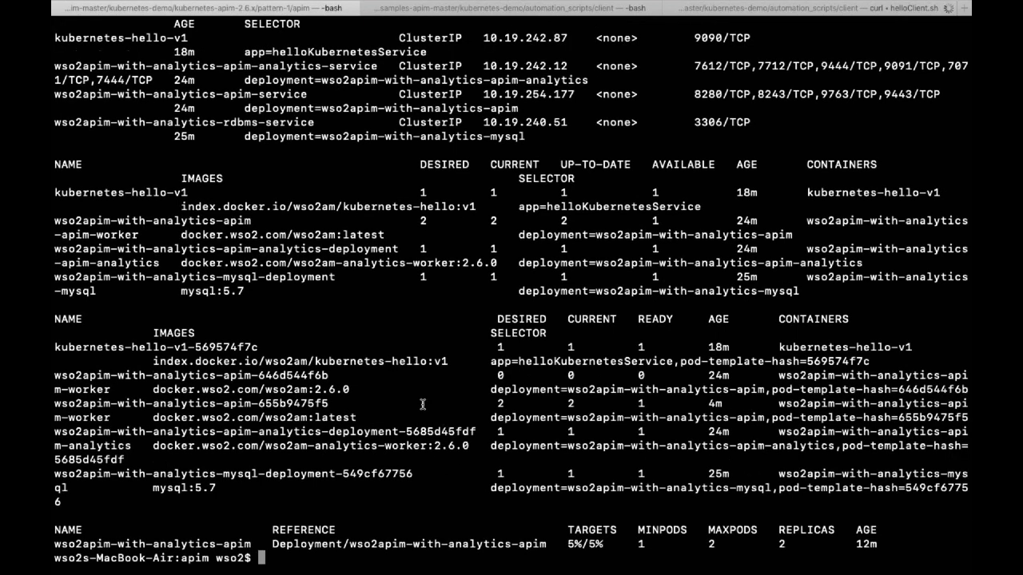
pyautogui.tripleClick(398, 383)
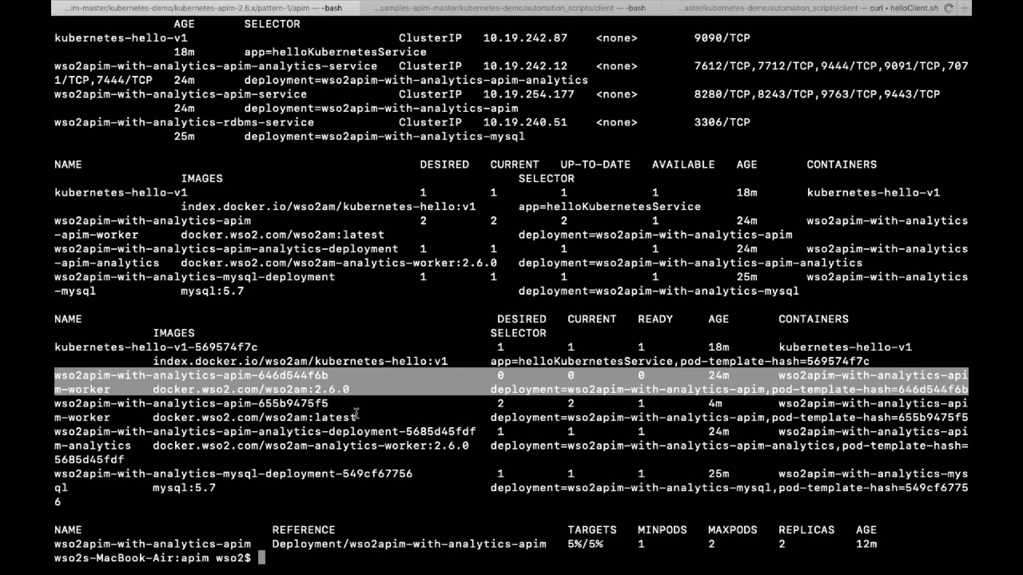
pyautogui.tripleClick(684, 410)
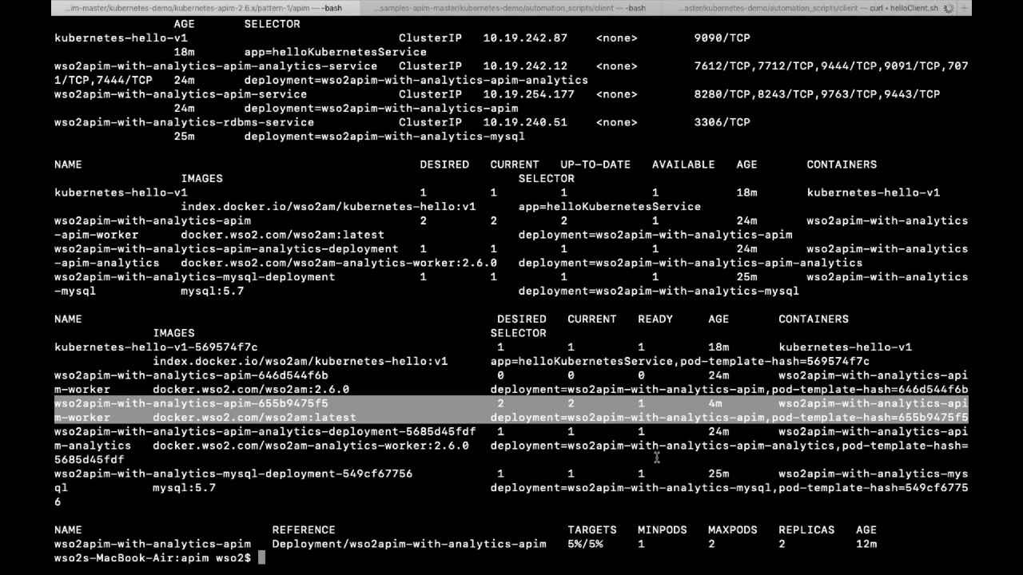
pyautogui.click(509, 573)
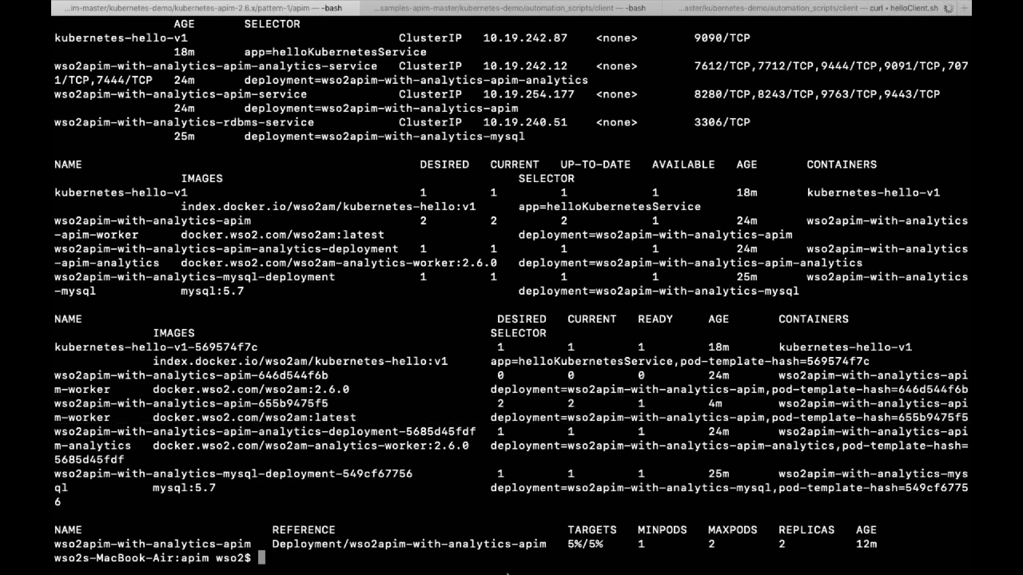
# Step: Rerun the listing twice until replica set 655b9475f5 shows 2 ready
pyautogui.press('Up')
pyautogui.press('Return')
pyautogui.press('Up')
pyautogui.press('Return')
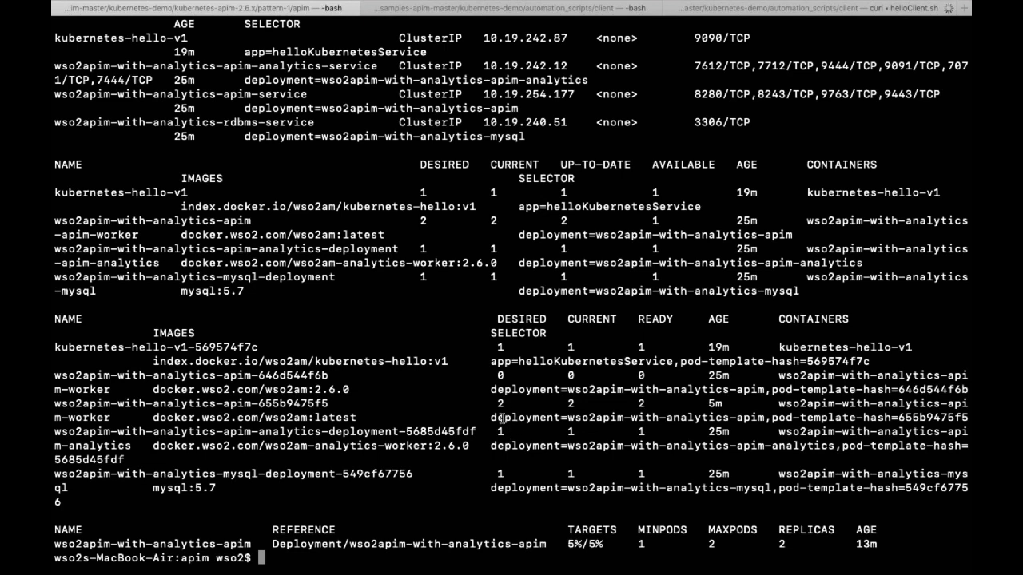
pyautogui.tripleClick(505, 408)
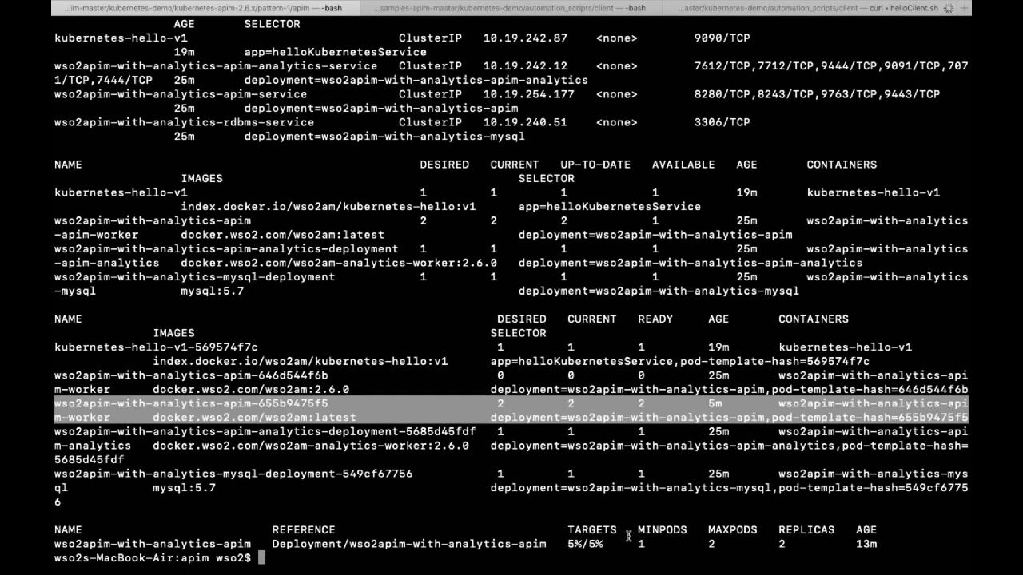
pyautogui.click(515, 572)
# Step: List wso2 pods showing bk8gl and d4crq both 1/1 Running, then return to the browser
pyautogui.write('ku')
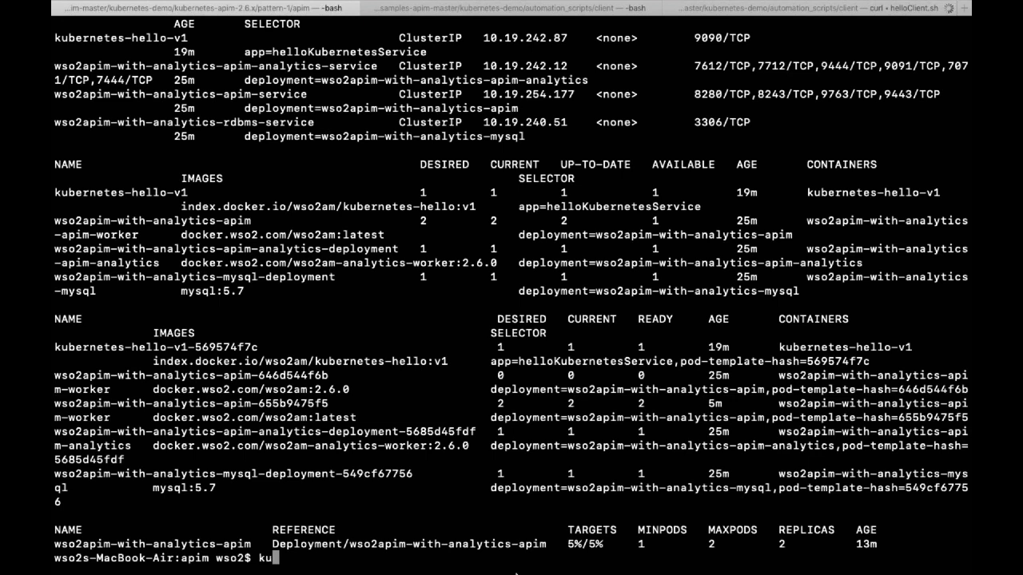
pyautogui.write('bectl get ')
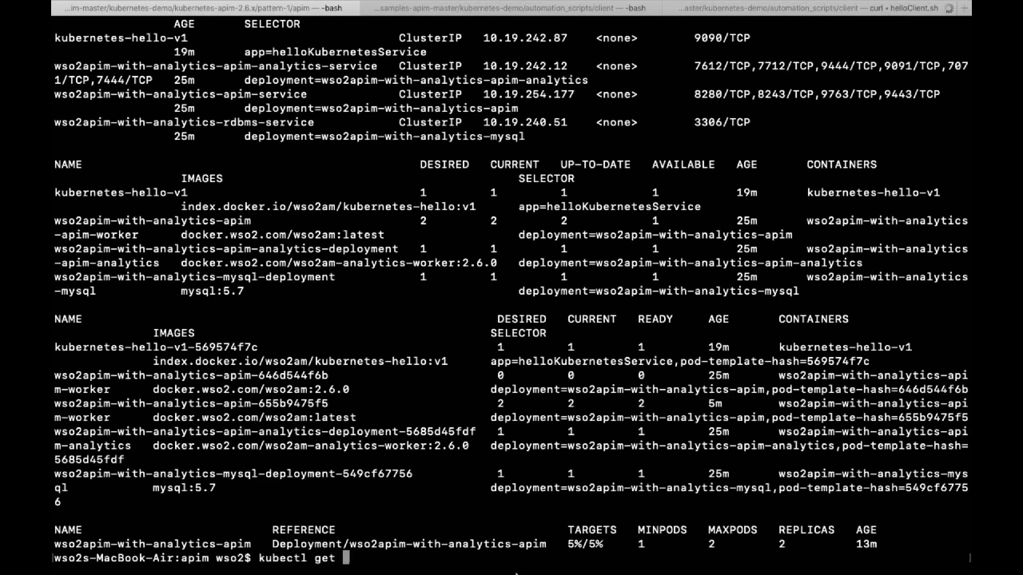
pyautogui.write('pods -n wso2')
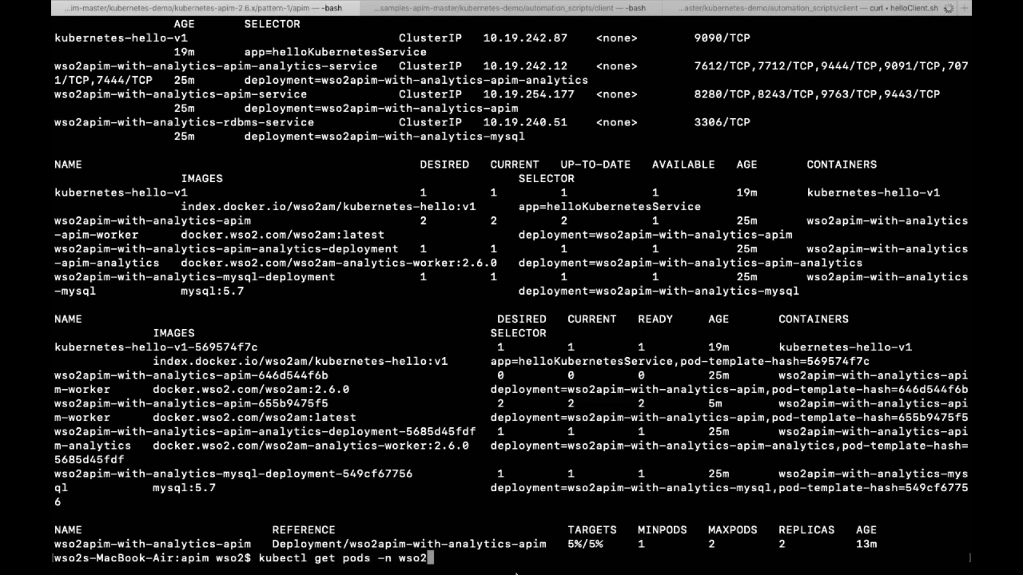
pyautogui.press('Return')
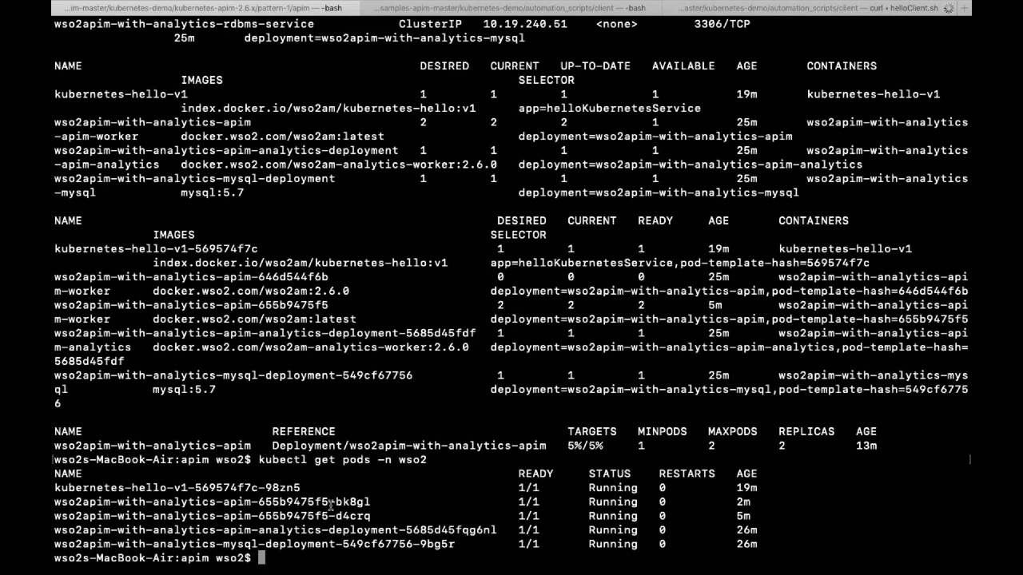
pyautogui.tripleClick(330, 504)
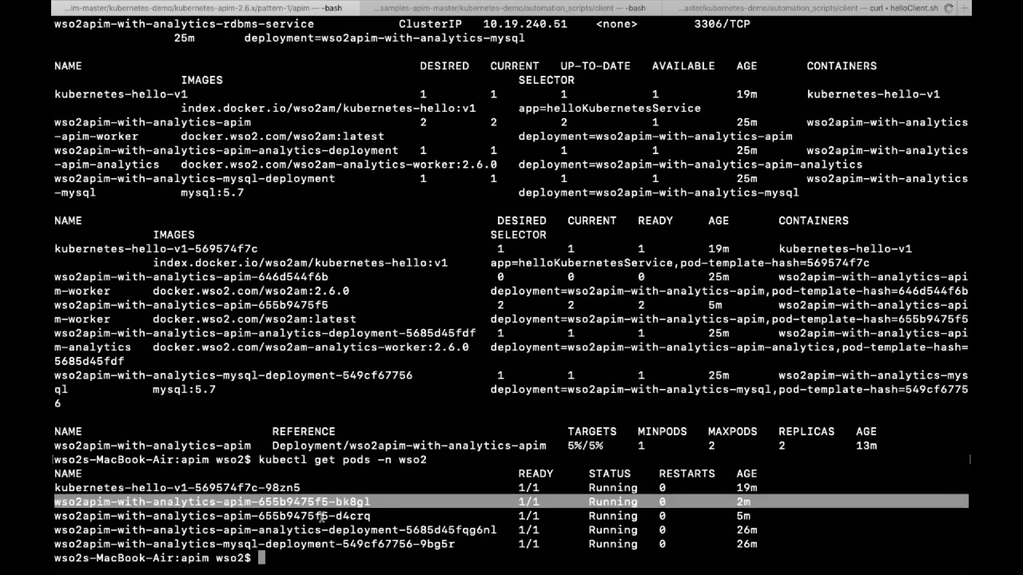
pyautogui.tripleClick(321, 516)
pyautogui.moveTo(383, 572)
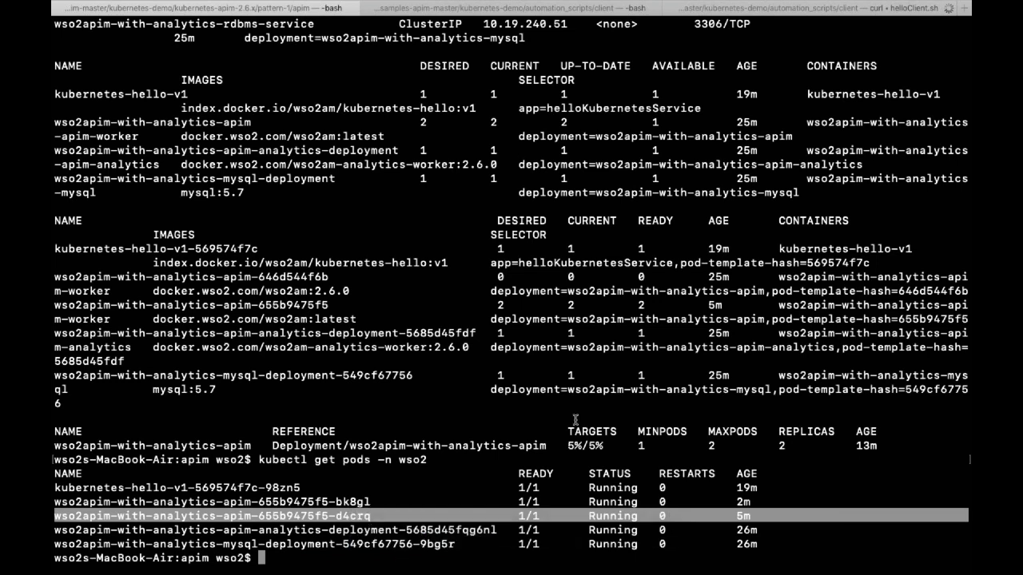
pyautogui.hotkey('ctrl', 'Right')
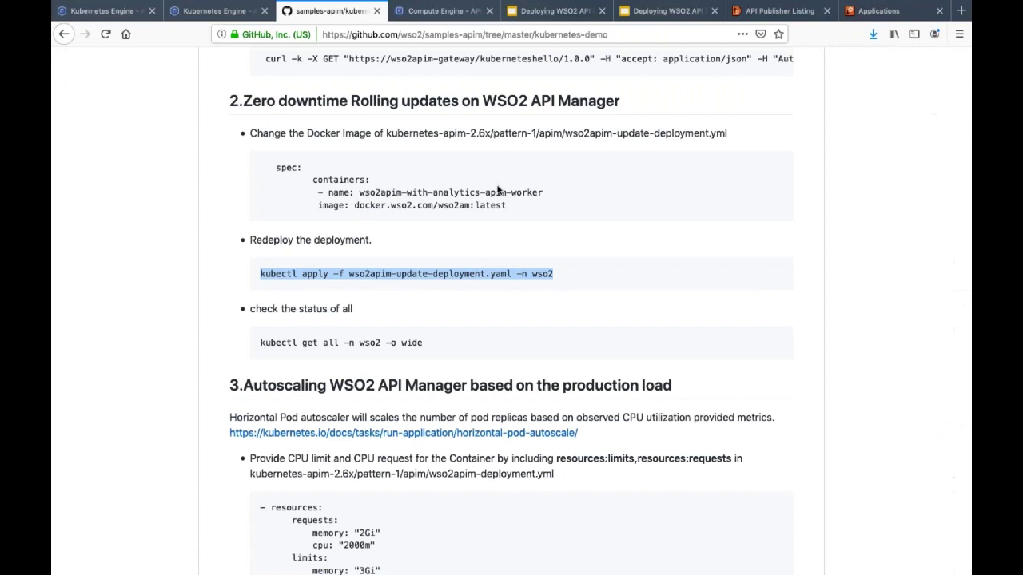
# Step: In API Publisher, open the Analytics > API > API Usage report
pyautogui.click(782, 13)
pyautogui.click(221, 137)
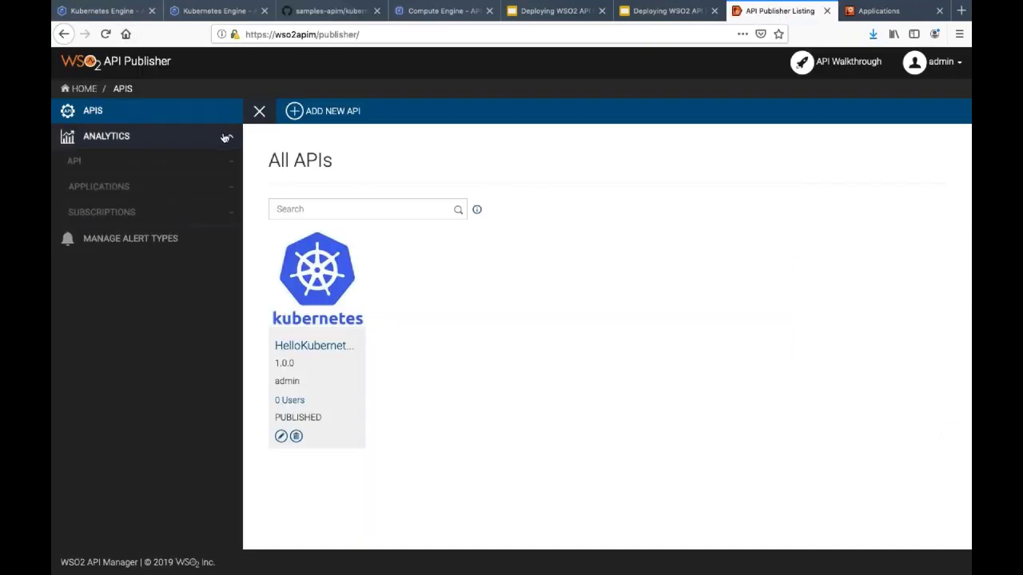
pyautogui.click(204, 163)
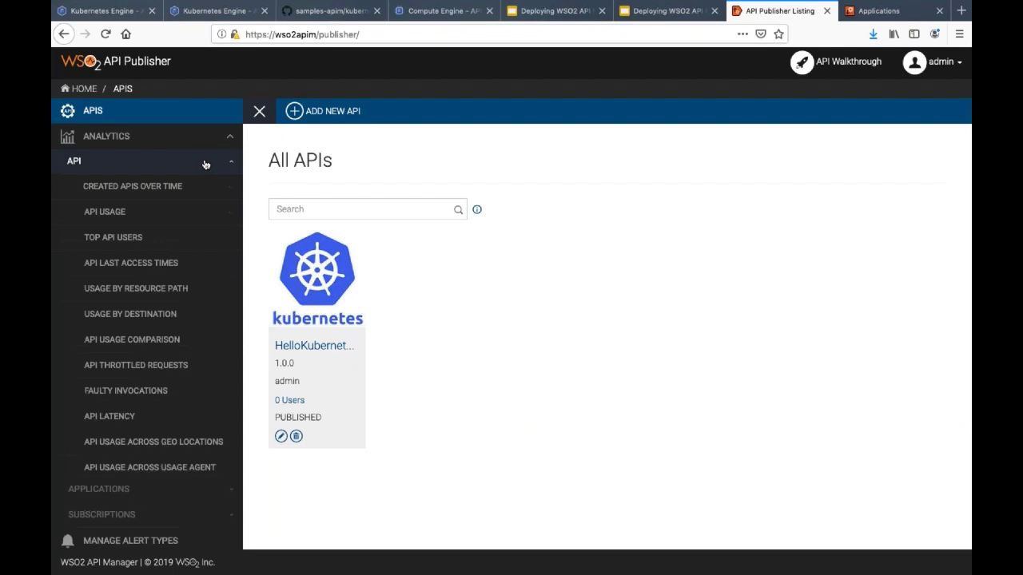
pyautogui.click(148, 221)
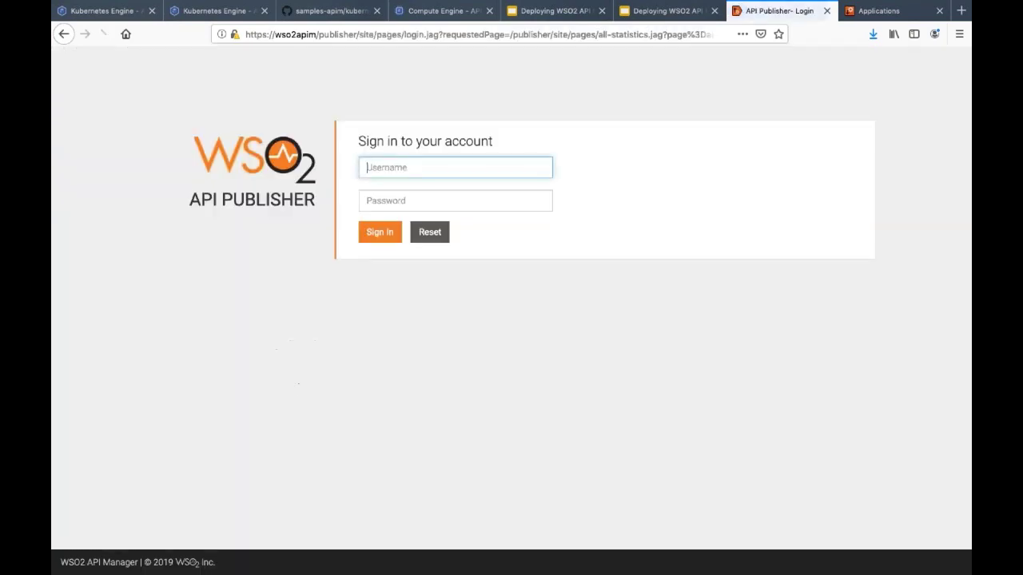
# Step: Sign back in as admin with the account password
pyautogui.write('admin')
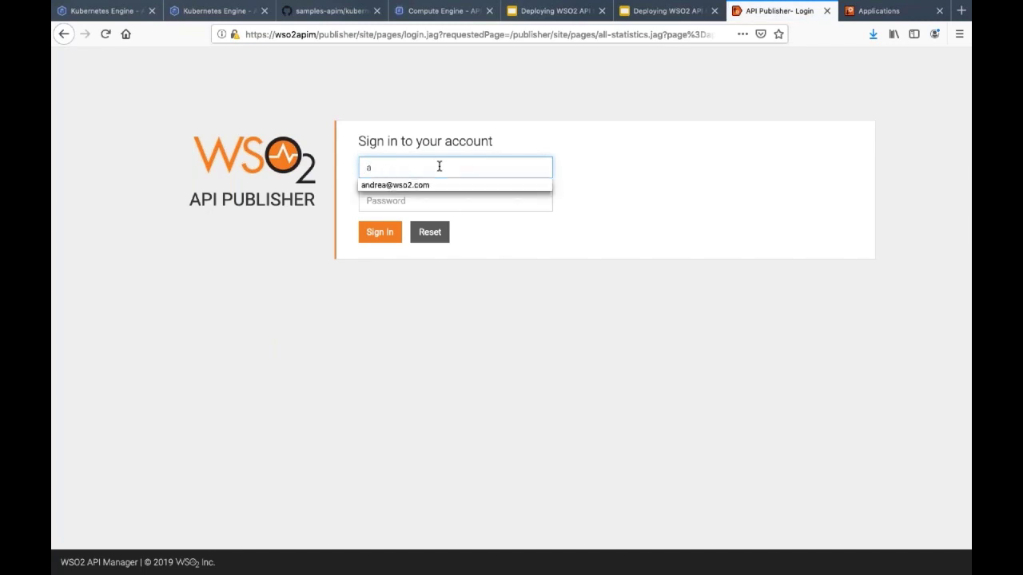
pyautogui.click(416, 205)
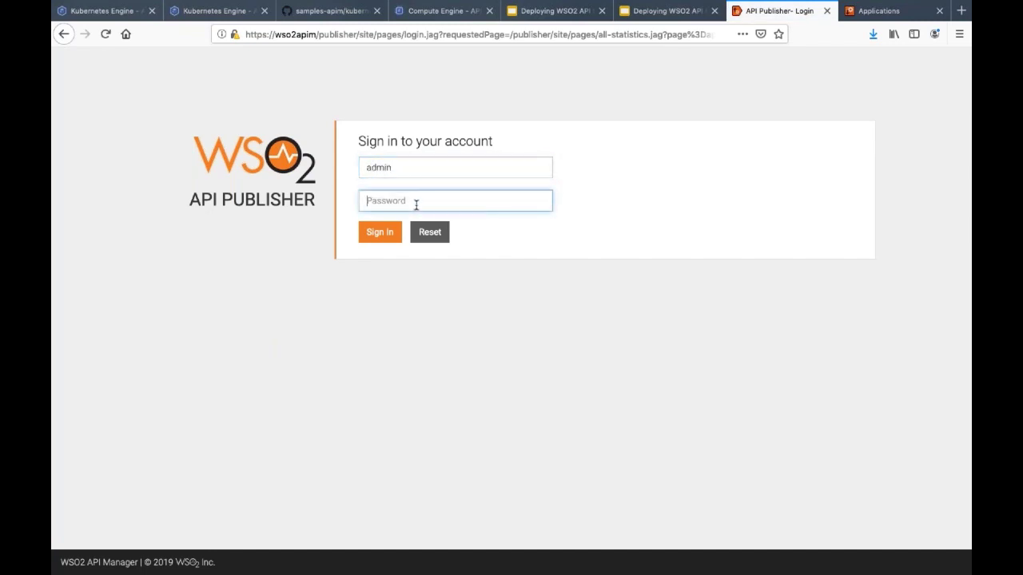
pyautogui.write('ad')
pyautogui.click(387, 238)
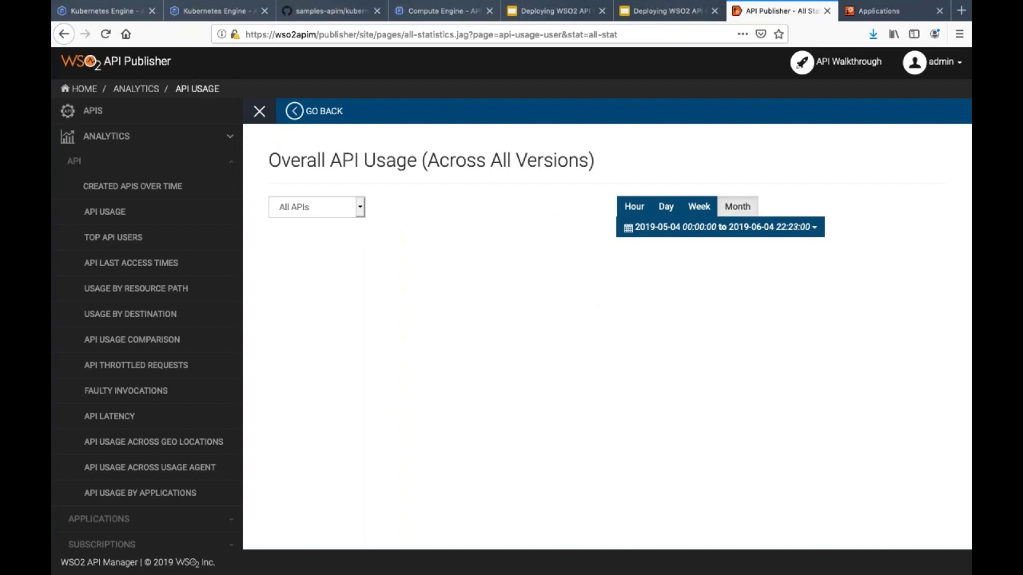
# Step: Open the API Latency report for HelloKubernetesAPI and scroll through it
pyautogui.moveTo(589, 290)
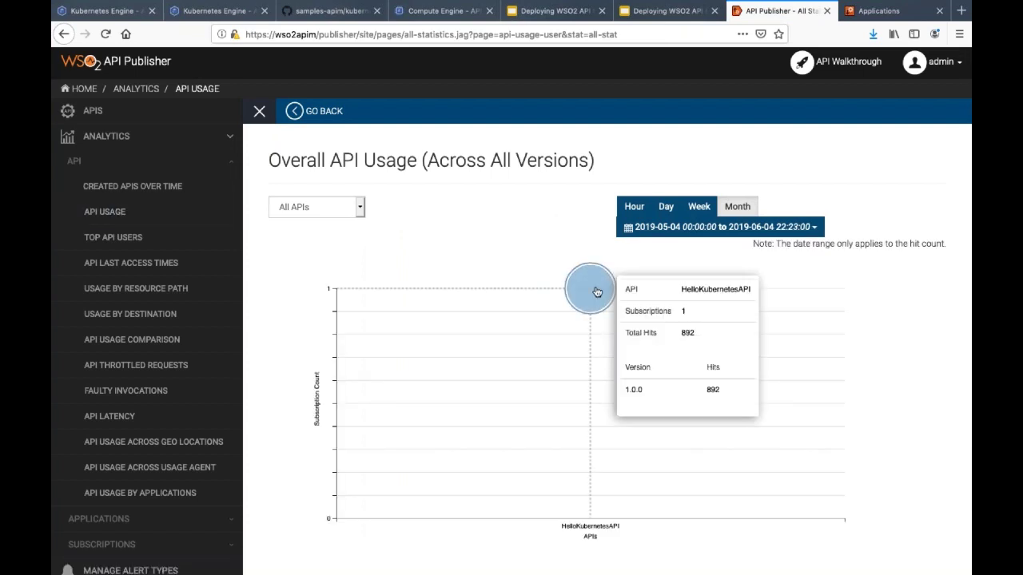
pyautogui.click(167, 417)
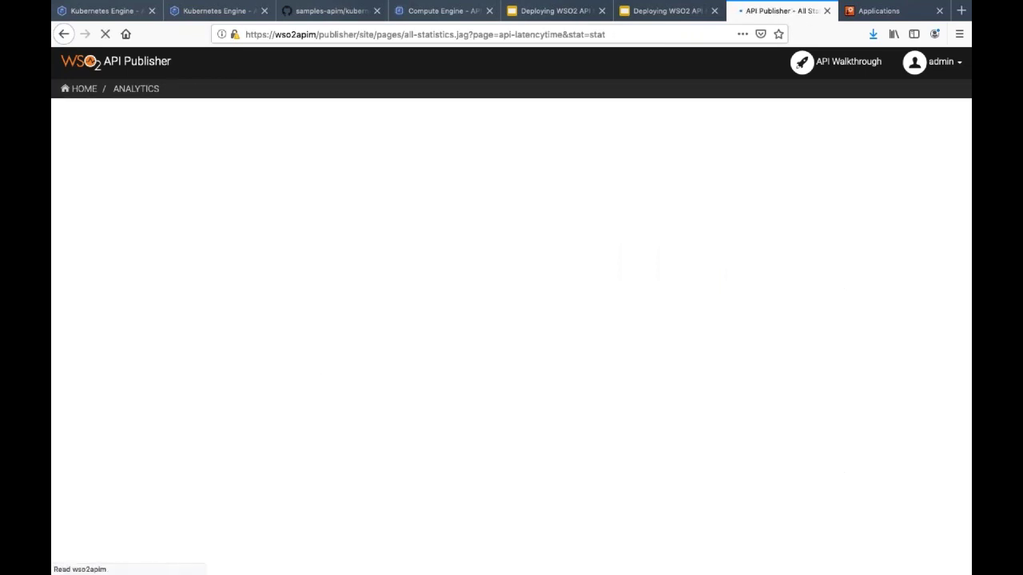
pyautogui.scroll(-2, 440, 470)
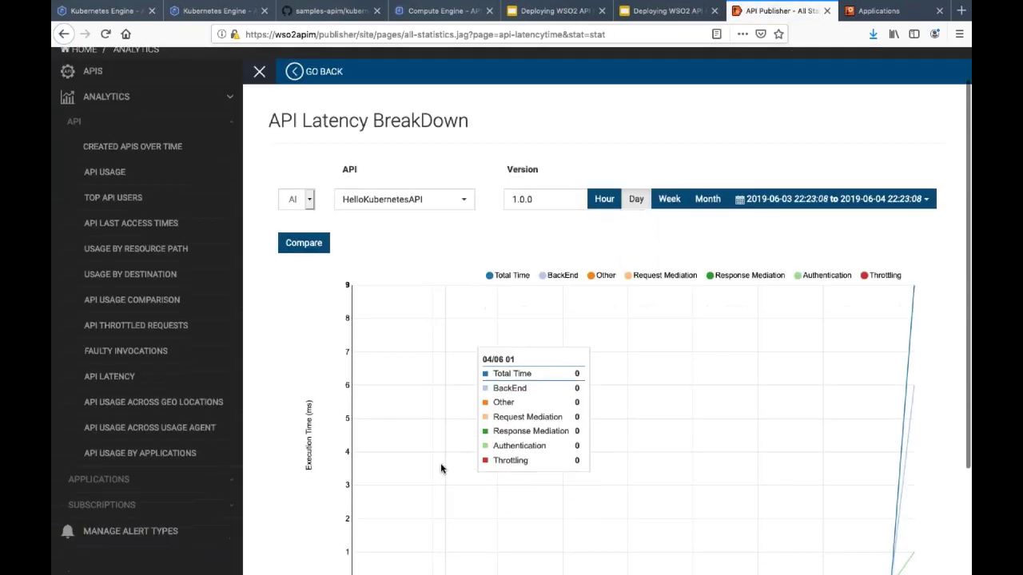
pyautogui.scroll(-3, 440, 469)
pyautogui.scroll(2, 365, 315)
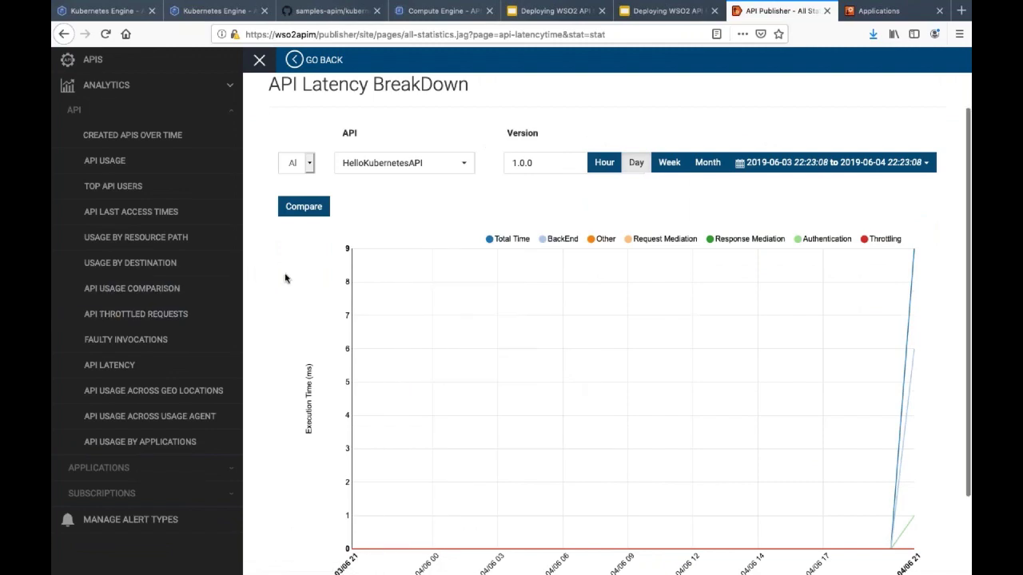
# Step: Check the helloClient.sh traffic in Terminal, then view Usage by Resource Path and API Last Access Times
pyautogui.hotkey('ctrl', 'Left')
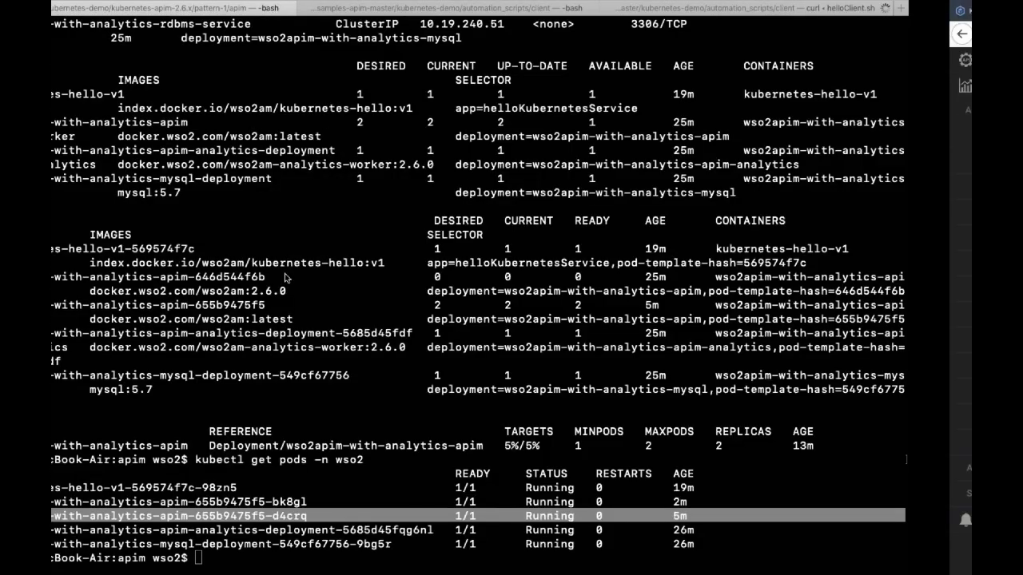
pyautogui.click(751, 10)
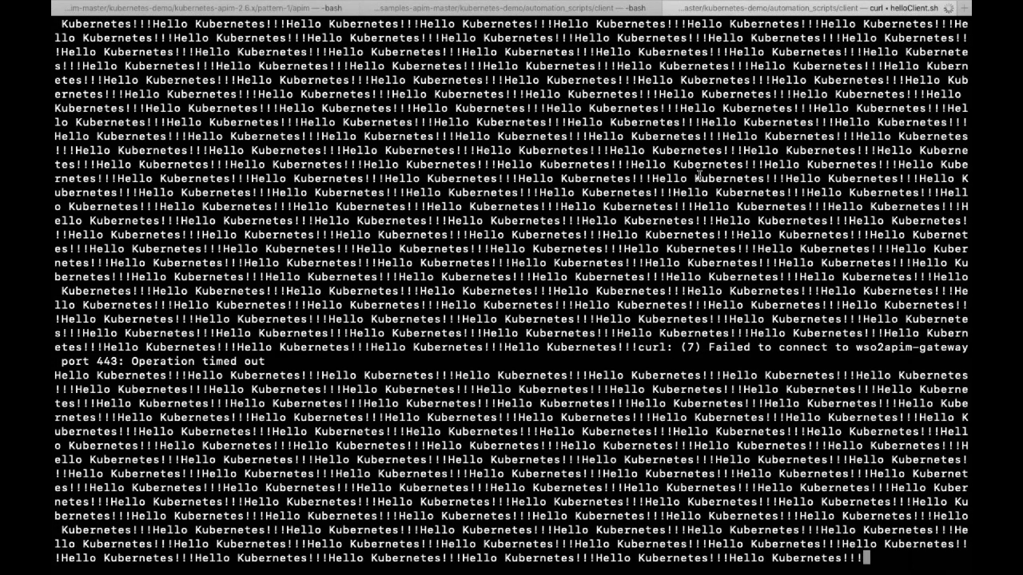
pyautogui.hotkey('ctrl', 'Right')
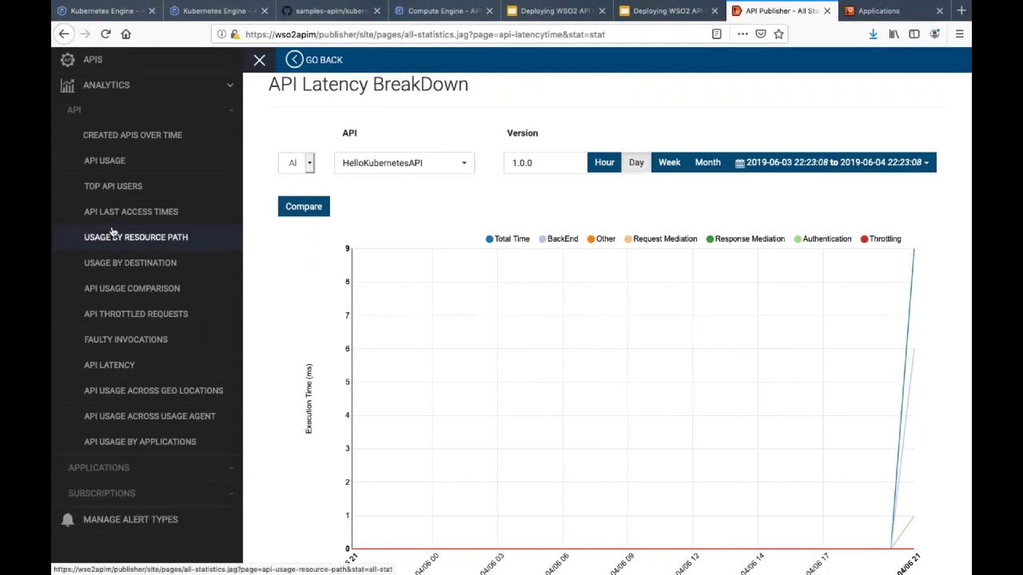
pyautogui.click(136, 240)
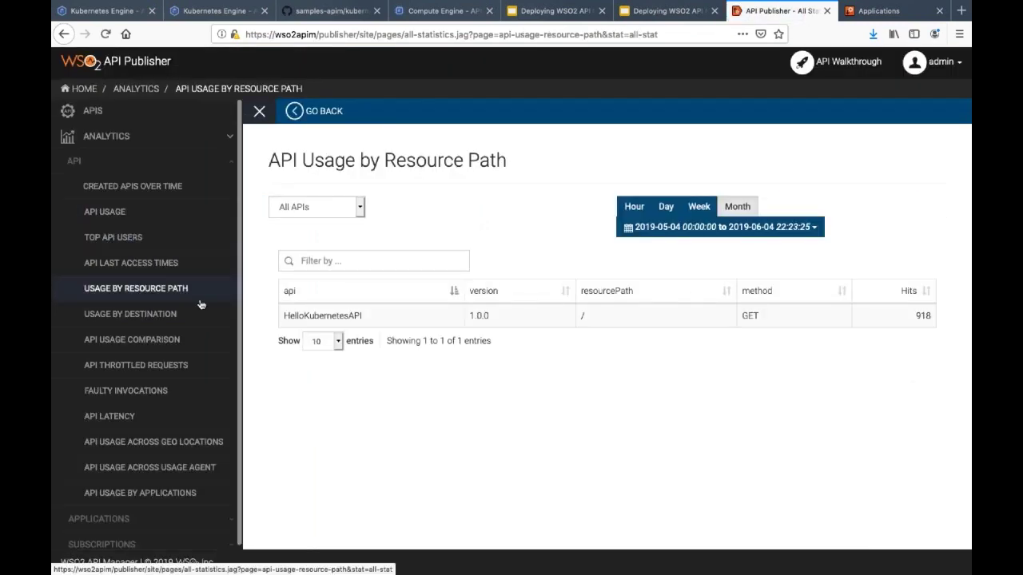
pyautogui.click(139, 263)
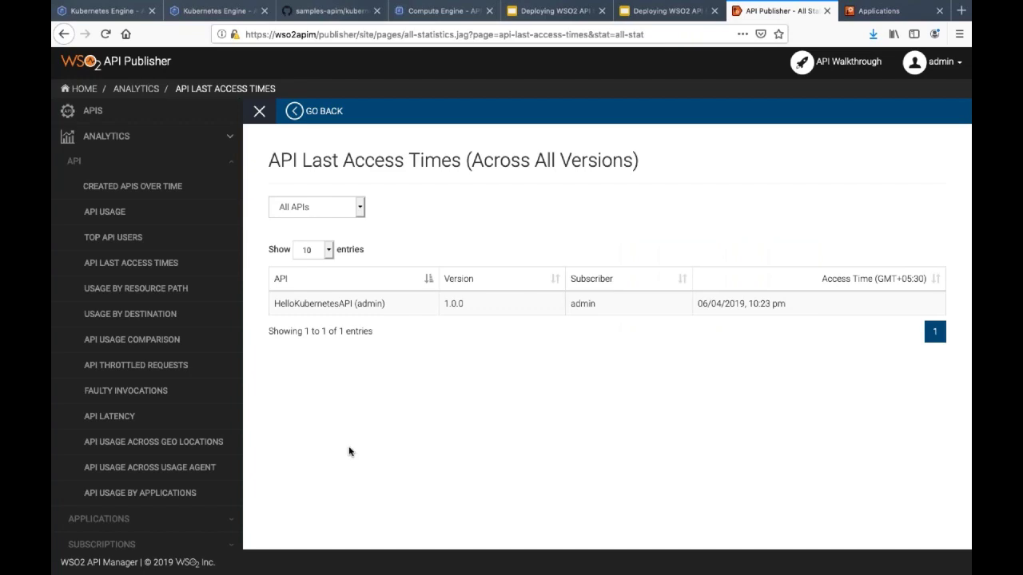
# Step: Recheck the helloClient.sh traffic output in Terminal, then return to the zero-downtime rolling updates slide
pyautogui.hotkey('ctrl', 'Left')
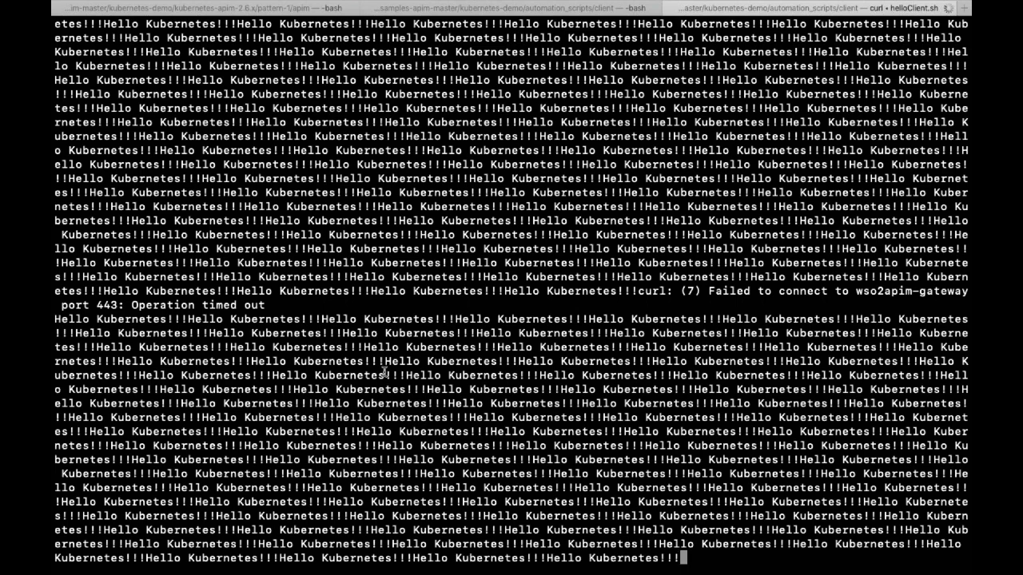
pyautogui.scroll(5, 383, 371)
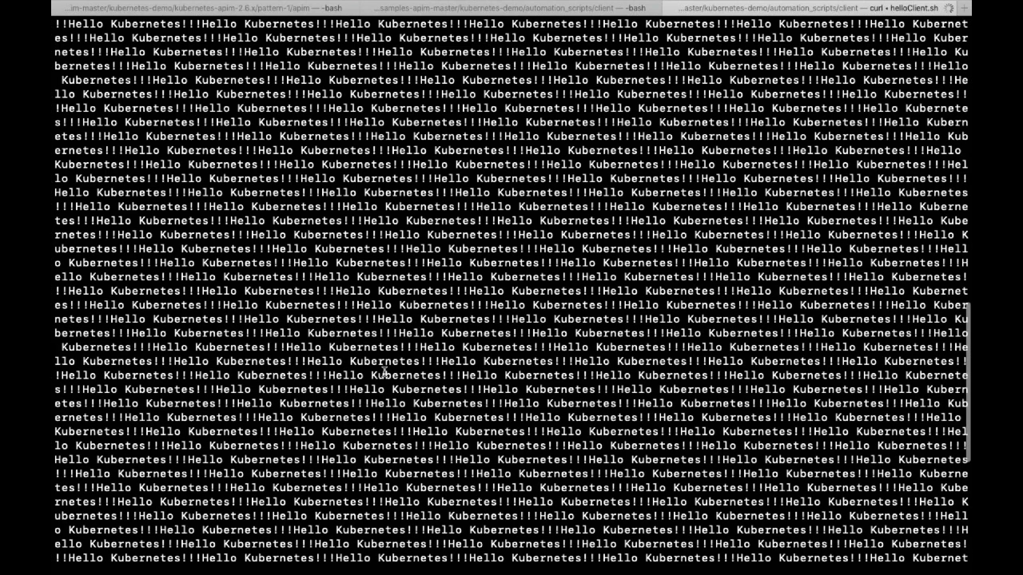
pyautogui.scroll(-5, 383, 372)
pyautogui.press('super+1')
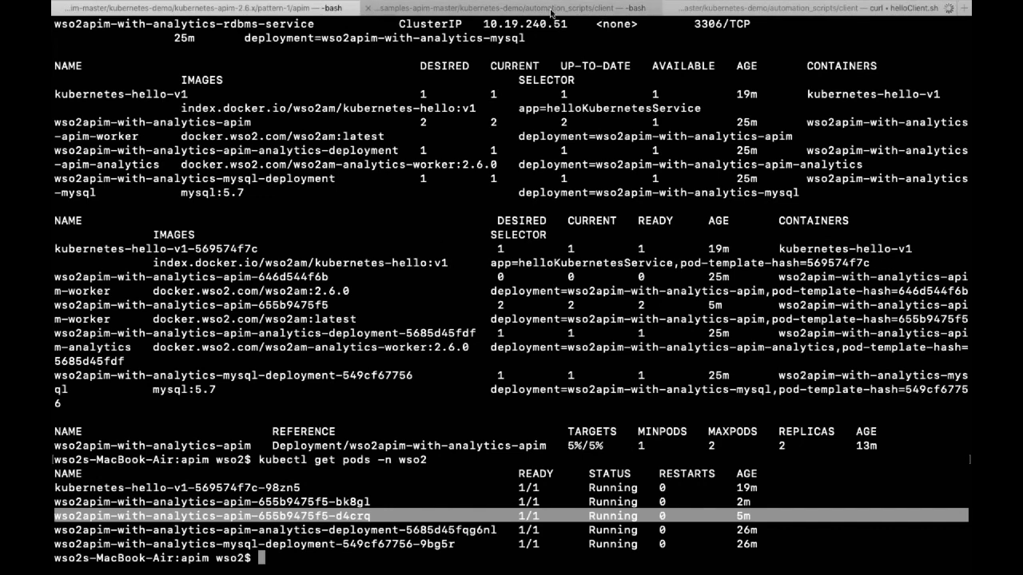
pyautogui.click(772, 8)
pyautogui.press('super+Tab')
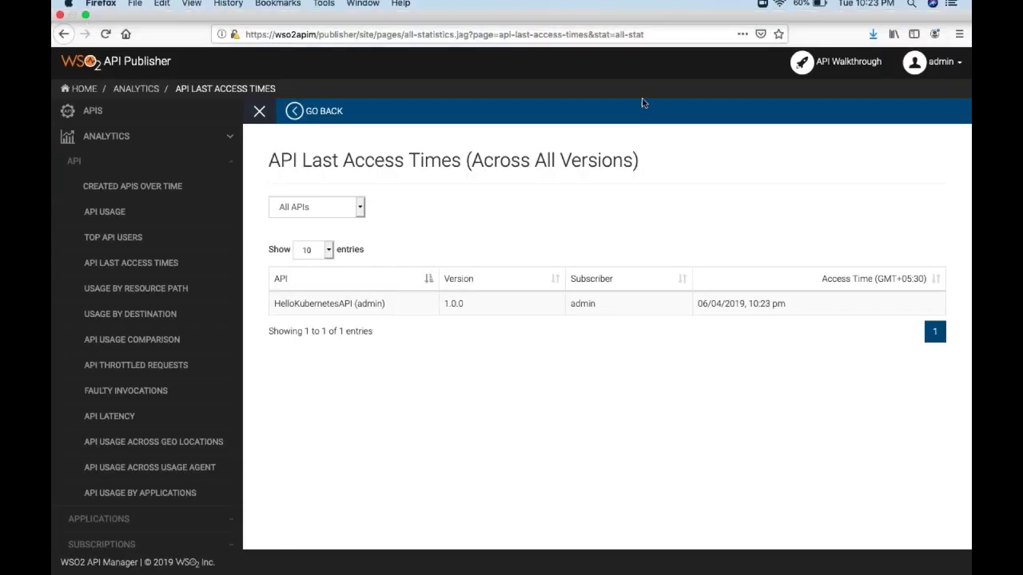
pyautogui.click(659, 14)
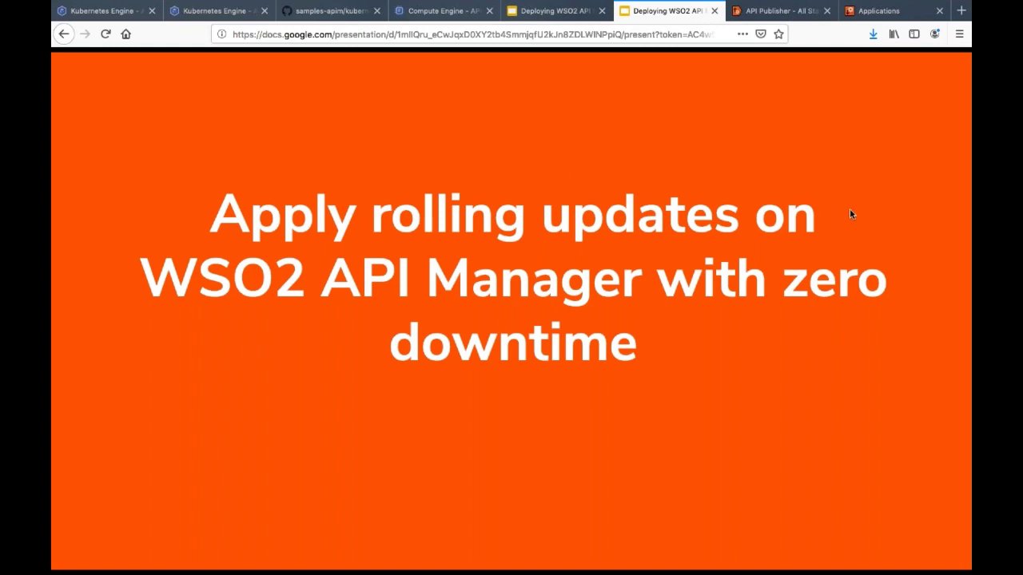
# Step: Advance two slides, go full screen, and step back to slide 27 on deployment best practices
pyautogui.click(813, 245)
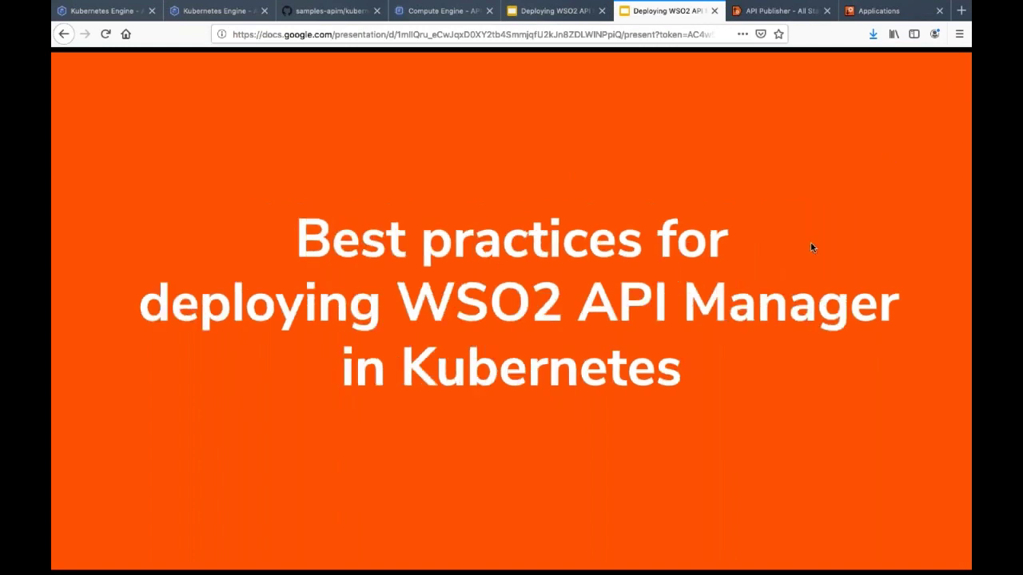
pyautogui.click(705, 341)
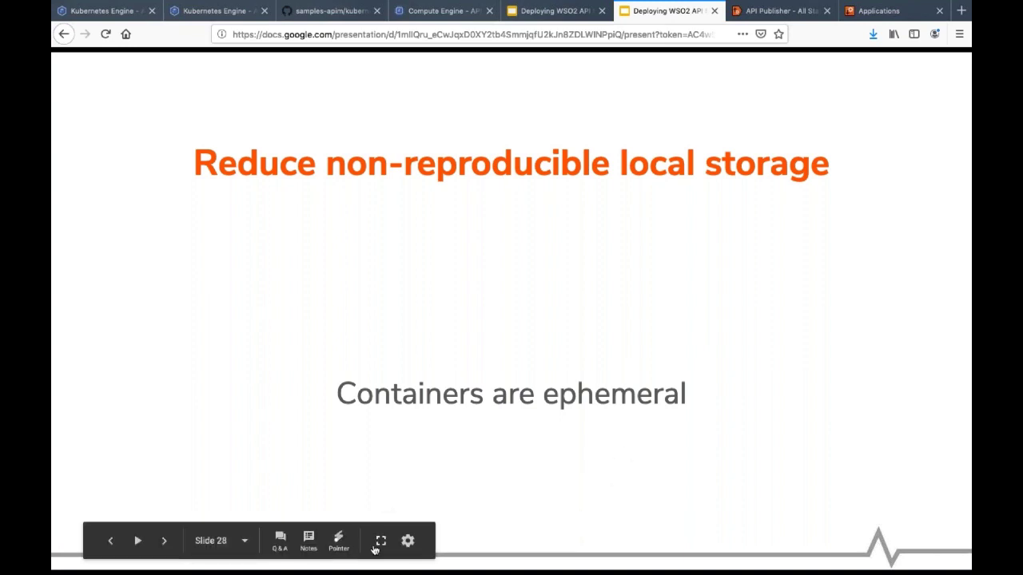
pyautogui.click(381, 541)
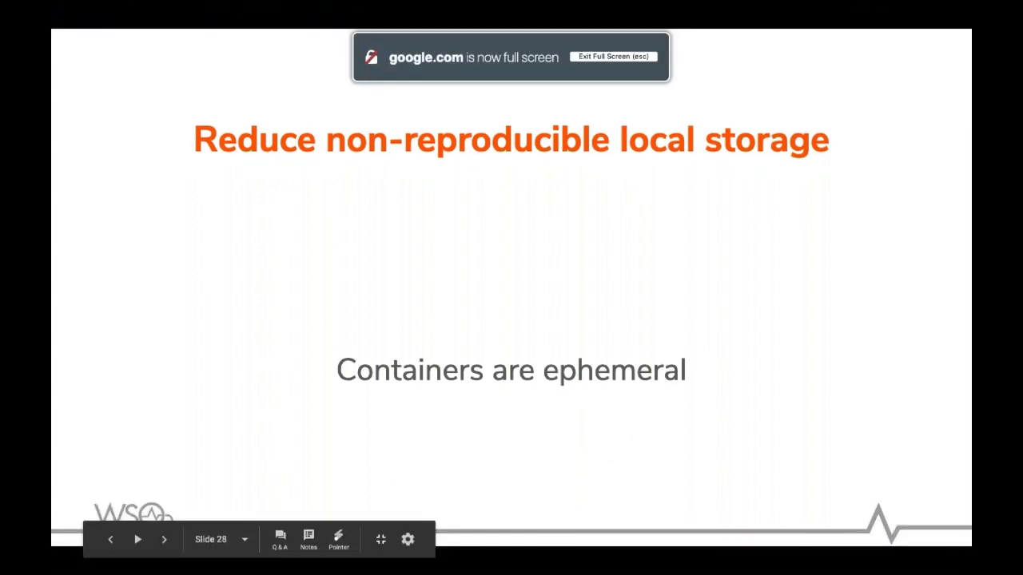
pyautogui.press('Left')
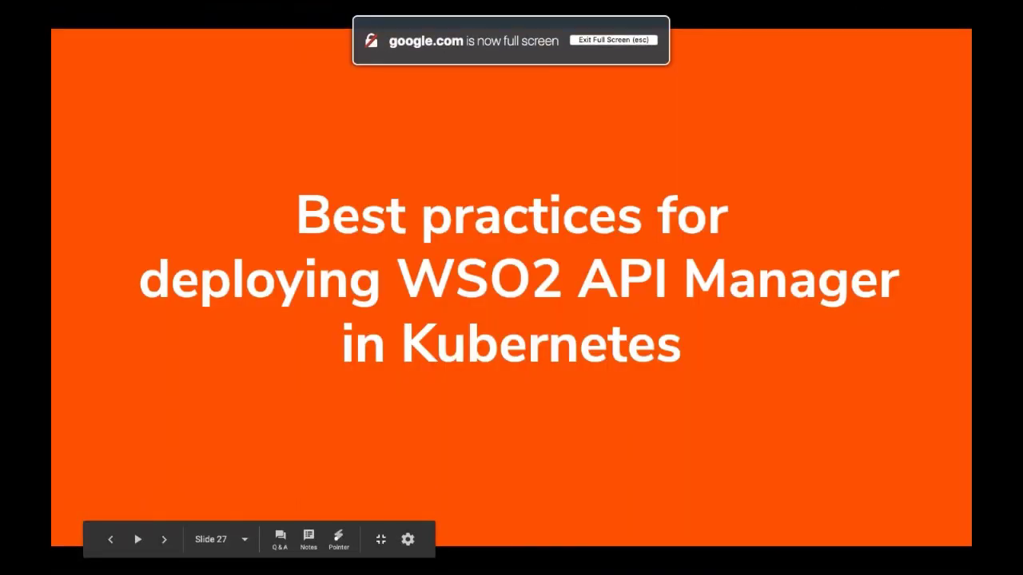